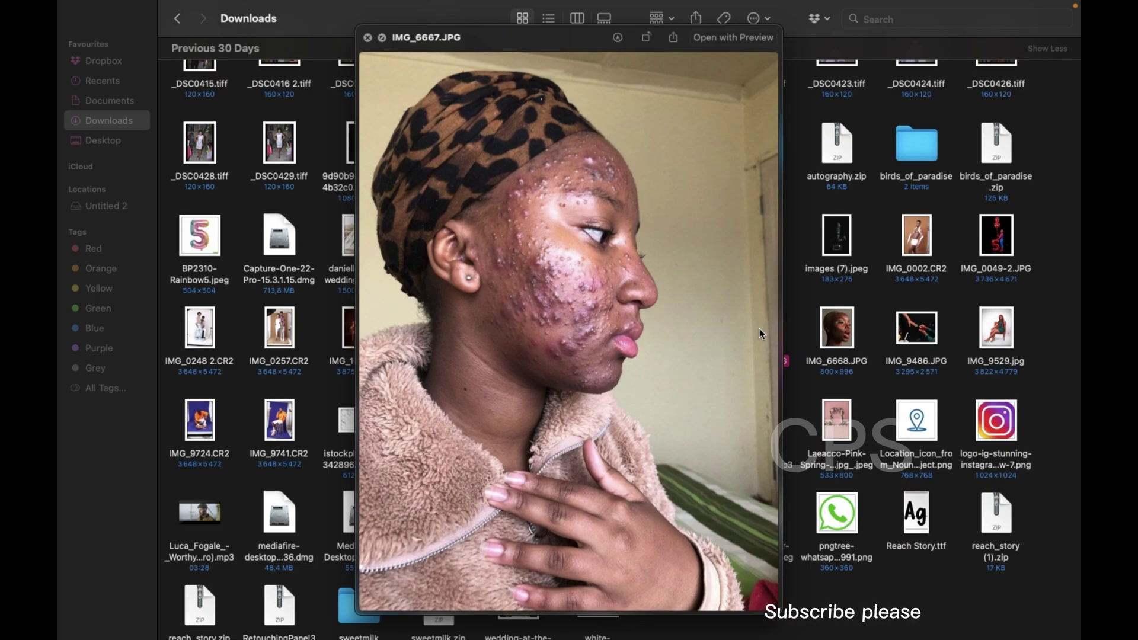
Step: Close the preview and open IMG_6667.JPG from Downloads in Adobe Photoshop 2021
key("space")
right_click(761, 333)
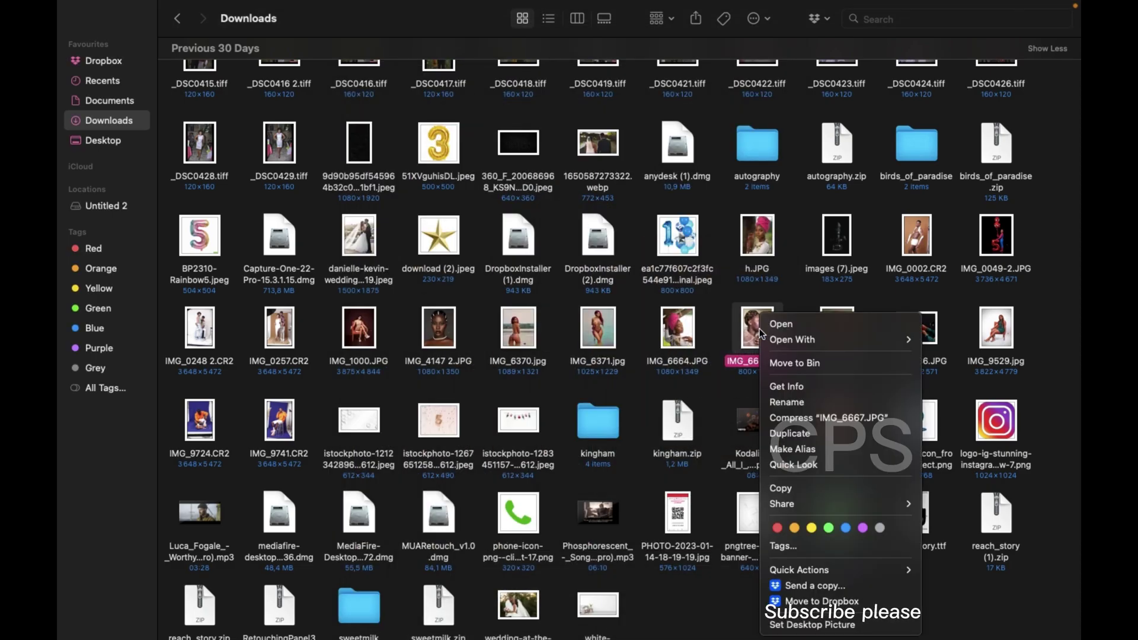
mouse_move(836, 340)
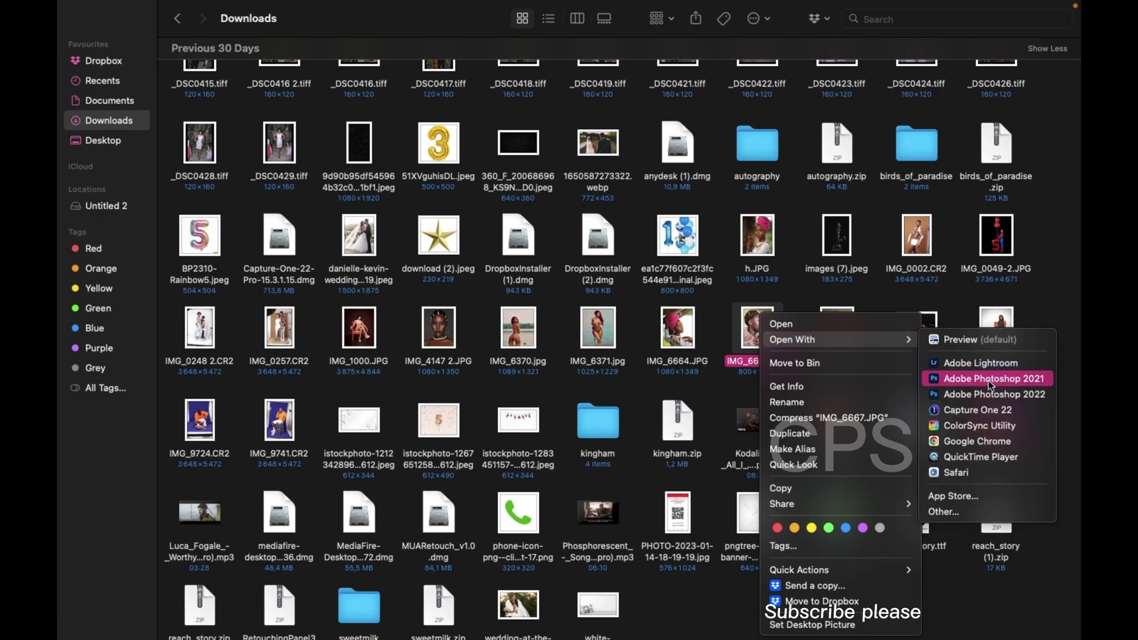
left_click(989, 379)
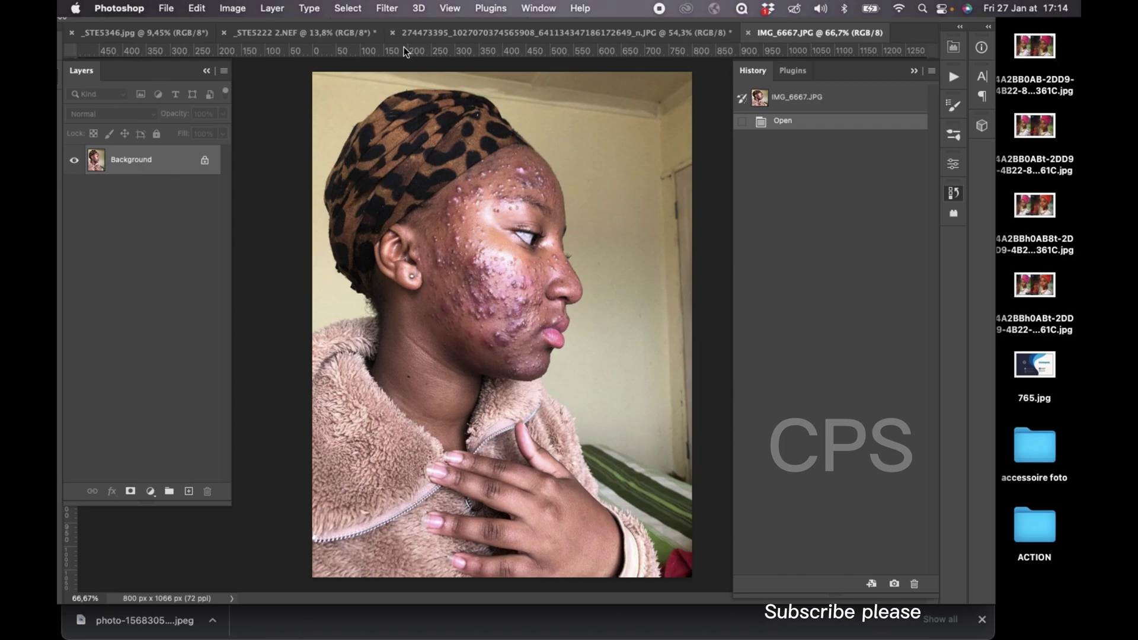
left_click(340, 34)
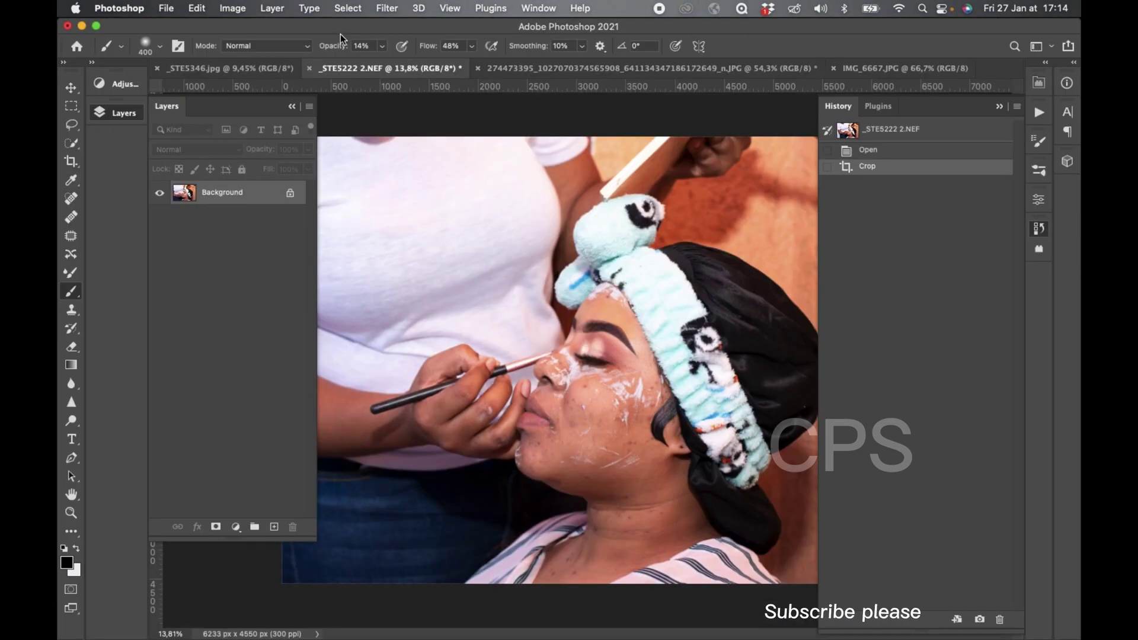
left_click(891, 67)
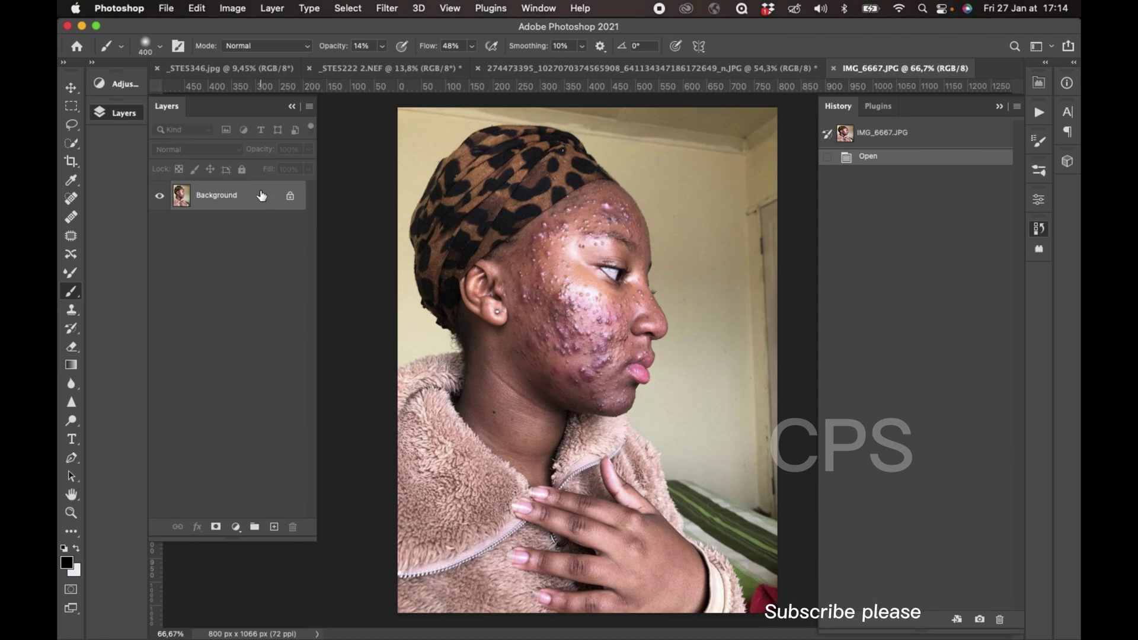
Step: Duplicate the Background layer into a Background copy layer above the original
left_click_drag(262, 195, 274, 527)
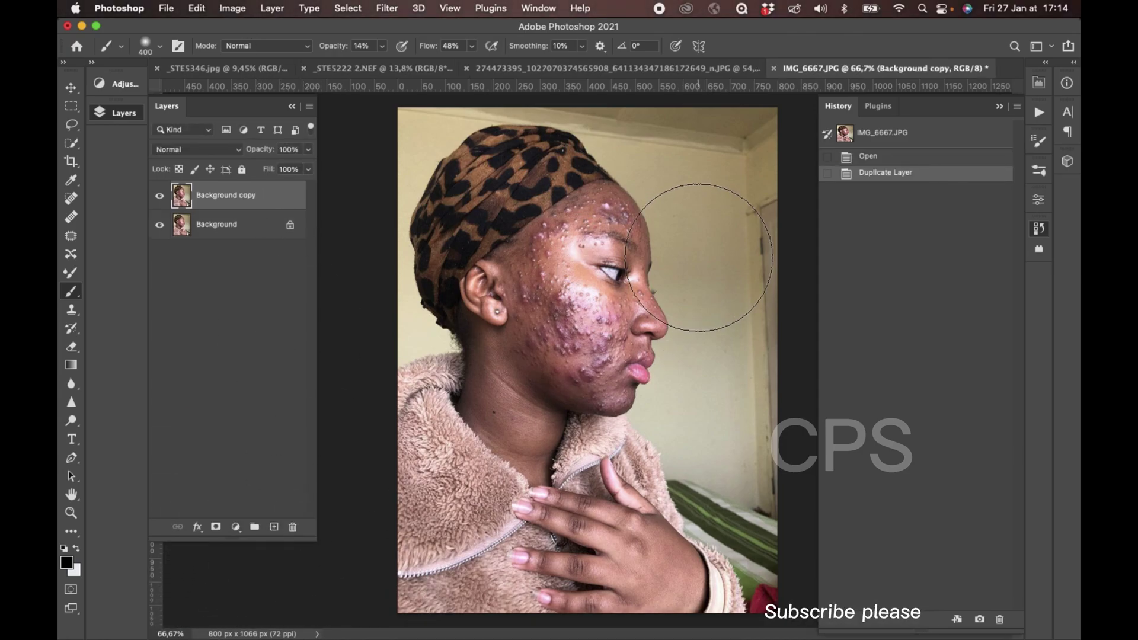
scroll(699, 258, "up", 2)
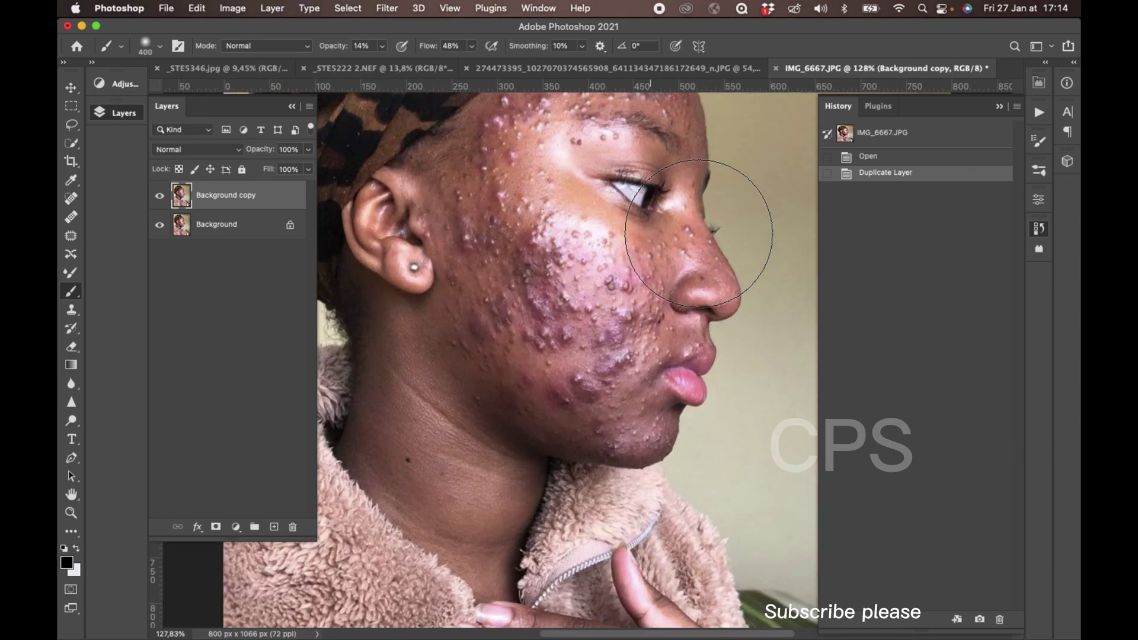
scroll(699, 257, "up", 2)
scroll(698, 237, "up", 2)
scroll(698, 233, "down", 2)
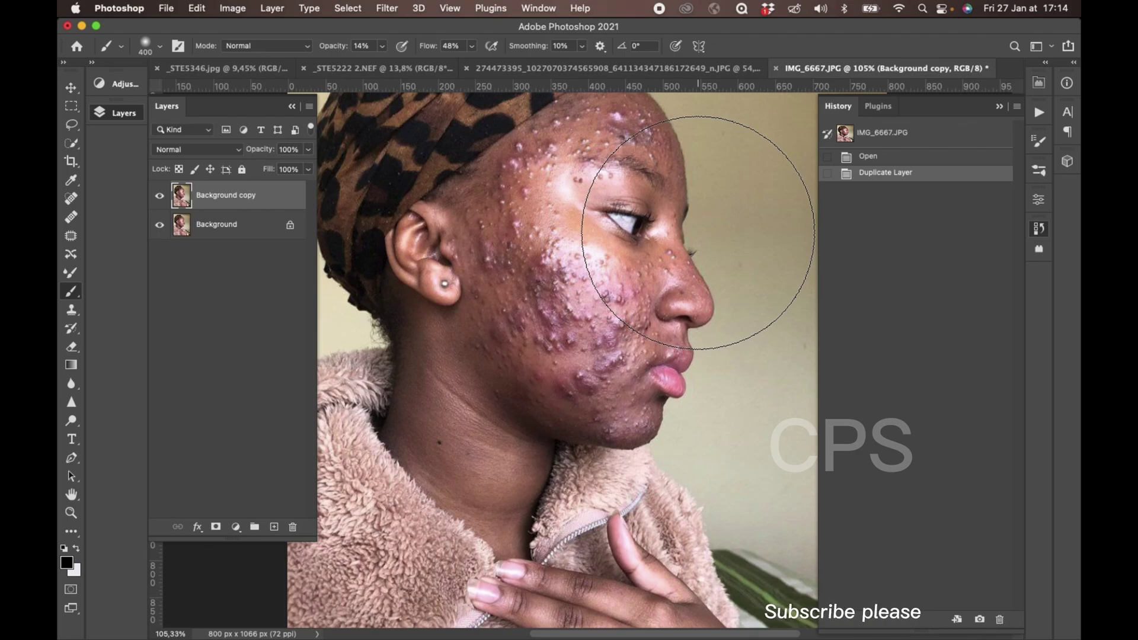
scroll(698, 232, "up", 1)
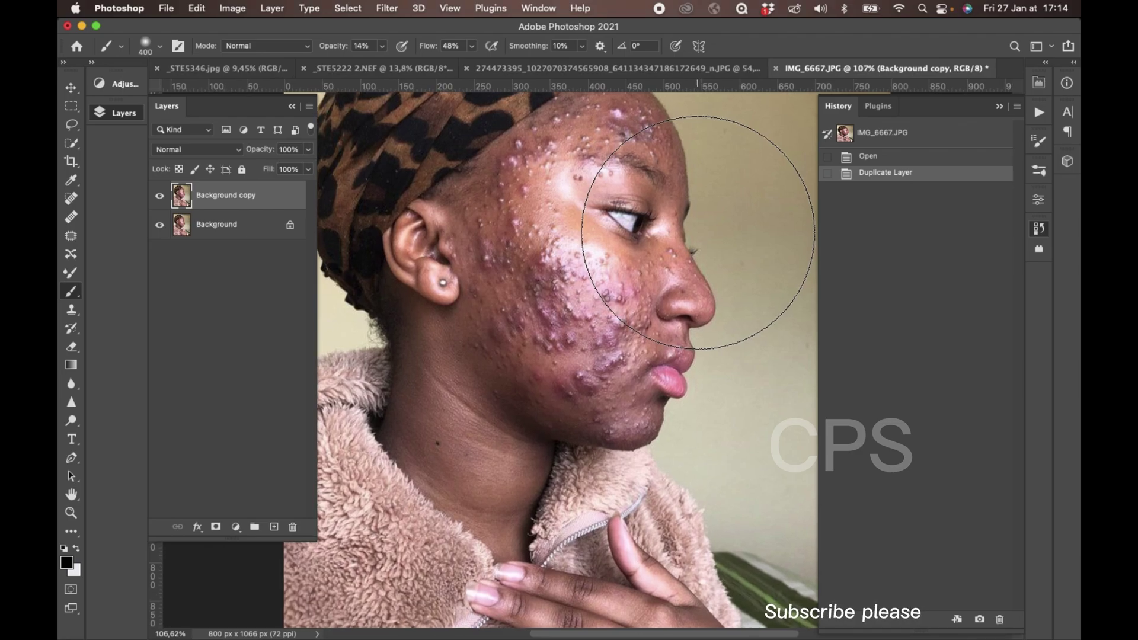
scroll(698, 232, "down", 1)
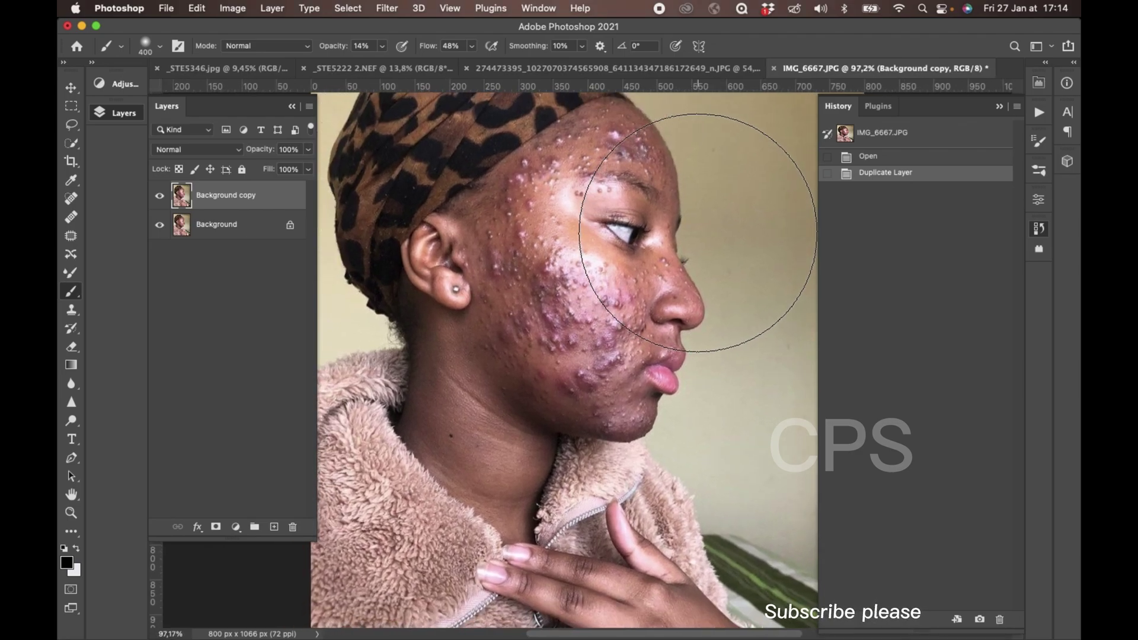
scroll(699, 233, "down", 1)
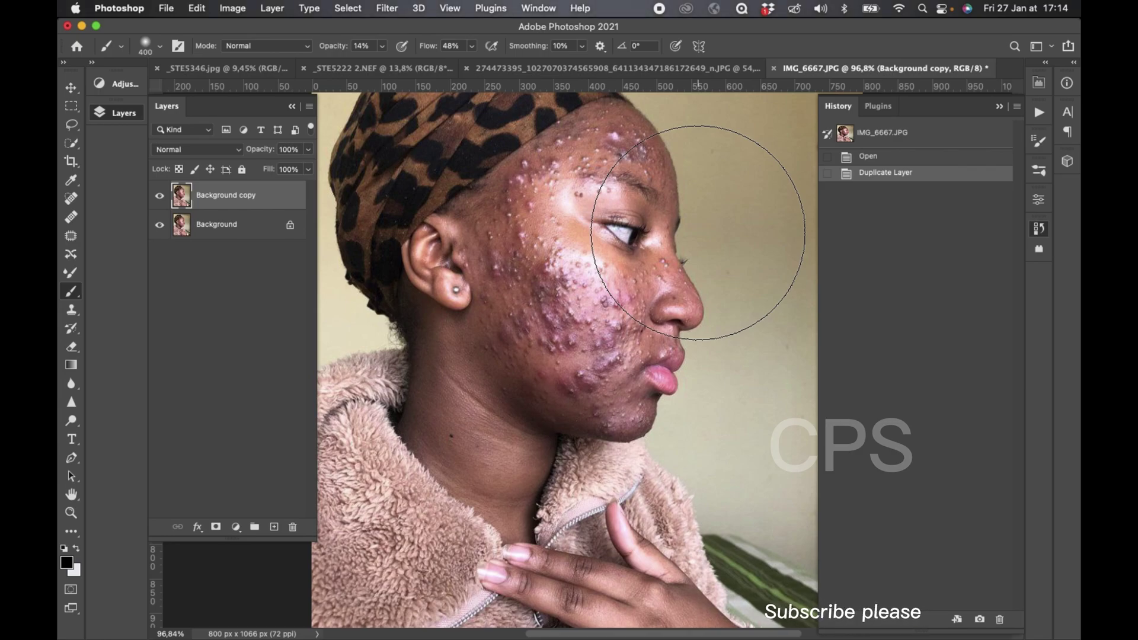
scroll(697, 233, "down", 1)
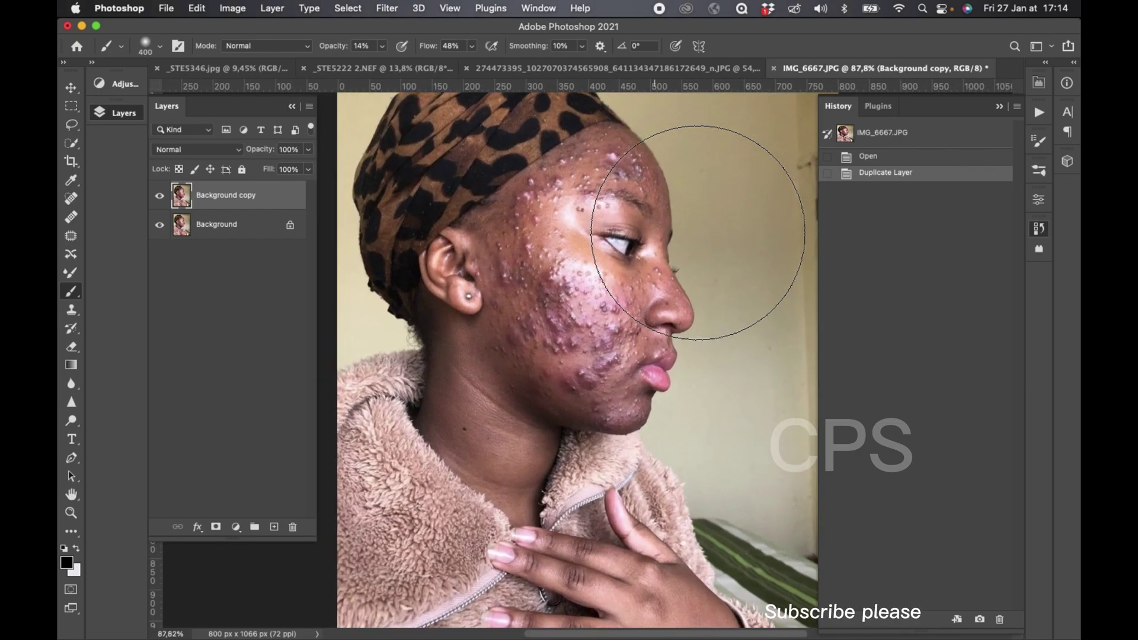
Step: Set the Patch tool to patch from nearby skin and patch three jaw blemishes
left_click(71, 235)
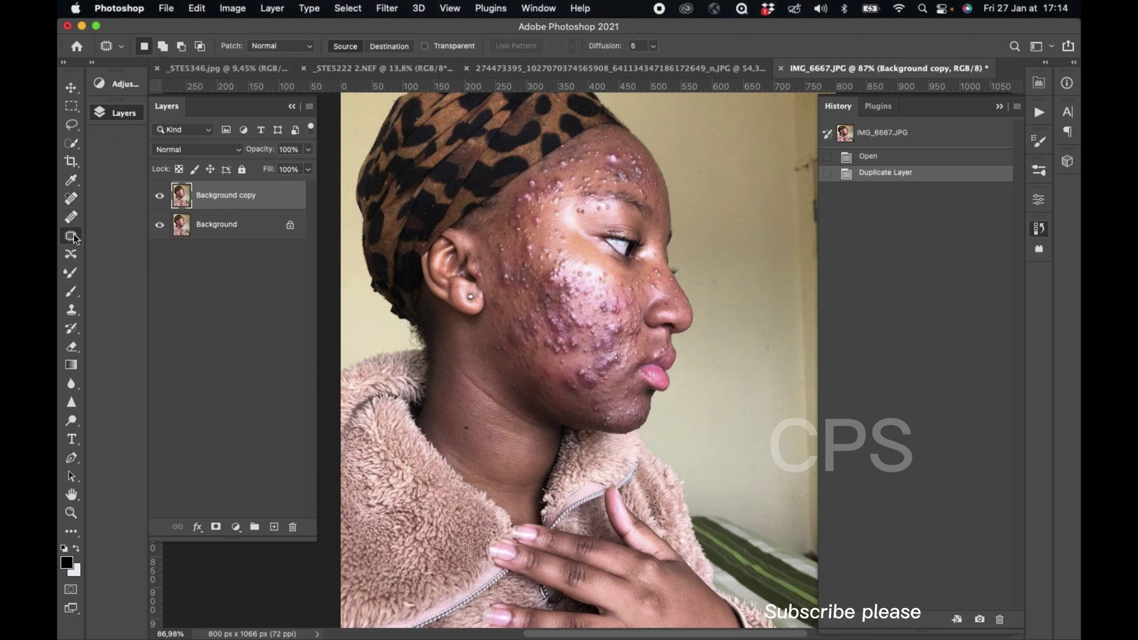
scroll(450, 262, "up", 1)
scroll(451, 263, "up", 2)
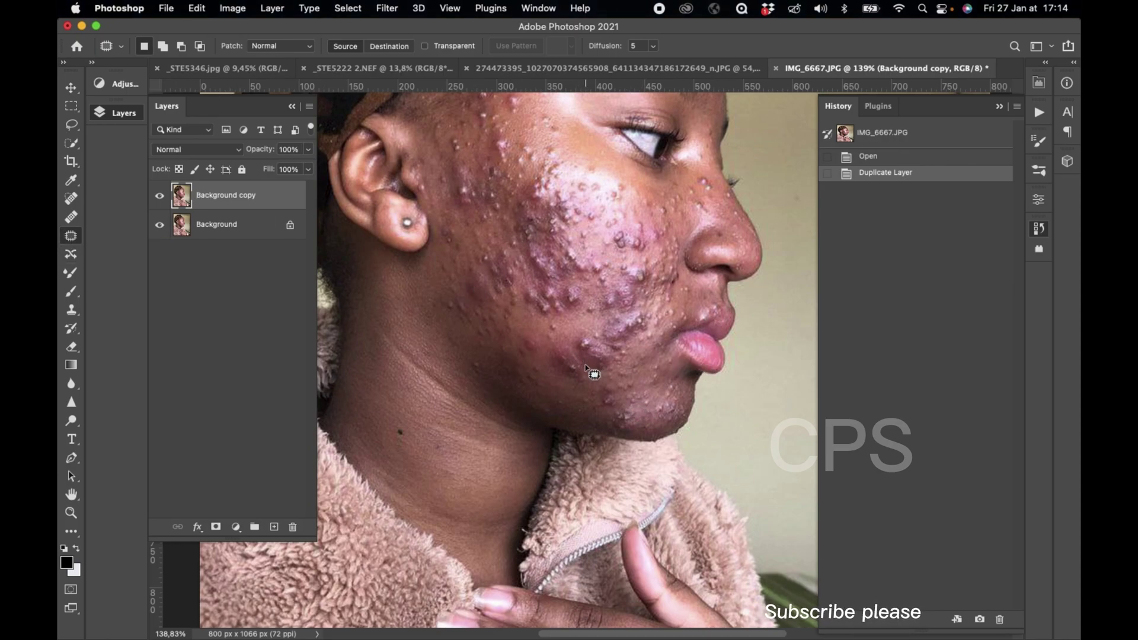
mouse_move(569, 355)
left_mouse_down()
mouse_move(575, 404)
mouse_move(574, 358)
mouse_move(554, 376)
mouse_move(579, 369)
mouse_move(526, 382)
mouse_move(568, 385)
left_mouse_up()
key("ctrl+d")
key("ctrl+d")
key("ctrl+d")
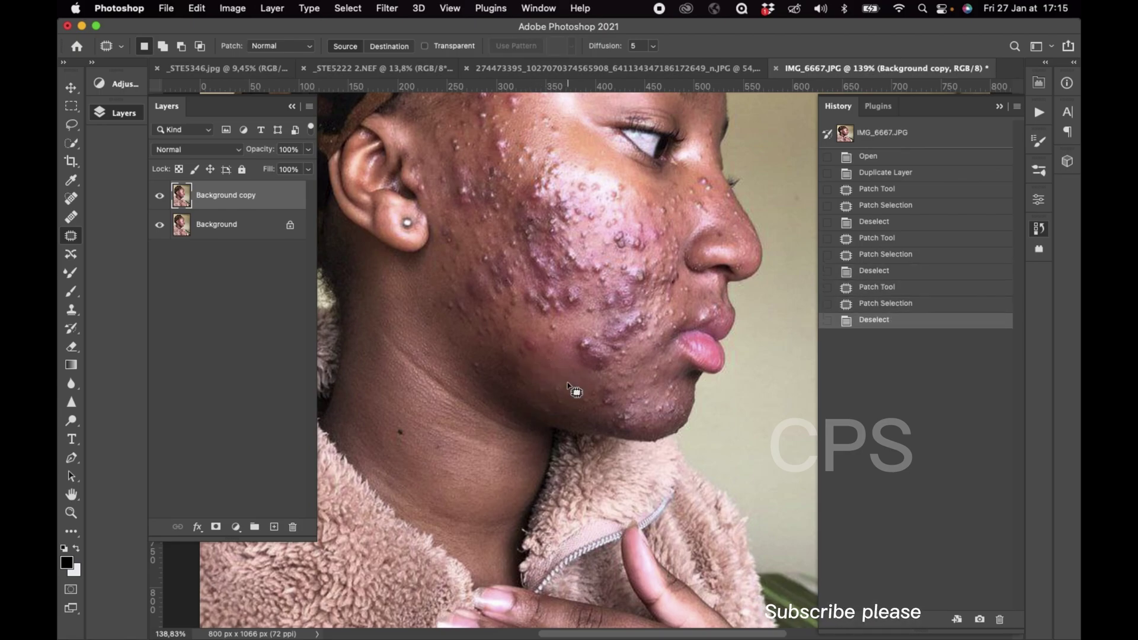
mouse_move(568, 386)
left_mouse_down()
mouse_move(537, 391)
mouse_move(544, 409)
mouse_move(557, 400)
mouse_move(557, 359)
mouse_move(539, 397)
mouse_move(554, 382)
mouse_move(578, 398)
left_mouse_up()
key("ctrl+d")
key("ctrl+d")
mouse_move(520, 332)
left_mouse_down()
mouse_move(516, 361)
mouse_move(557, 321)
mouse_move(548, 341)
mouse_move(563, 363)
left_mouse_up()
Step: Patch the blemishes on the lower cheek with clean surrounding skin
key("ctrl+d")
key("ctrl+d")
mouse_move(490, 344)
left_mouse_down()
mouse_move(503, 344)
mouse_move(517, 396)
mouse_move(510, 297)
mouse_move(493, 358)
mouse_move(531, 318)
mouse_move(547, 359)
left_mouse_up()
key("ctrl+d")
key("ctrl+d")
scroll(546, 361, "up", 2)
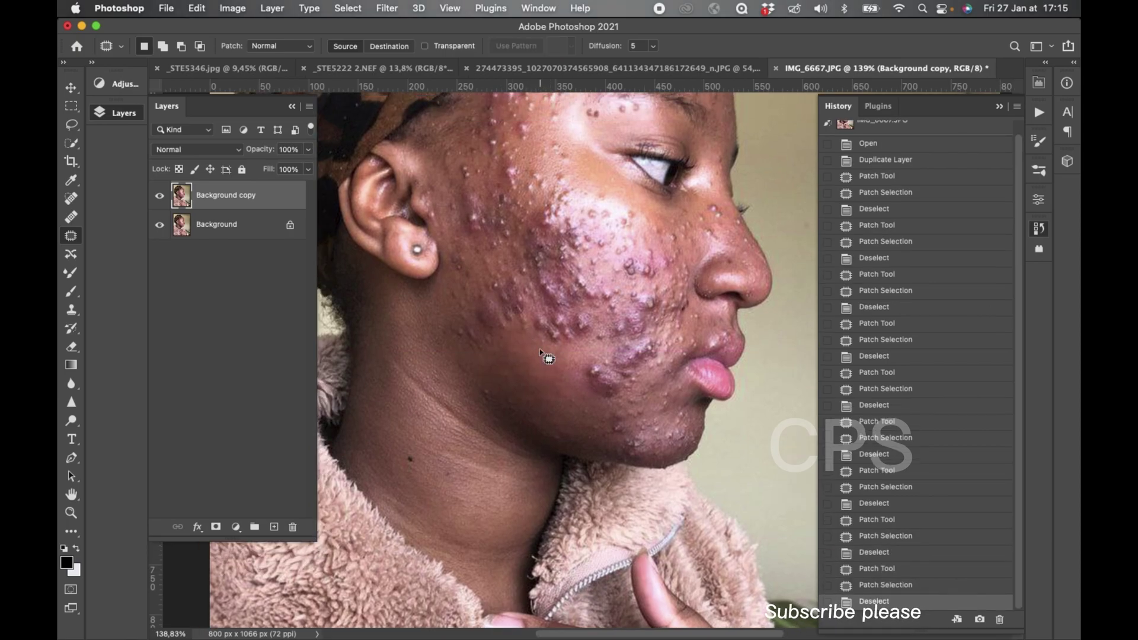
left_click_drag(453, 315, 541, 401)
key("cmd+d")
mouse_move(456, 356)
left_mouse_down()
mouse_move(502, 398)
mouse_move(492, 408)
mouse_move(508, 399)
left_mouse_up()
key("cmd+d")
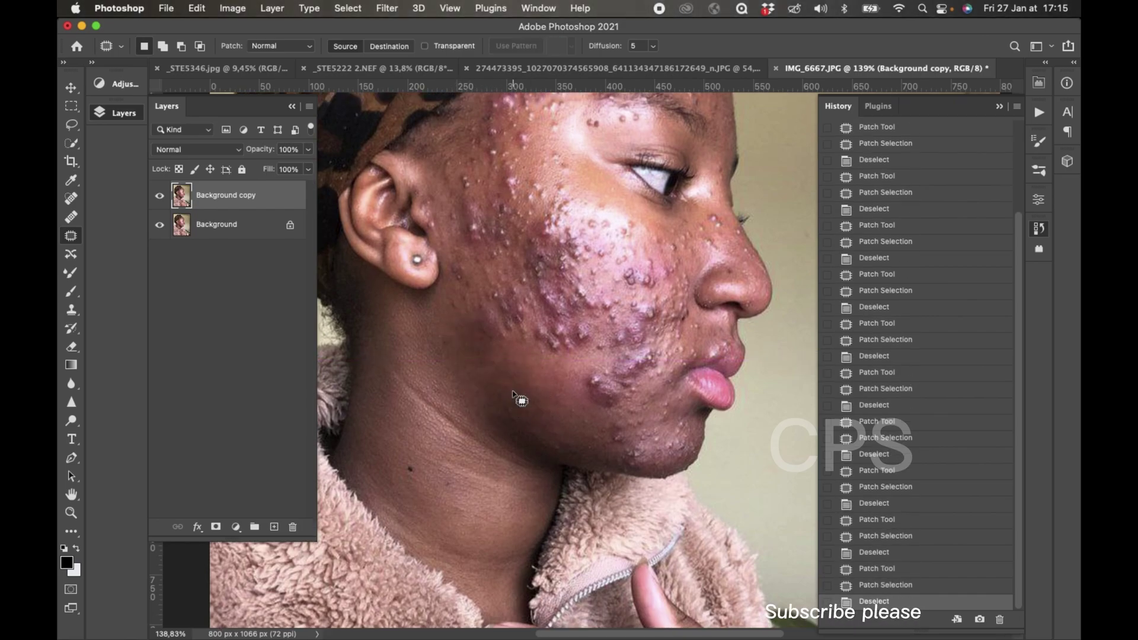
scroll(542, 415, "up", 2)
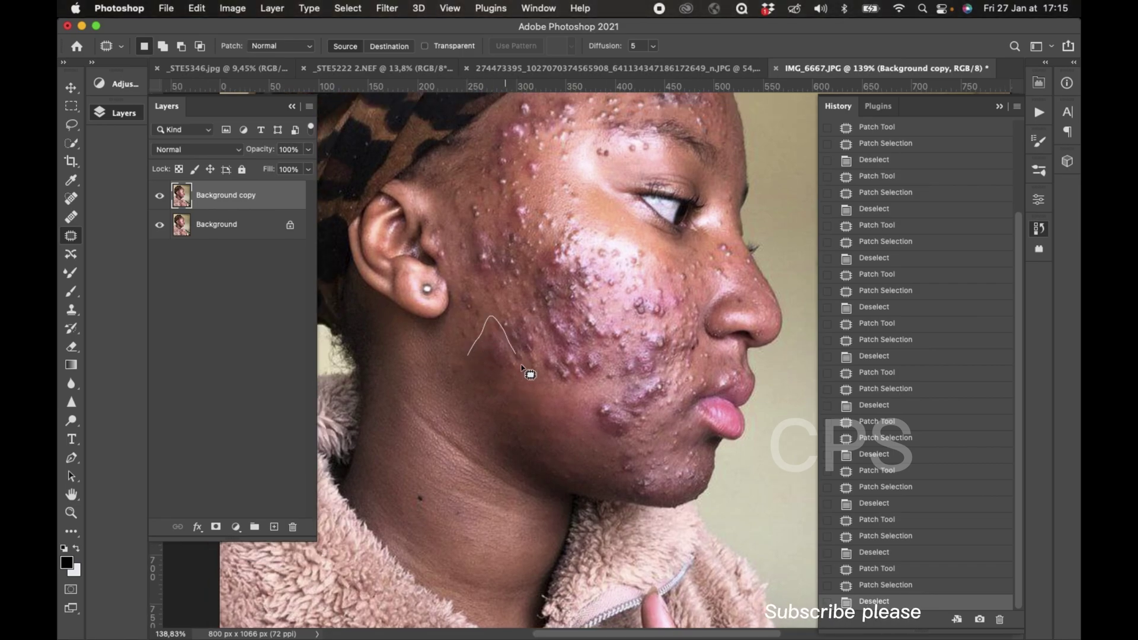
left_click_drag(469, 356, 556, 452)
Step: Patch two blemished cheek areas with nearby clean skin
key("cmd+d")
scroll(556, 453, "down", 2)
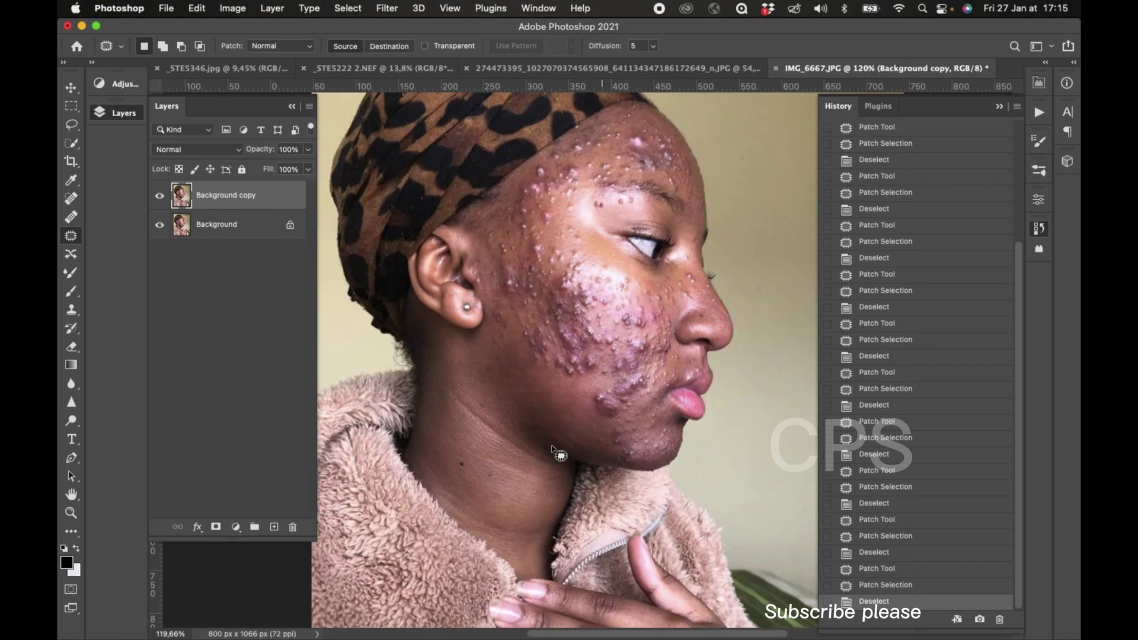
scroll(556, 453, "down", 2)
scroll(557, 452, "up", 5)
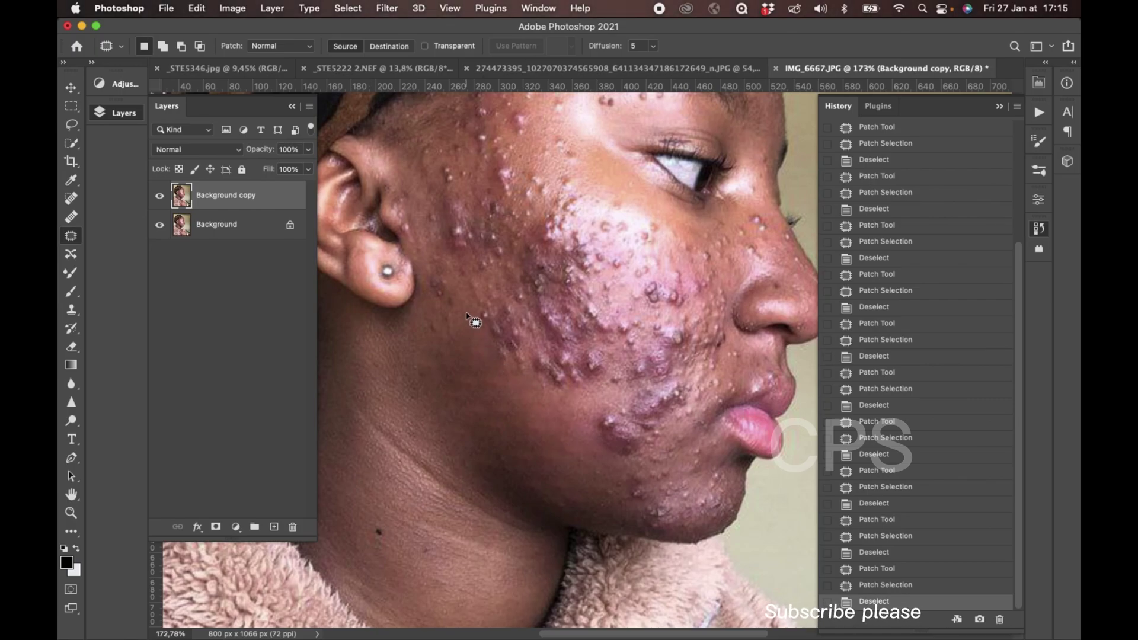
mouse_move(467, 313)
left_mouse_down()
mouse_move(514, 304)
mouse_move(500, 423)
mouse_move(574, 385)
left_mouse_up()
key("cmd+d")
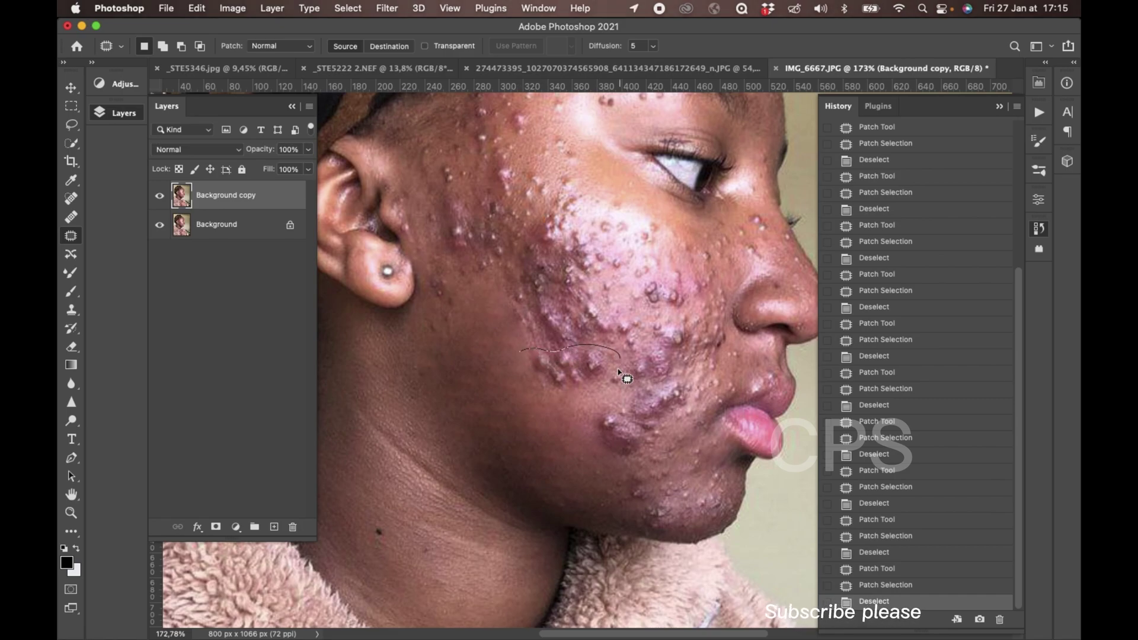
mouse_move(551, 356)
left_mouse_down()
mouse_move(545, 390)
mouse_move(511, 403)
left_mouse_up()
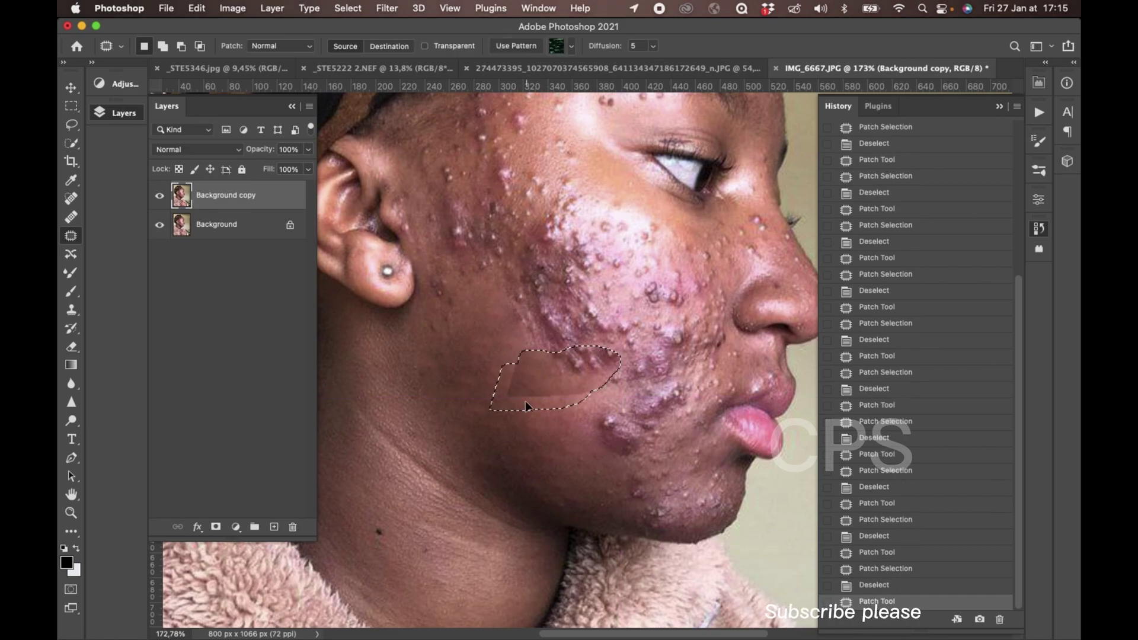
key("super+d")
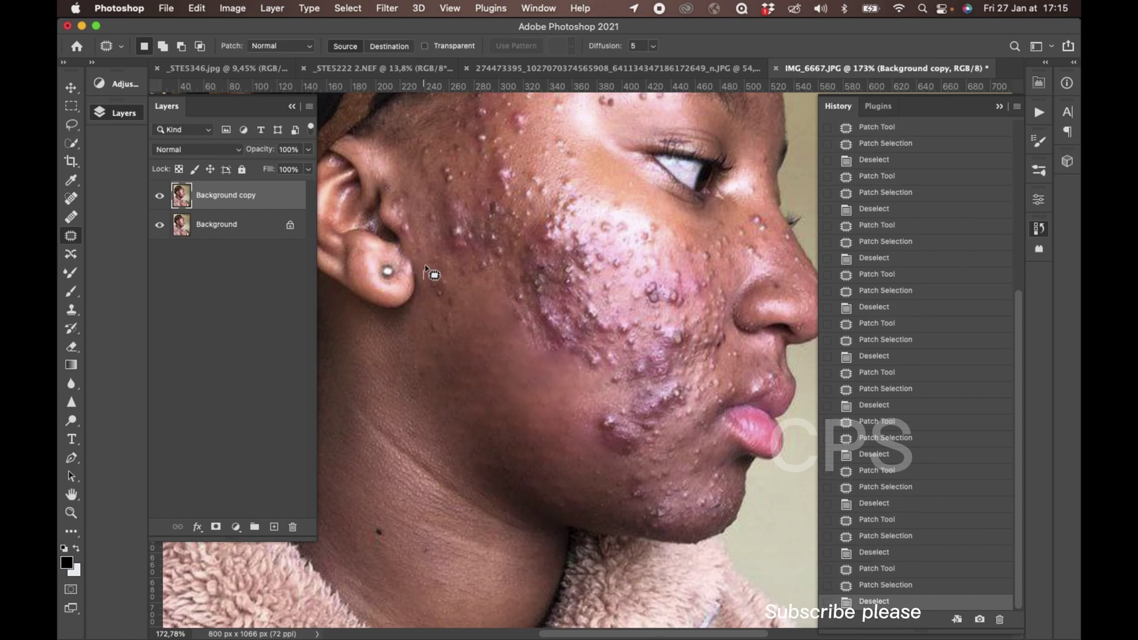
Step: Patch the cheek below the ear through to the lower cheek, then fit the photo on screen
mouse_move(425, 265)
left_mouse_down()
mouse_move(429, 362)
mouse_move(479, 371)
left_mouse_up()
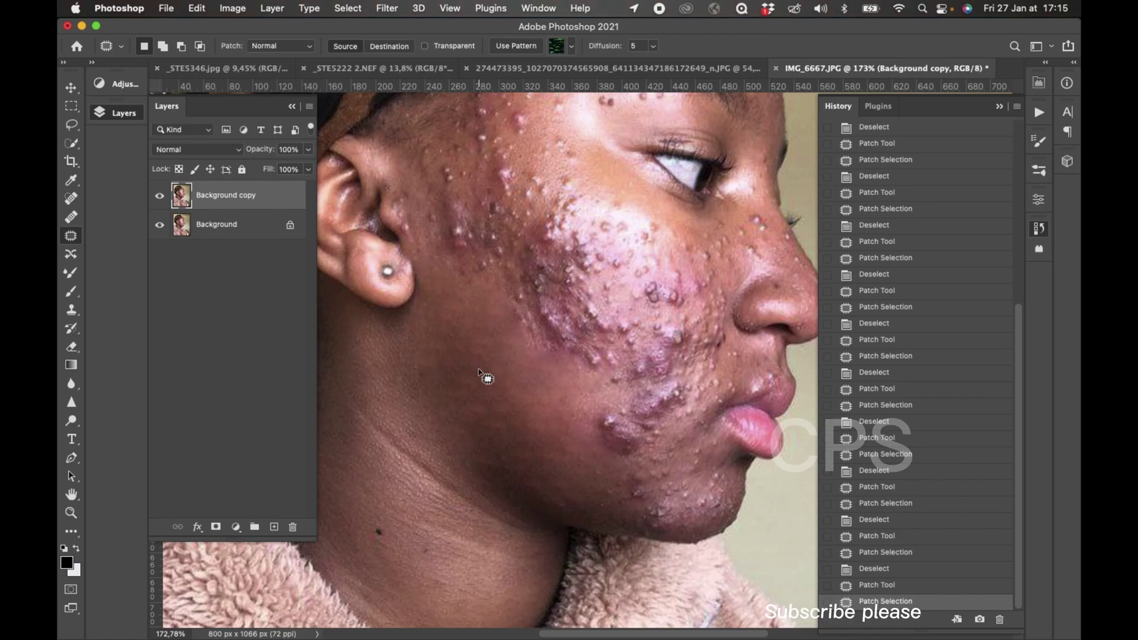
left_click_drag(481, 370, 649, 406)
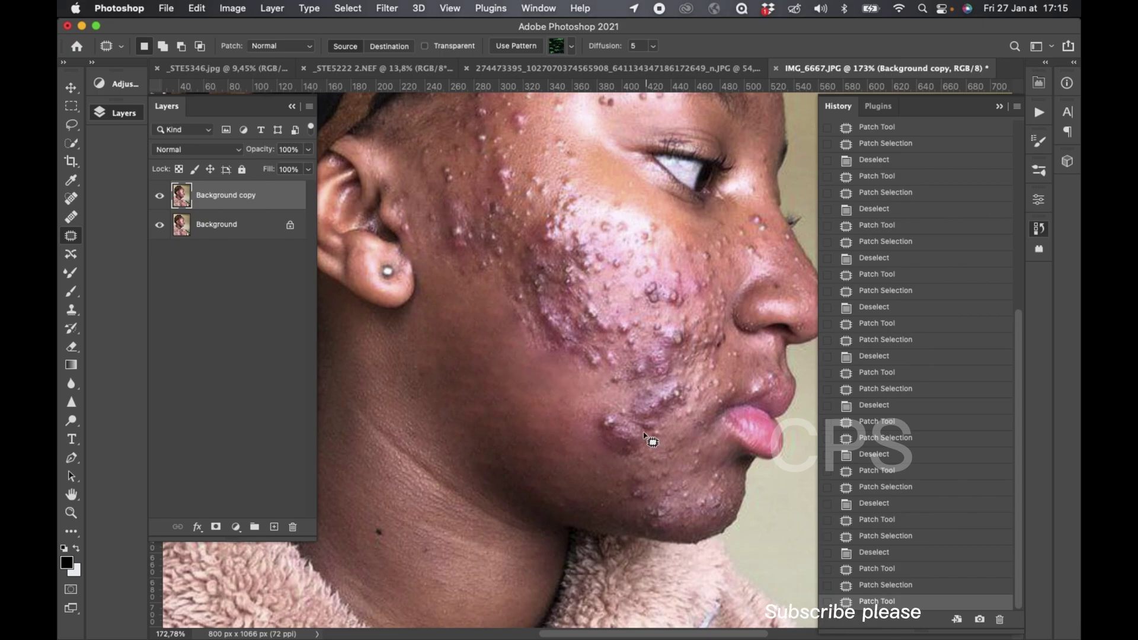
mouse_move(646, 433)
left_mouse_down()
mouse_move(602, 444)
mouse_move(647, 462)
mouse_move(565, 419)
left_mouse_up()
key("super+d")
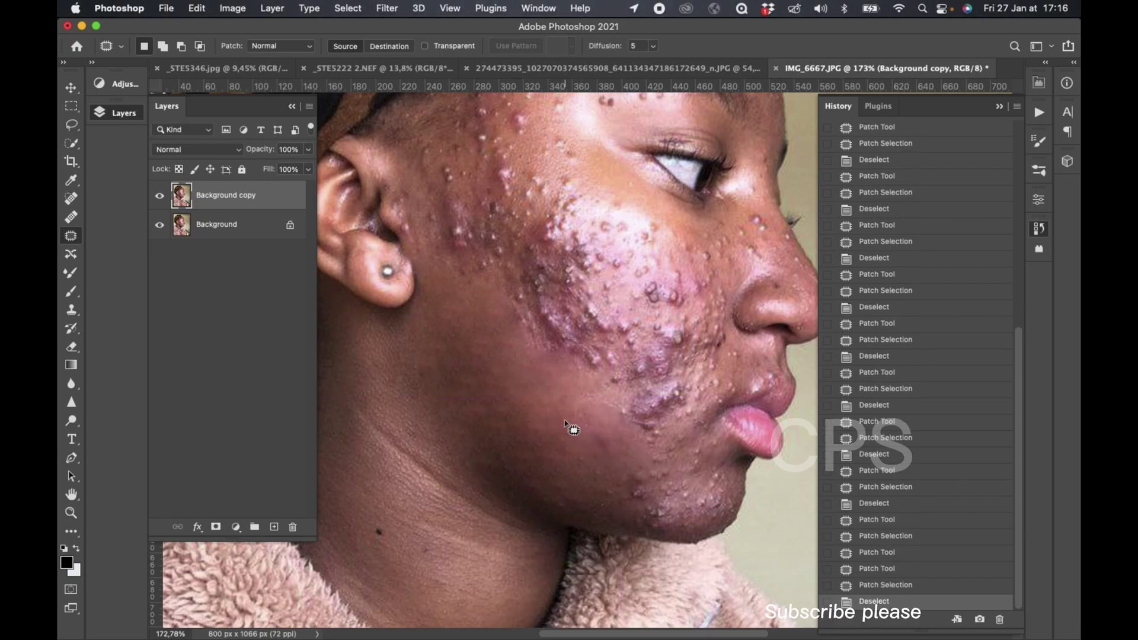
key("super+0")
scroll(566, 425, "up", 5)
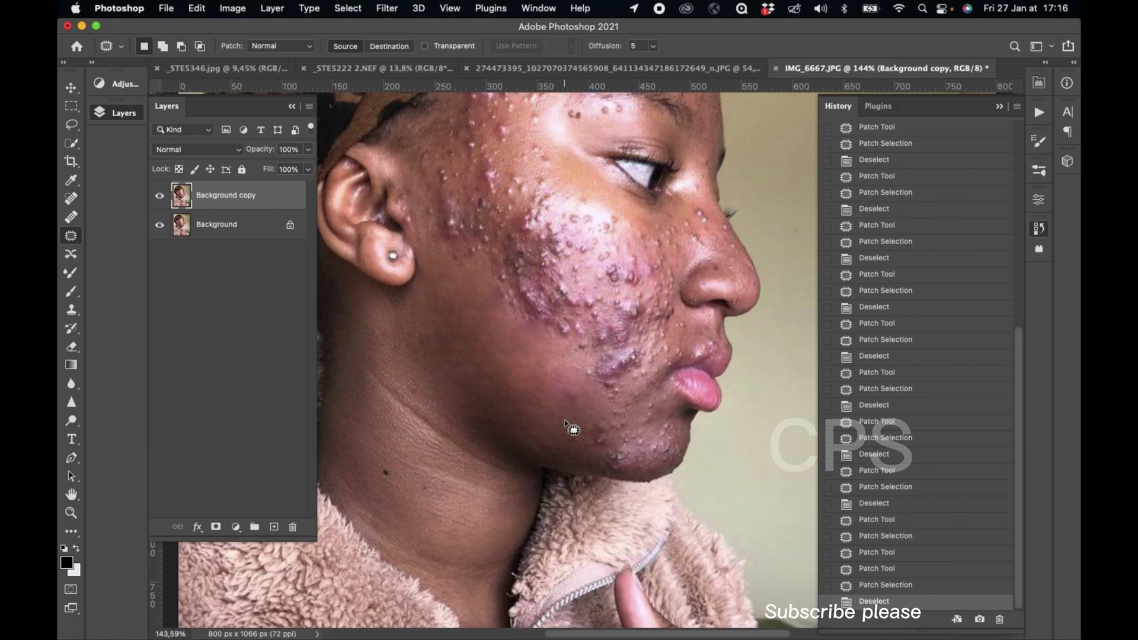
Step: Patch two blemishes just in front of the ear with clean skin
scroll(566, 425, "up", 3)
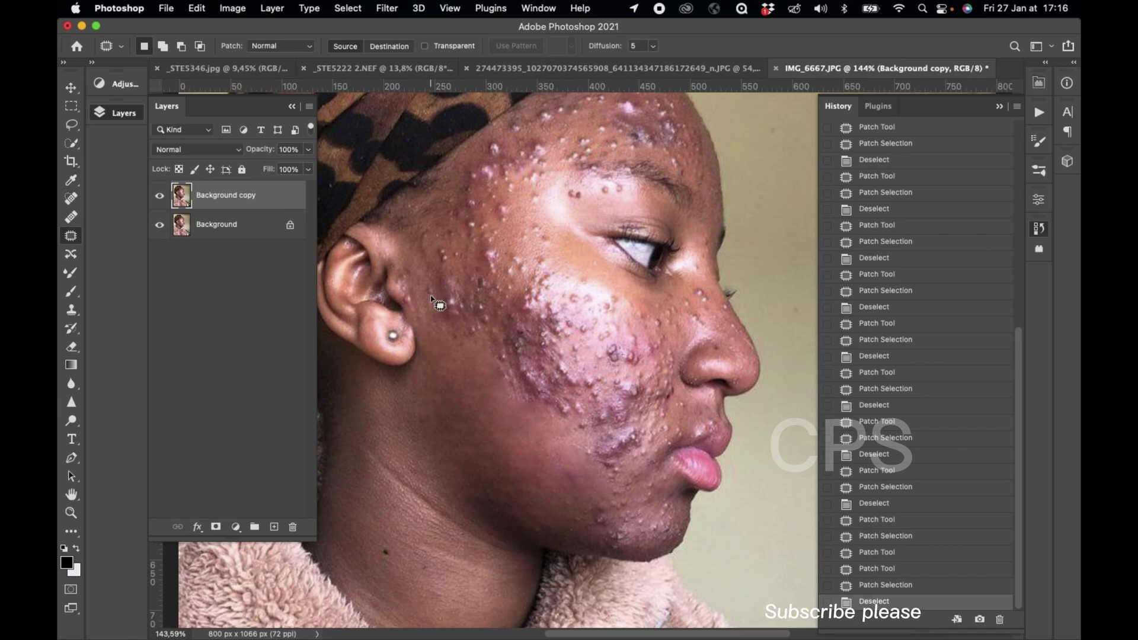
mouse_move(443, 293)
left_mouse_down()
mouse_move(431, 305)
mouse_move(430, 268)
mouse_move(451, 252)
left_mouse_up()
key("ctrl+d")
key("ctrl+d")
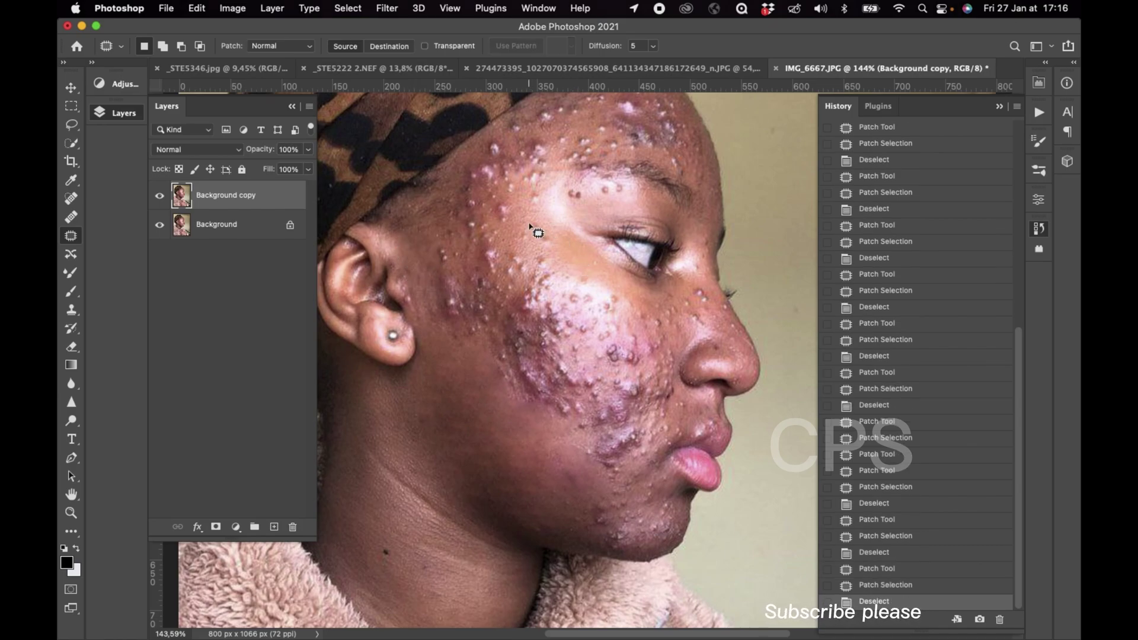
mouse_move(566, 252)
left_mouse_down()
mouse_move(531, 221)
mouse_move(554, 248)
mouse_move(543, 269)
mouse_move(554, 261)
mouse_move(516, 274)
mouse_move(490, 250)
mouse_move(485, 281)
mouse_move(516, 259)
mouse_move(485, 239)
mouse_move(502, 255)
mouse_move(468, 274)
mouse_move(478, 258)
mouse_move(531, 263)
left_mouse_up()
key("ctrl+d")
key("ctrl+d")
key("ctrl+d")
key("ctrl+d")
key("cmd+d")
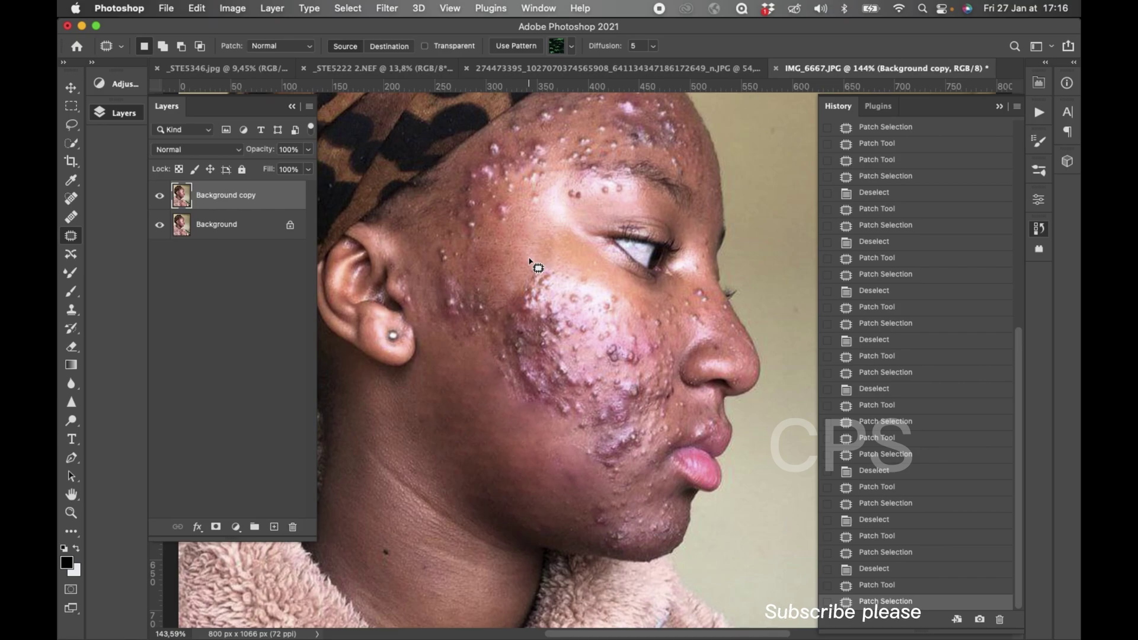
key("cmd+d")
Step: Patch the remaining cheek blemishes beside the ear, deselecting after each
mouse_move(497, 309)
left_mouse_down()
mouse_move(475, 289)
mouse_move(473, 341)
mouse_move(501, 262)
mouse_move(435, 286)
mouse_move(458, 370)
mouse_move(456, 415)
left_mouse_up()
key("cmd+d")
key("super+d")
left_click_drag(427, 287, 477, 339)
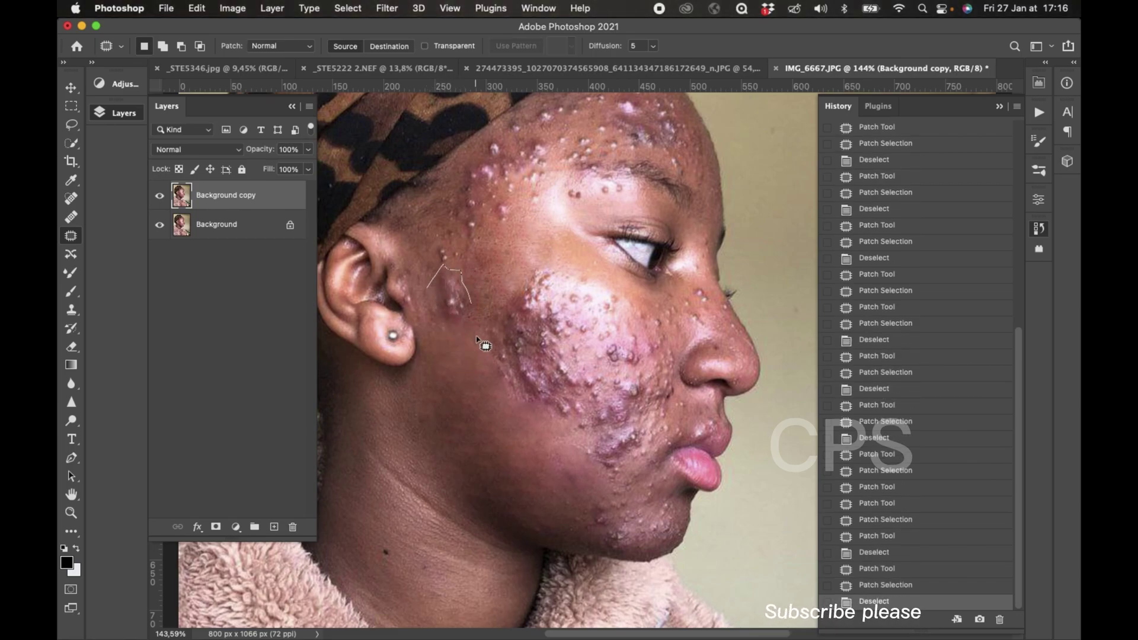
left_click_drag(478, 339, 432, 320)
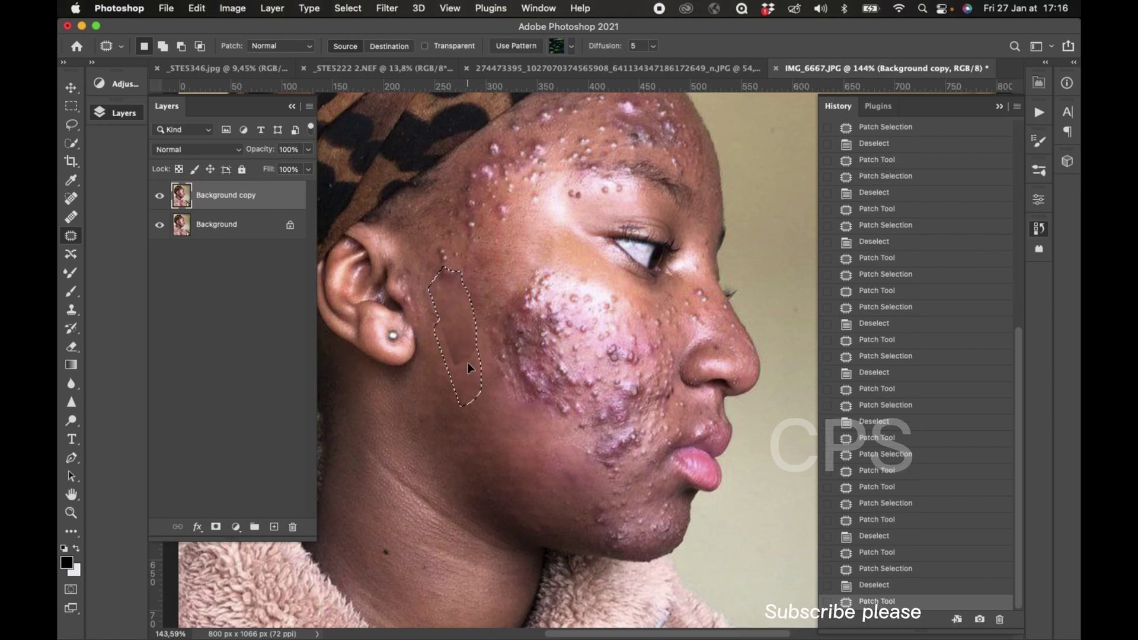
left_click_drag(468, 363, 471, 390)
key("super+d")
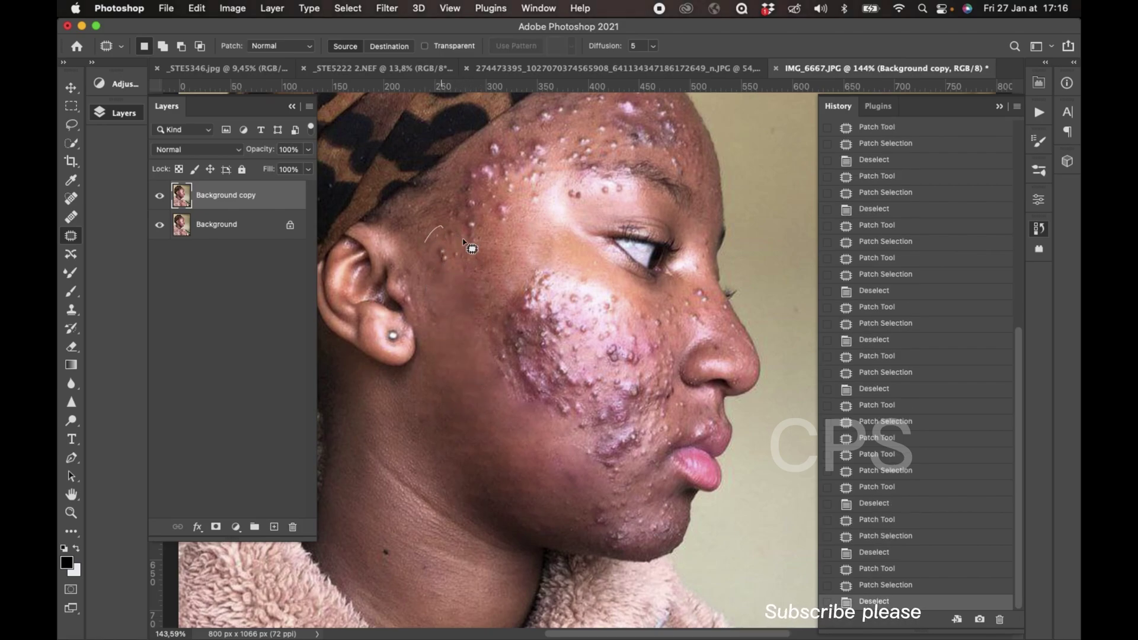
left_click_drag(433, 249, 444, 330)
key("super+d")
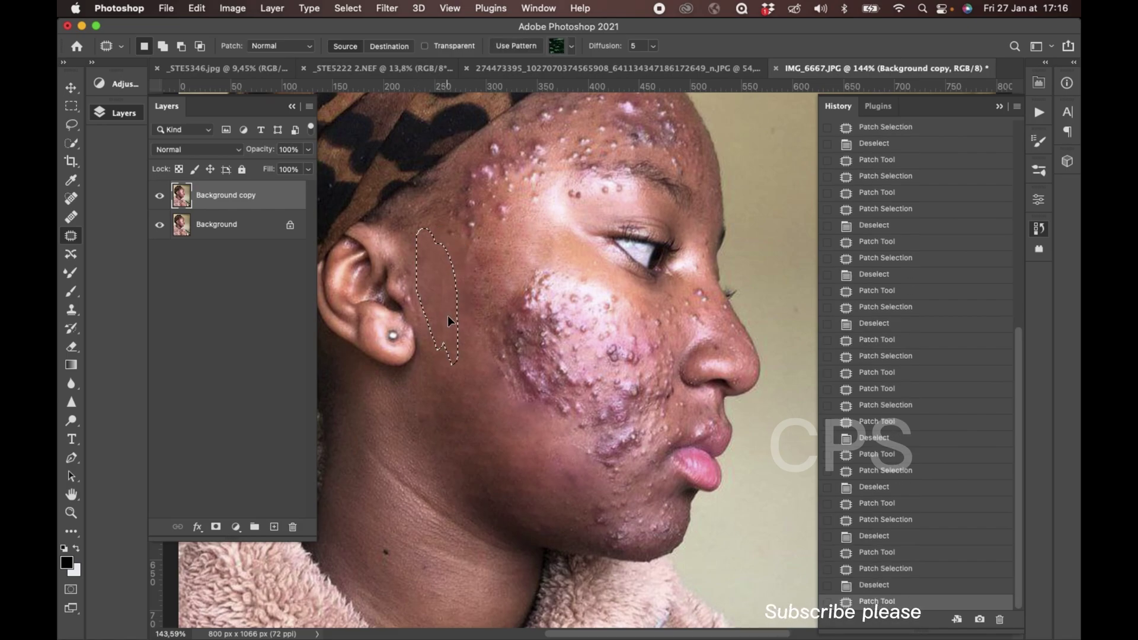
key("super+d")
mouse_move(449, 322)
left_mouse_down()
mouse_move(475, 272)
mouse_move(483, 310)
mouse_move(448, 300)
left_mouse_up()
key("super+d")
scroll(554, 305, "right", 5)
scroll(558, 305, "down", 5)
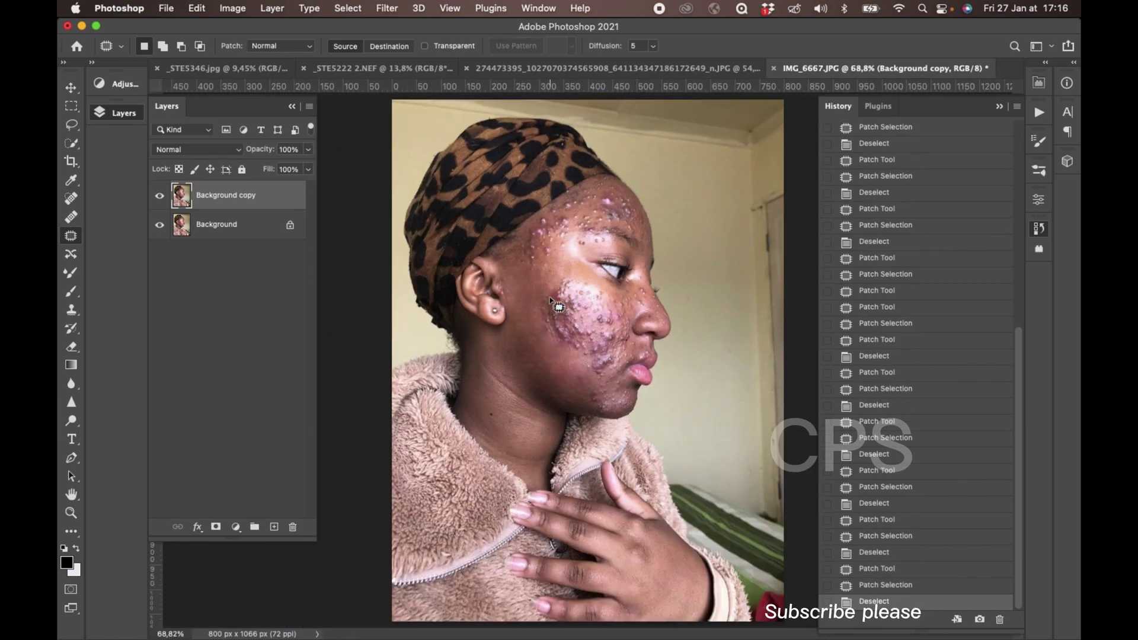
scroll(557, 306, "down", 2)
left_click(160, 195)
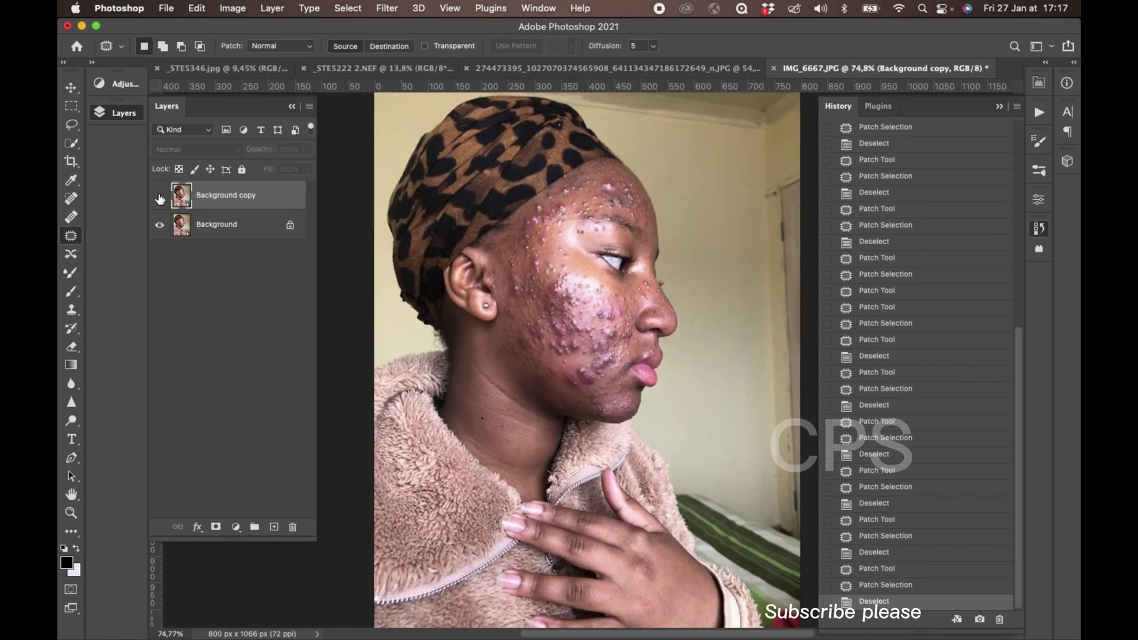
left_click(160, 197)
left_click(160, 198)
left_click(160, 198)
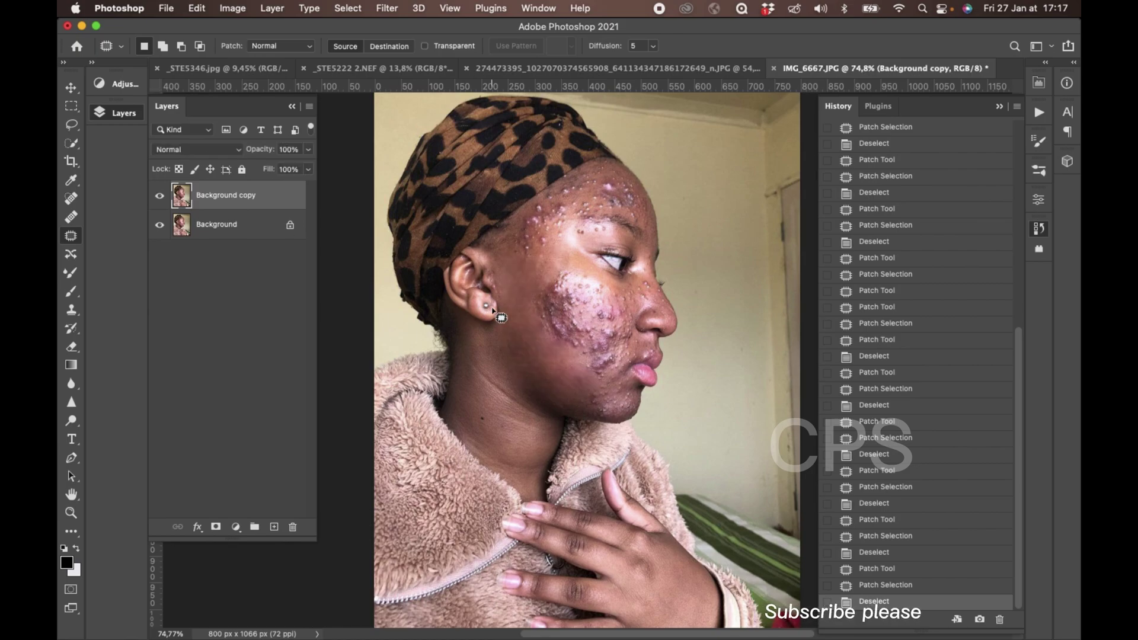
Step: Patch the blemishes on the upper cheek and near the temple with clean skin
scroll(494, 309, "up", 3)
scroll(500, 318, "up", 2)
scroll(498, 403, "up", 2)
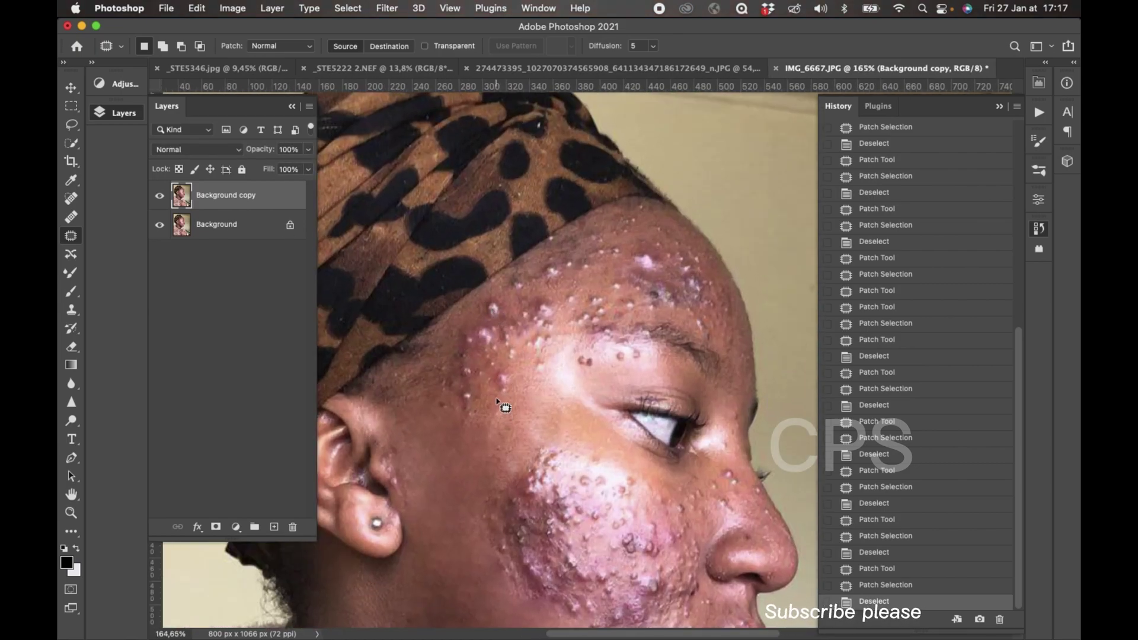
left_click_drag(486, 383, 541, 417)
mouse_move(468, 397)
left_mouse_down()
mouse_move(443, 384)
mouse_move(496, 356)
left_mouse_up()
left_click(508, 374)
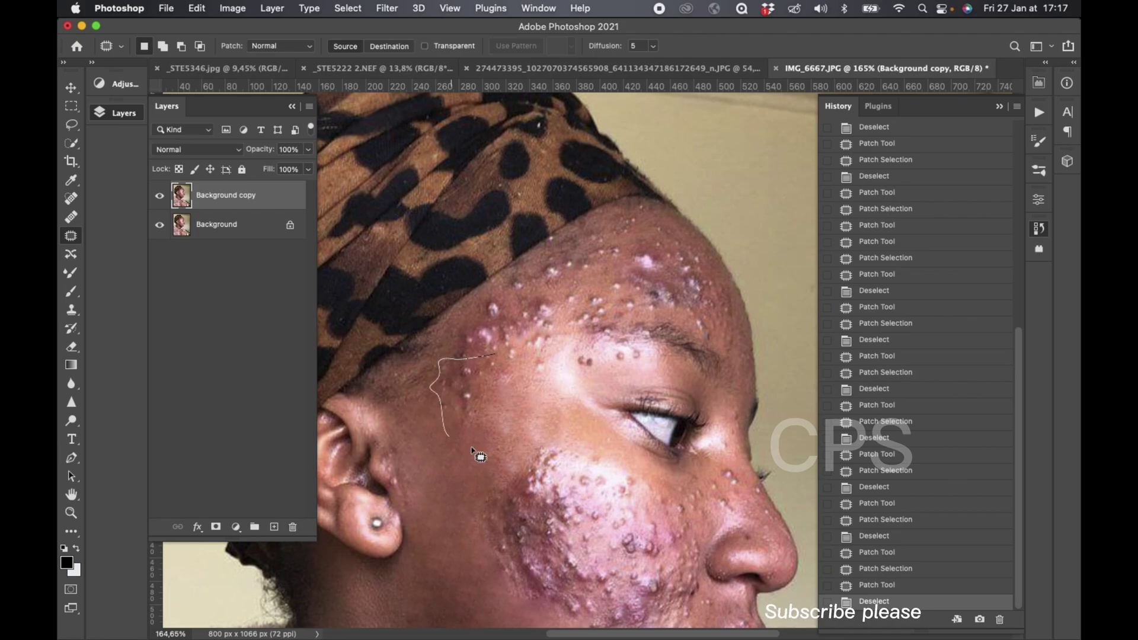
mouse_move(473, 468)
left_mouse_down()
mouse_move(471, 478)
mouse_move(555, 352)
mouse_move(542, 363)
mouse_move(548, 394)
mouse_move(516, 415)
mouse_move(537, 415)
left_mouse_up()
left_click(508, 403)
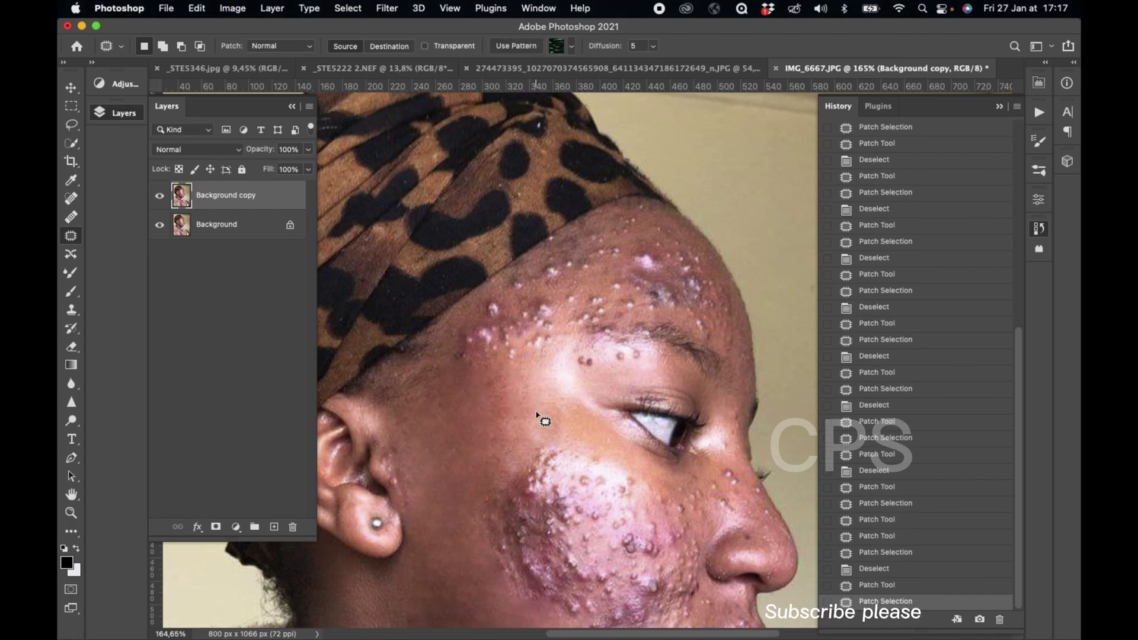
left_click(537, 415)
Step: Patch the spots along the headscarf edge and across the forehead
left_click_drag(471, 323, 491, 295)
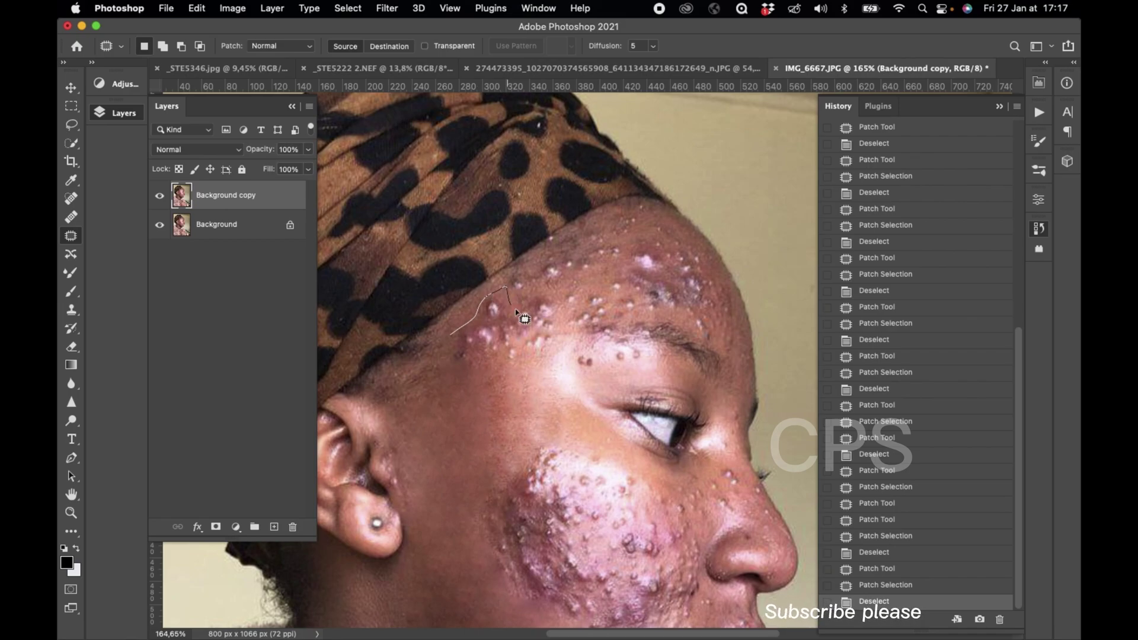
left_click_drag(481, 365, 484, 411)
left_click(510, 333)
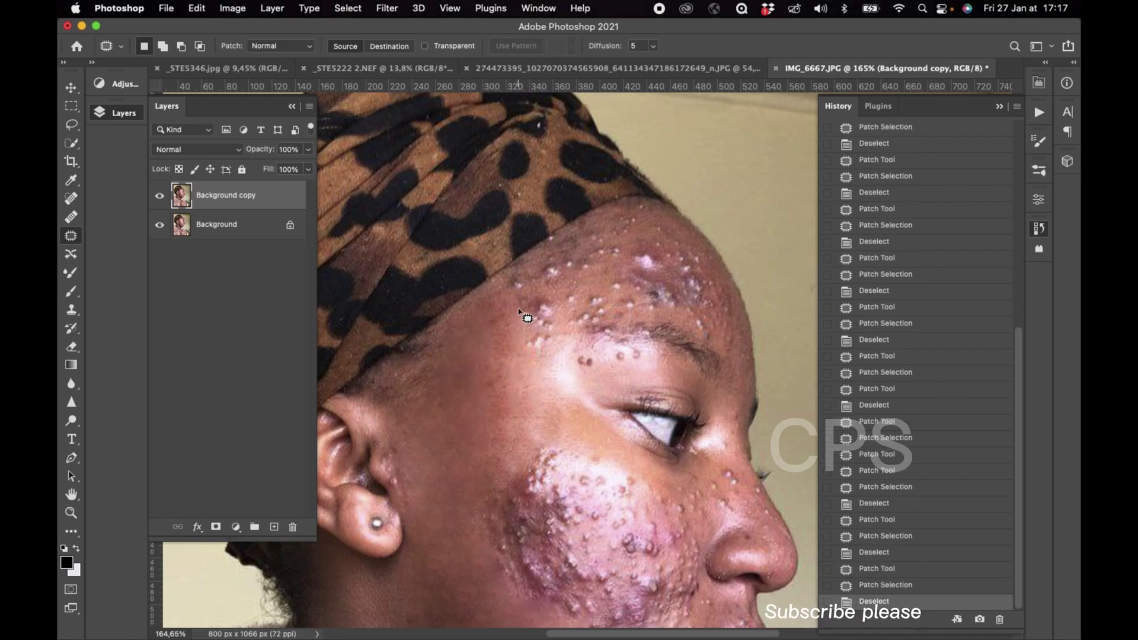
mouse_move(561, 323)
left_mouse_down()
mouse_move(519, 332)
mouse_move(527, 422)
left_mouse_up()
left_click(527, 355)
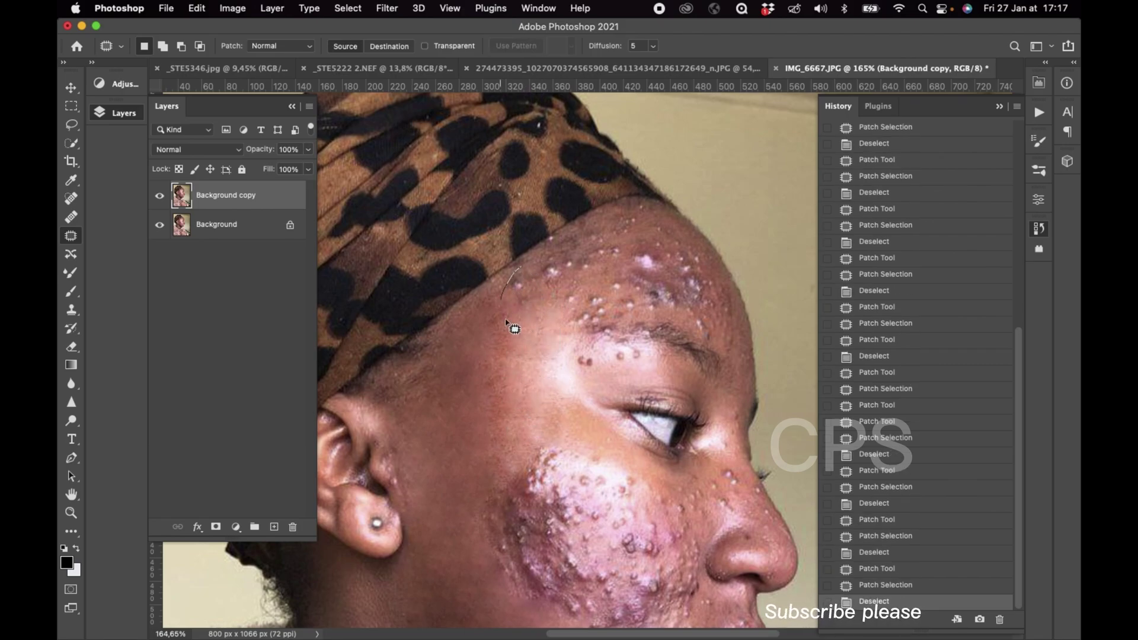
mouse_move(507, 322)
left_mouse_down()
mouse_move(538, 306)
mouse_move(536, 380)
left_mouse_up()
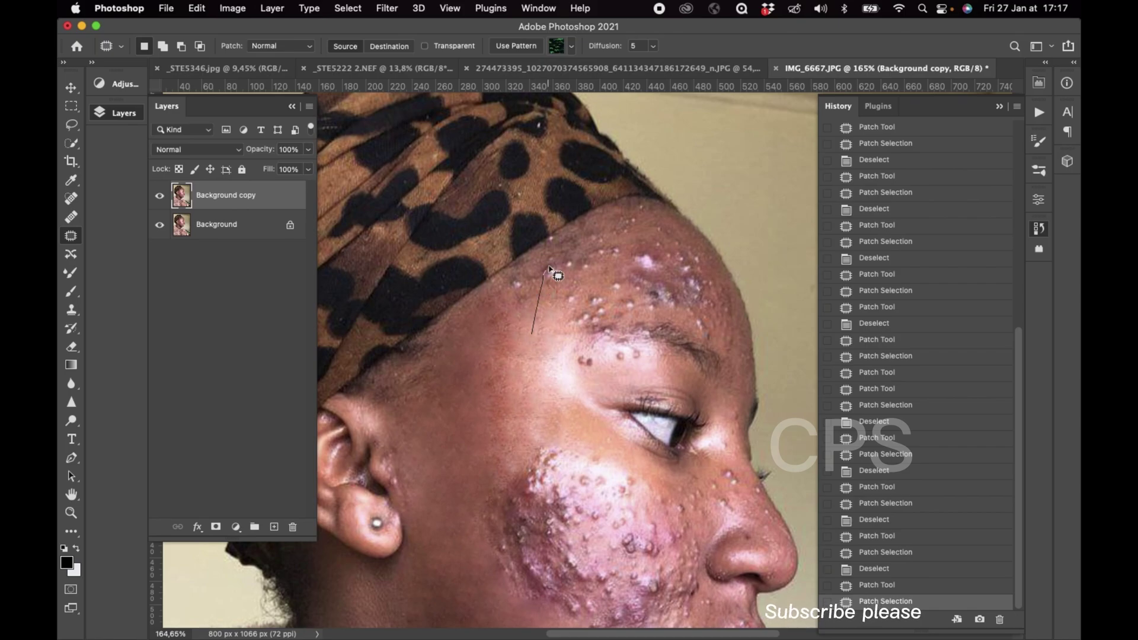
left_click_drag(545, 273, 515, 327)
left_click(509, 302)
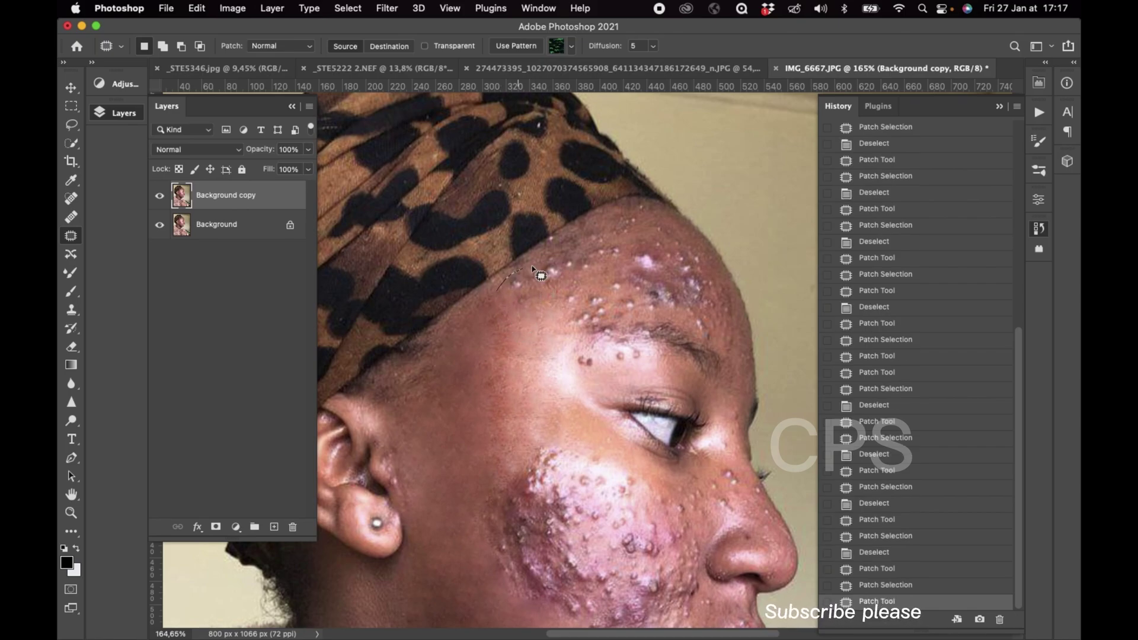
left_click_drag(532, 268, 523, 371)
left_click(563, 355)
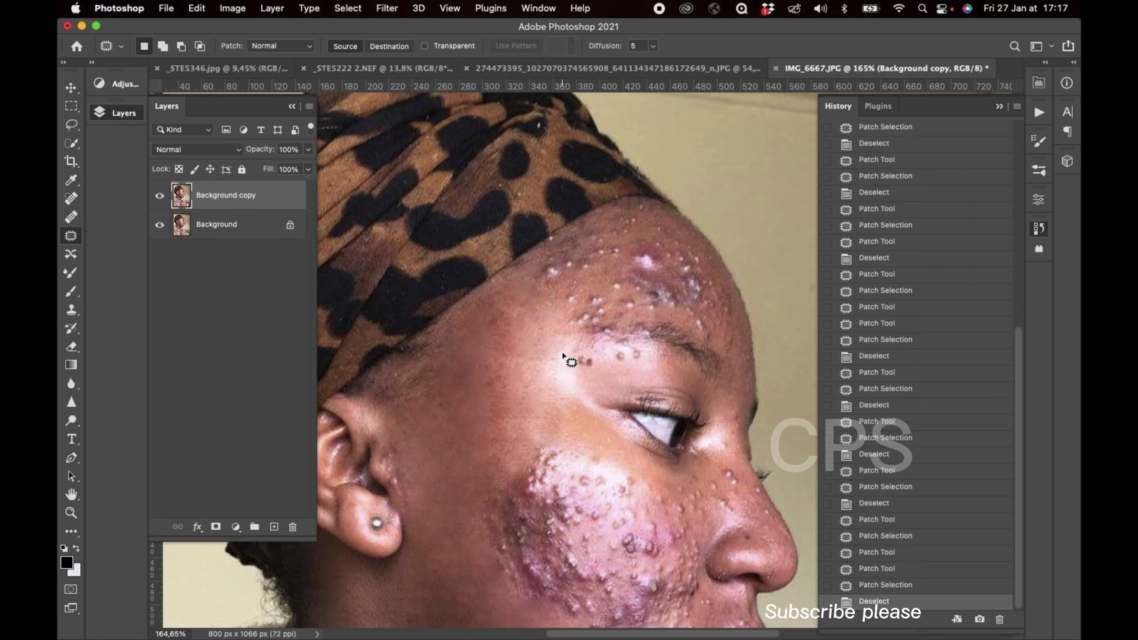
left_click_drag(595, 378, 529, 381)
left_click(633, 354)
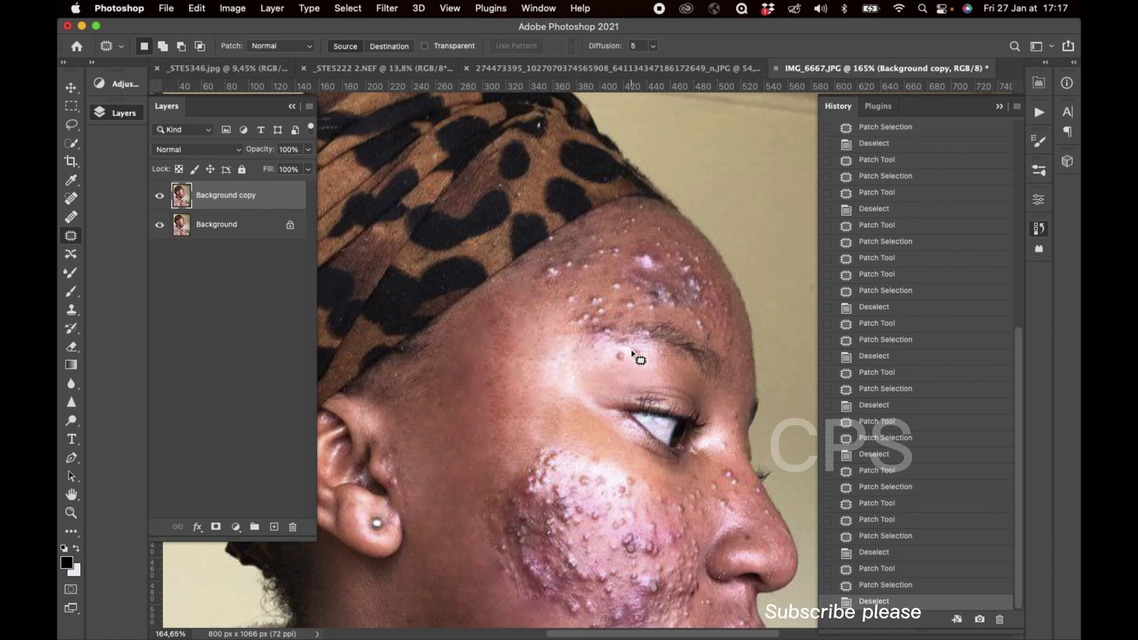
Step: Patch the spots above the eyebrow and beside the headscarf
mouse_move(663, 367)
left_mouse_down()
mouse_move(639, 347)
mouse_move(625, 375)
left_mouse_up()
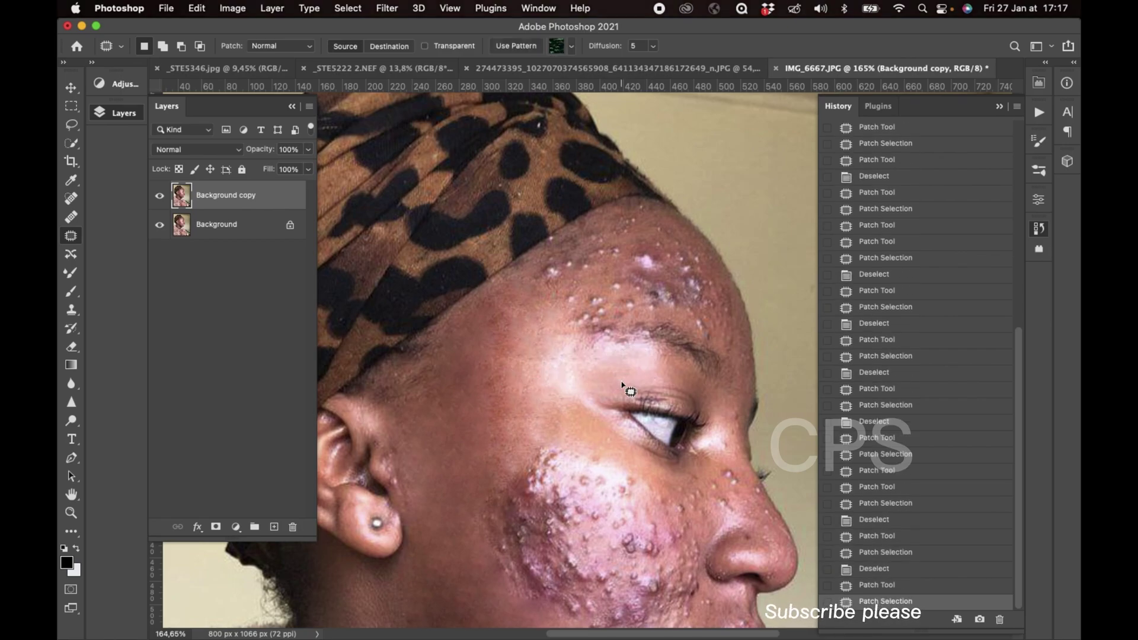
left_click(587, 321)
left_click_drag(559, 299, 599, 279)
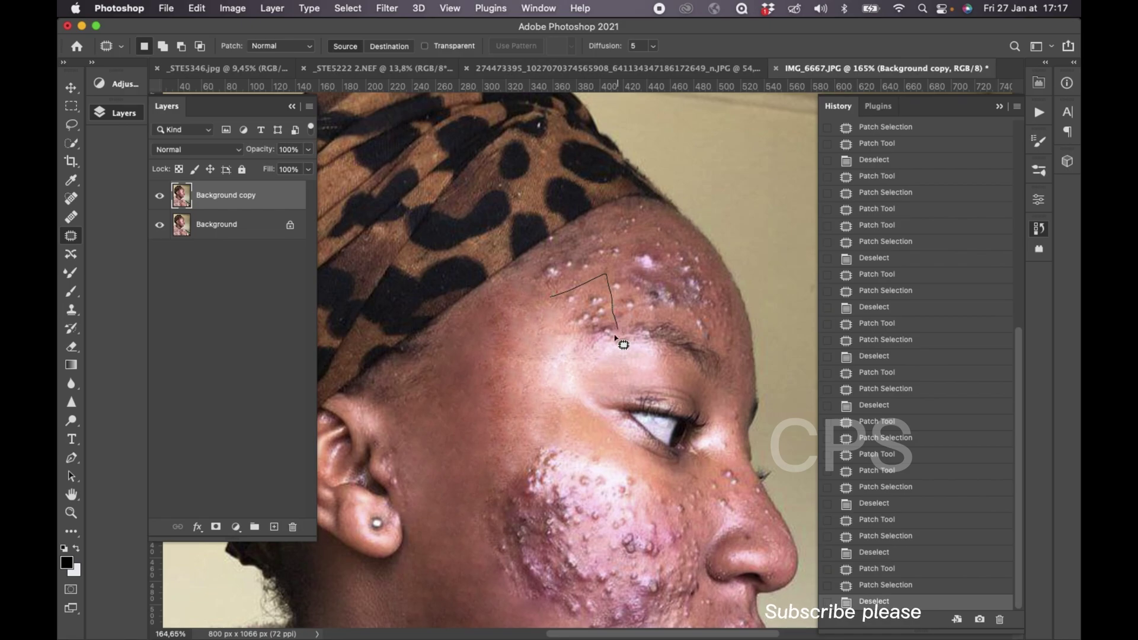
left_click_drag(617, 338, 555, 299)
left_click_drag(546, 338, 534, 348)
left_click(534, 348)
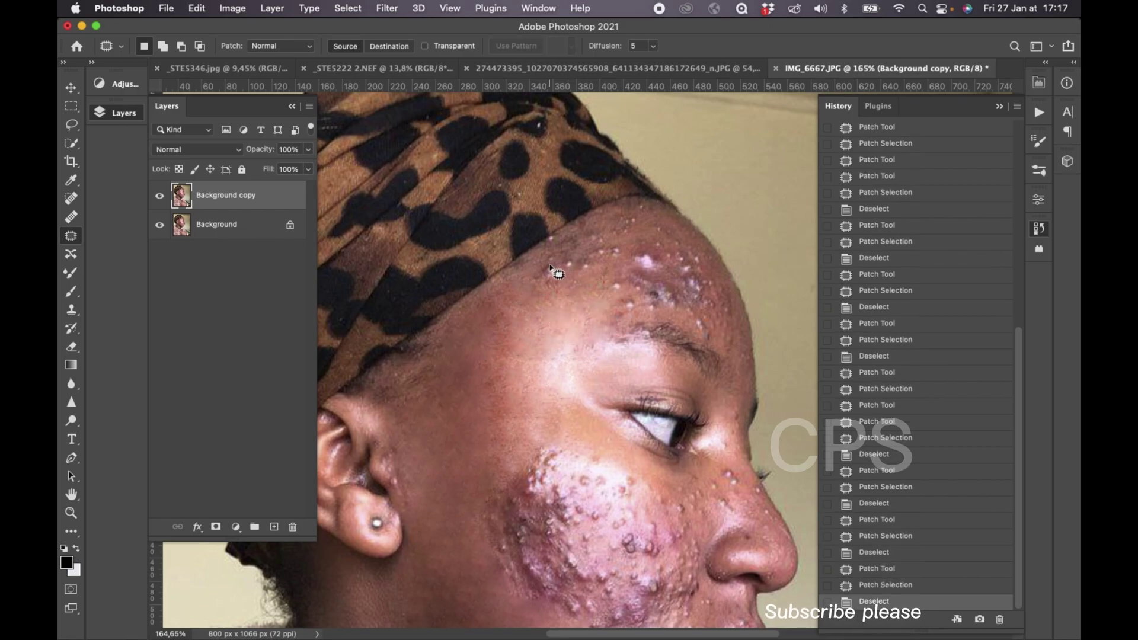
mouse_move(564, 259)
left_mouse_down()
mouse_move(603, 285)
mouse_move(585, 279)
mouse_move(558, 322)
left_mouse_up()
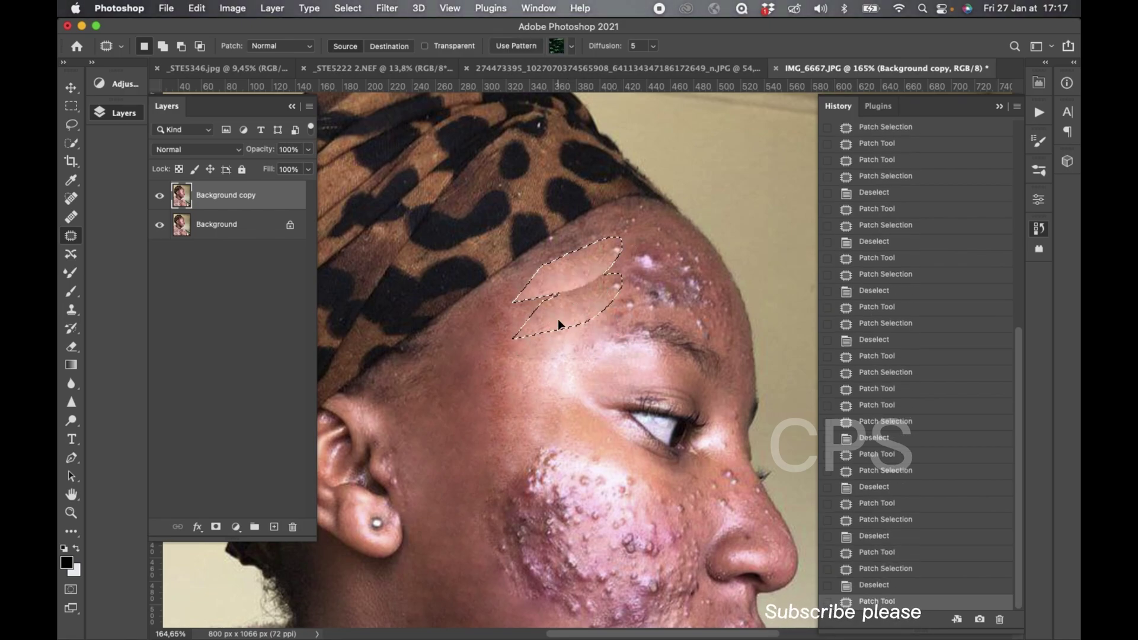
left_click(557, 322)
Step: Toggle the Background copy's visibility twice to compare against the original
scroll(558, 325, "down", 5)
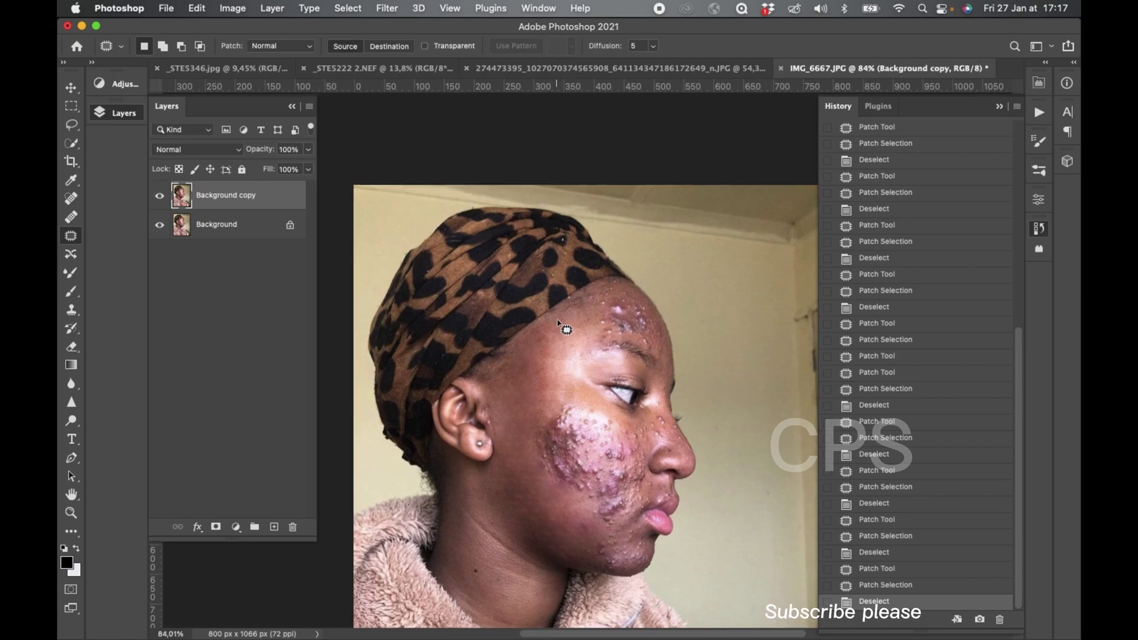
left_click(157, 201)
left_click(158, 201)
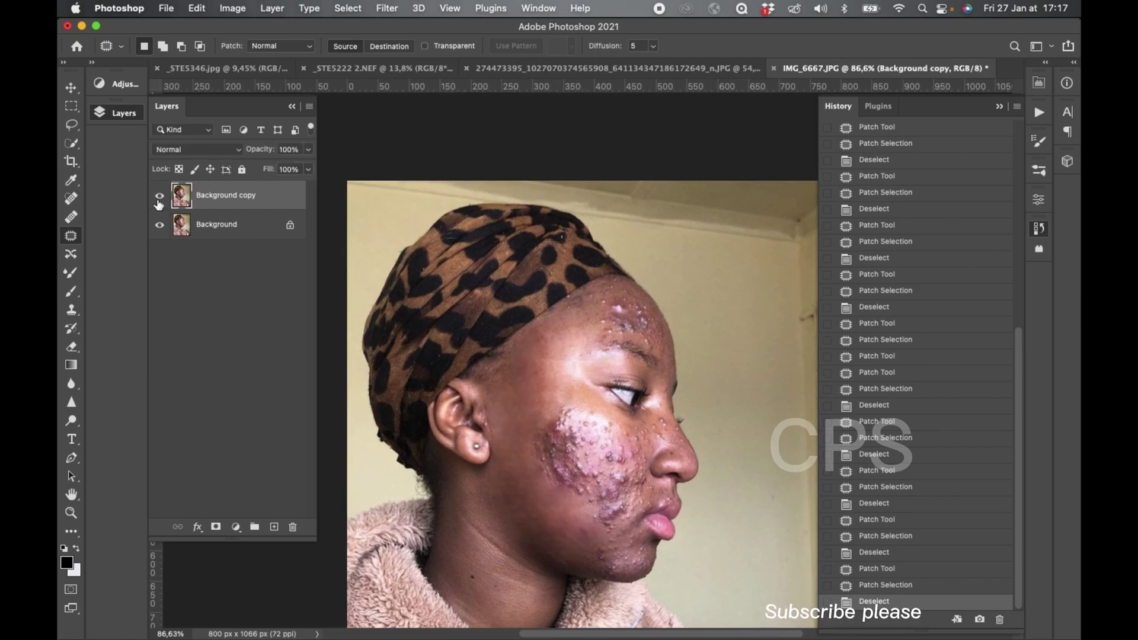
left_click(158, 201)
left_click(158, 201)
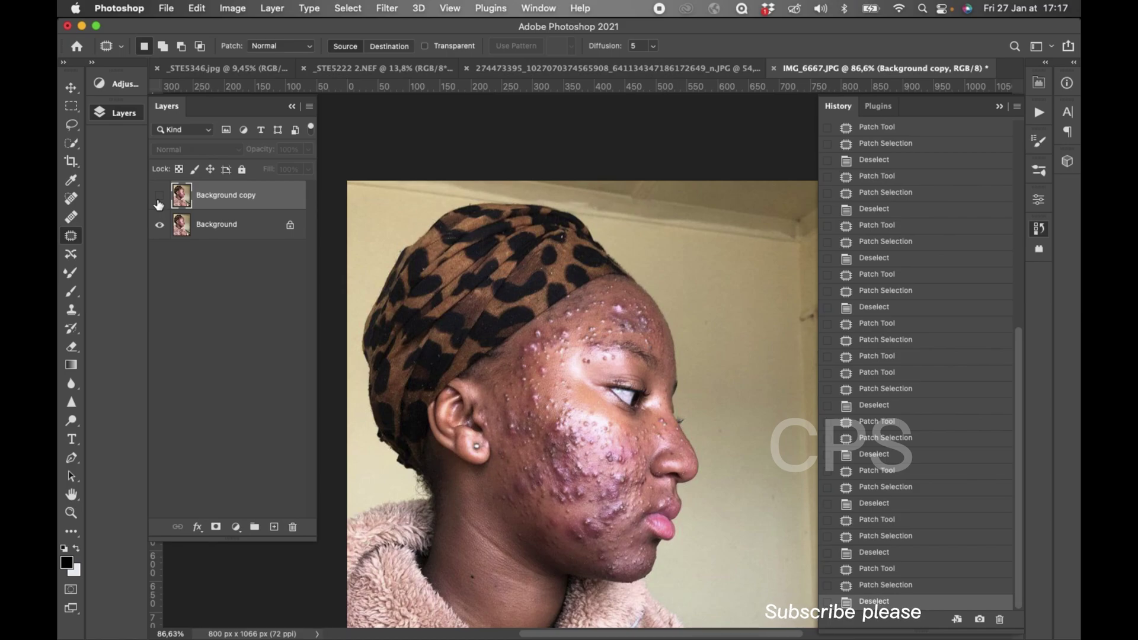
Step: Patch a blemish near the hairline and two more forehead blemishes
scroll(498, 270, "up", 2)
scroll(516, 273, "up", 2)
scroll(558, 332, "up", 1)
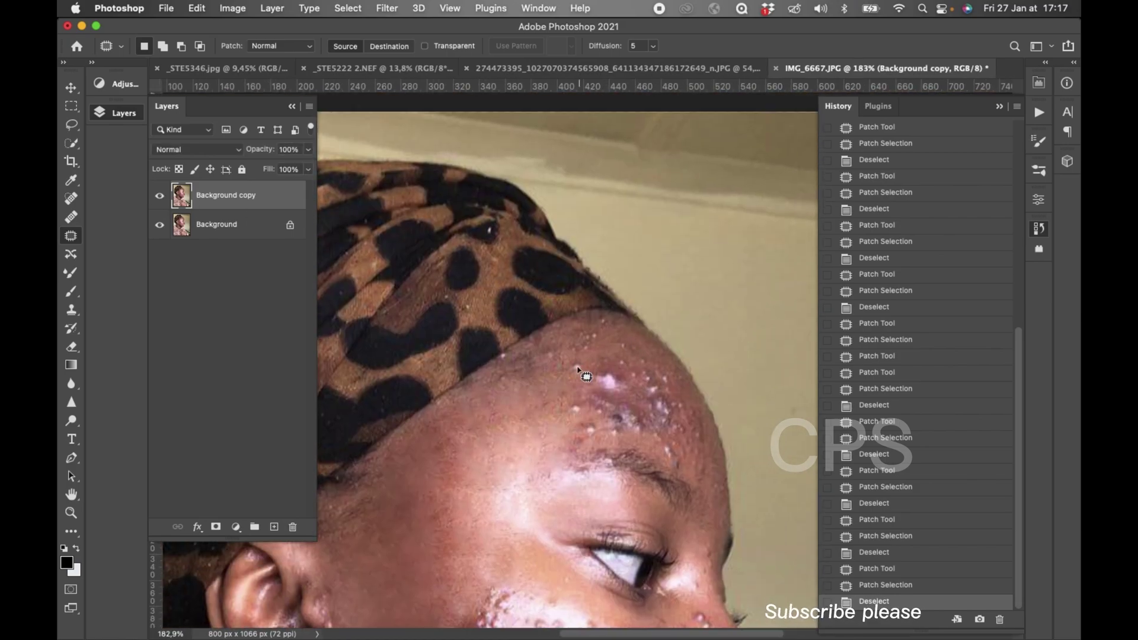
mouse_move(546, 341)
left_mouse_down()
mouse_move(507, 366)
mouse_move(560, 399)
mouse_move(541, 450)
mouse_move(584, 448)
mouse_move(557, 419)
left_mouse_up()
key("super+d")
key("super+d")
key("super+d")
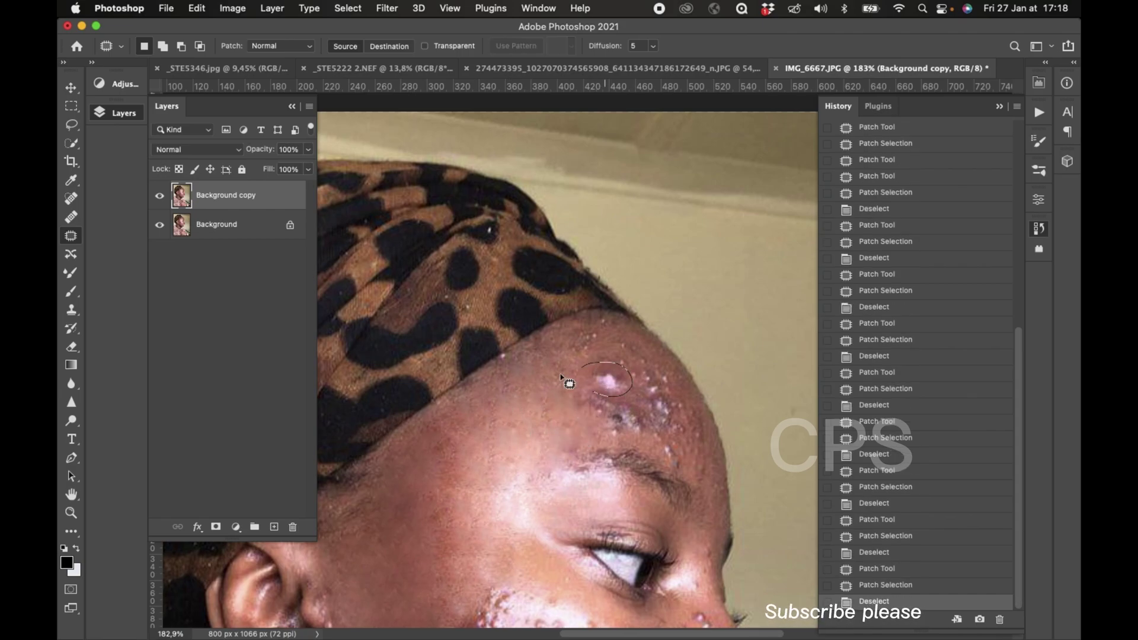
mouse_move(627, 372)
left_mouse_down()
mouse_move(587, 392)
mouse_move(560, 380)
mouse_move(616, 403)
mouse_move(584, 388)
mouse_move(557, 408)
left_mouse_up()
key("super+d")
key("super+d")
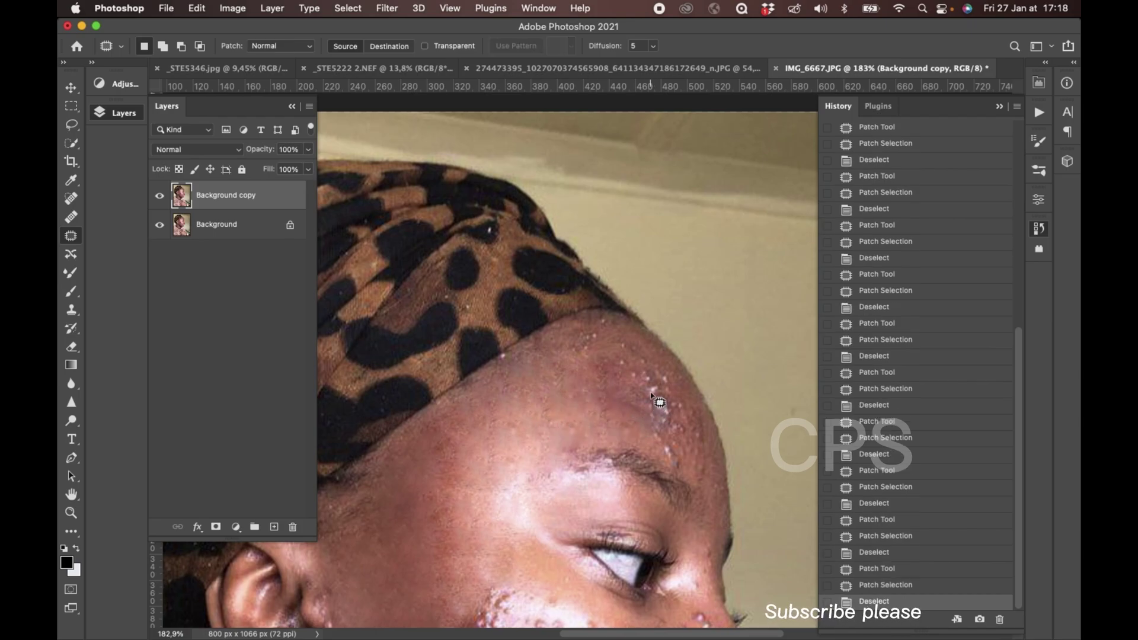
left_click_drag(599, 352, 570, 385)
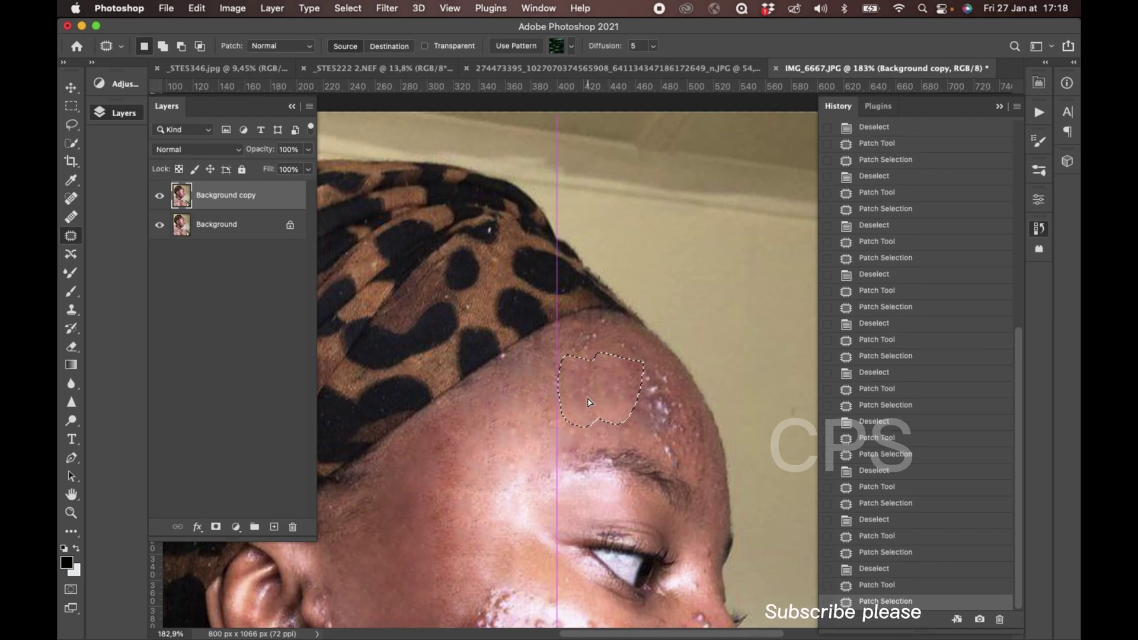
key("super+d")
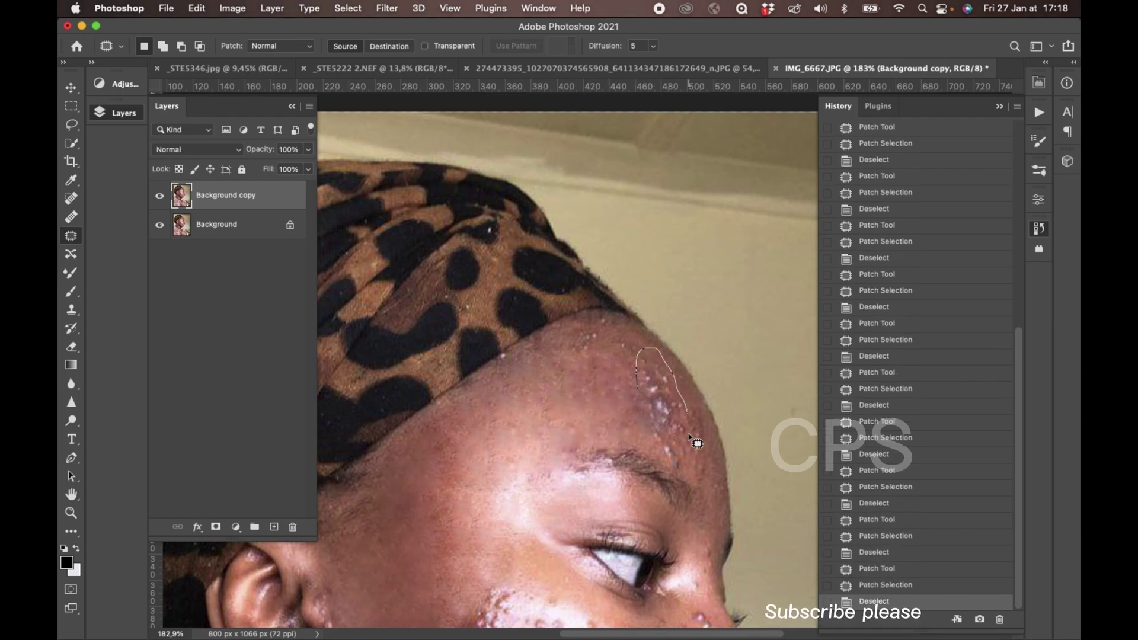
Step: Patch the spots along the forehead edge and above the eyebrow
left_click_drag(689, 435, 676, 467)
mouse_move(652, 414)
left_mouse_down()
mouse_move(555, 410)
mouse_move(553, 399)
left_mouse_up()
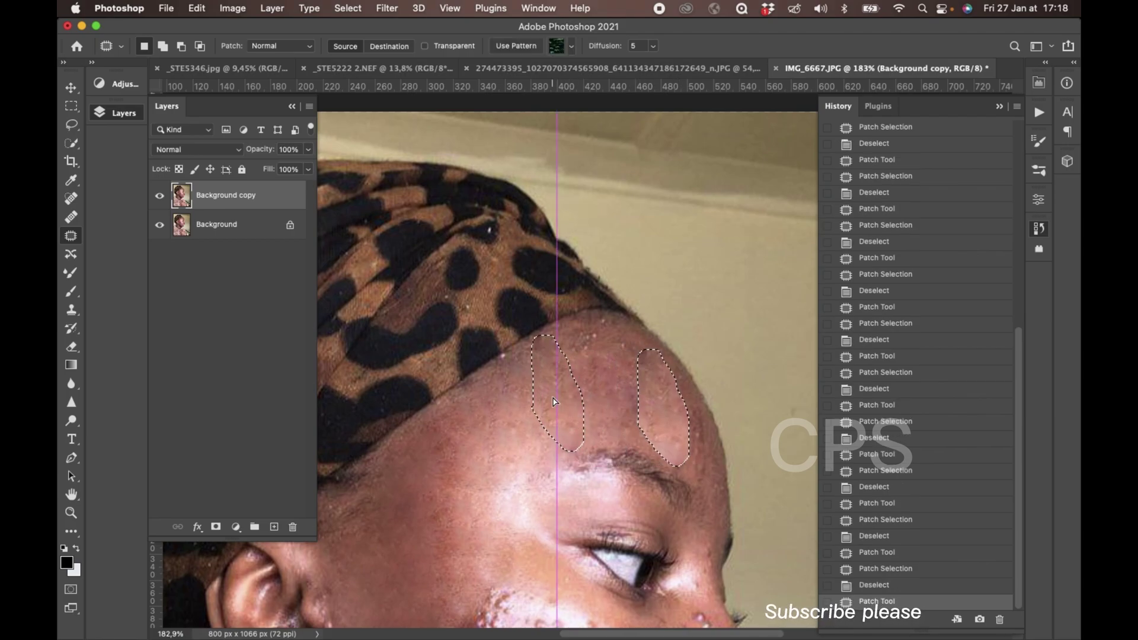
key("super+d")
left_click_drag(668, 415, 570, 418)
key("super+d")
left_click_drag(583, 461, 587, 400)
key("super+d")
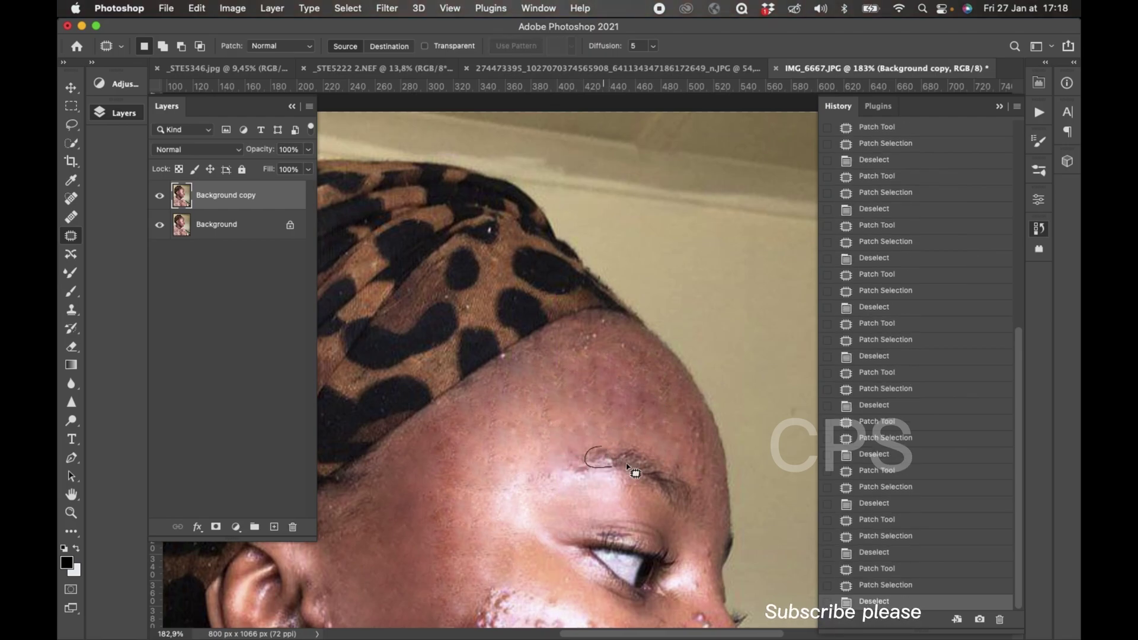
left_click_drag(634, 473, 574, 425)
key("super+d")
key("super+d")
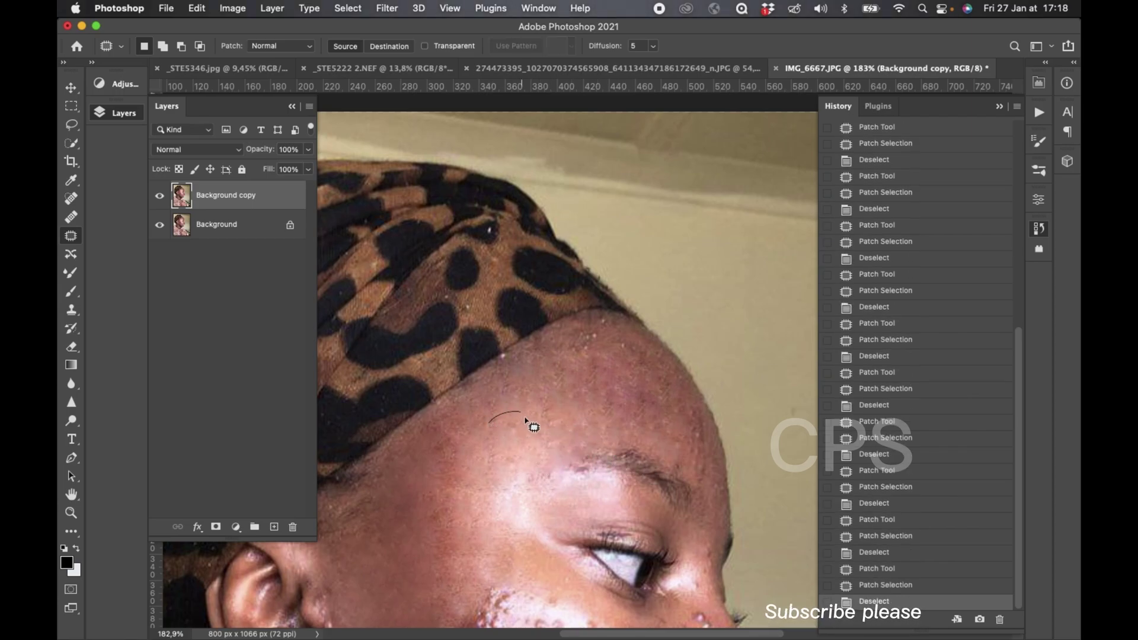
Step: Hide and show the Background copy layer to compare the retouch with the original
scroll(523, 457, "down", 5)
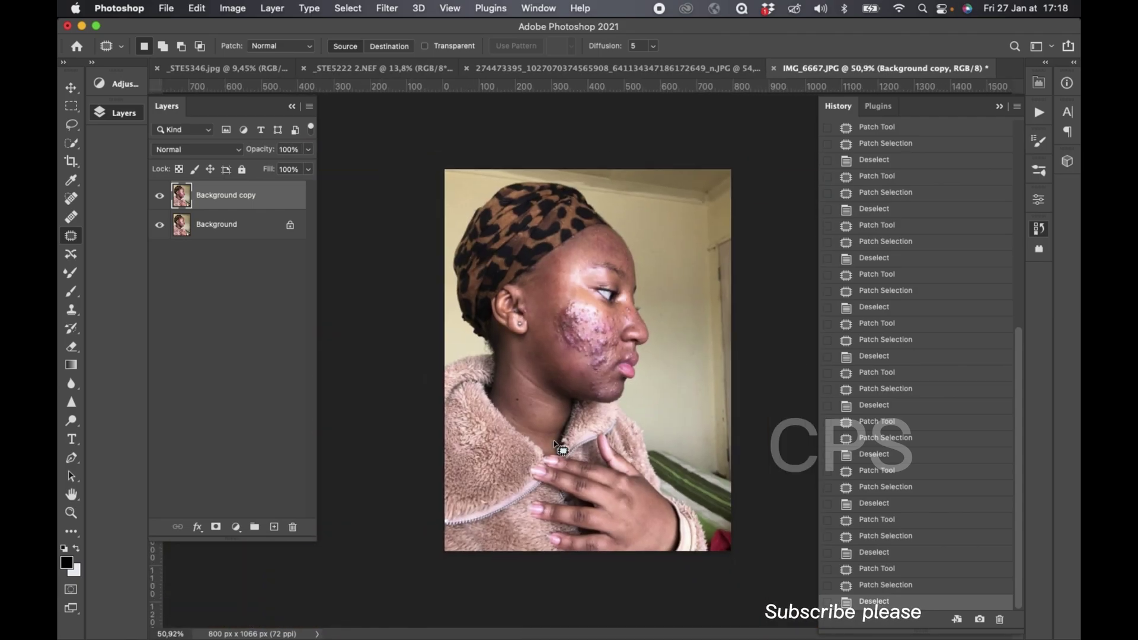
scroll(555, 442, "up", 2)
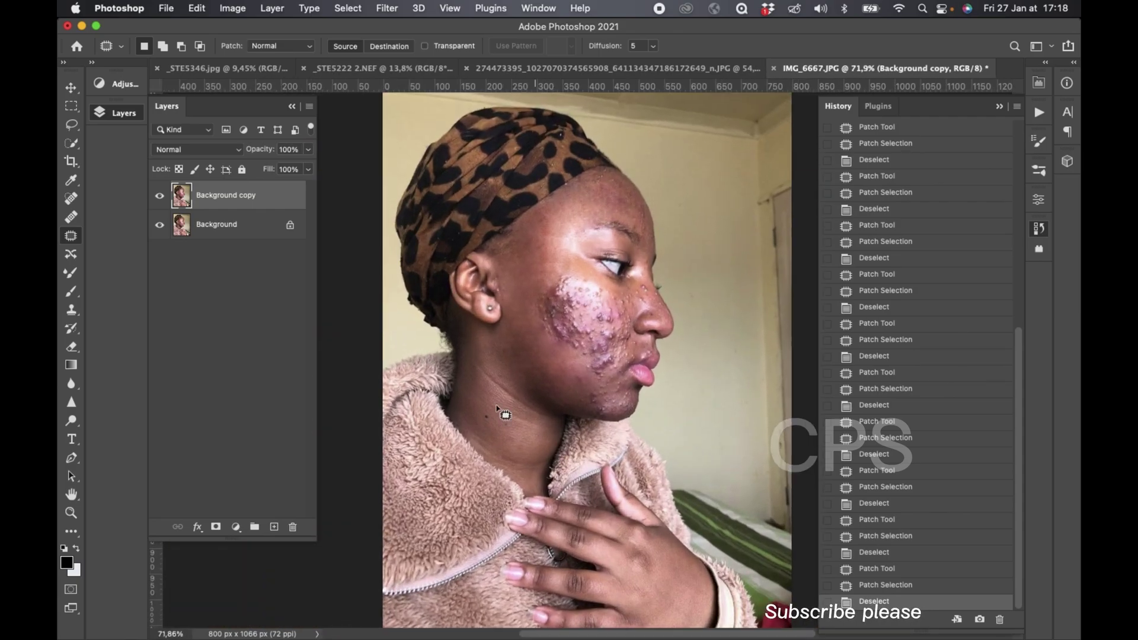
left_click(160, 197)
left_click(160, 196)
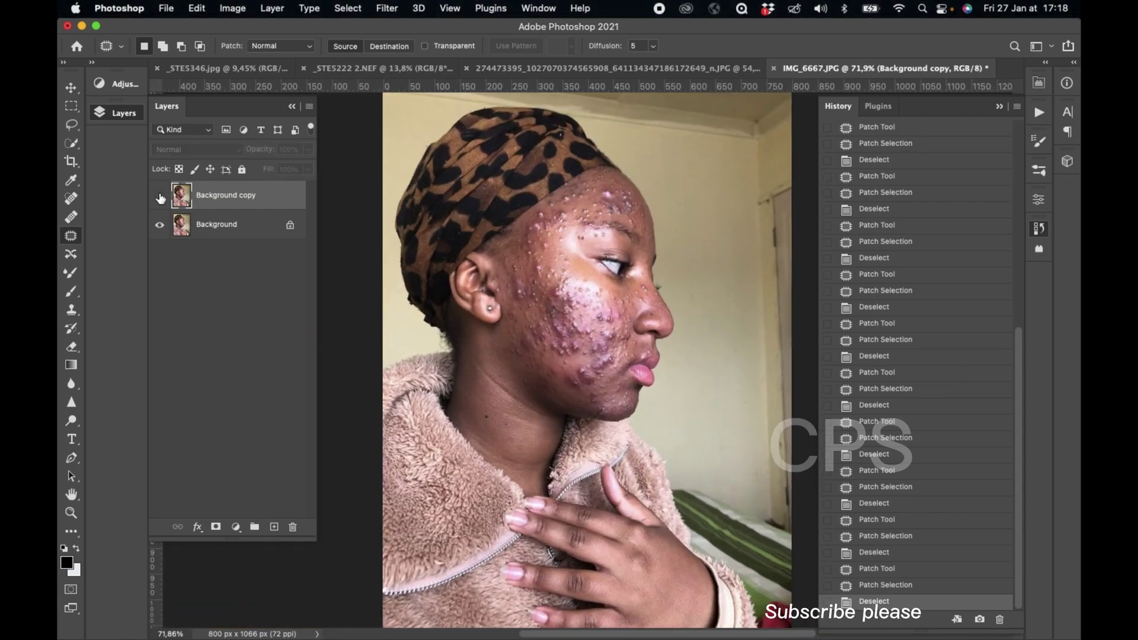
left_click(159, 196)
scroll(487, 372, "up", 1)
scroll(487, 372, "up", 4)
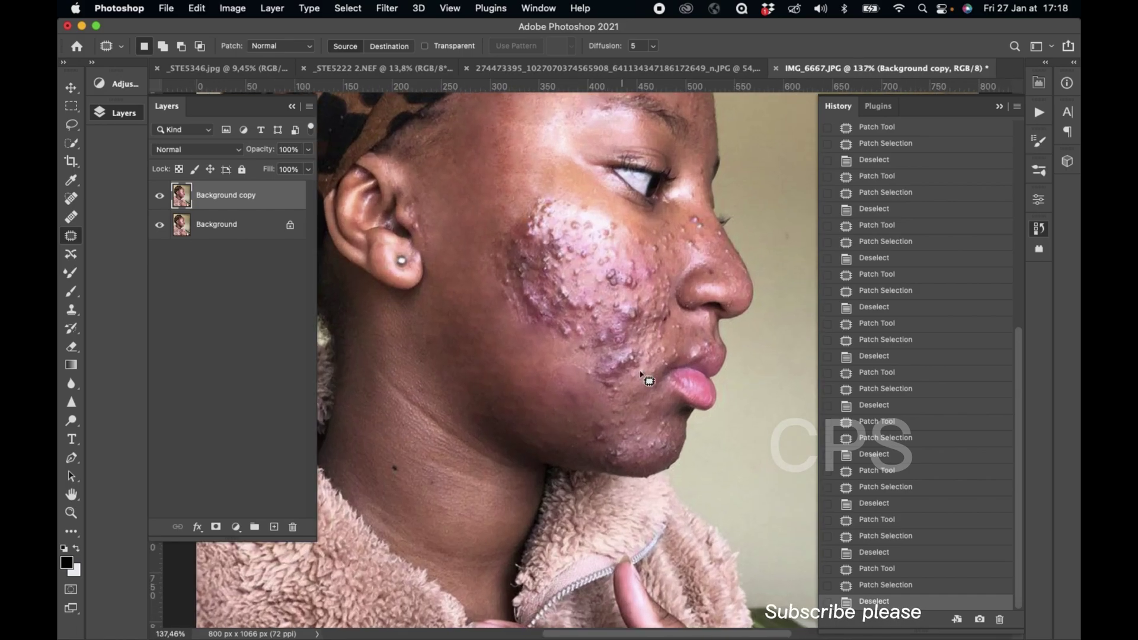
Step: Patch the blemishes near the jaw and on the mid cheek with nearby clean skin
left_click_drag(590, 366, 533, 332)
left_click_drag(498, 287, 510, 279)
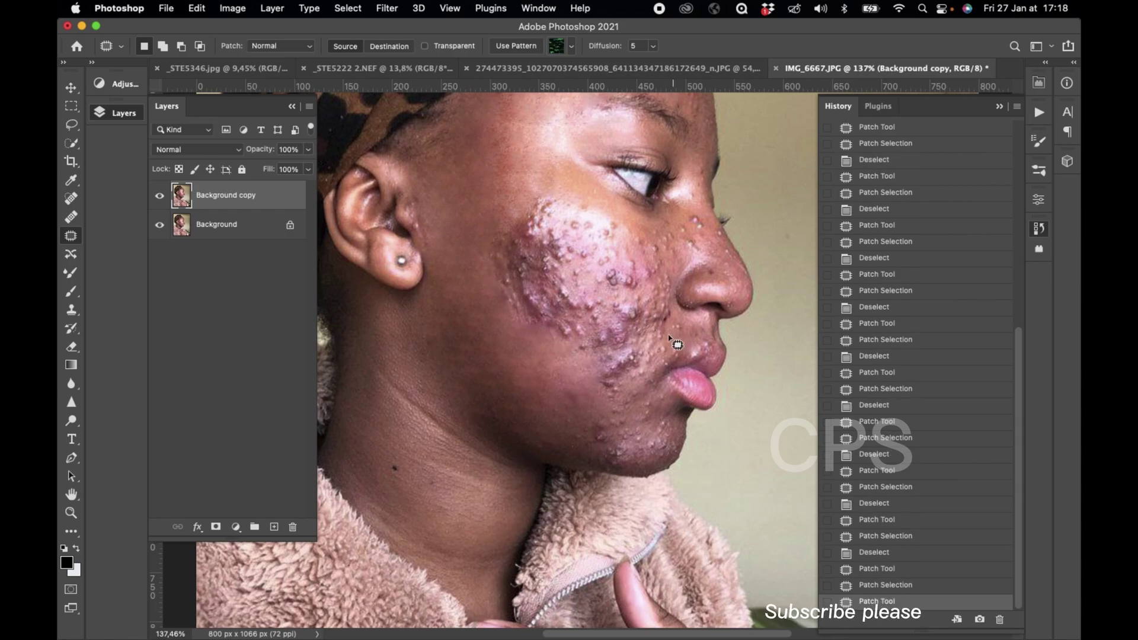
key("ctrl+d")
mouse_move(598, 212)
left_mouse_down()
mouse_move(582, 198)
mouse_move(564, 216)
mouse_move(574, 208)
left_mouse_up()
key("ctrl+d")
key("ctrl+d")
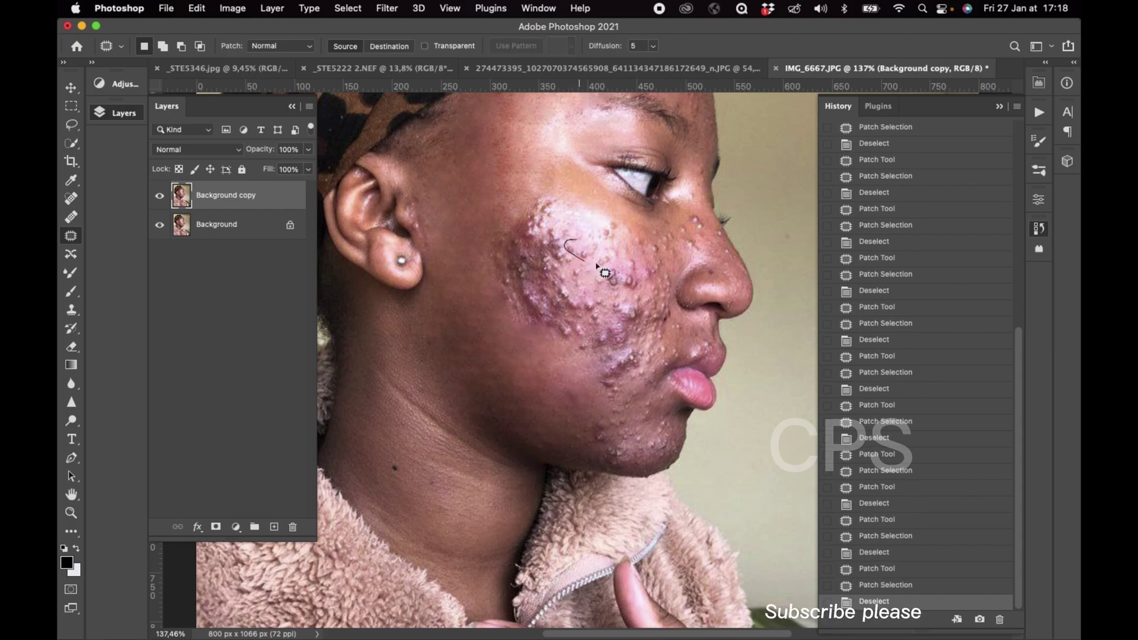
Step: Patch the upper-cheek blemishes using clean skin just above them
mouse_move(603, 271)
left_mouse_down()
mouse_move(605, 216)
mouse_move(574, 278)
mouse_move(593, 254)
left_mouse_up()
key("ctrl+d")
key("ctrl+d")
key("ctrl+d")
key("ctrl+d")
mouse_move(528, 190)
left_mouse_down()
mouse_move(510, 234)
mouse_move(537, 246)
mouse_move(536, 176)
left_mouse_up()
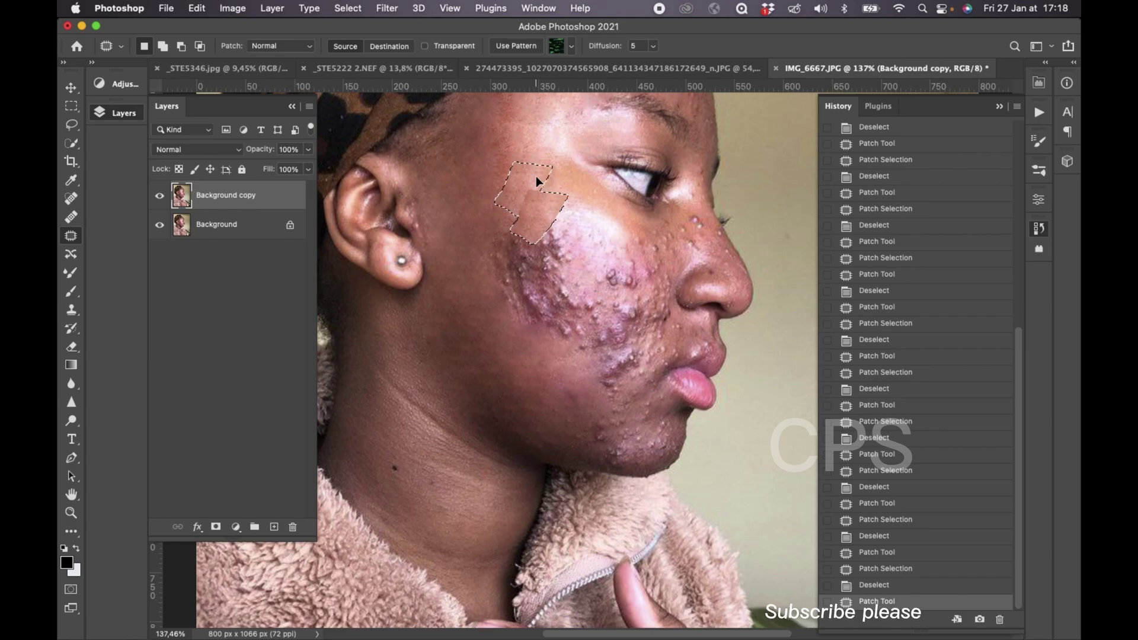
key("ctrl+d")
scroll(536, 176, "down", 1)
scroll(540, 184, "down", 1)
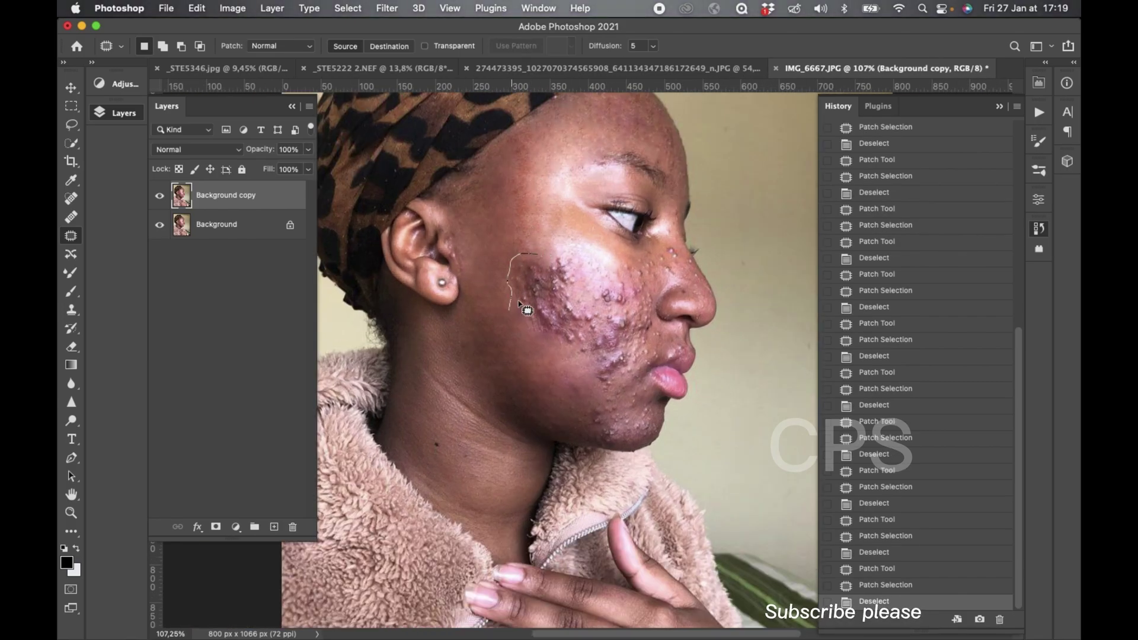
Step: Patch the outer cheek blemishes by moving the selections onto clean skin
left_click_drag(575, 290, 552, 227)
scroll(599, 260, "down", 1)
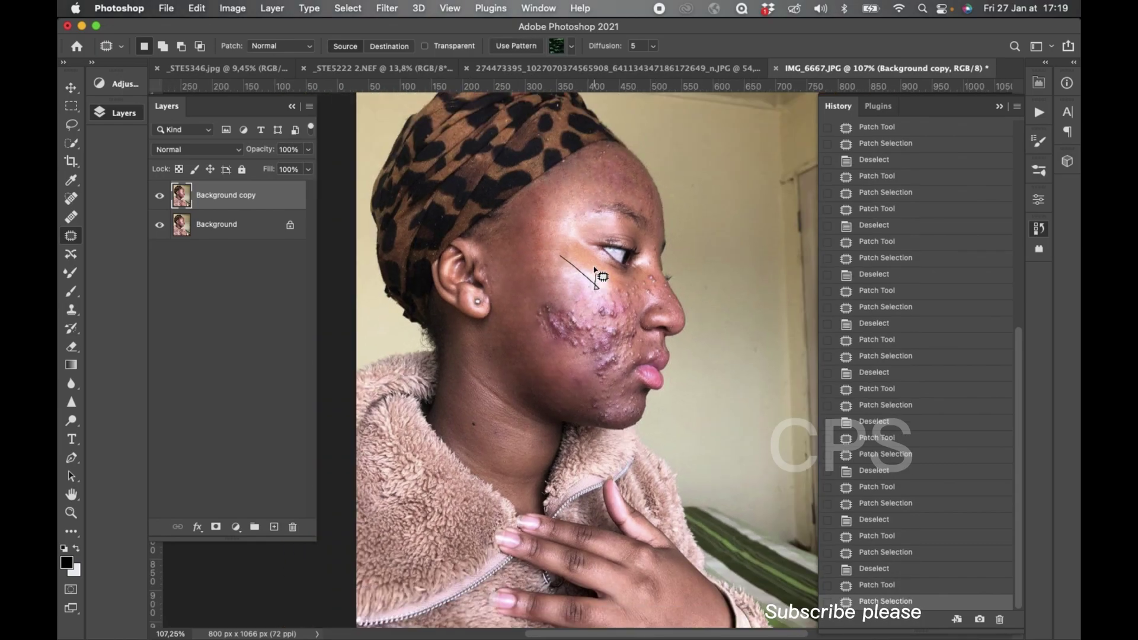
scroll(594, 269, "down", 1)
scroll(666, 354, "up", 1)
scroll(593, 332, "up", 1)
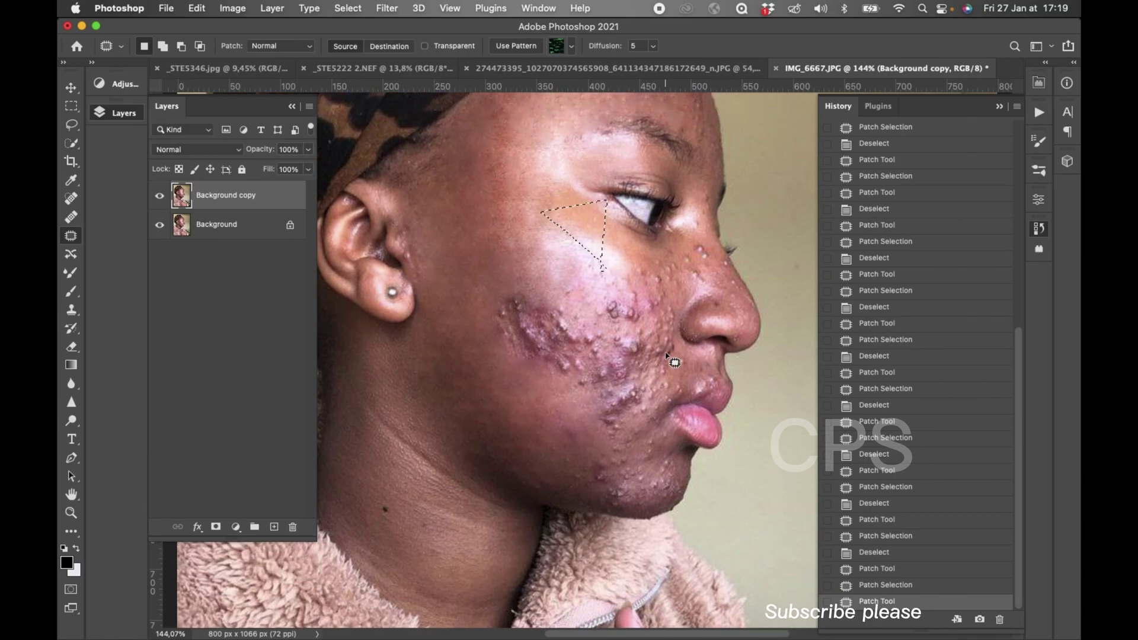
scroll(510, 302, "up", 1)
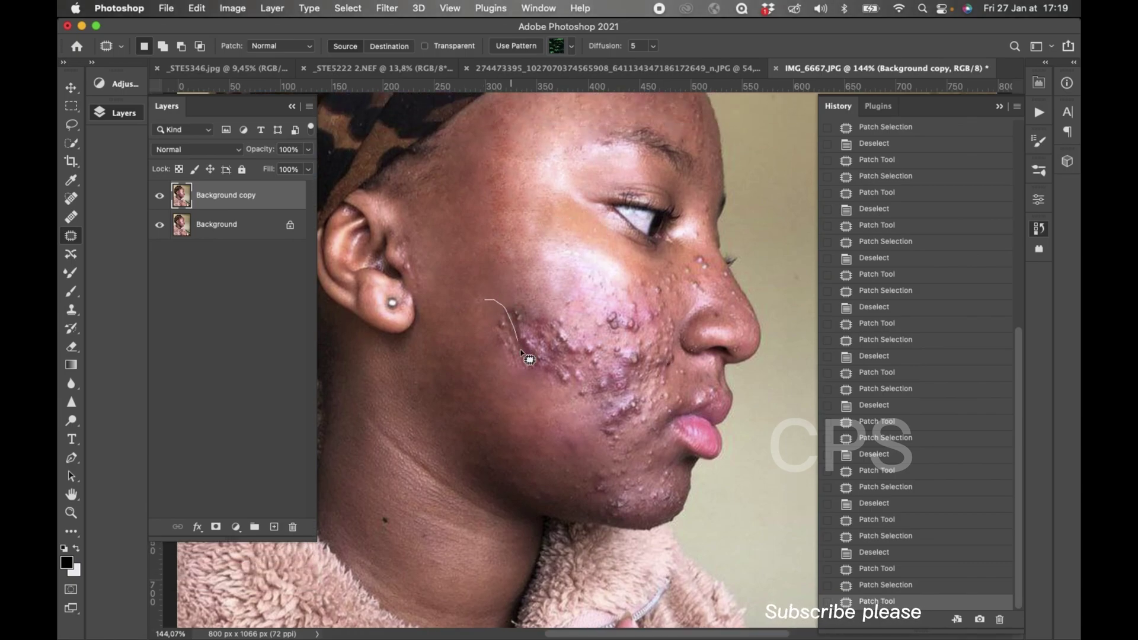
mouse_move(521, 353)
left_mouse_down()
mouse_move(510, 375)
mouse_move(475, 372)
left_mouse_up()
key("super+d")
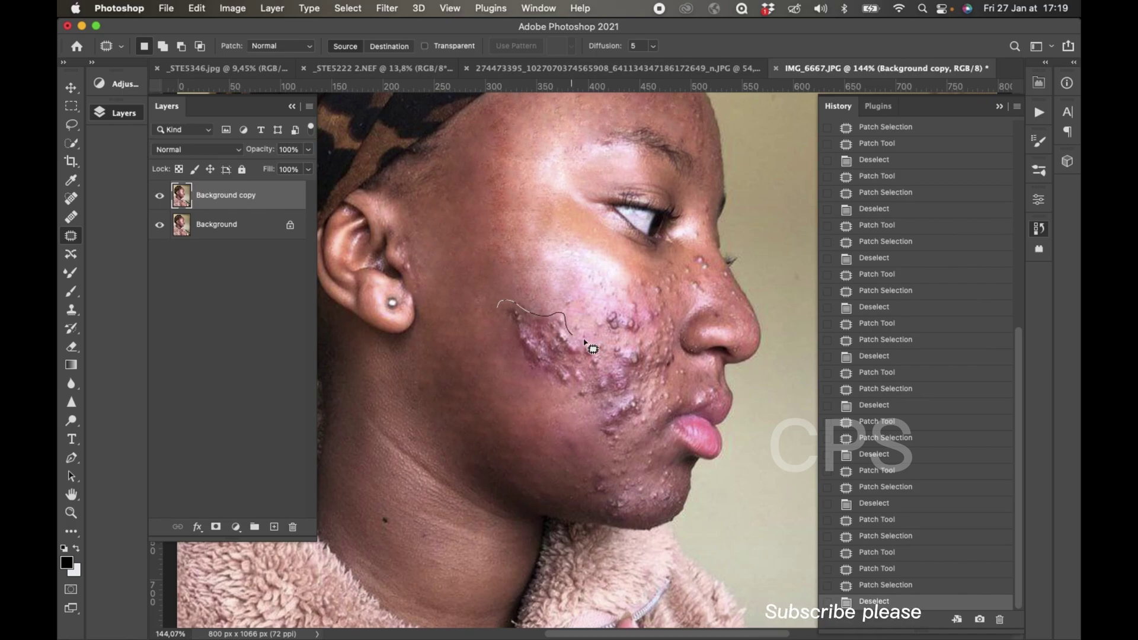
Step: Cover the lower cheek spots with clean skin up and to the left
mouse_move(599, 388)
left_mouse_down()
mouse_move(520, 374)
mouse_move(492, 278)
mouse_move(489, 325)
mouse_move(520, 340)
mouse_move(521, 358)
left_mouse_up()
key("super+d")
key("super+d")
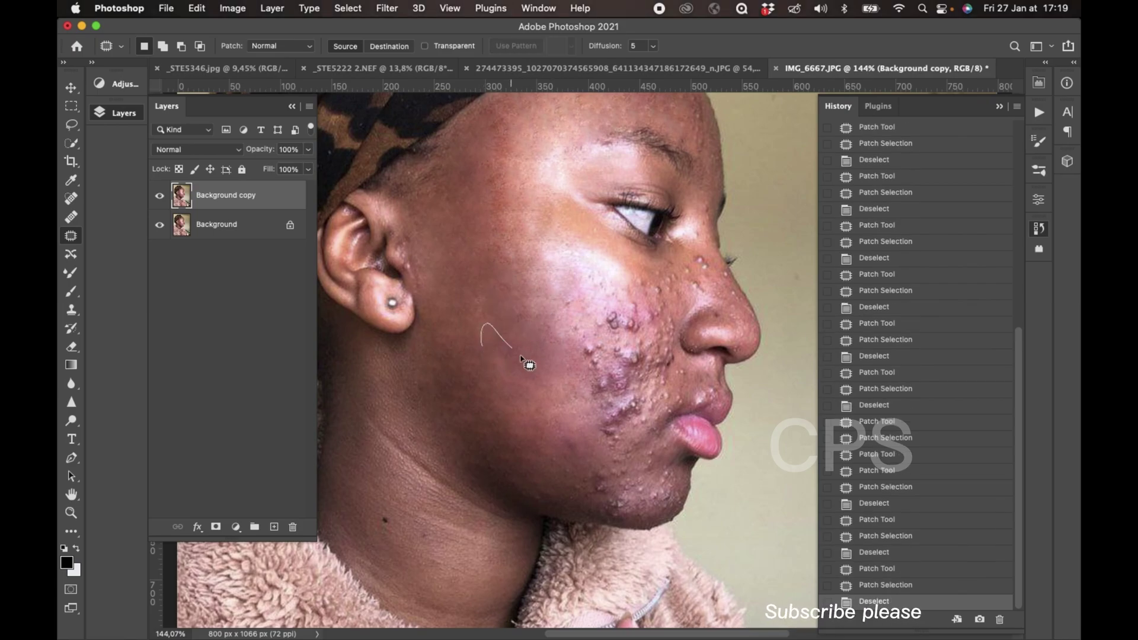
left_click_drag(565, 403, 521, 324)
scroll(520, 315, "down", 5)
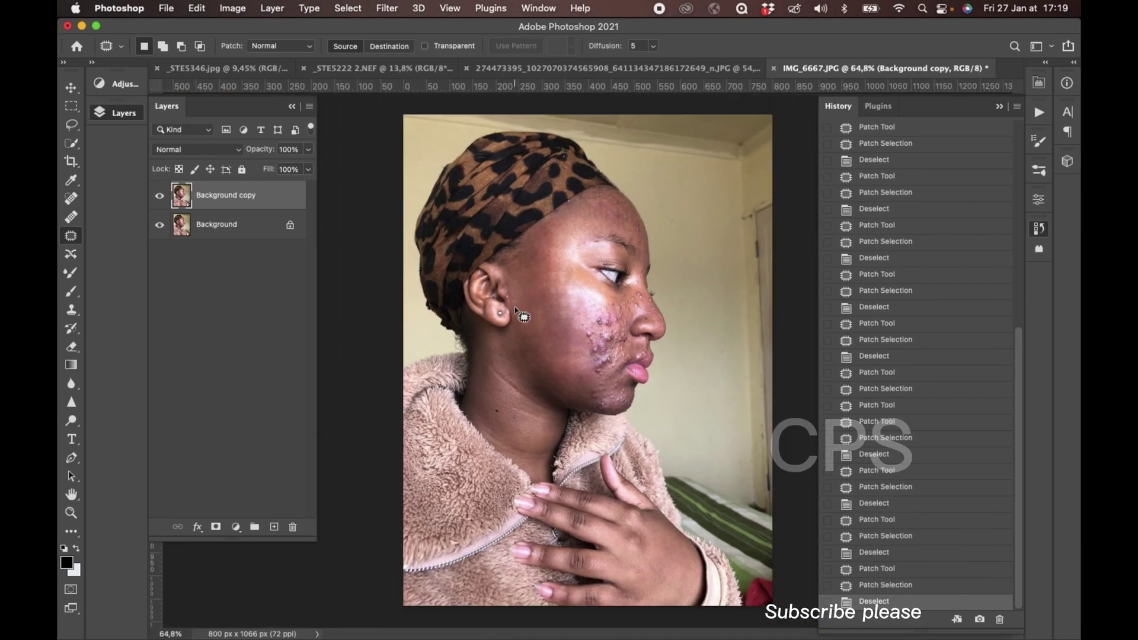
scroll(521, 315, "up", 3)
scroll(519, 316, "up", 1)
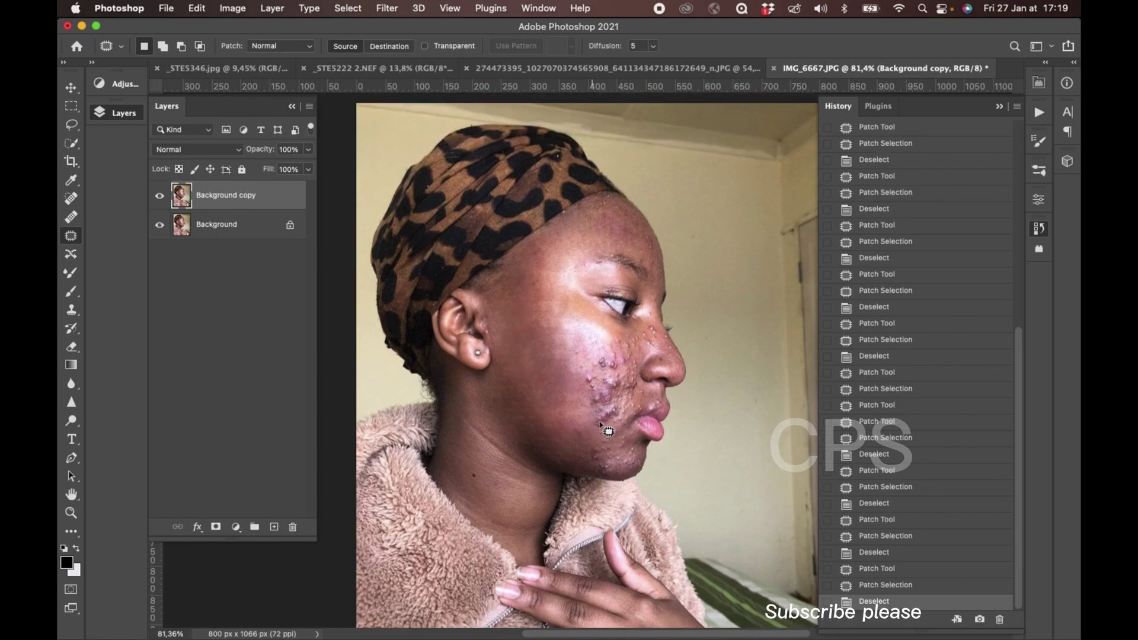
scroll(592, 334, "up", 2)
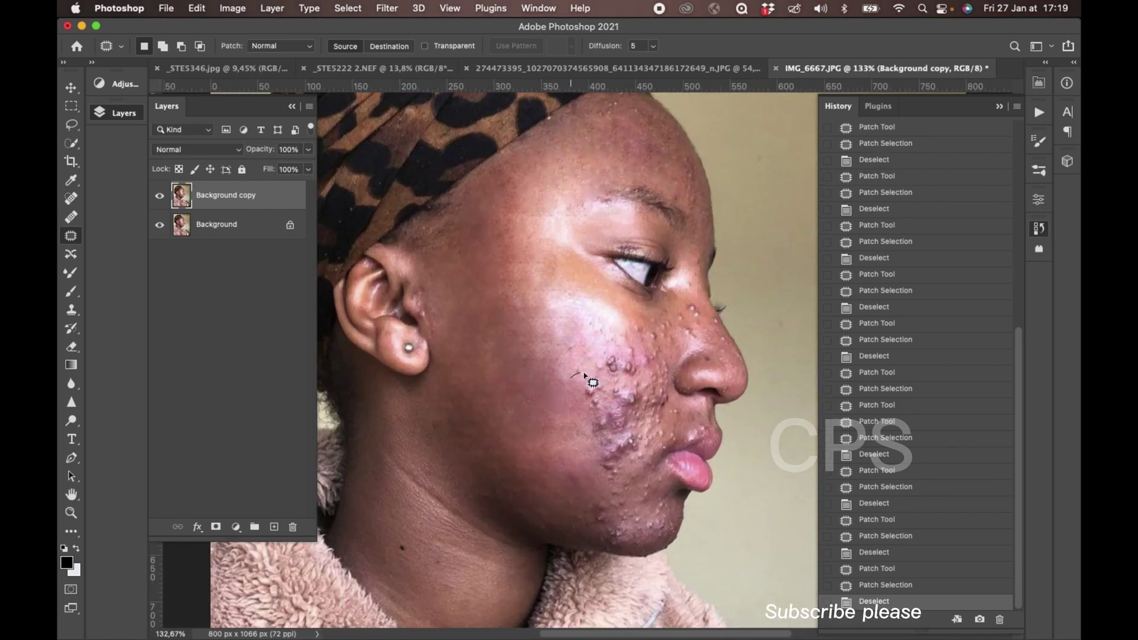
Step: Patch the remaining cheek blemish clusters with the clean skin above them
left_click_drag(606, 405, 571, 368)
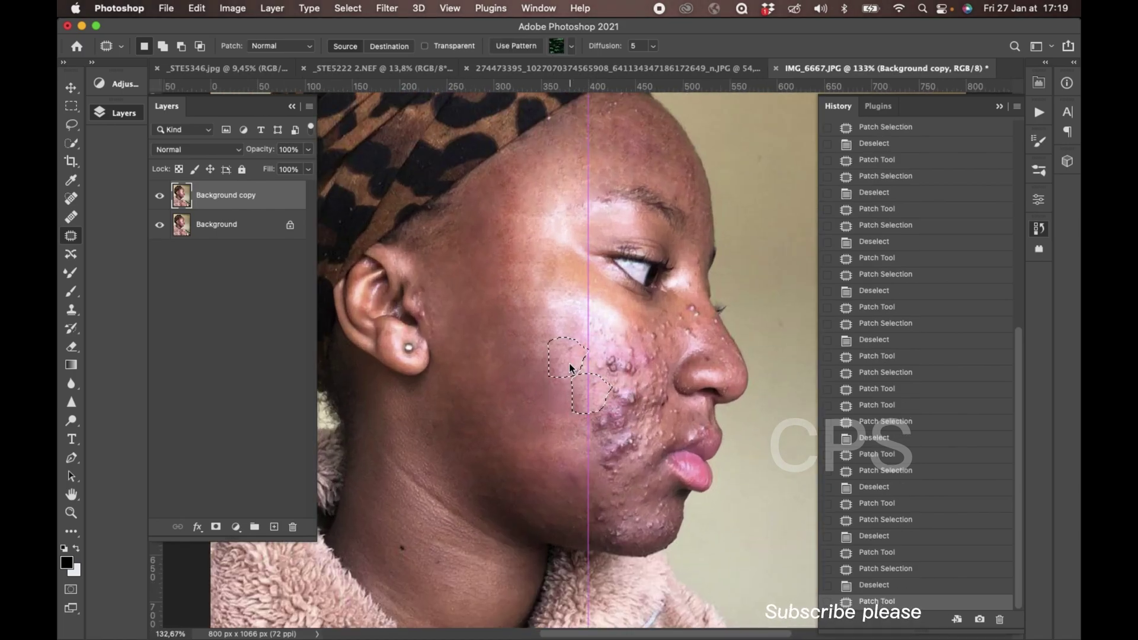
scroll(571, 368, "right", 2)
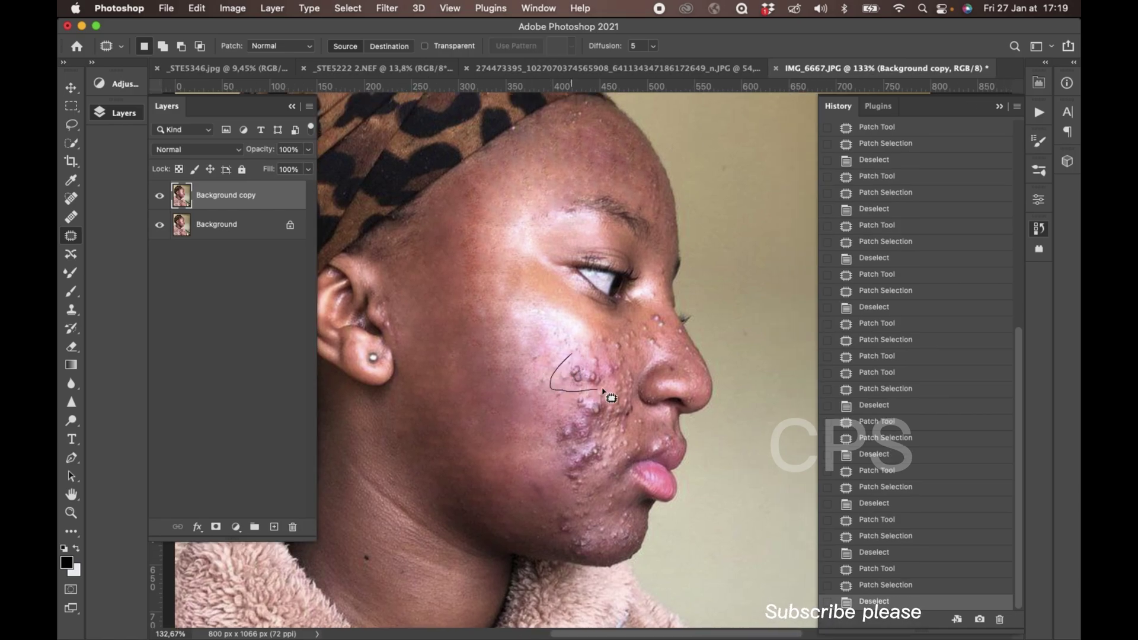
left_click_drag(600, 336, 563, 345)
key("super+d")
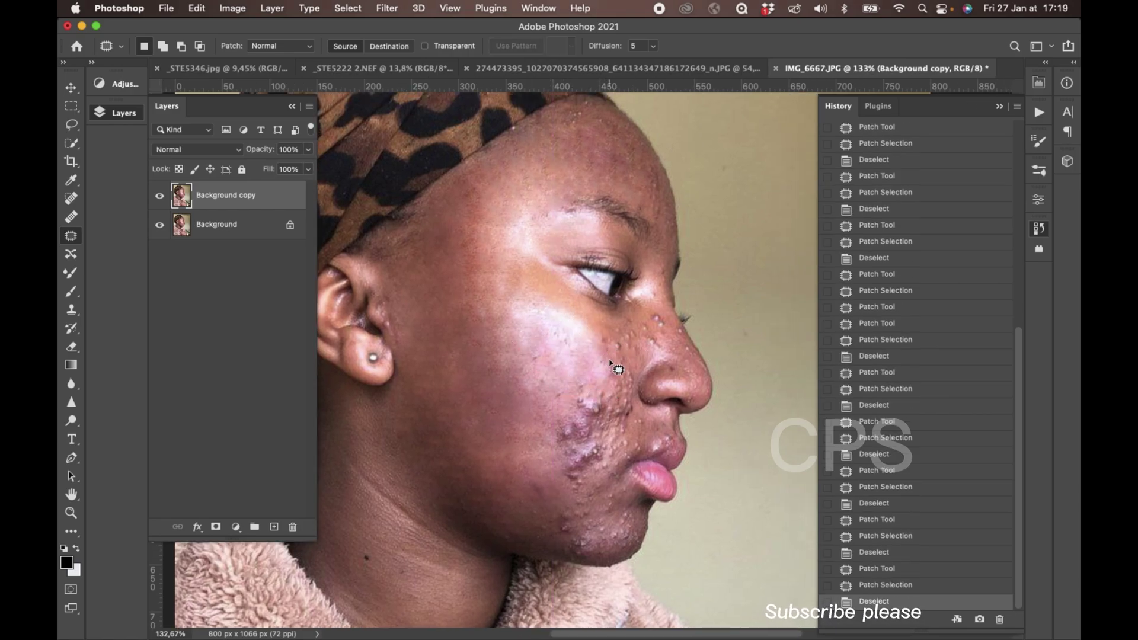
mouse_move(573, 396)
left_mouse_down()
mouse_move(548, 396)
mouse_move(577, 344)
left_mouse_up()
key("super+d")
scroll(581, 344, "down", 3)
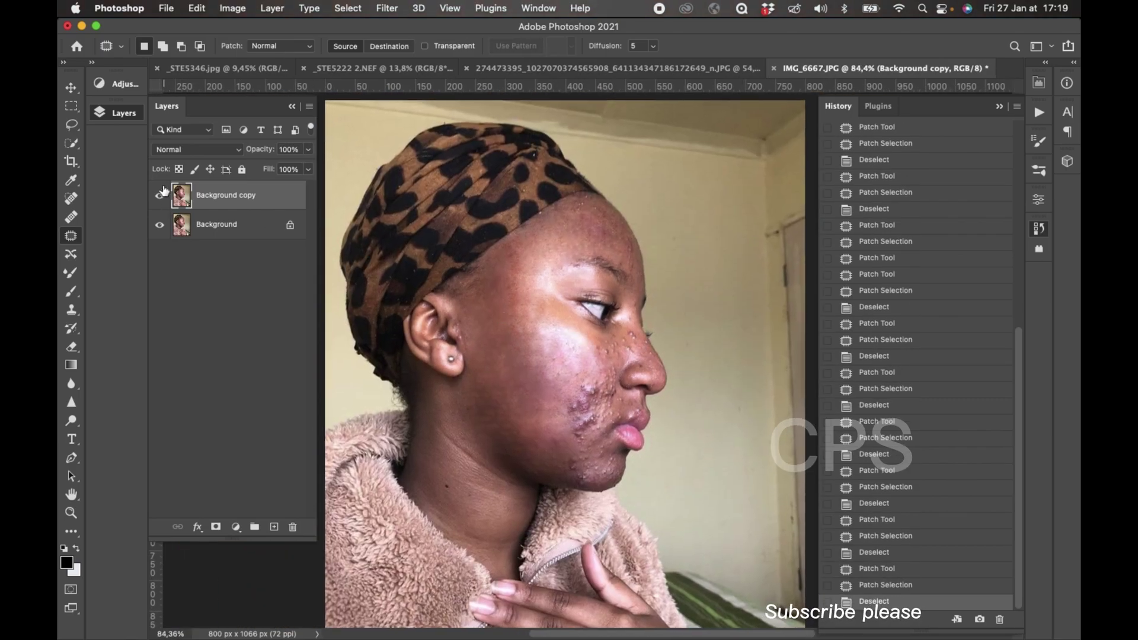
Step: Toggle the Background copy visibility to compare the retouch against the original
left_click(160, 196)
left_click(160, 195)
left_click(160, 195)
scroll(533, 352, "up", 3)
scroll(533, 352, "up", 1)
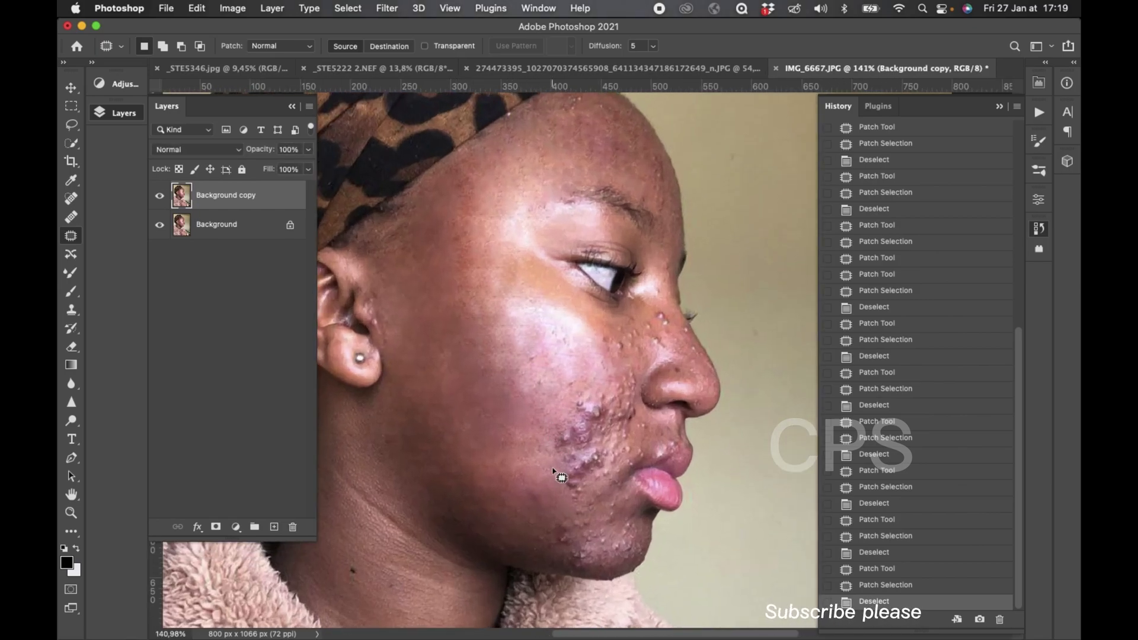
scroll(520, 474, "down", 2)
scroll(521, 475, "right", 1)
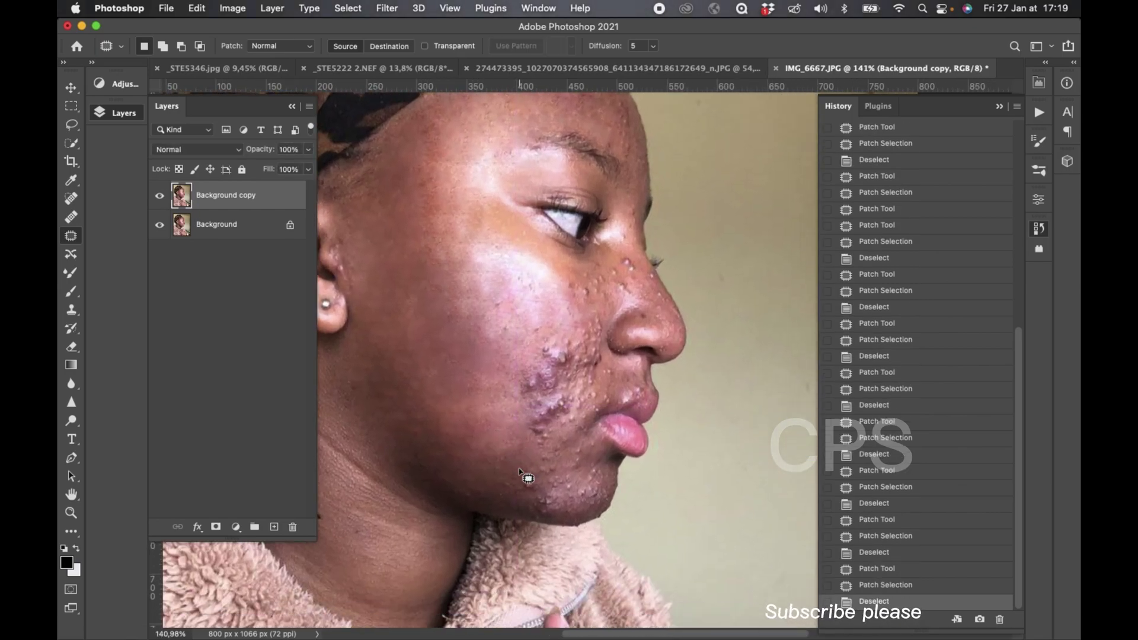
Step: Patch a chin blemish and a cluster of lower-cheek blemishes
mouse_move(526, 469)
left_mouse_down()
mouse_move(546, 474)
mouse_move(532, 470)
mouse_move(524, 508)
mouse_move(550, 478)
mouse_move(599, 466)
mouse_move(564, 461)
left_mouse_up()
key("ctrl+d")
key("ctrl+d")
key("ctrl+d")
left_click_drag(522, 356, 514, 396)
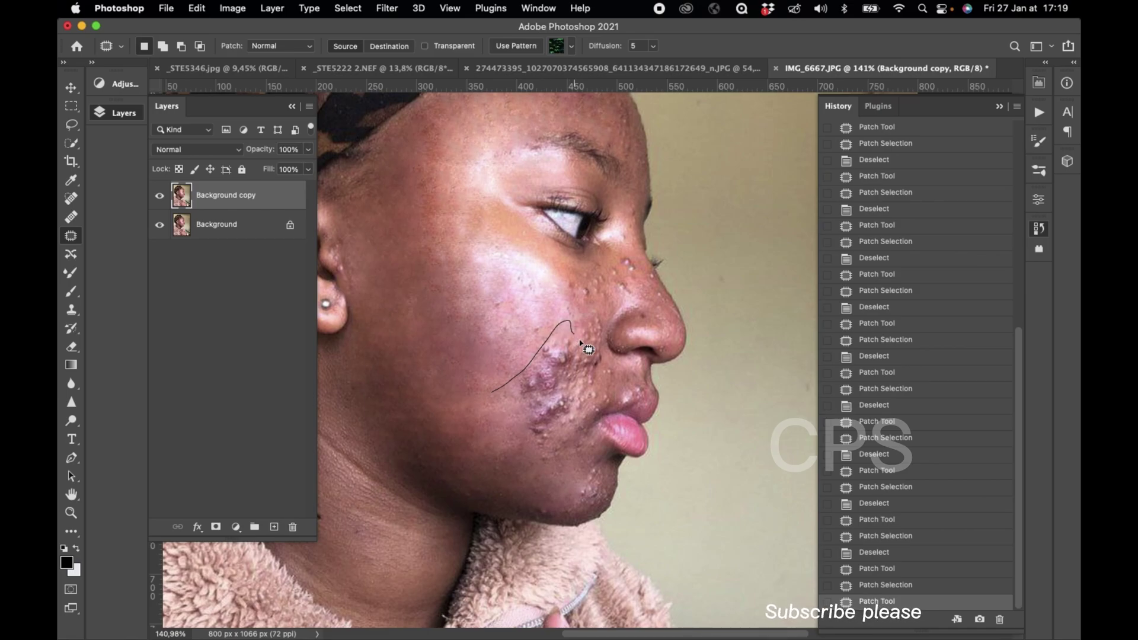
left_click_drag(588, 350, 507, 407)
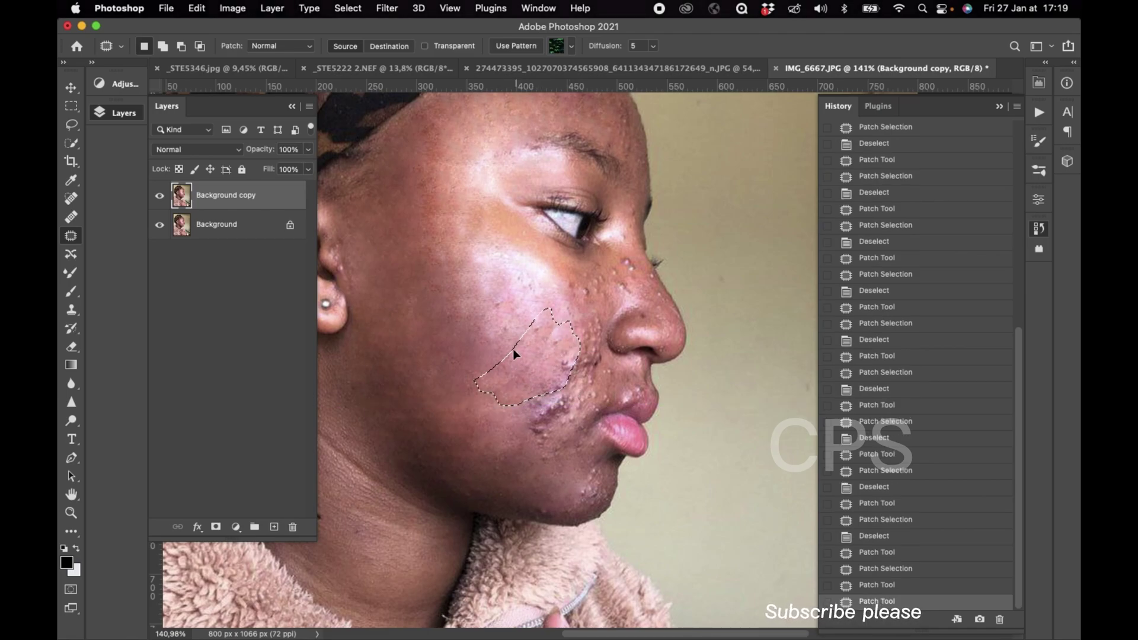
mouse_move(514, 355)
left_mouse_down()
mouse_move(547, 291)
mouse_move(494, 313)
left_mouse_up()
key("ctrl+d")
Step: Patch another cheek spot and the blemish beside the mouth corner
key("ctrl+d")
key("ctrl+d")
left_click_drag(494, 310, 522, 385)
key("ctrl+d")
scroll(522, 385, "down", 3)
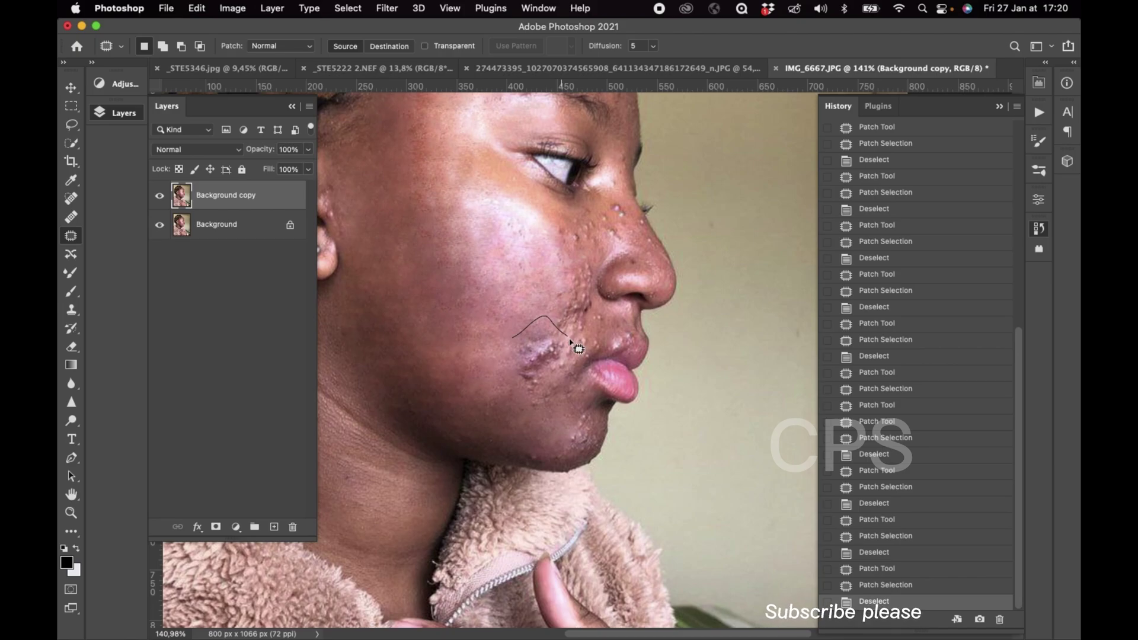
mouse_move(507, 393)
left_mouse_down()
mouse_move(513, 339)
mouse_move(507, 379)
left_mouse_up()
mouse_move(514, 313)
left_mouse_down()
mouse_move(592, 315)
mouse_move(588, 351)
left_mouse_up()
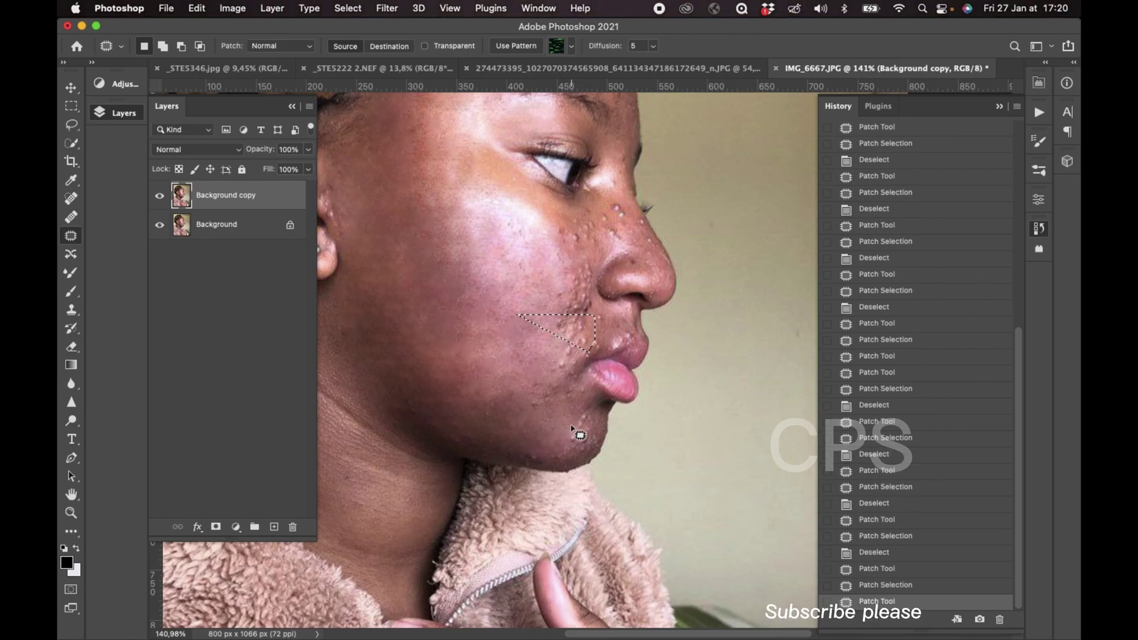
scroll(584, 353, "up", 3)
left_click_drag(509, 378, 522, 441)
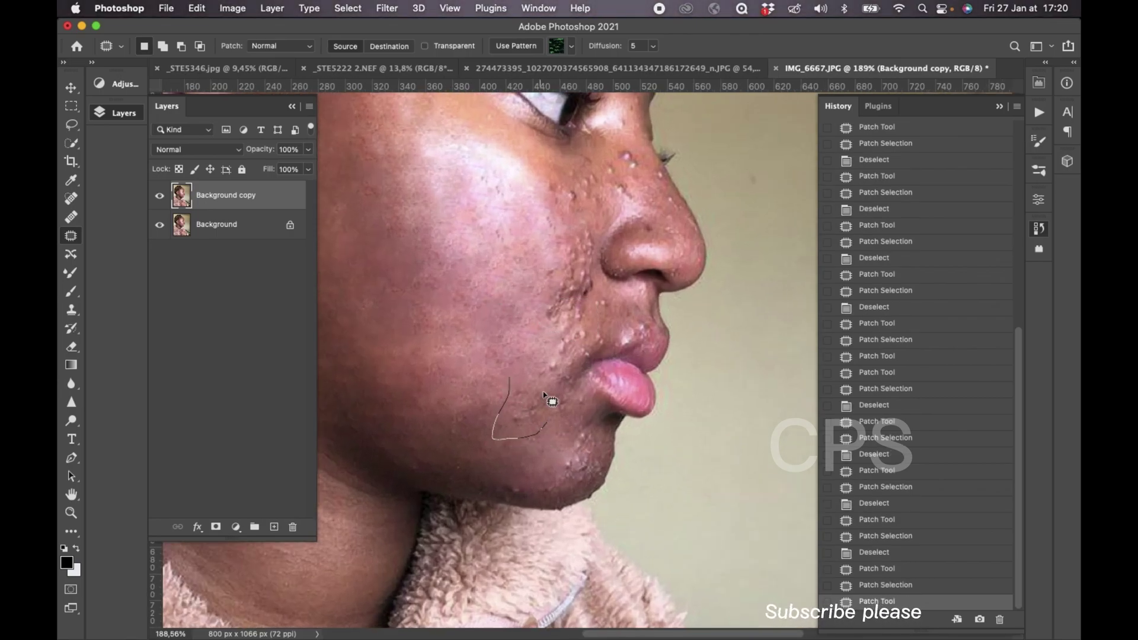
Step: Patch the lower cheek spots beside the mouth and the spots beside the nose
left_click_drag(552, 402, 468, 409)
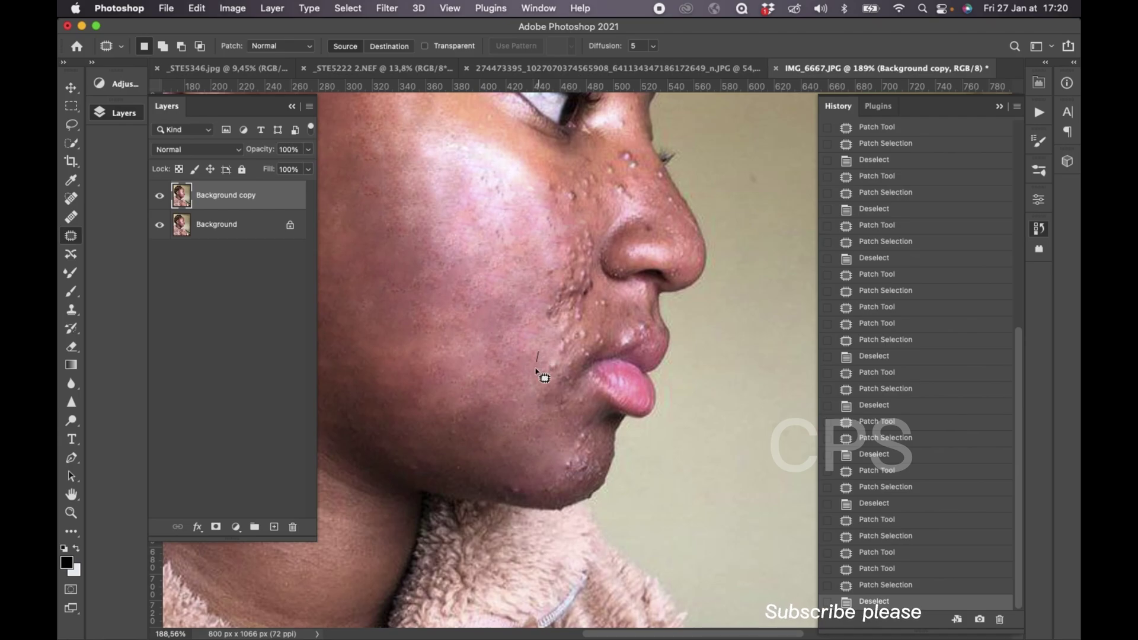
mouse_move(593, 352)
left_mouse_down()
mouse_move(579, 330)
mouse_move(534, 353)
left_mouse_up()
key("super+d")
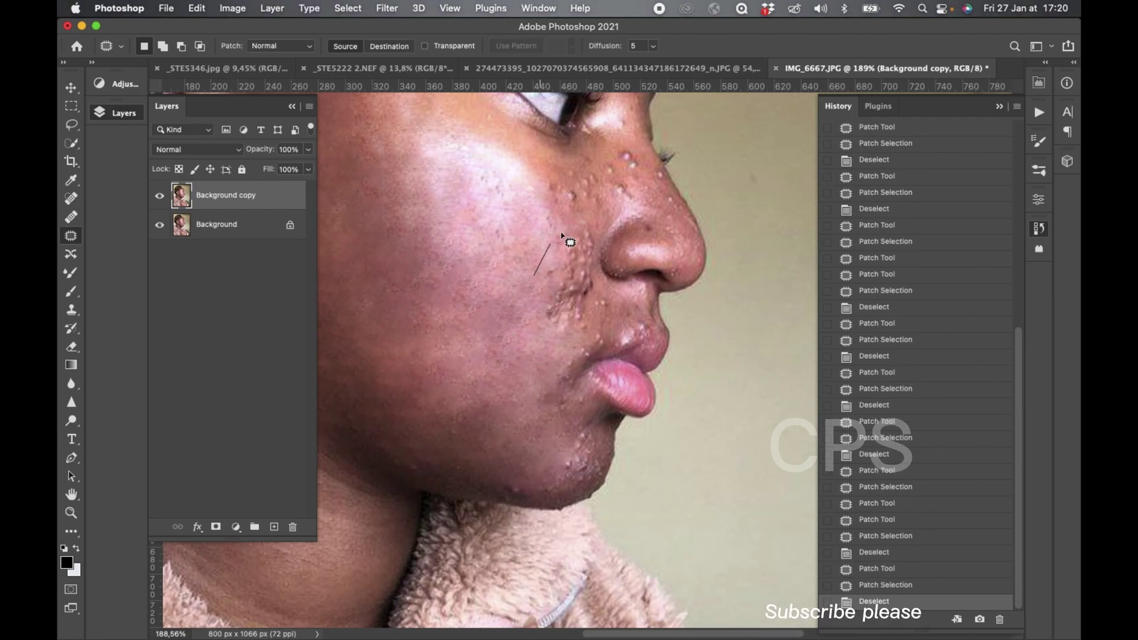
mouse_move(599, 272)
left_mouse_down()
mouse_move(596, 315)
mouse_move(619, 314)
mouse_move(586, 302)
mouse_move(598, 321)
left_mouse_up()
key("super+d")
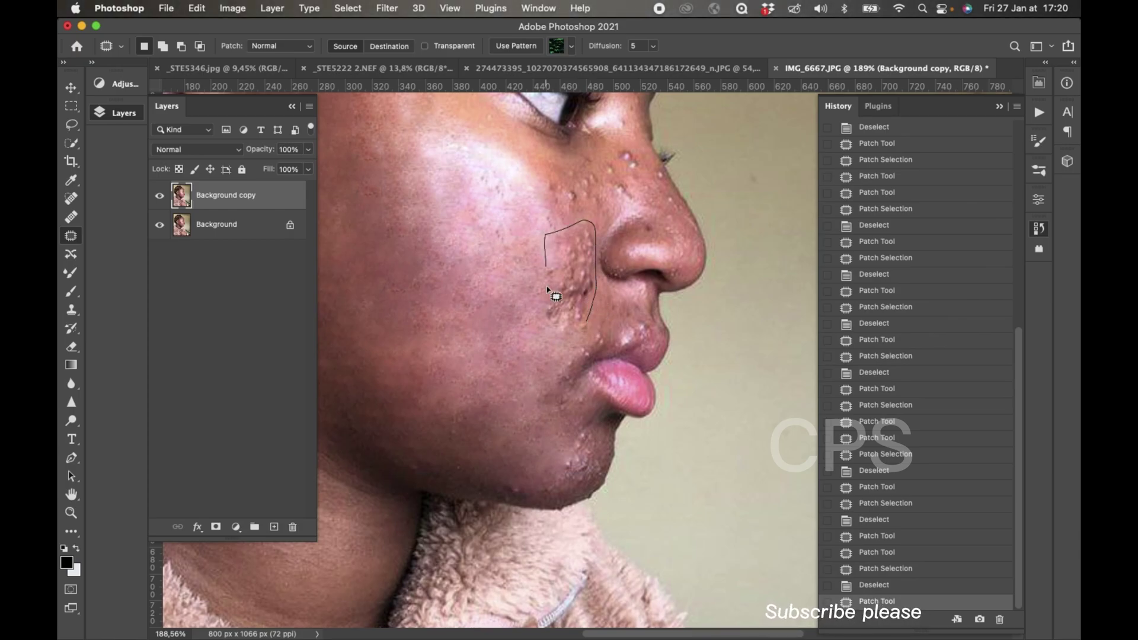
Step: Patch the blemishes beside the nose with clean skin to the left
left_click_drag(557, 355, 537, 337)
left_click_drag(572, 285, 529, 316)
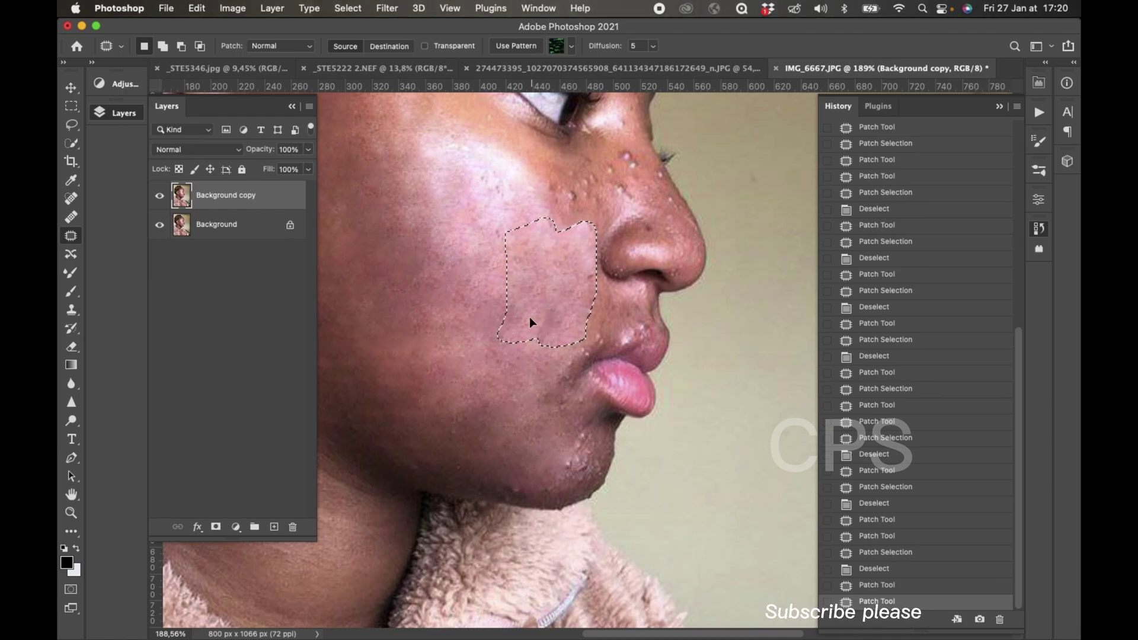
key("super+d")
scroll(560, 320, "down", 3)
scroll(560, 320, "down", 3)
scroll(635, 292, "up", 3)
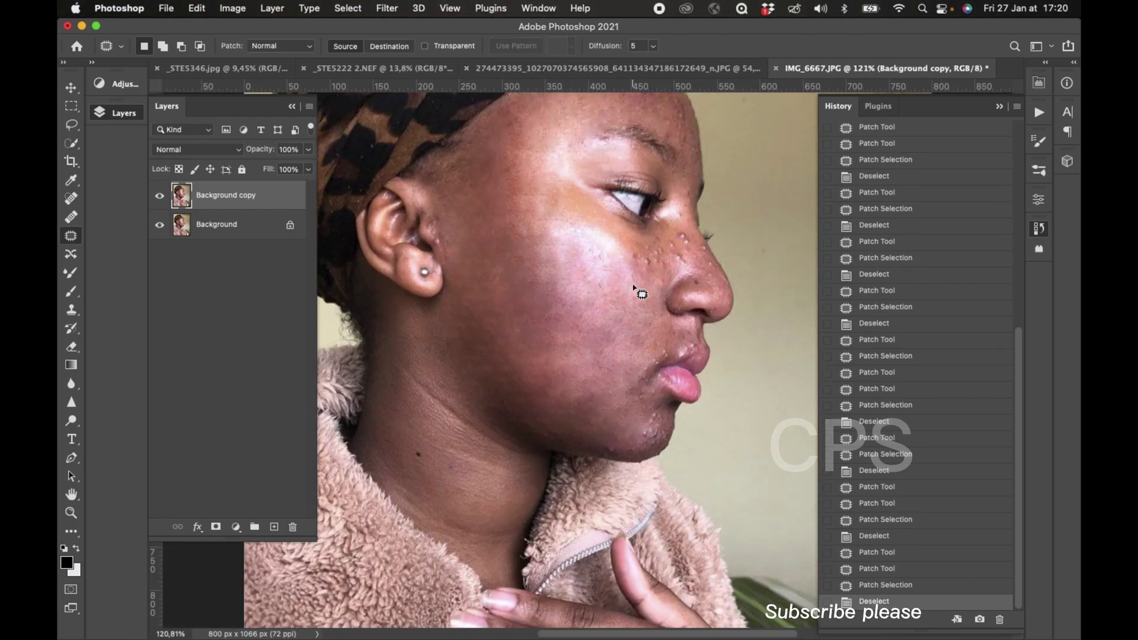
scroll(642, 294, "up", 2)
scroll(639, 414, "up", 3)
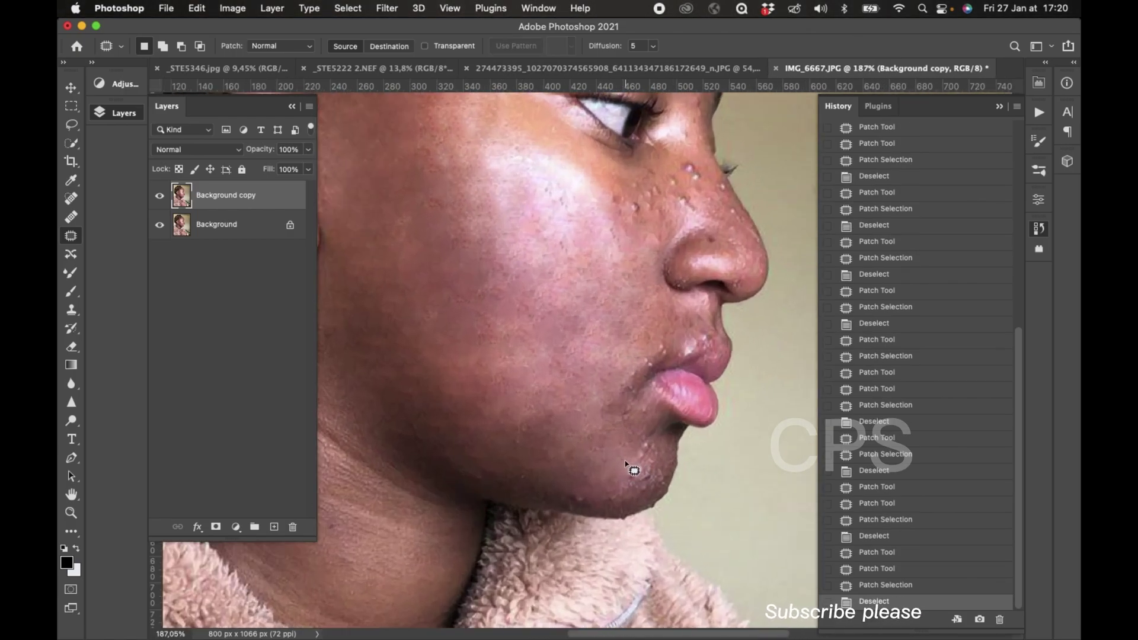
Step: Patch the chin blemishes and toggle the Background copy to check the result
mouse_move(637, 497)
left_mouse_down()
mouse_move(659, 434)
mouse_move(573, 490)
mouse_move(448, 463)
mouse_move(539, 483)
left_mouse_up()
key("ctrl+d")
key("ctrl+d")
key("ctrl+d")
scroll(534, 481, "down", 5)
scroll(533, 485, "up", 1)
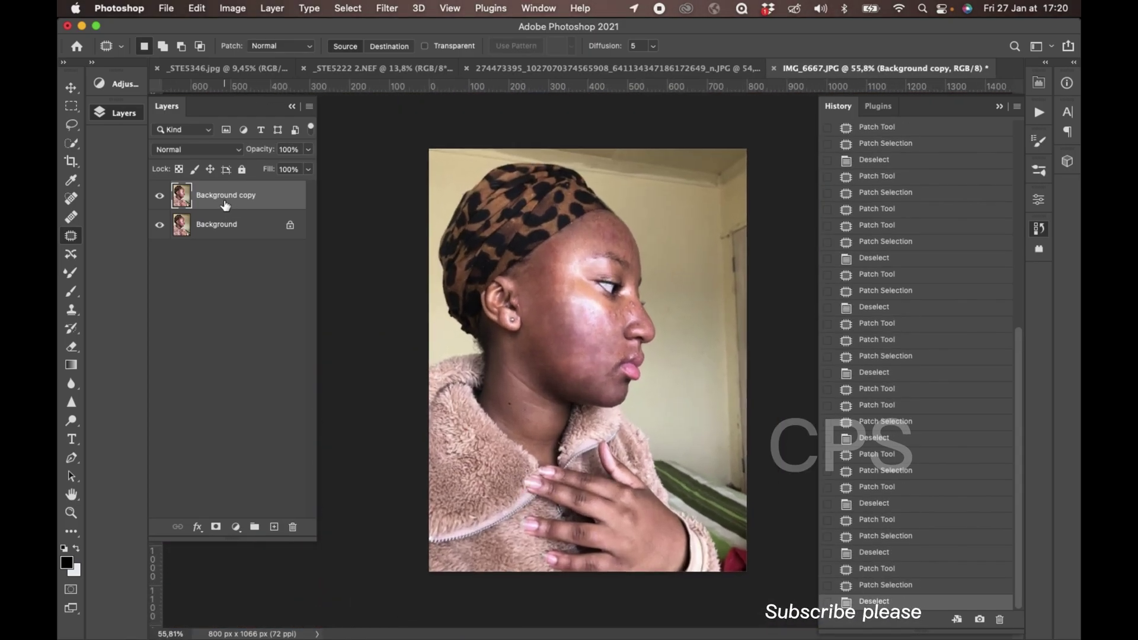
left_click(159, 195)
left_click(159, 195)
Step: Patch the bumps beside the nose with nearby clean skin
scroll(649, 313, "up", 5)
scroll(649, 313, "up", 2)
scroll(650, 313, "up", 3)
scroll(650, 313, "down", 3)
scroll(649, 313, "left", 2)
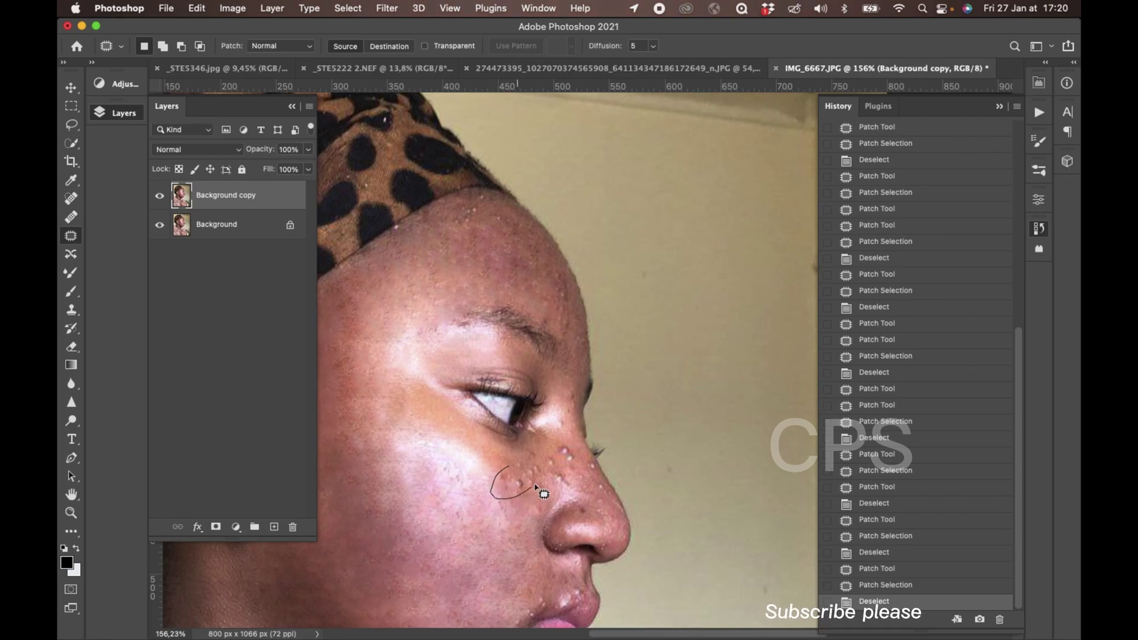
left_click_drag(535, 444, 495, 483)
key("super+d")
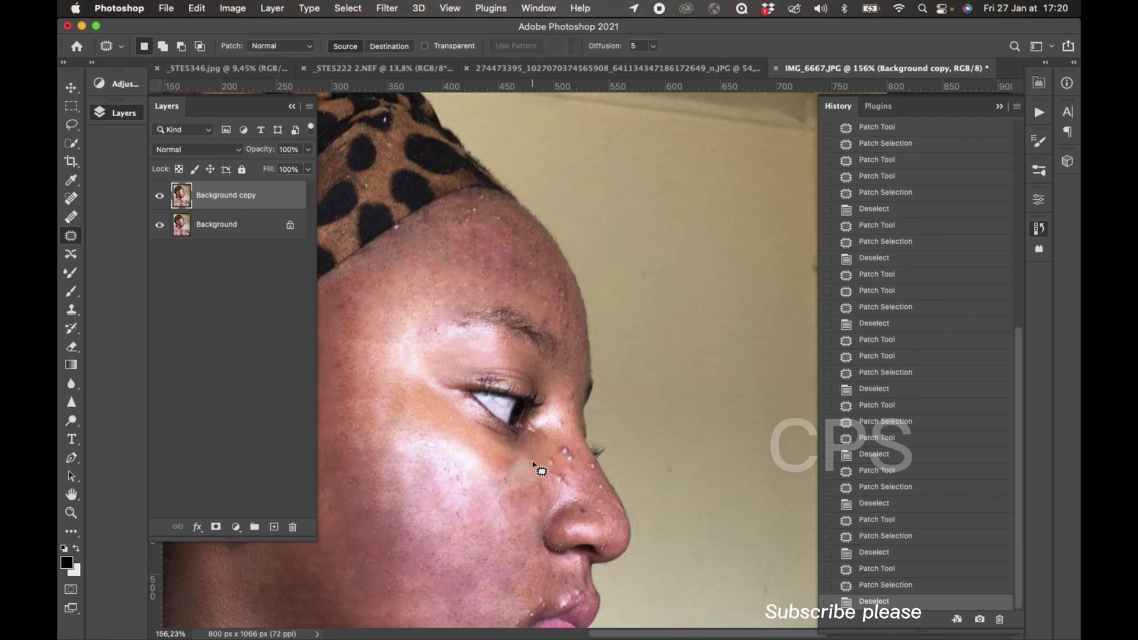
Step: Redo the nose-side deselection and patch another spot on the nose
key("super+z")
key("super+d")
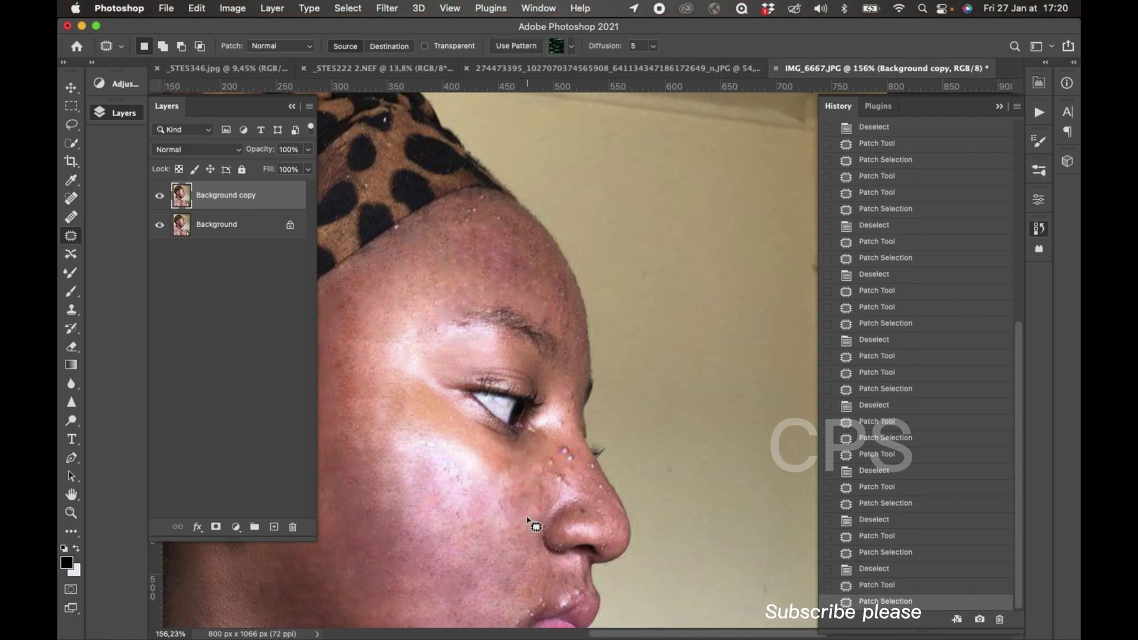
mouse_move(557, 491)
left_mouse_down()
mouse_move(534, 498)
mouse_move(519, 484)
left_mouse_up()
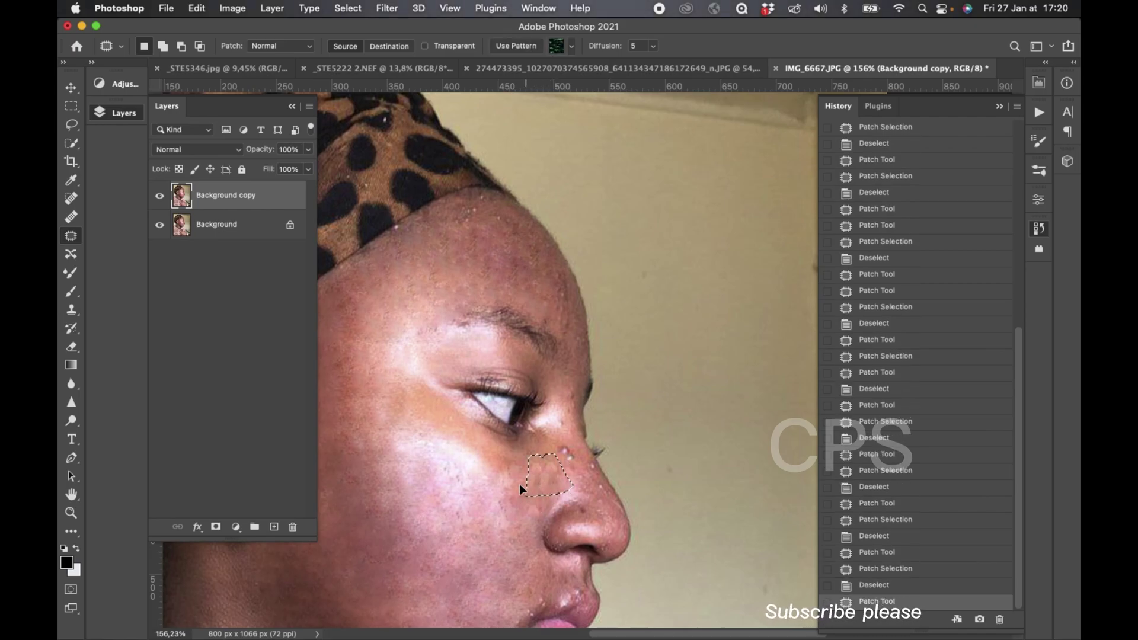
key("super+d")
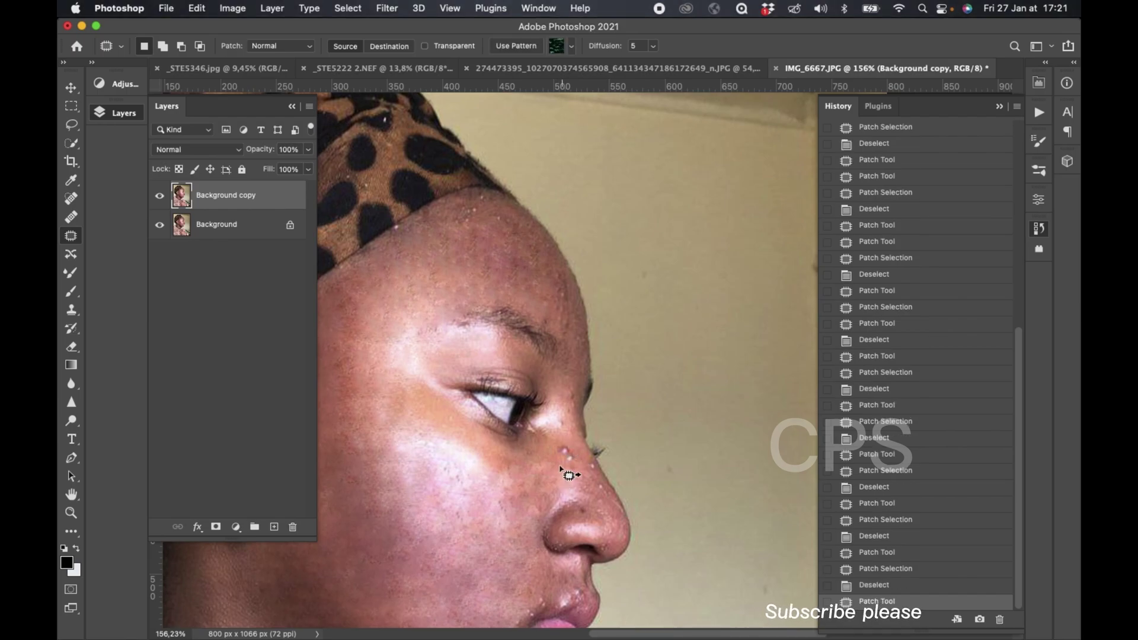
Step: Patch a bump on the upper nose and the bumps beside the eye
scroll(572, 470, "up", 3)
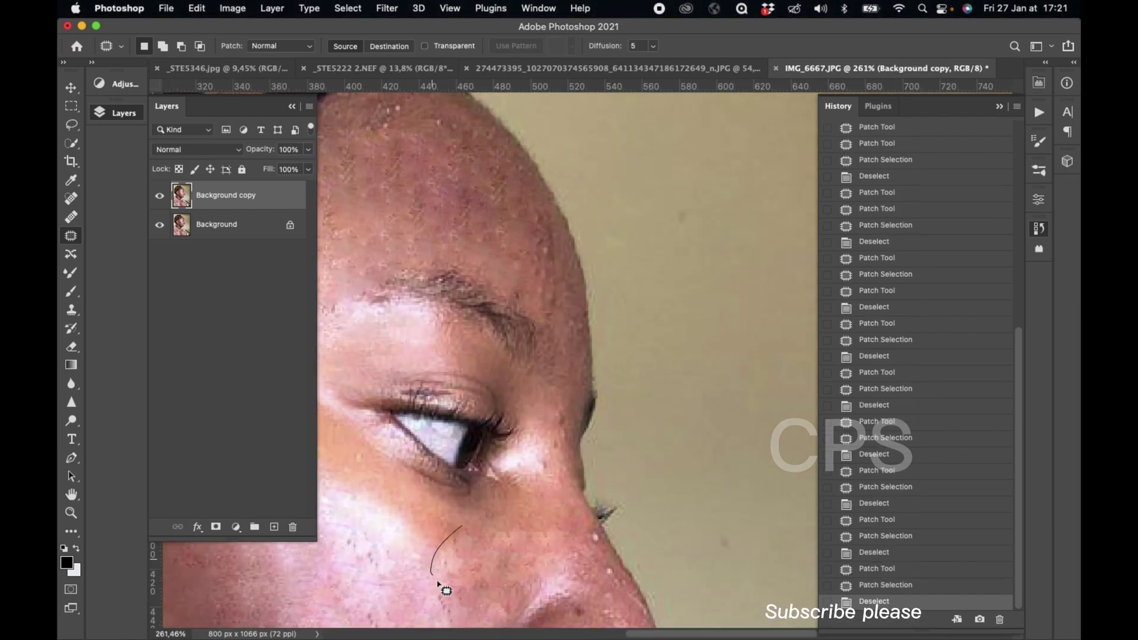
left_click_drag(487, 553, 421, 549)
scroll(428, 544, "down", 3)
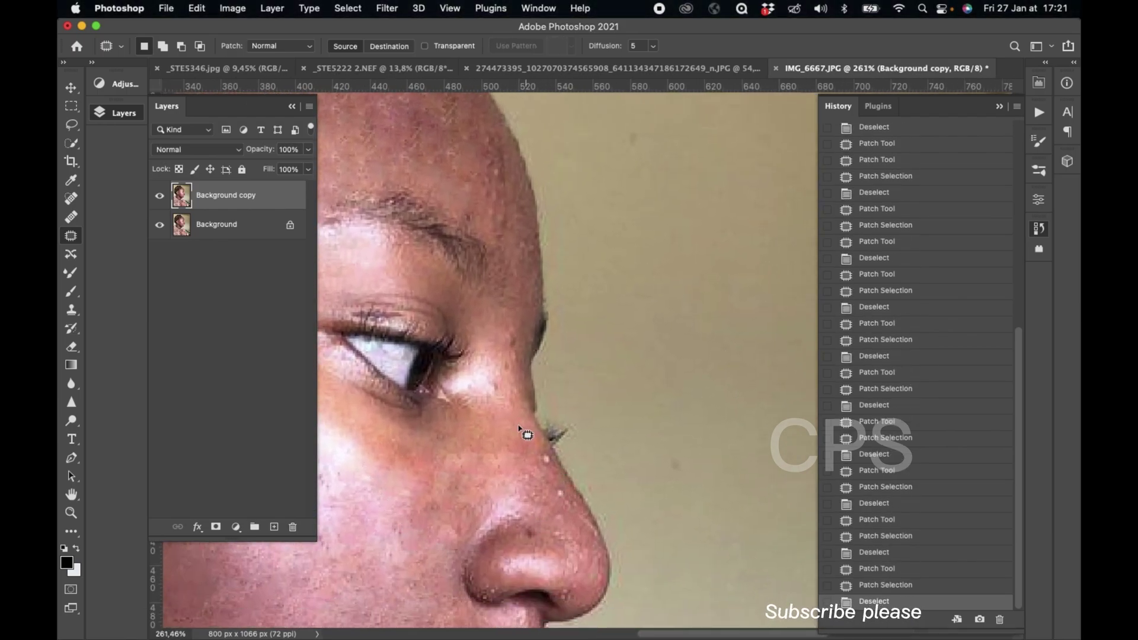
mouse_move(519, 368)
left_mouse_down()
mouse_move(509, 380)
mouse_move(498, 347)
left_mouse_up()
key("super+d")
left_click_drag(507, 338, 501, 320)
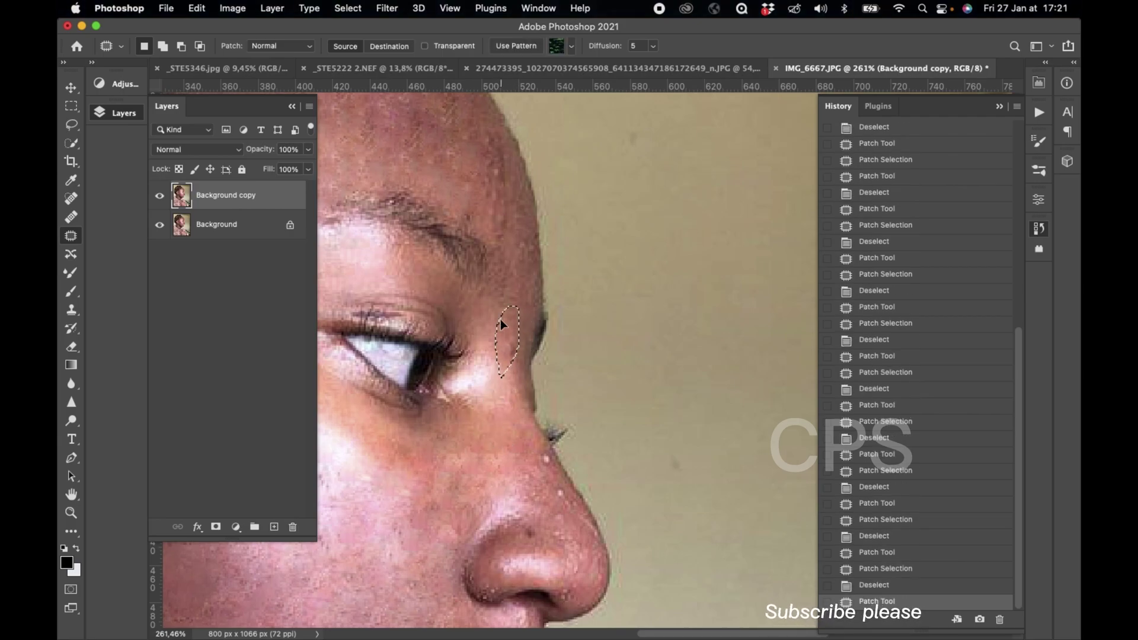
key("super+d")
Step: Patch two bumps along the nose bridge
scroll(533, 332, "down", 3)
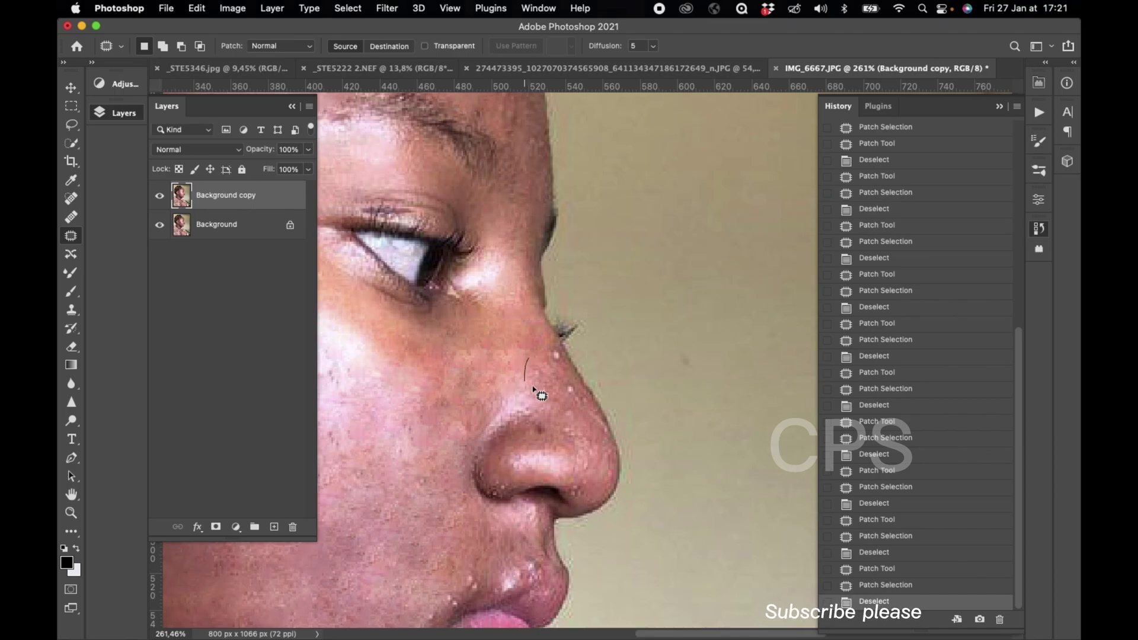
mouse_move(533, 388)
left_mouse_down()
mouse_move(531, 360)
mouse_move(547, 363)
mouse_move(554, 381)
left_mouse_up()
key("super+d")
key("super+d")
left_click_drag(563, 394, 548, 370)
key("super+d")
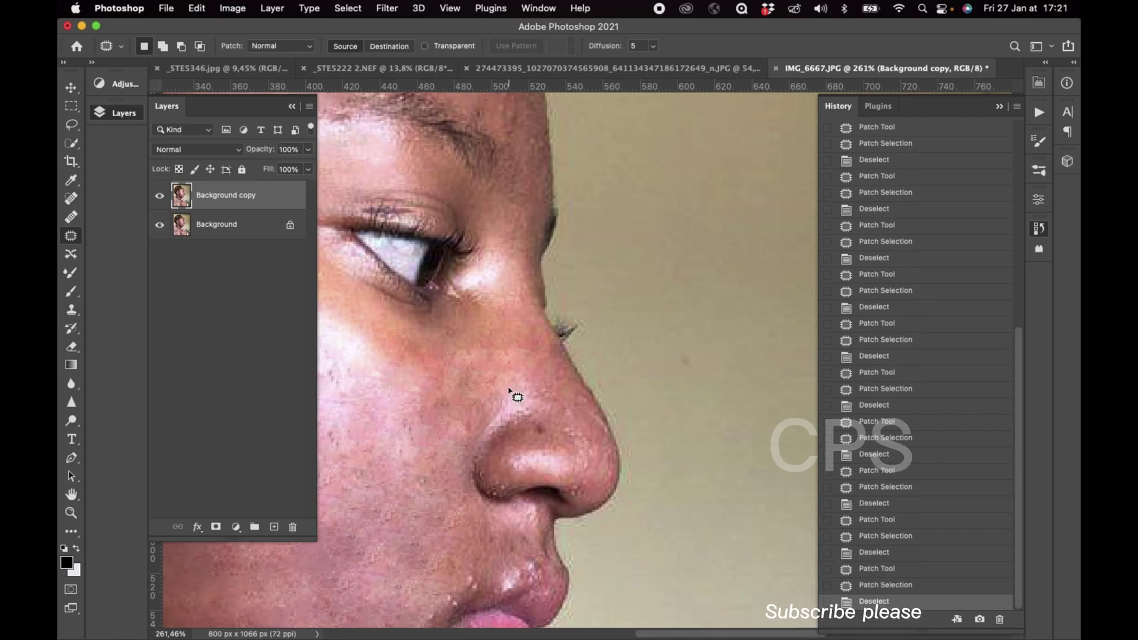
Step: Patch the bumps near the nose tip and a remaining spot on the nose
scroll(597, 397, "left", 5)
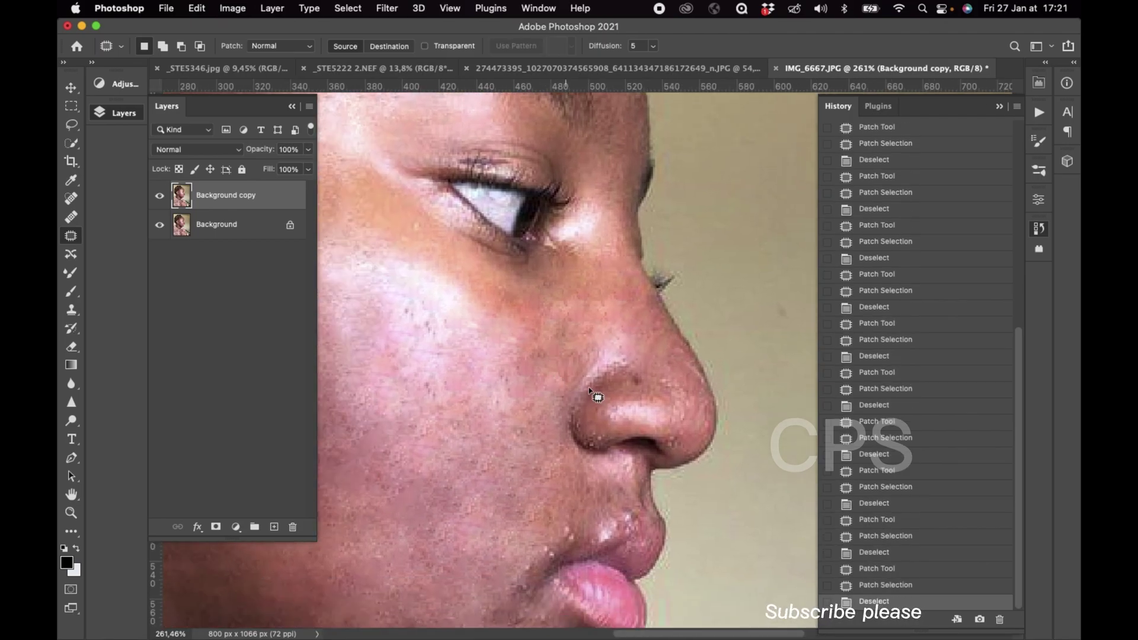
left_click_drag(678, 437, 653, 336)
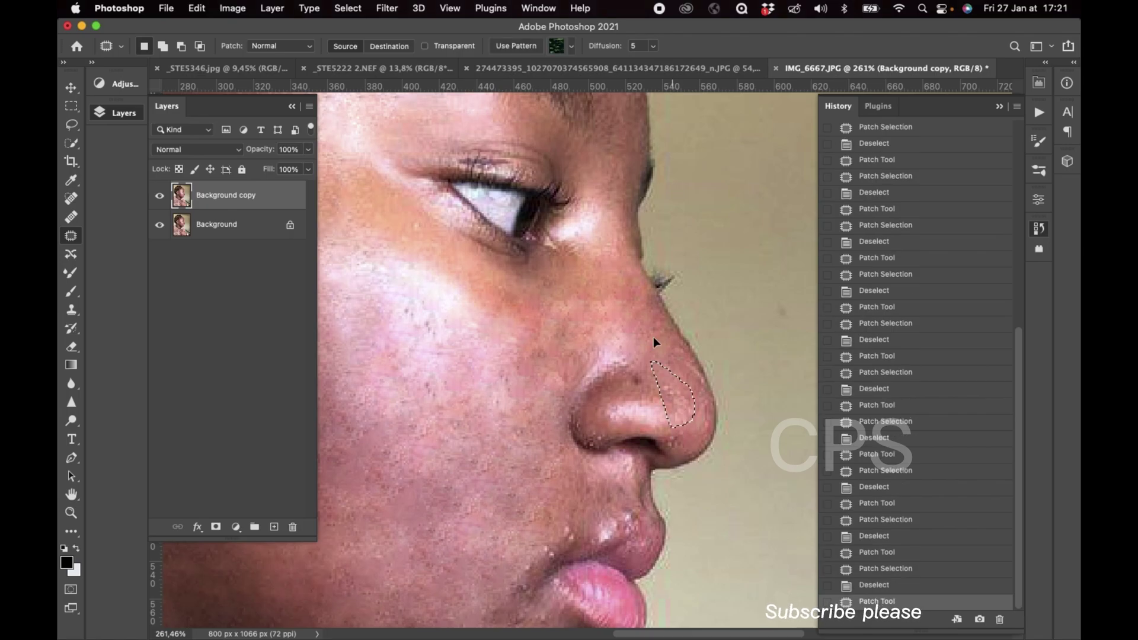
key("super+d")
left_click_drag(640, 385, 652, 351)
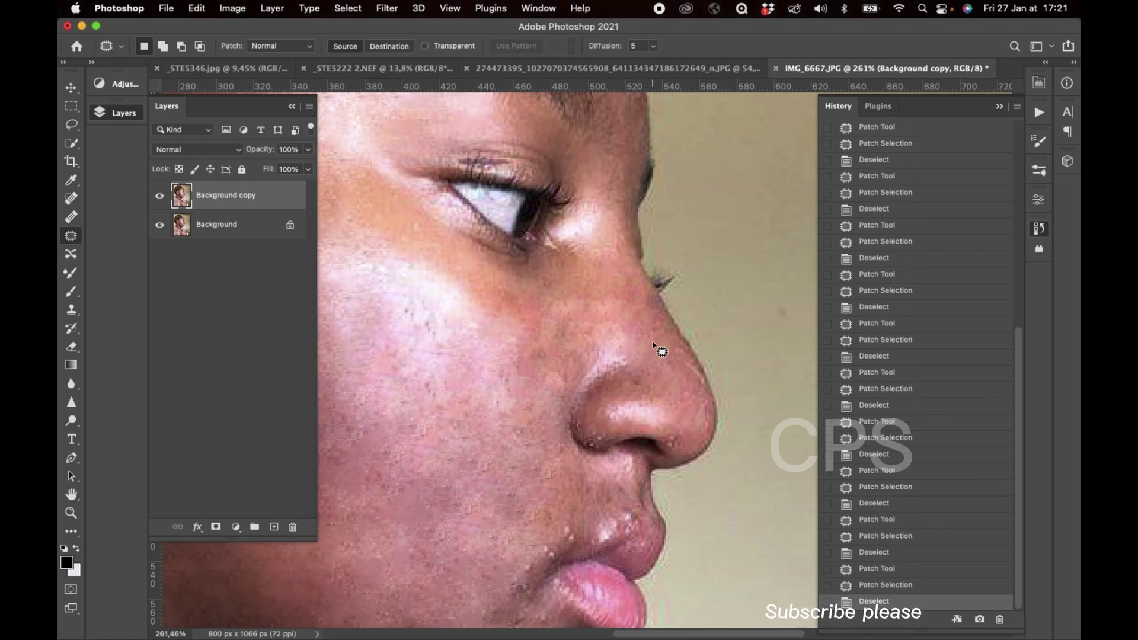
scroll(654, 347, "down", 5)
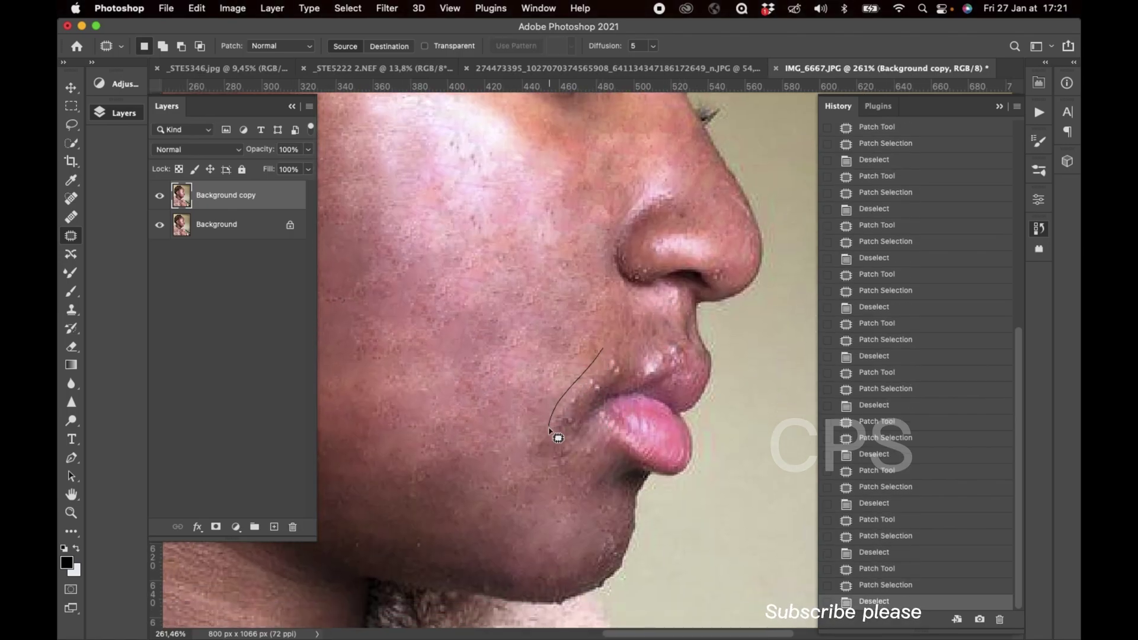
Step: Patch the bumps at the lip corner and beside the lips with clean skin
left_click_drag(629, 372, 603, 351)
mouse_move(578, 409)
left_mouse_down()
mouse_move(617, 325)
mouse_move(536, 310)
mouse_move(601, 257)
mouse_move(572, 331)
mouse_move(589, 265)
left_mouse_up()
scroll(589, 352, "down", 5)
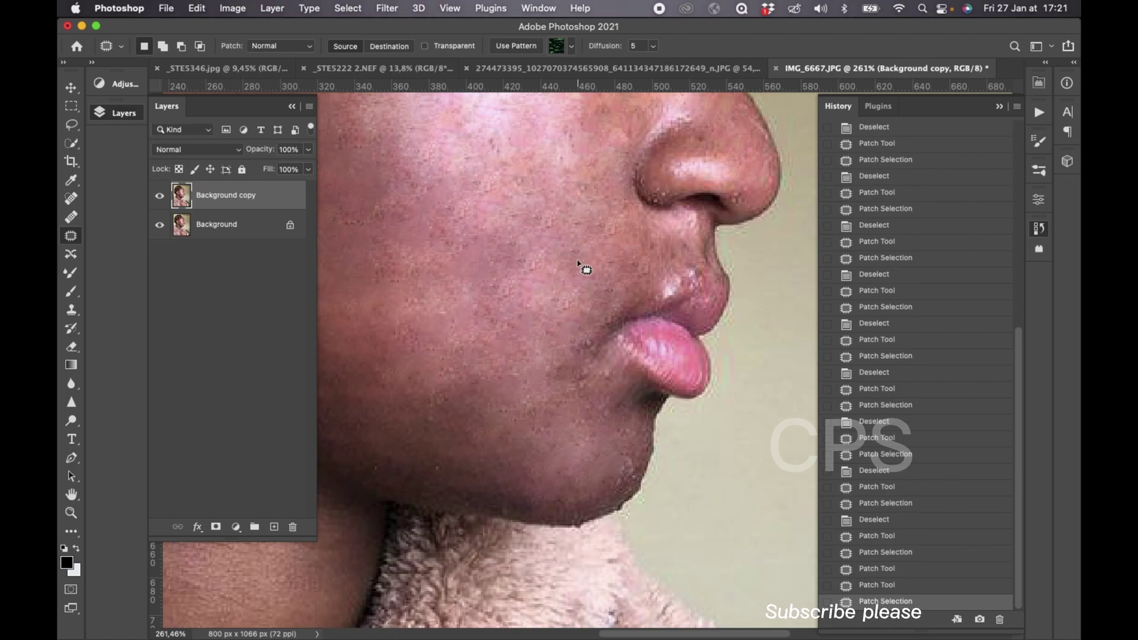
key("ctrl+d")
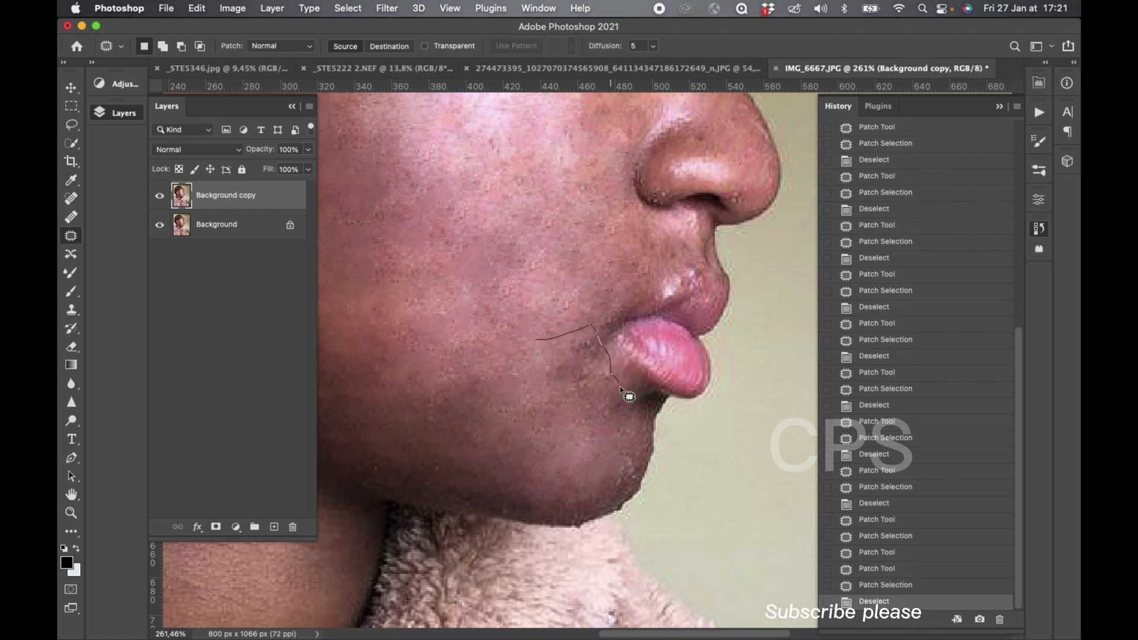
left_click_drag(623, 391, 622, 394)
left_click_drag(599, 355, 502, 330)
key("ctrl+d")
scroll(507, 333, "down", 10)
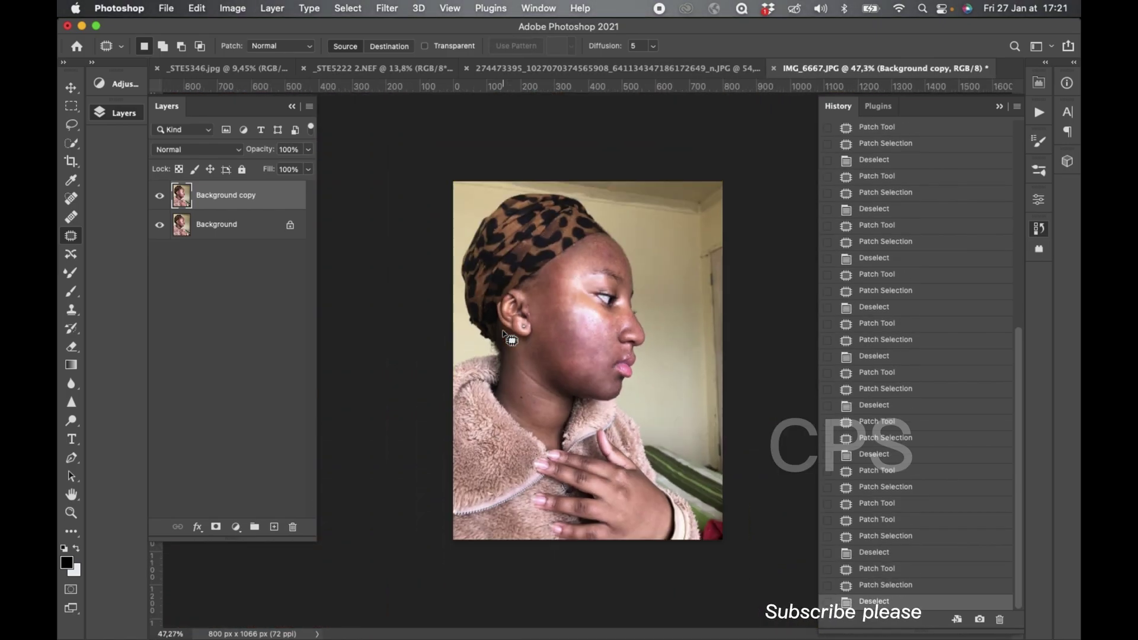
scroll(507, 332, "up", 3)
scroll(508, 332, "up", 3)
scroll(508, 333, "up", 2)
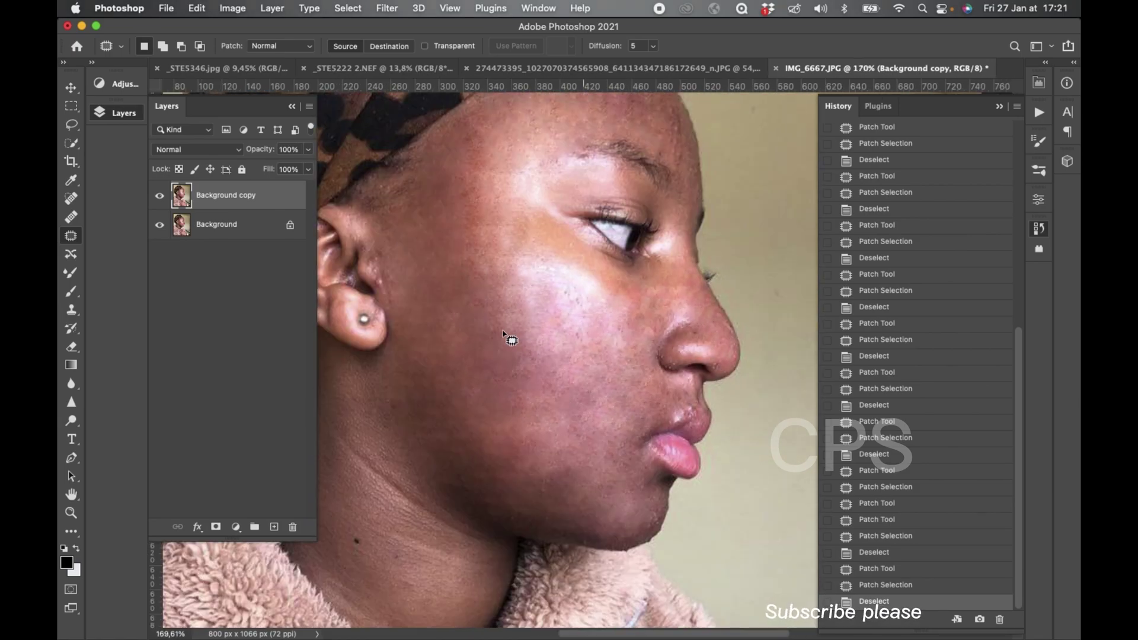
scroll(508, 336, "down", 4)
scroll(507, 335, "down", 1)
left_click(160, 195)
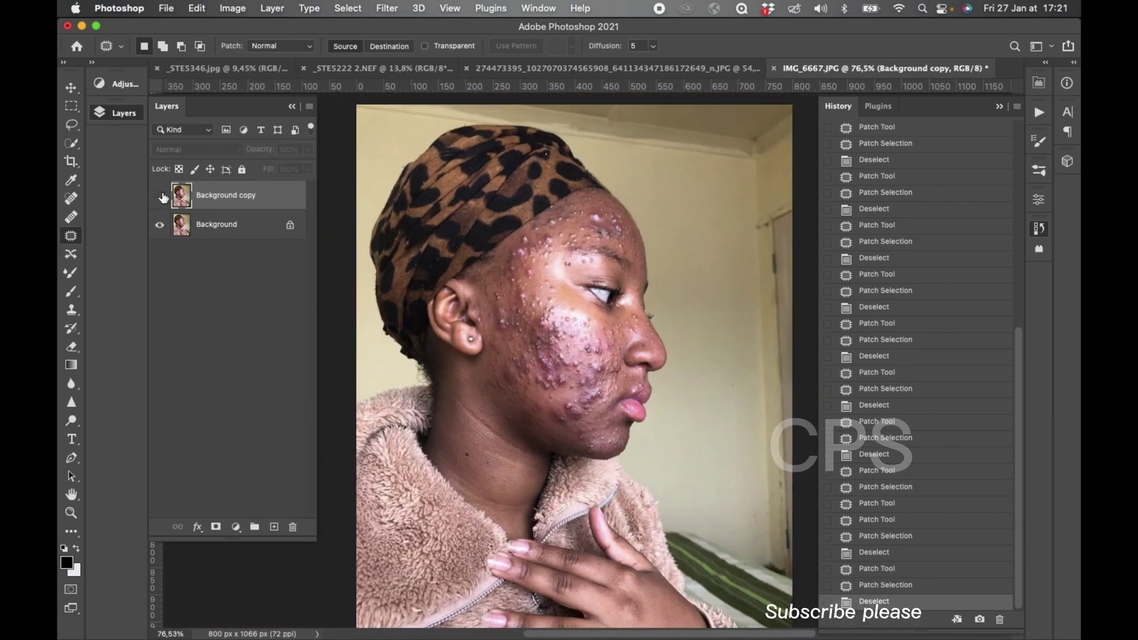
left_click(161, 196)
left_click(160, 195)
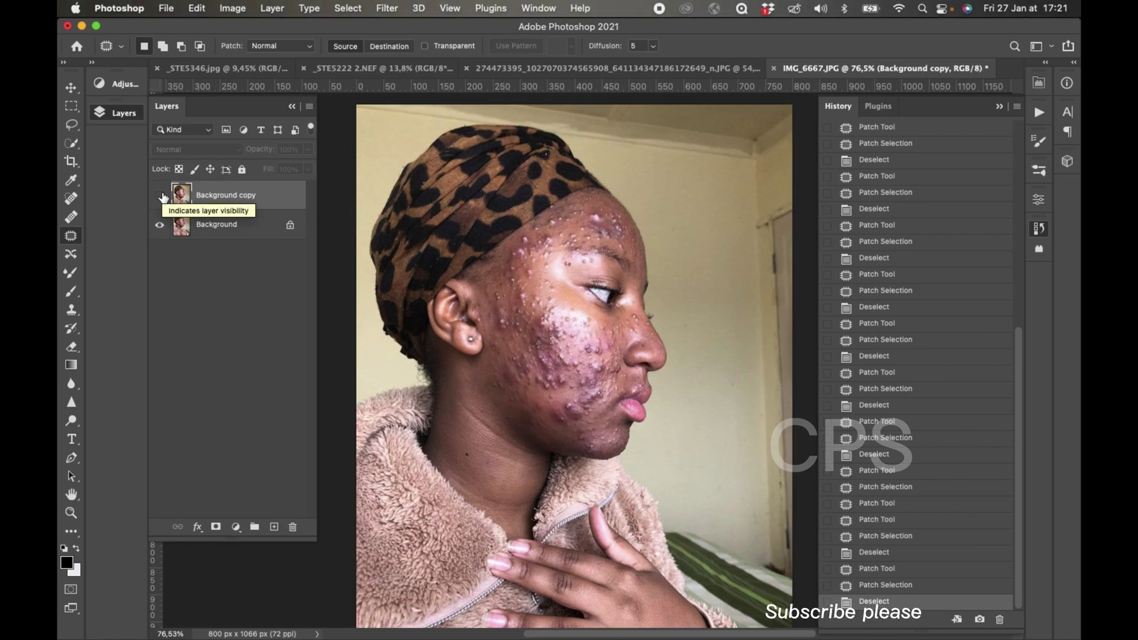
left_click(160, 196)
scroll(590, 332, "up", 3)
Step: Patch three small bumps near the forehead with adjacent clean skin
scroll(610, 337, "up", 5)
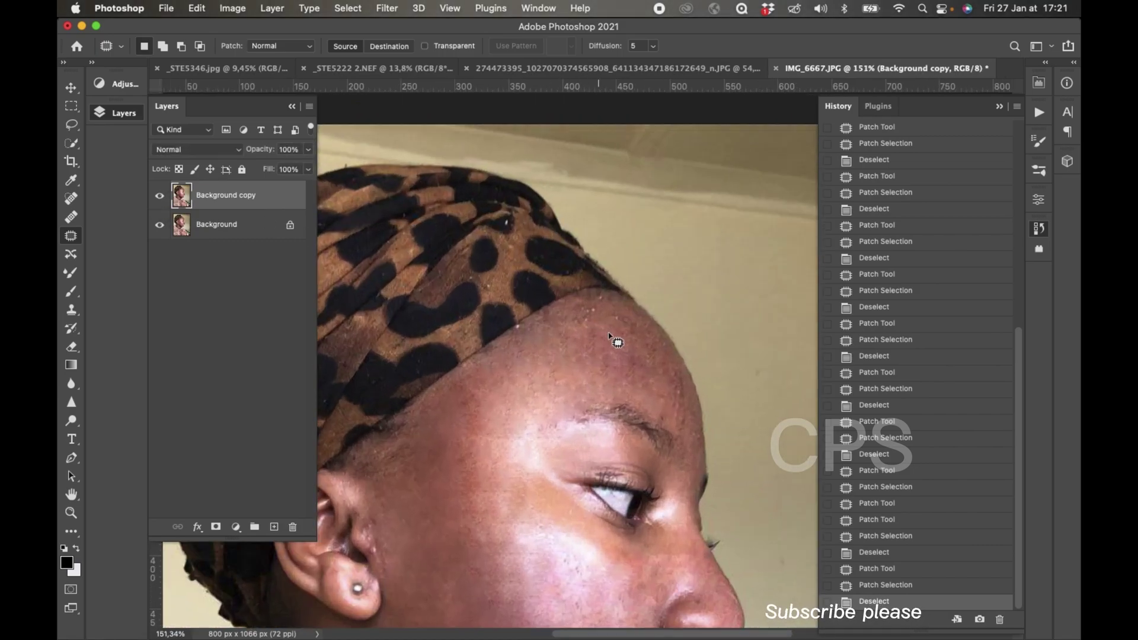
mouse_move(593, 299)
left_mouse_down()
mouse_move(590, 328)
mouse_move(596, 300)
mouse_move(621, 313)
mouse_move(581, 343)
mouse_move(545, 338)
left_mouse_up()
key("ctrl+d")
key("ctrl+d")
left_click_drag(557, 353, 564, 372)
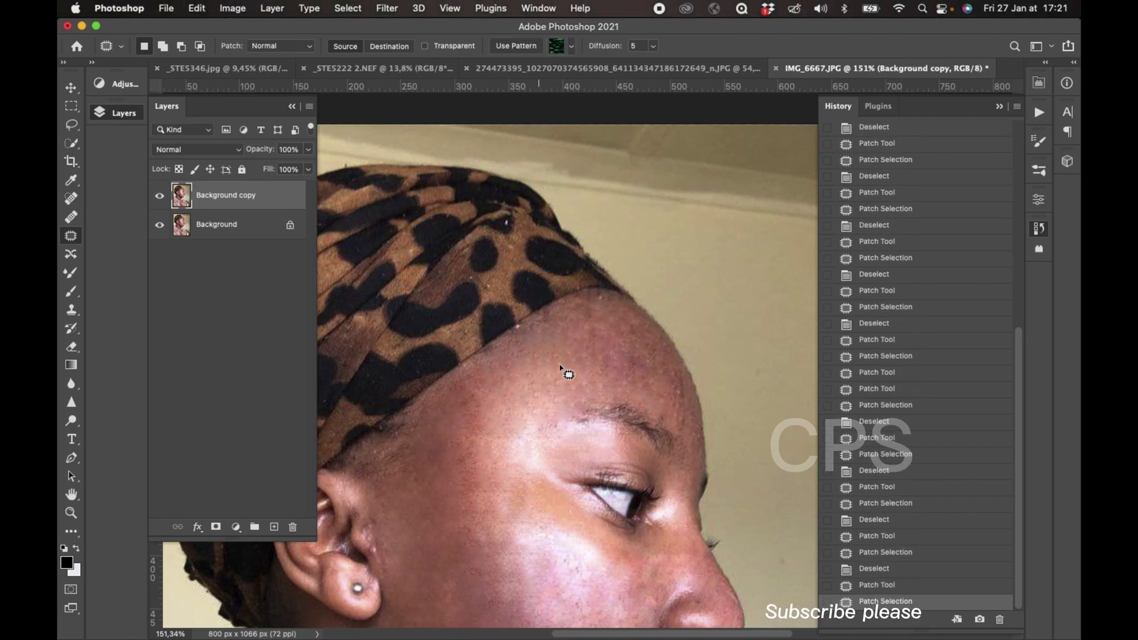
key("ctrl+d")
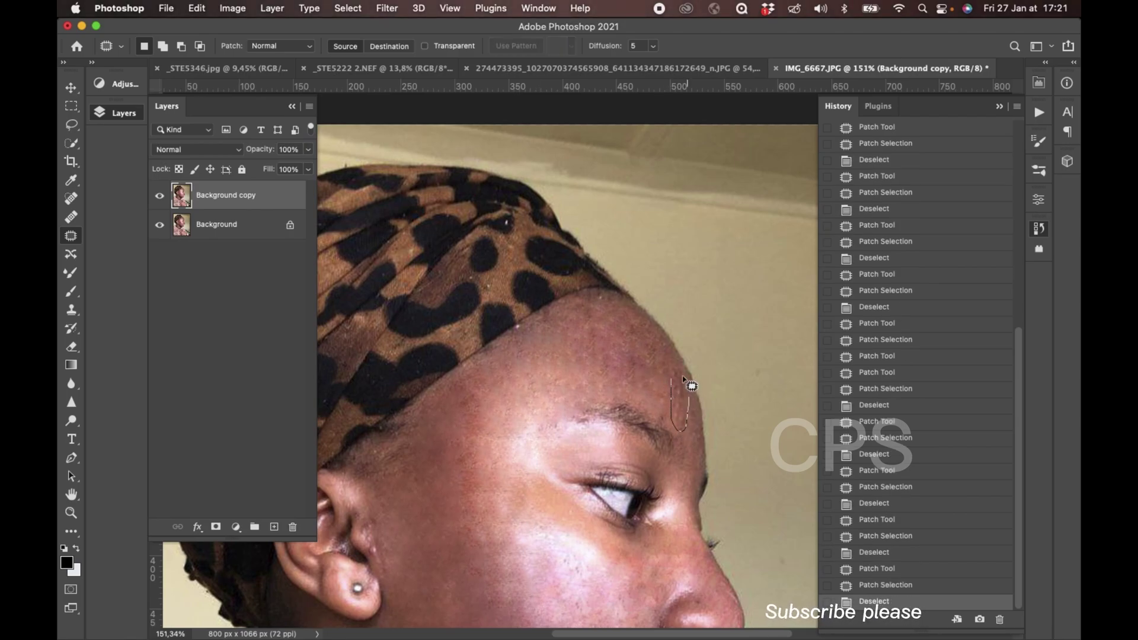
left_click_drag(692, 386, 666, 373)
key("ctrl+d")
Step: Fit the whole photo on screen and patch two blemishes on the chin
key("ctrl+0")
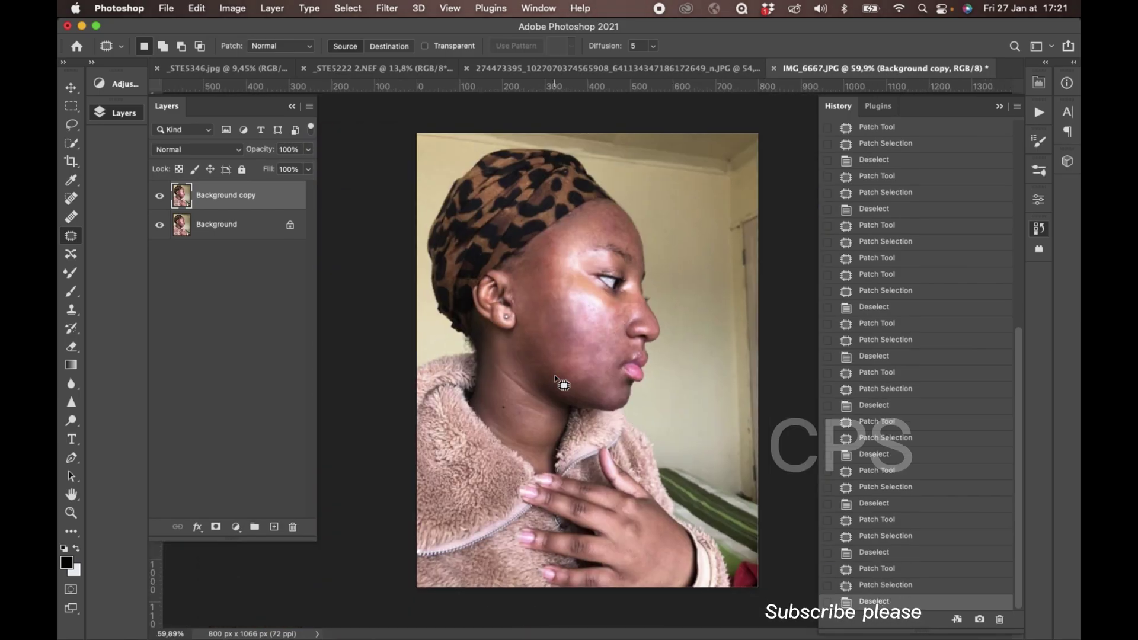
scroll(556, 379, "up", 3)
scroll(555, 379, "down", 3)
scroll(556, 378, "right", 1)
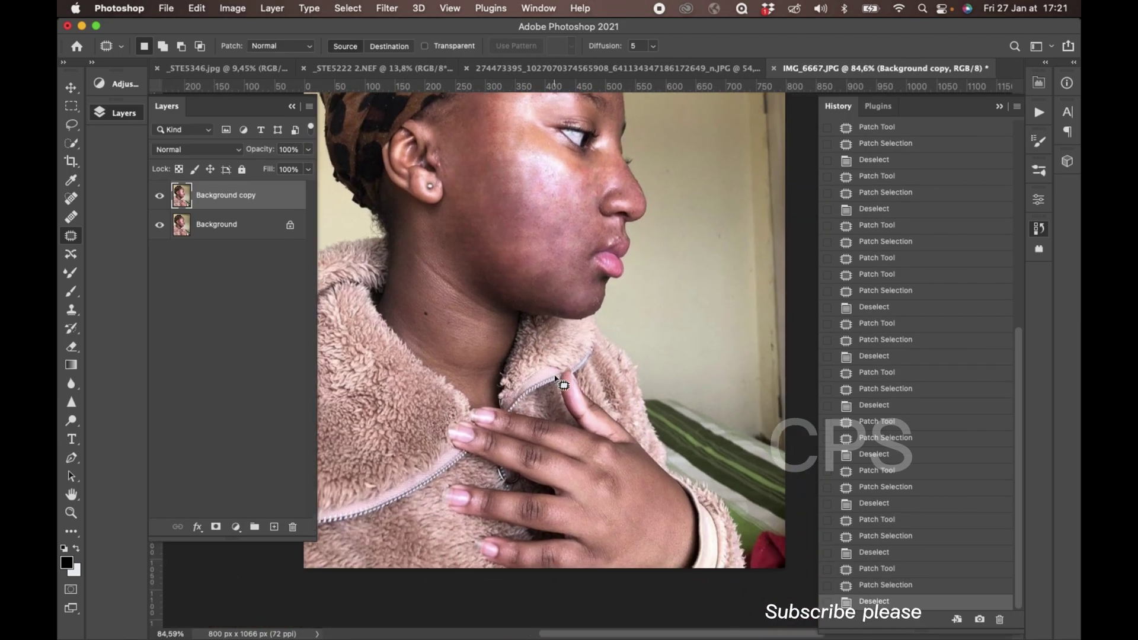
scroll(556, 379, "up", 2)
scroll(555, 378, "up", 1)
scroll(556, 378, "up", 3)
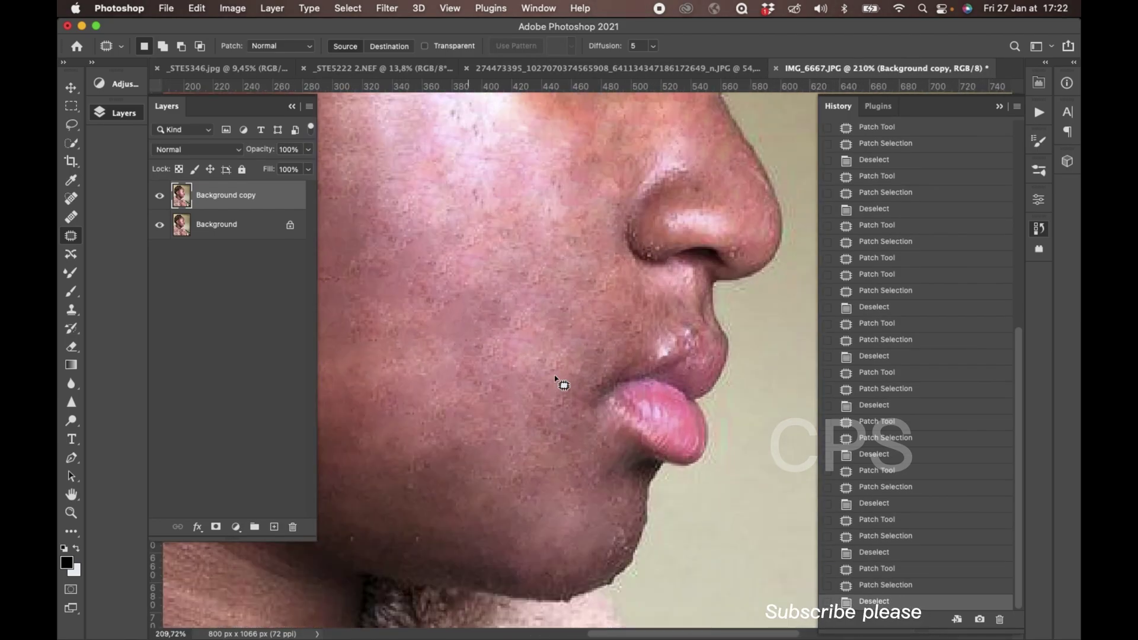
scroll(556, 377, "up", 2)
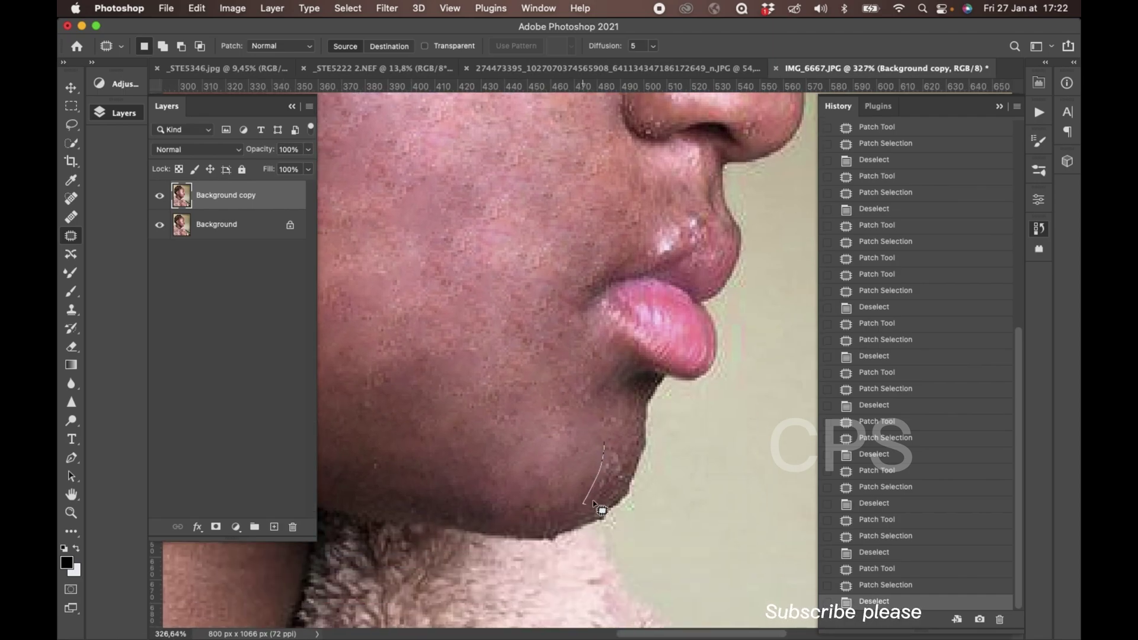
mouse_move(622, 483)
left_mouse_down()
mouse_move(602, 435)
mouse_move(602, 451)
left_mouse_up()
key("super+d")
left_click_drag(602, 438, 596, 477)
key("super+d")
Step: Patch a blemish above the upper lip and a blemished area on the cheek
scroll(599, 481, "up", 3)
scroll(598, 482, "right", 1)
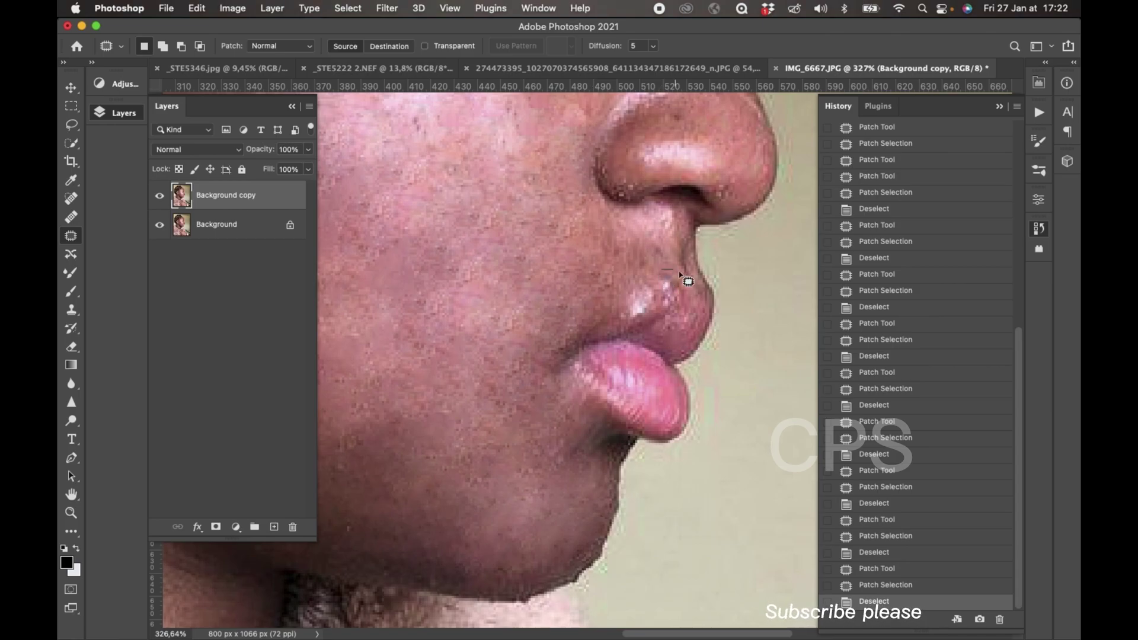
mouse_move(639, 275)
left_mouse_down()
mouse_move(646, 313)
mouse_move(638, 277)
mouse_move(666, 253)
left_mouse_up()
key("super+d")
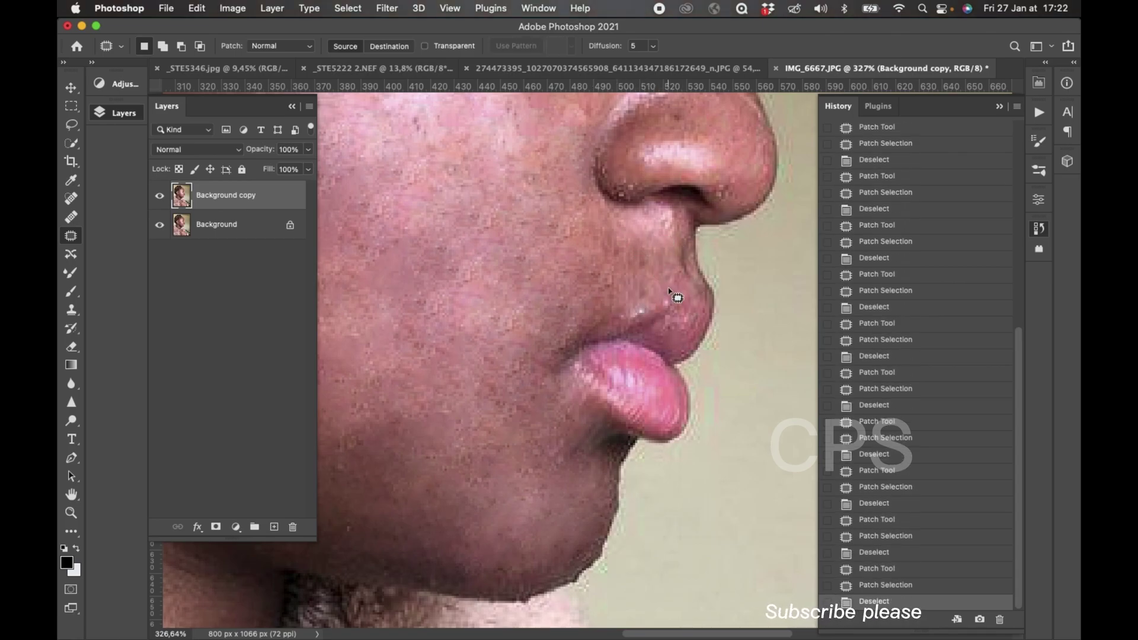
key("super+z")
scroll(681, 293, "down", 3)
scroll(685, 295, "down", 2)
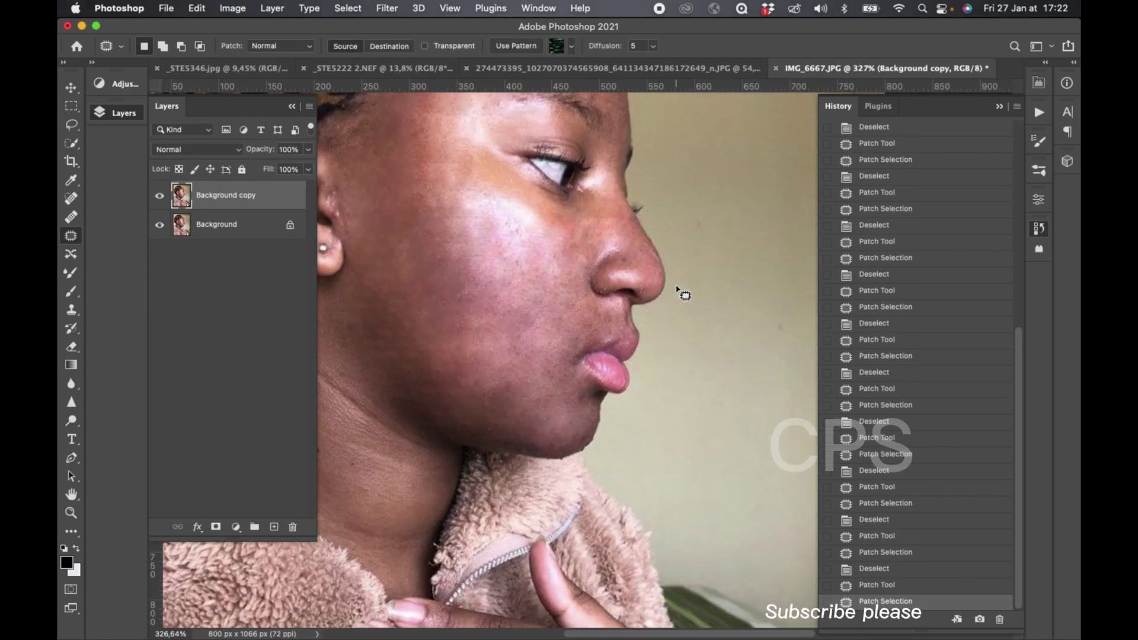
scroll(685, 296, "down", 3)
left_click_drag(676, 287, 501, 388)
key("super+d")
Step: Toggle the retouched copy's visibility to compare it with the original
left_click(159, 197)
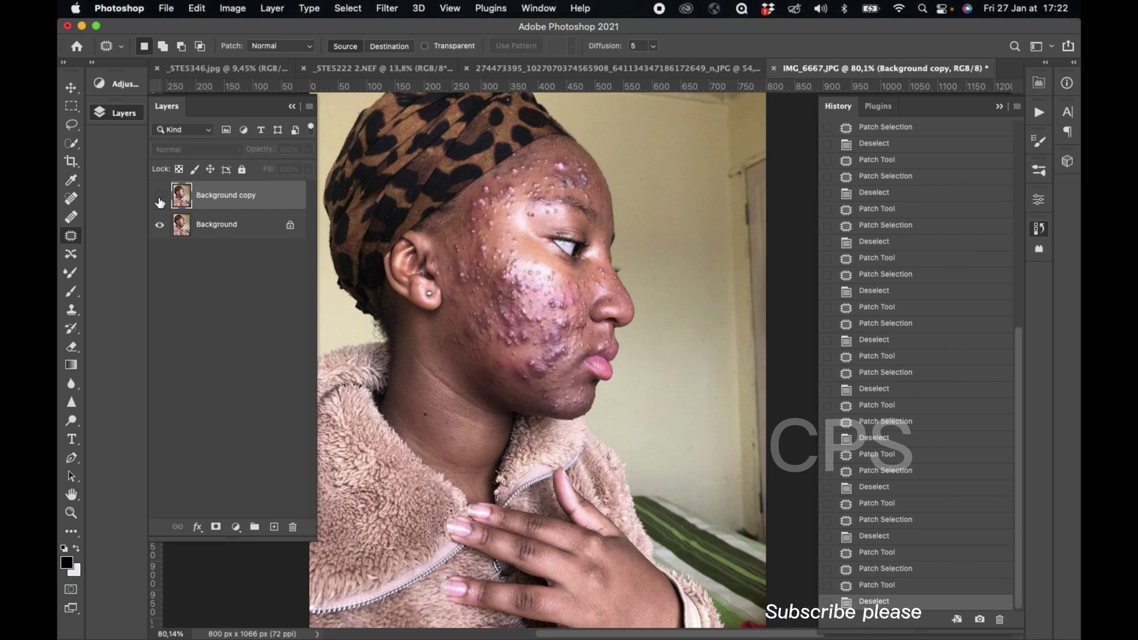
left_click(160, 200)
left_click(160, 200)
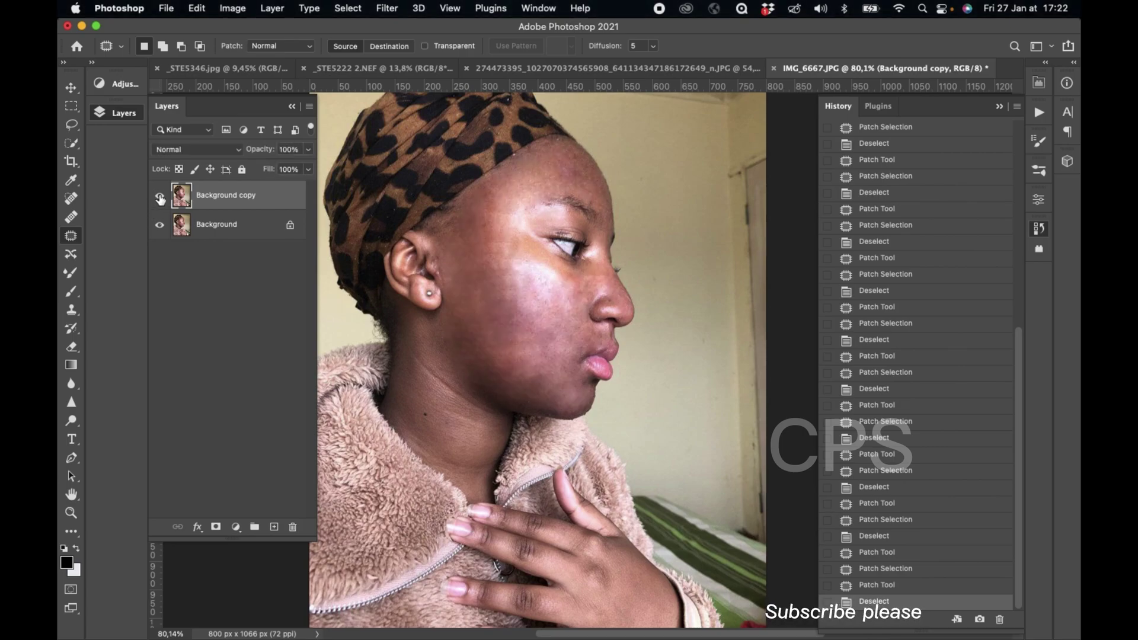
Step: Run the MY FQ skin-smoothing action, continuing past each alert until it finishes
left_click(1039, 116)
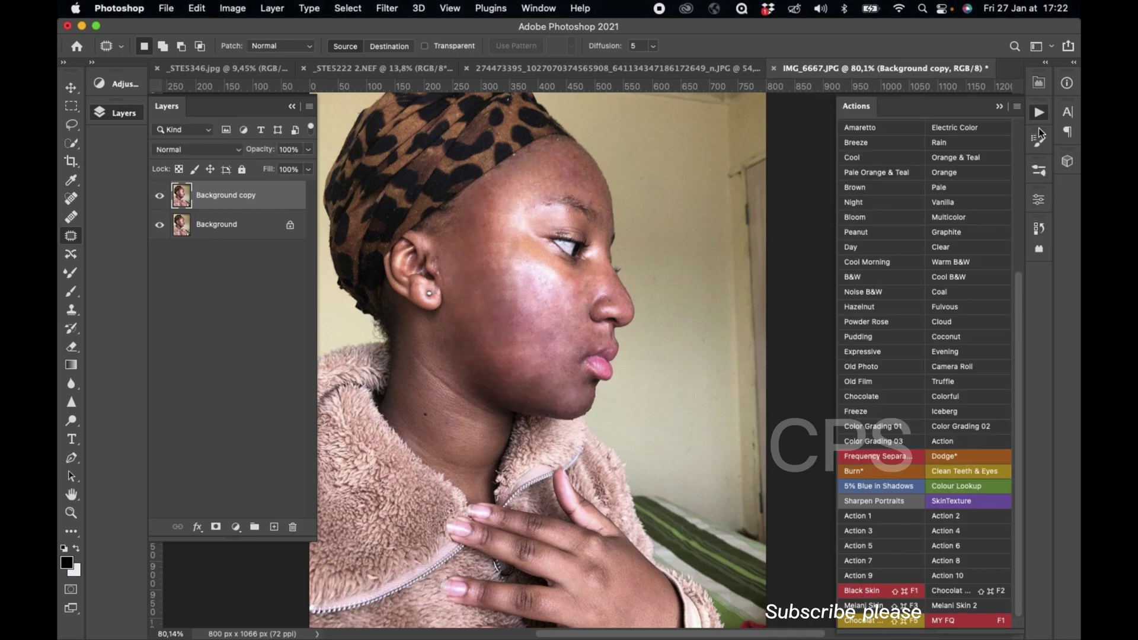
left_click(955, 621)
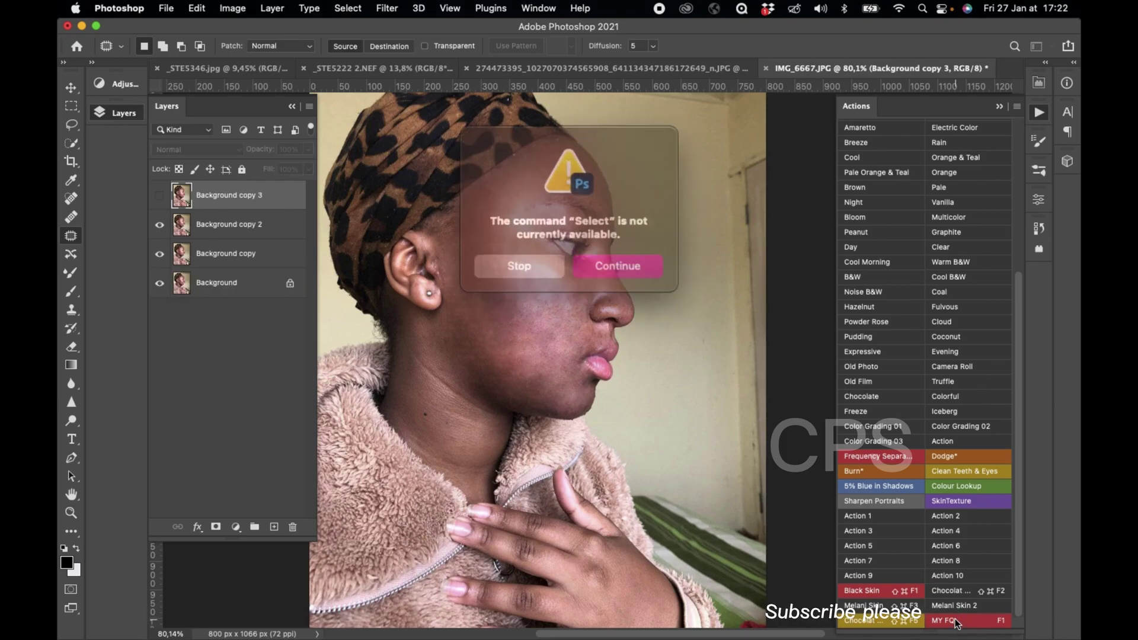
left_click(632, 255)
left_click(632, 255)
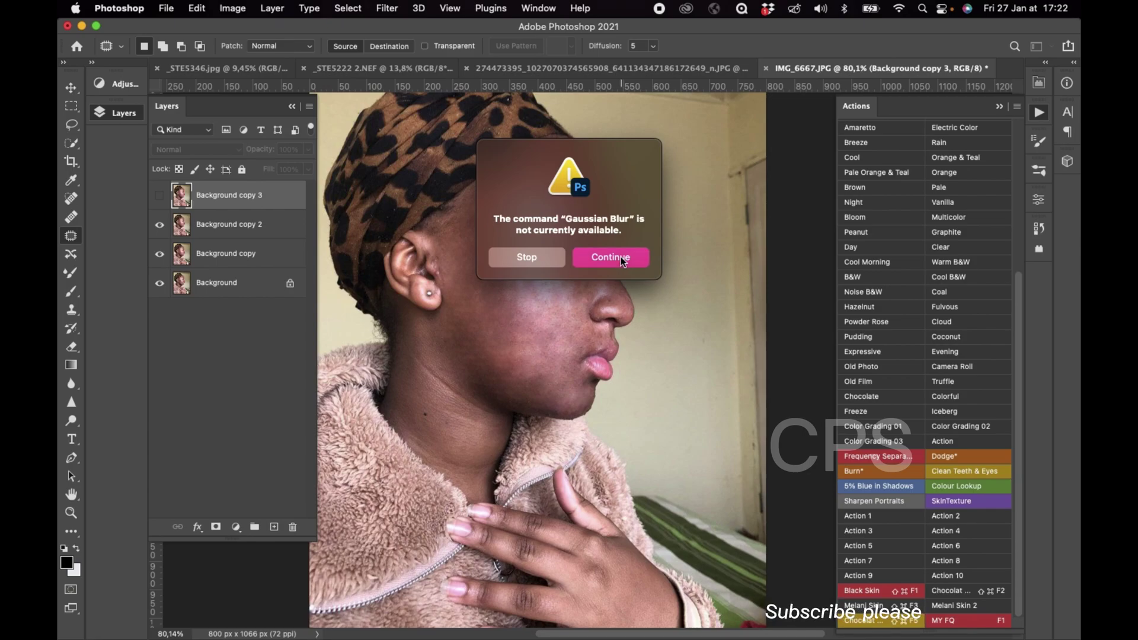
left_click(609, 251)
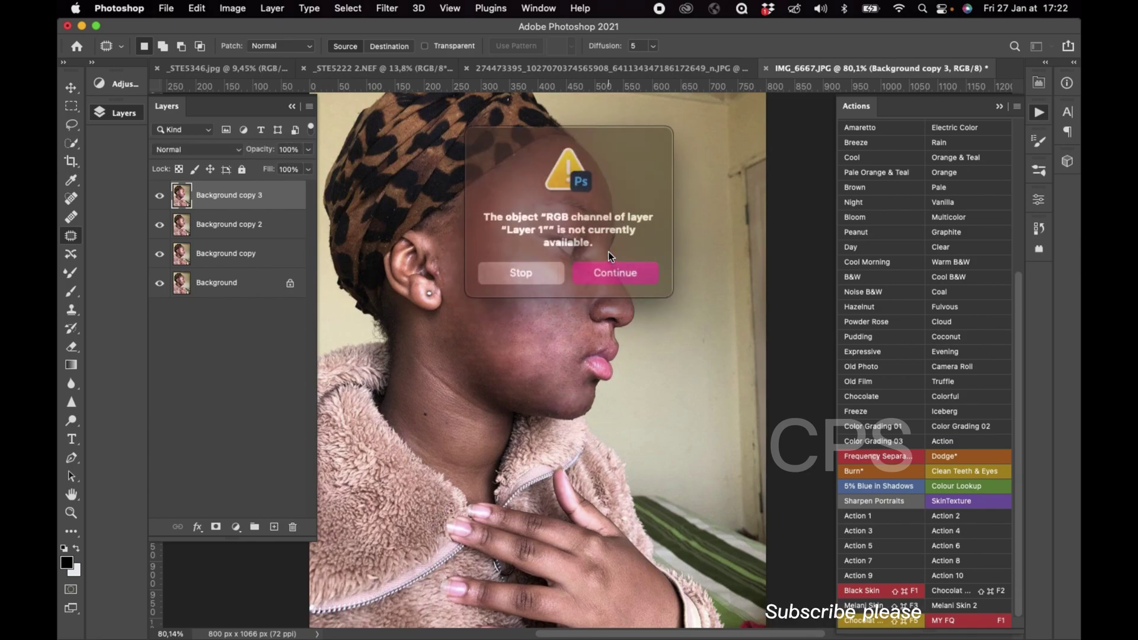
left_click(611, 258)
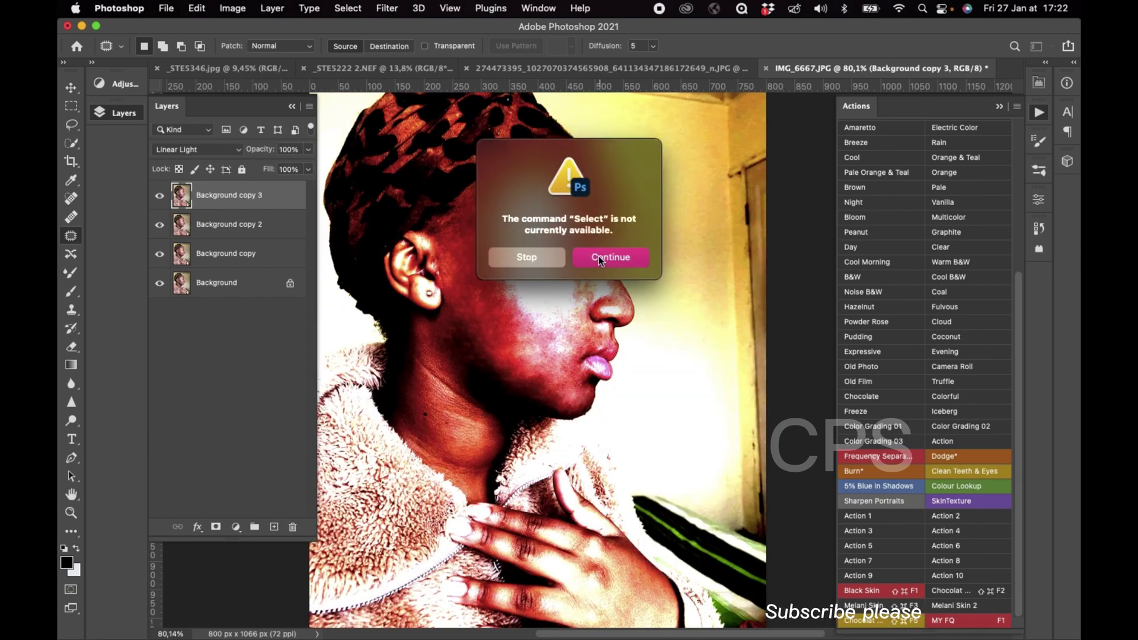
left_click(610, 257)
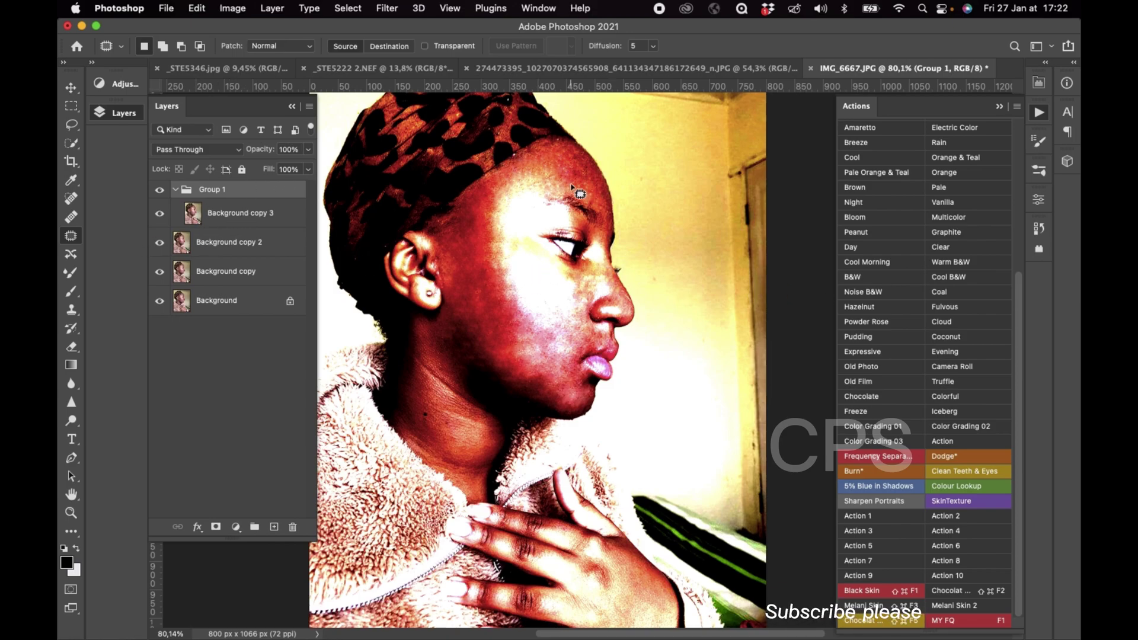
Step: Hide Group 1 and undo in History back to Layer Via Copy
left_click(160, 190)
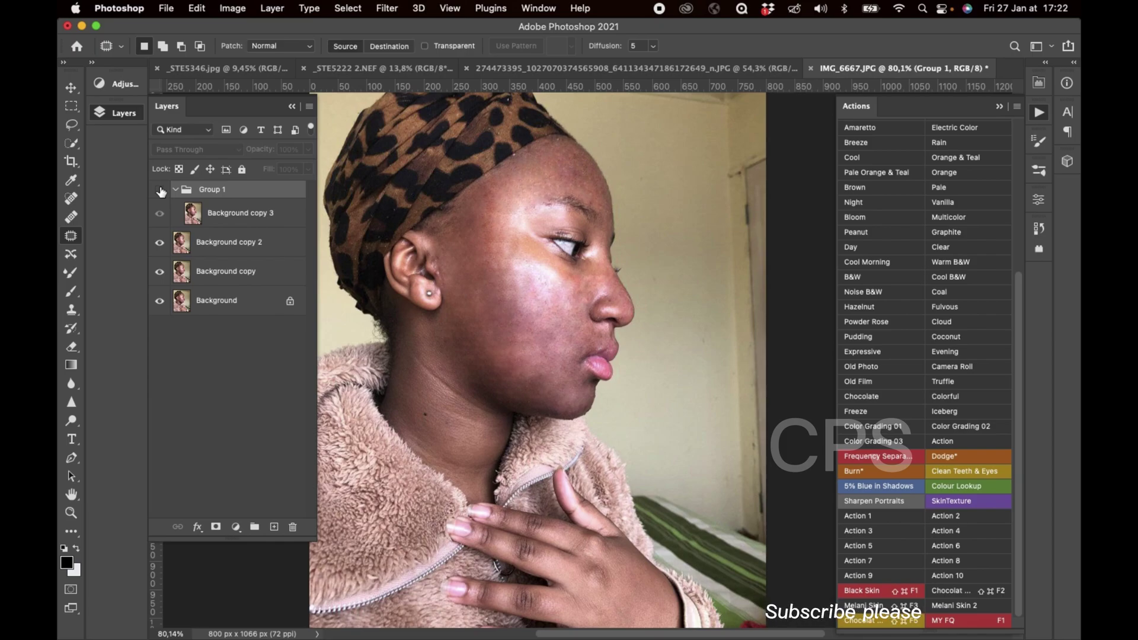
left_click(1037, 233)
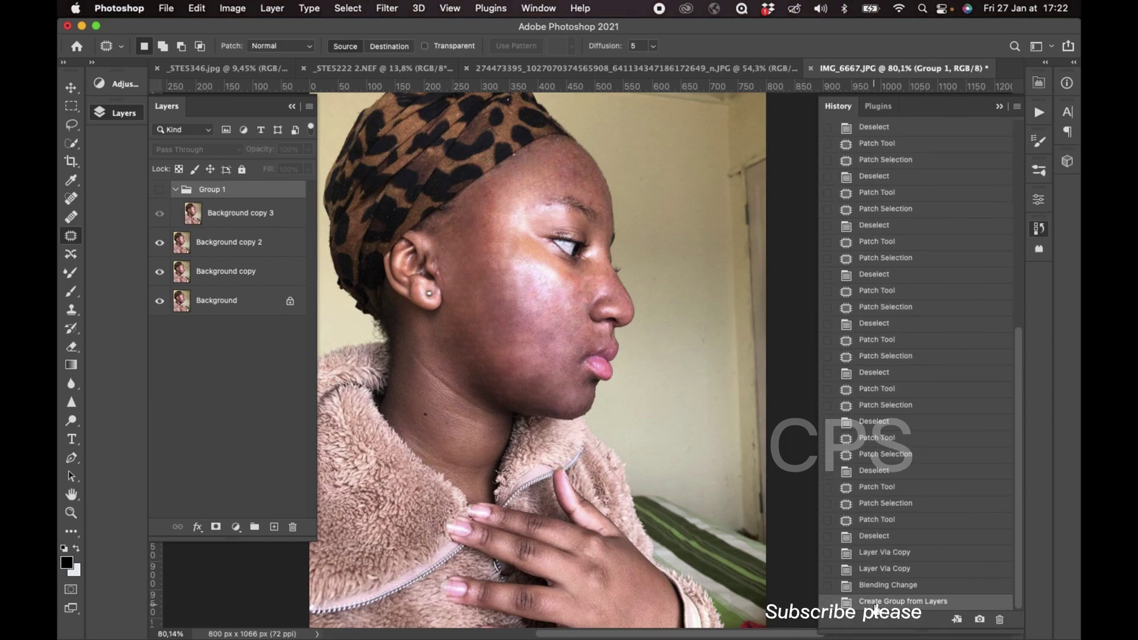
left_click(884, 569)
Step: Revert History to the last Deselect and compare the retouched copy with the original
left_click(881, 554)
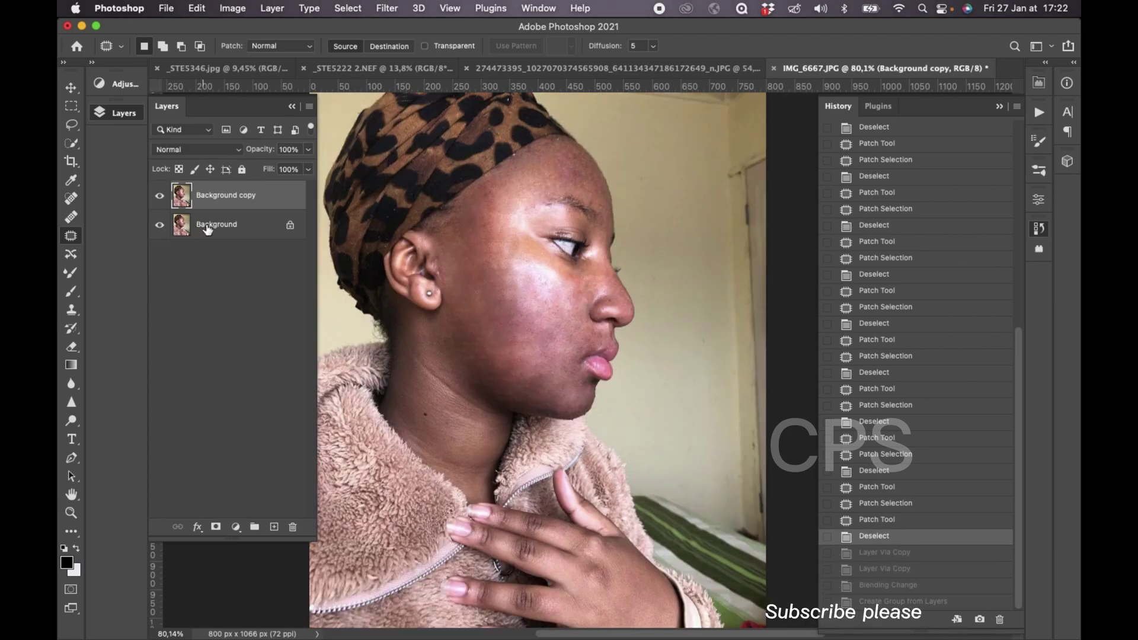
left_click(159, 195)
left_click(159, 196)
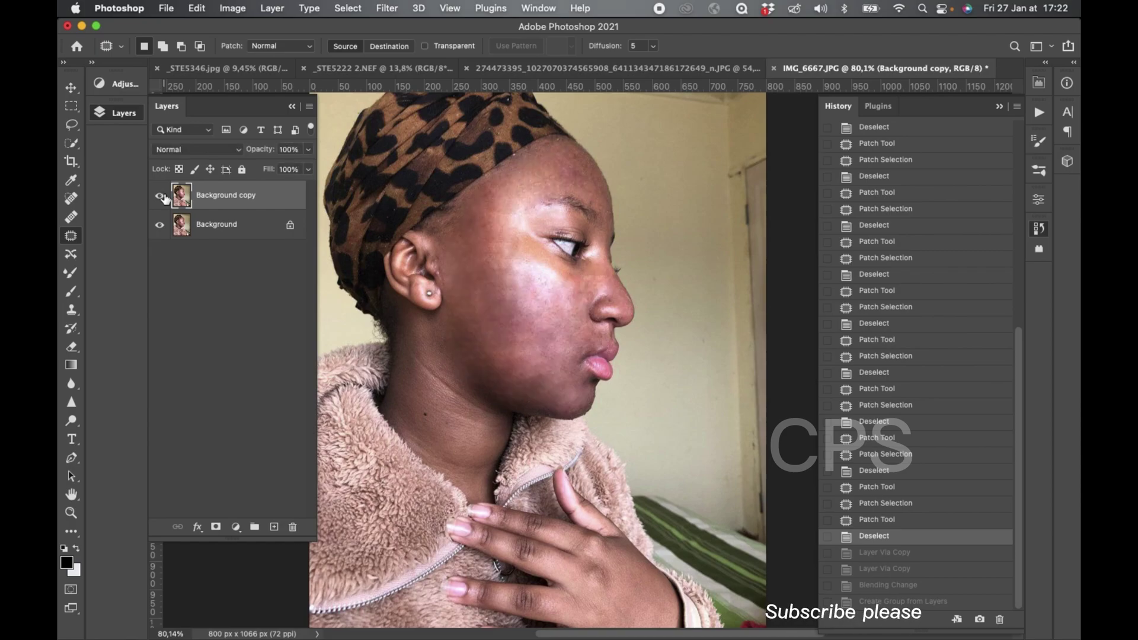
left_click(159, 195)
left_click(160, 196)
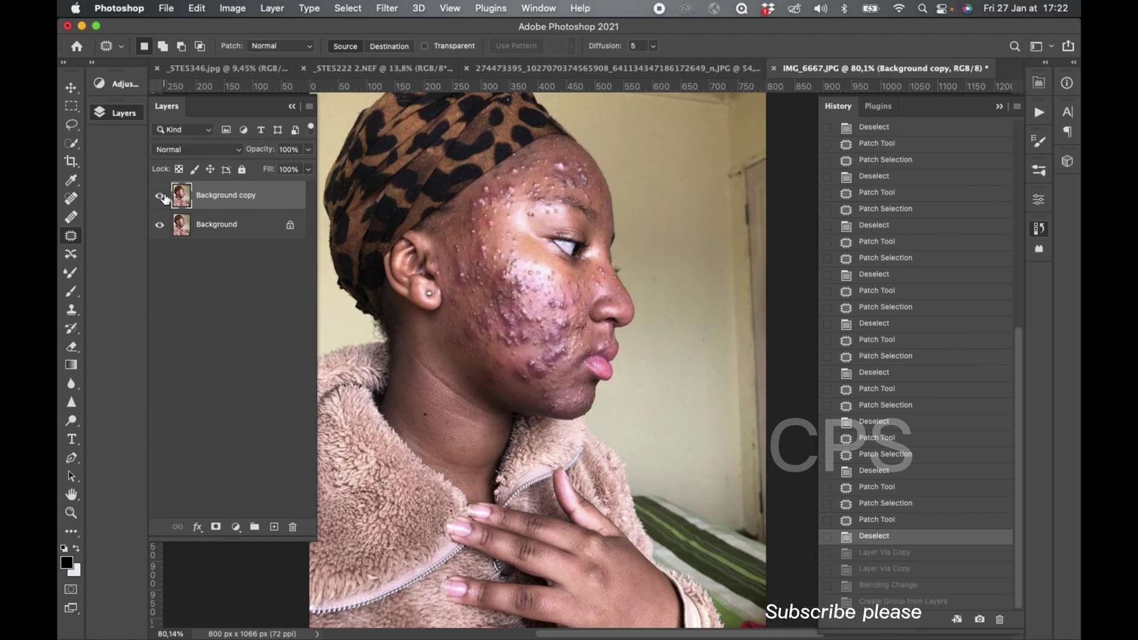
Step: Flatten the image into a single Background layer and rerun the MY FQ action
right_click(180, 226)
left_click(249, 177)
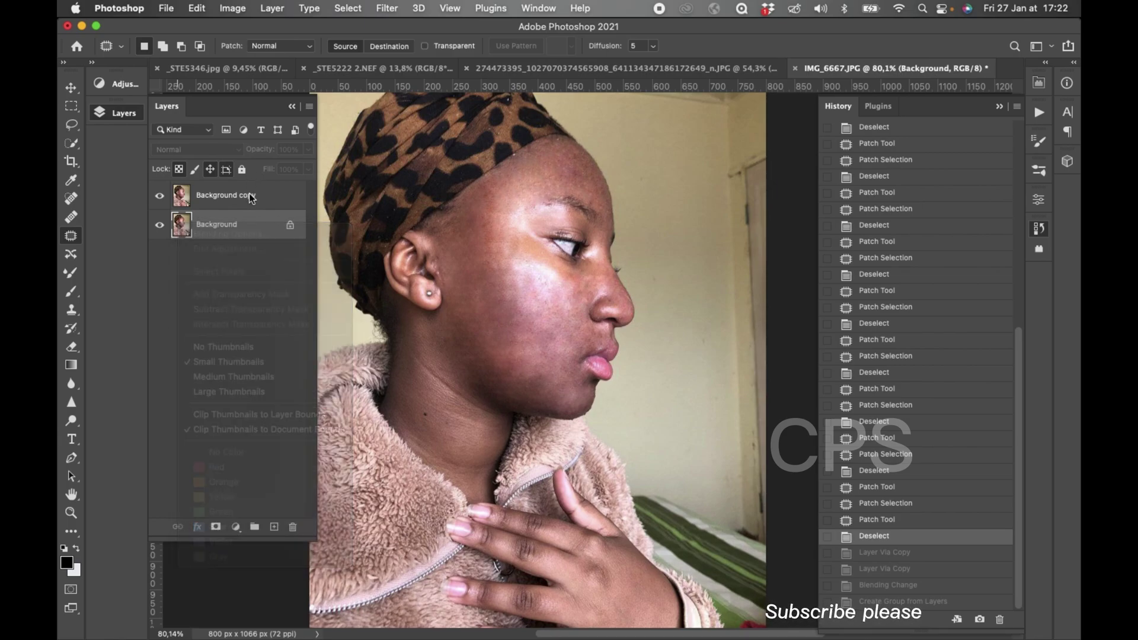
right_click(248, 221)
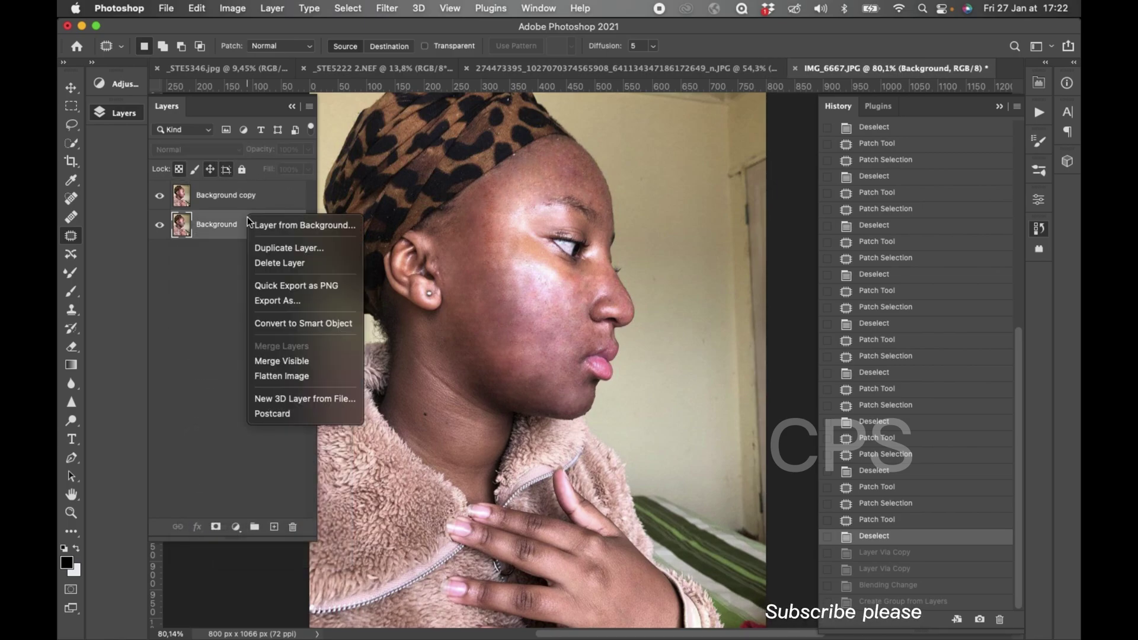
left_click(301, 374)
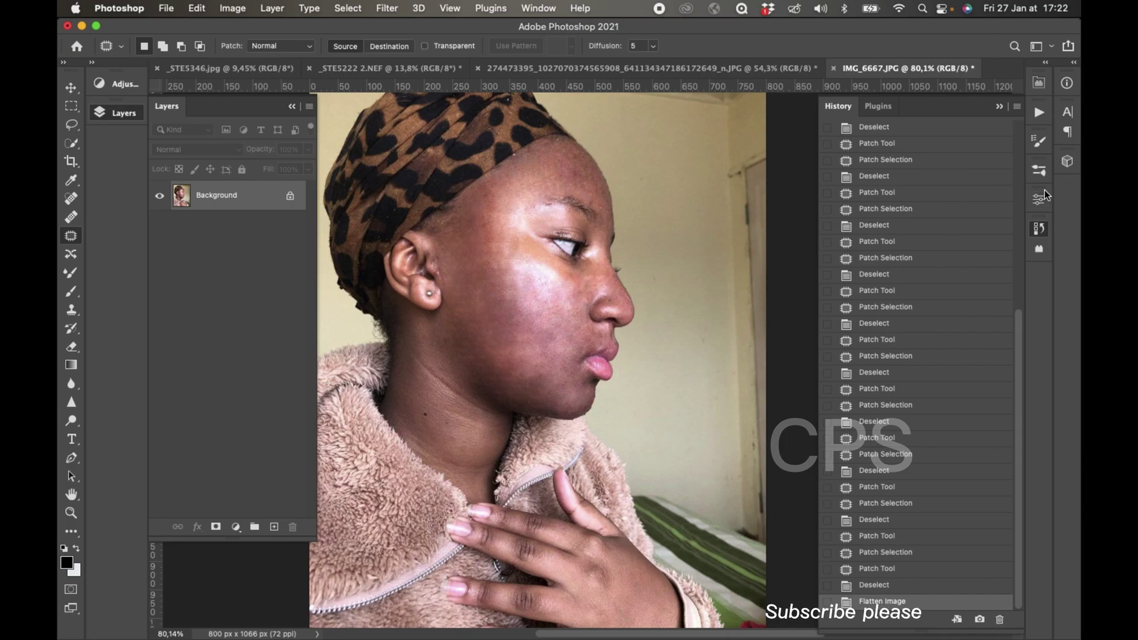
left_click(1038, 112)
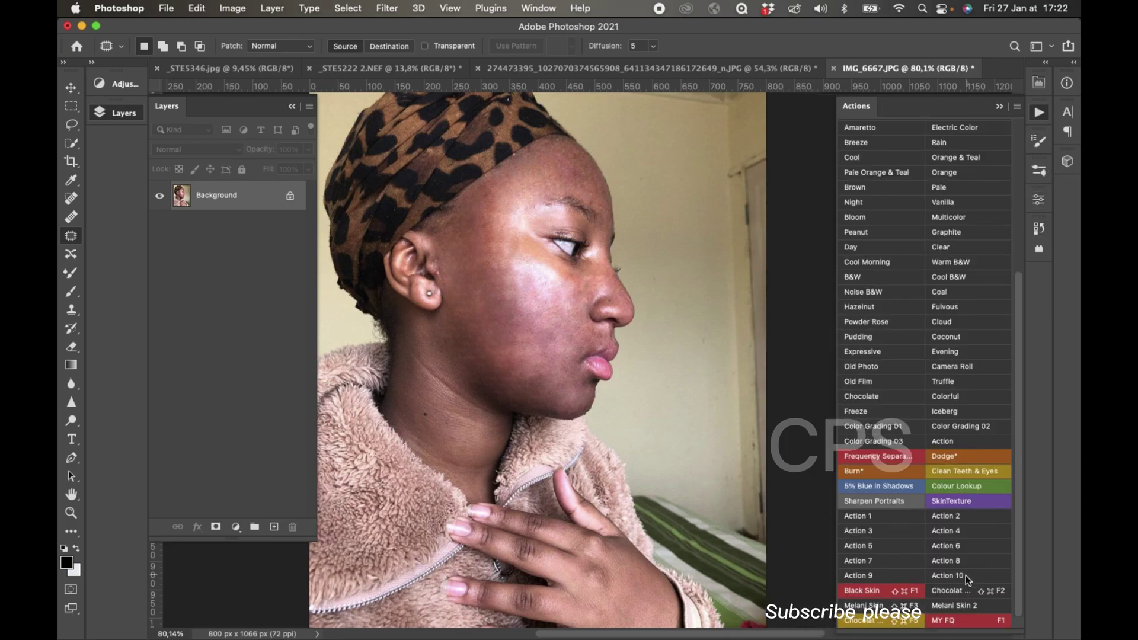
left_click(952, 621)
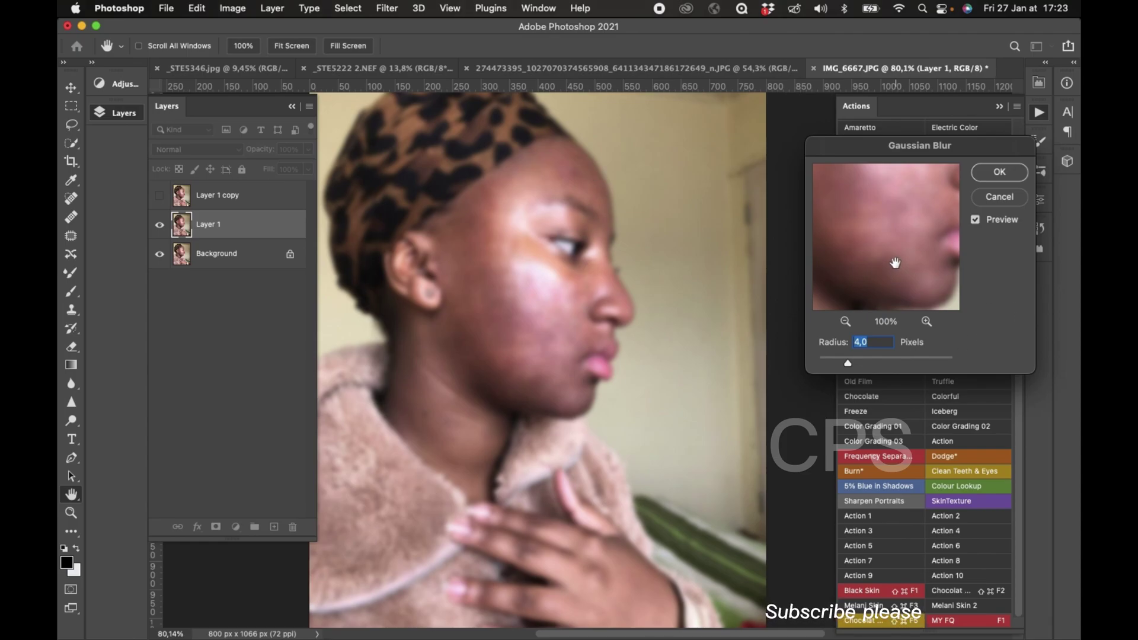
Step: Lower the action's Gaussian Blur radius from 4 to about 3.5 pixels
left_click_drag(848, 361, 842, 361)
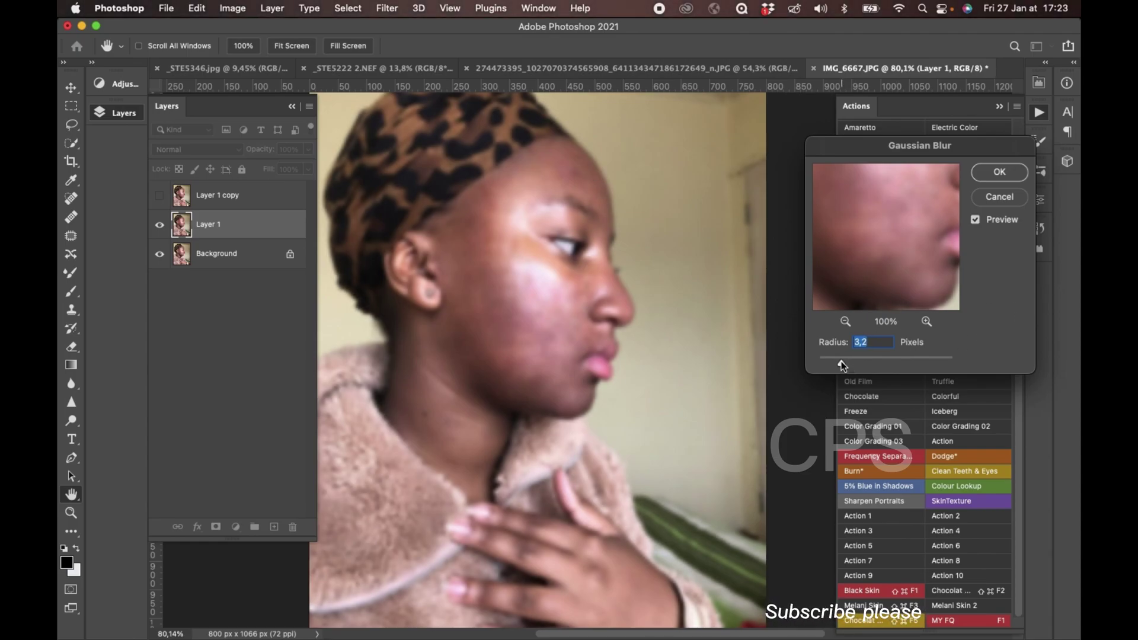
left_click_drag(842, 361, 843, 361)
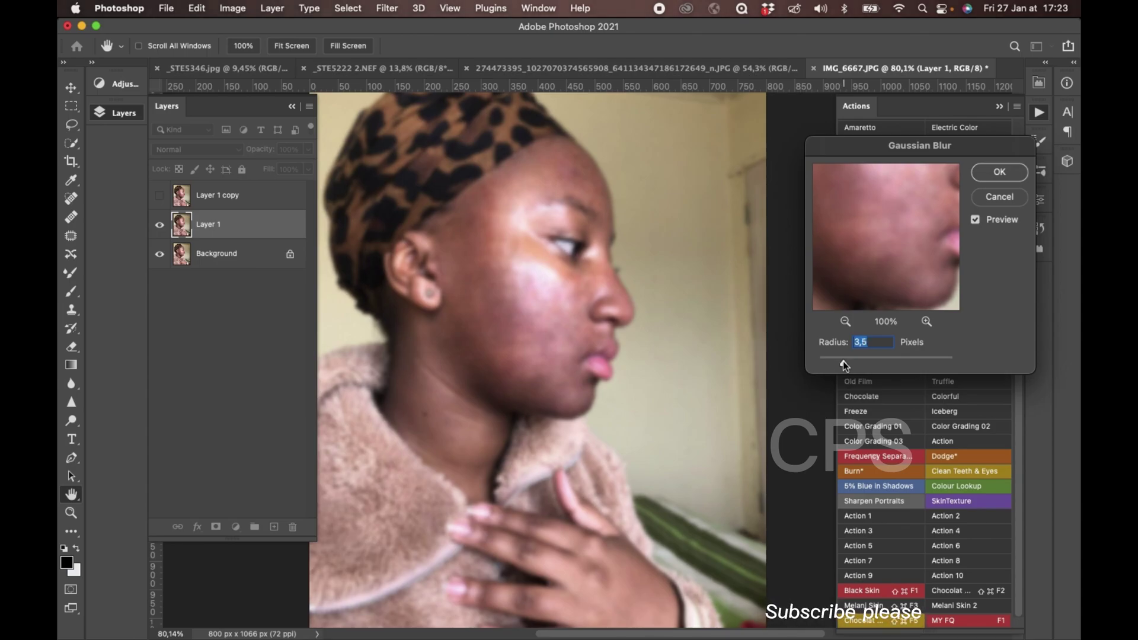
key("BackSpace")
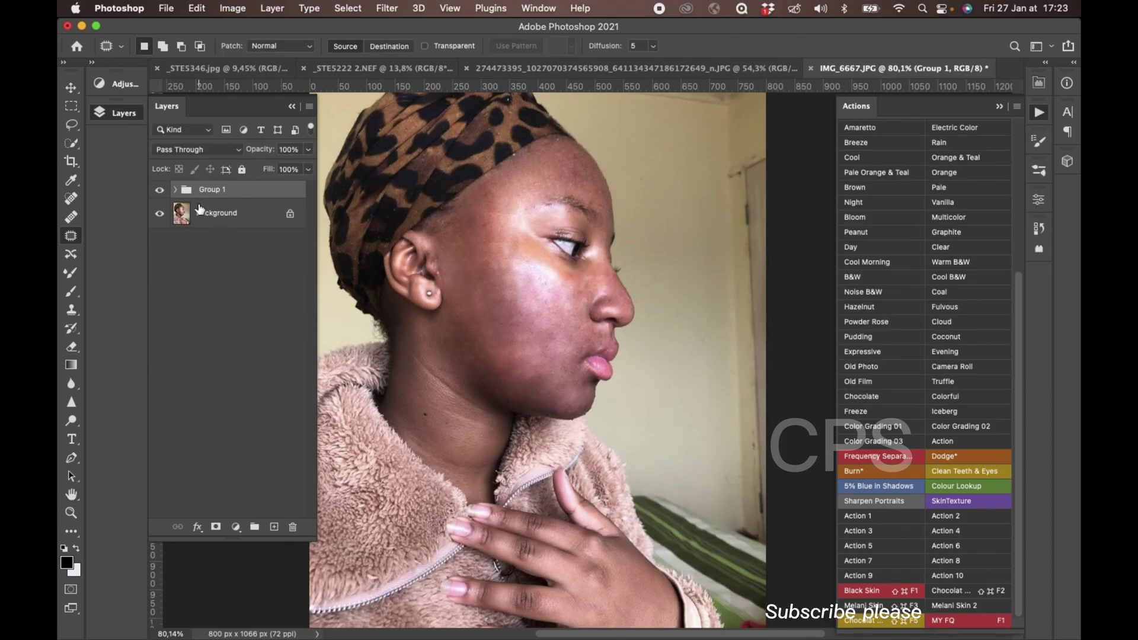
Step: Select Layer 1 in Group 1 and set up a clean Mixer Brush at size 100
left_click(176, 190)
left_click(222, 244)
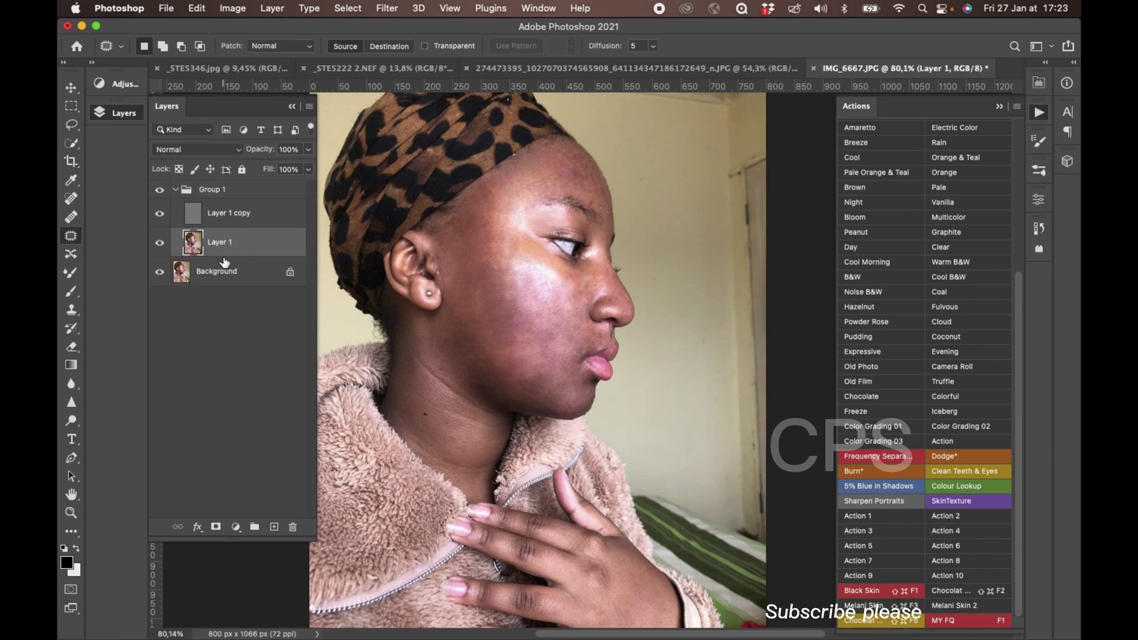
left_click(61, 274)
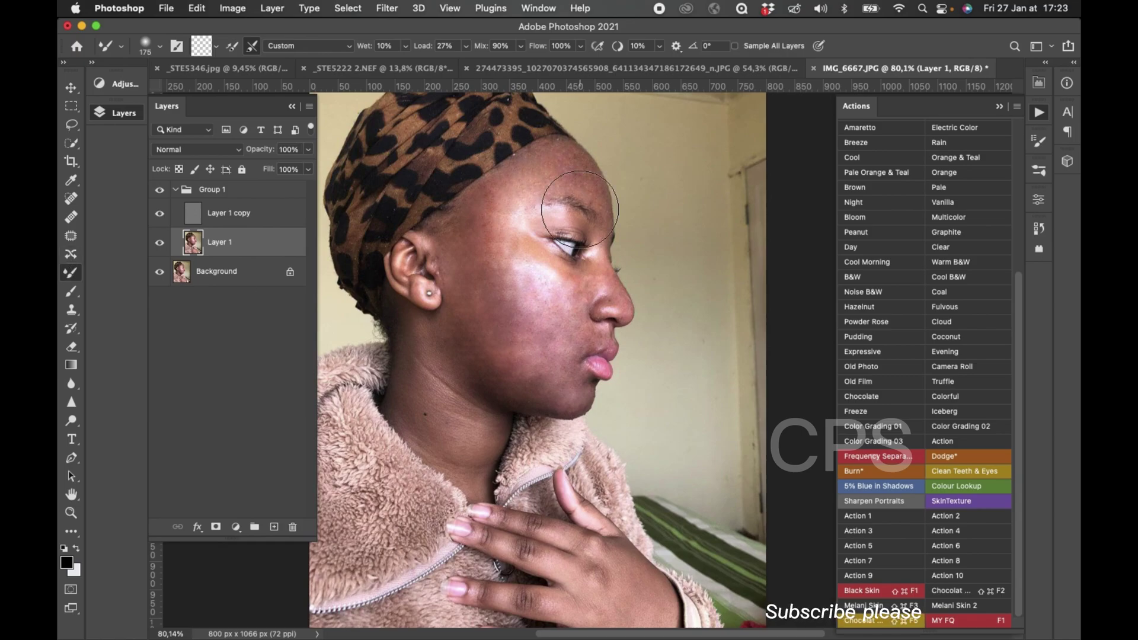
scroll(580, 210, "up", 5)
key("bracketleft")
key("bracketleft")
key("bracketleft")
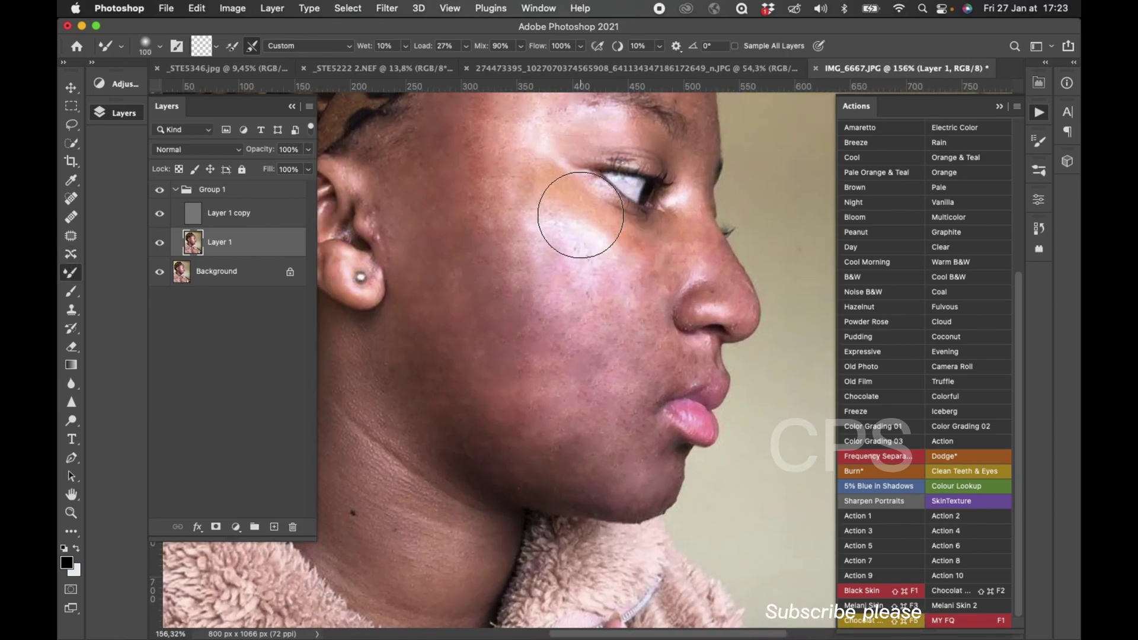
scroll(581, 208, "down", 2)
key("bracketleft")
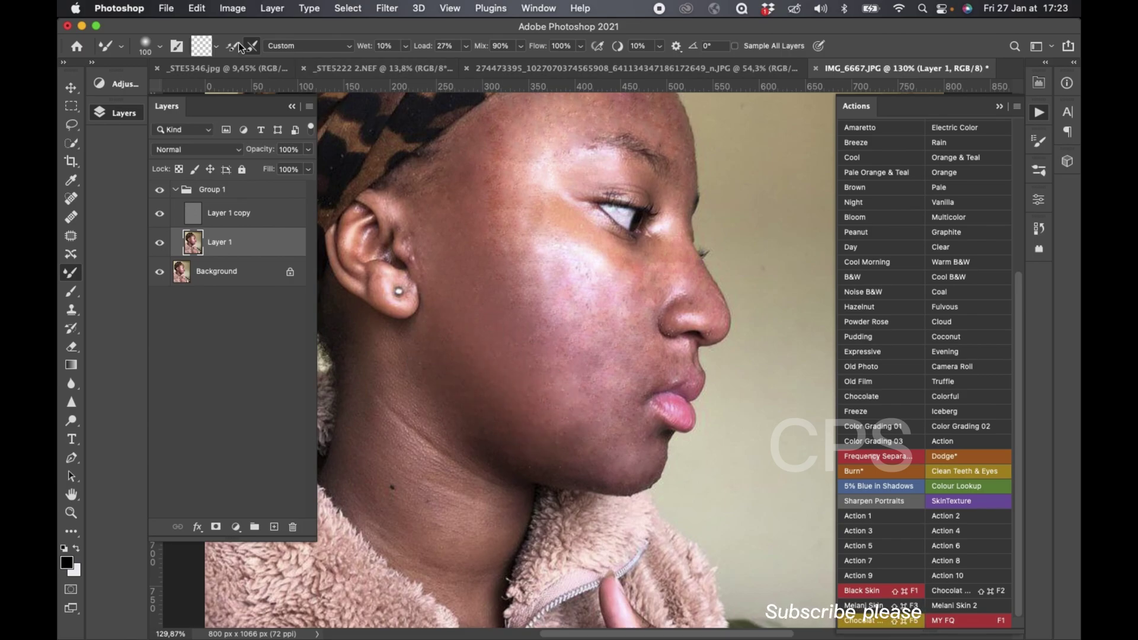
left_click(219, 47)
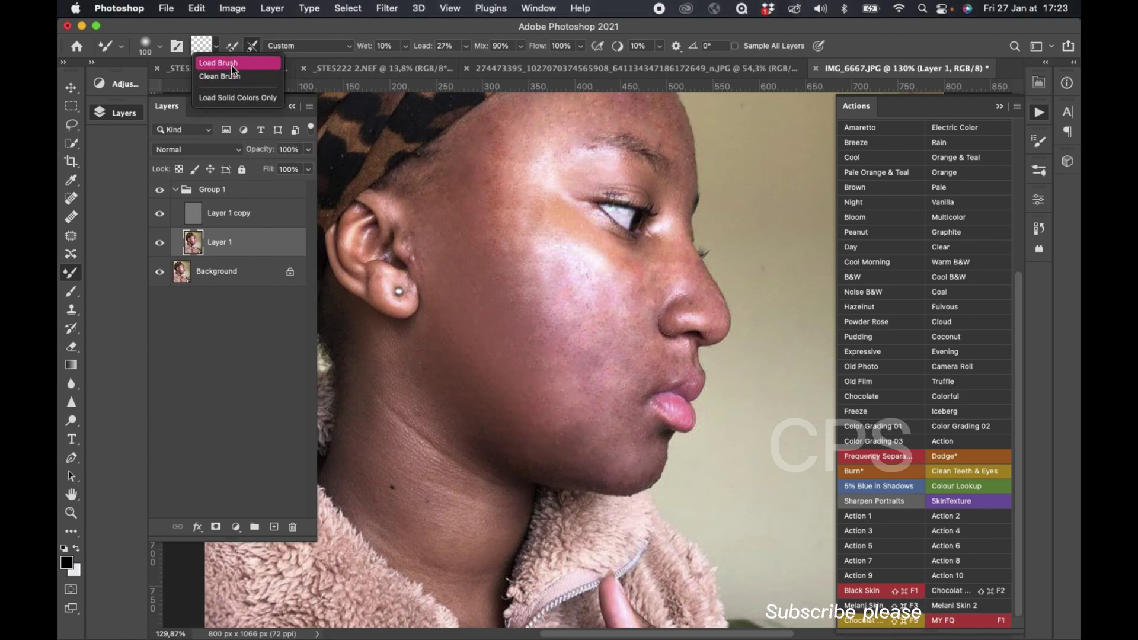
left_click(231, 78)
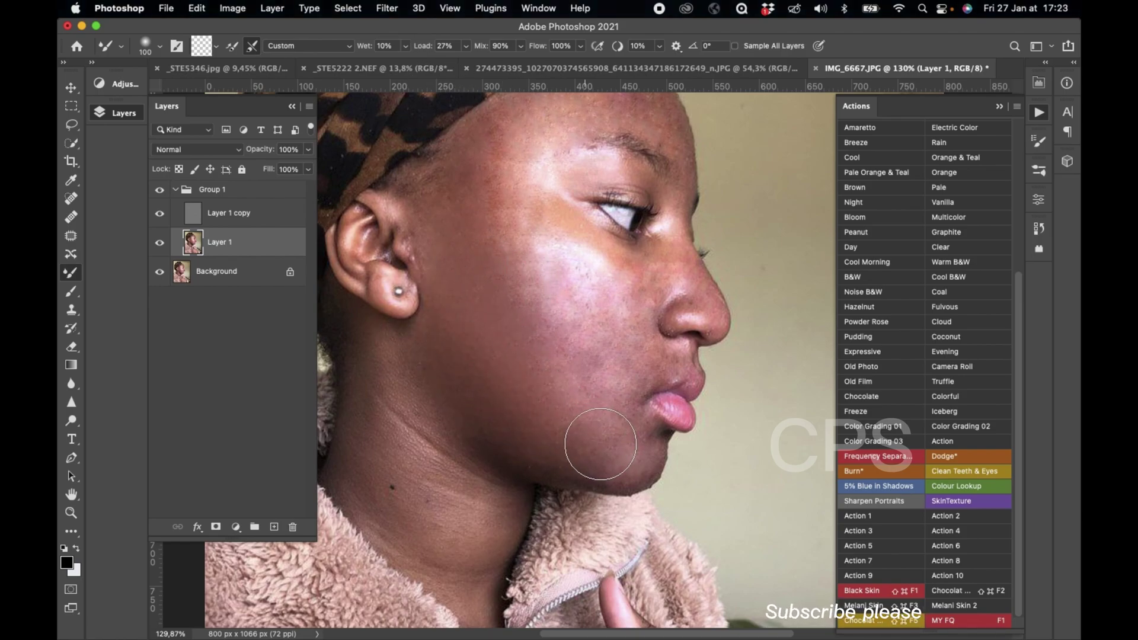
Step: Blend the cheek, jaw and chin skin, shrinking the brush from 100 to 80 and 60
scroll(544, 376, "up", 3)
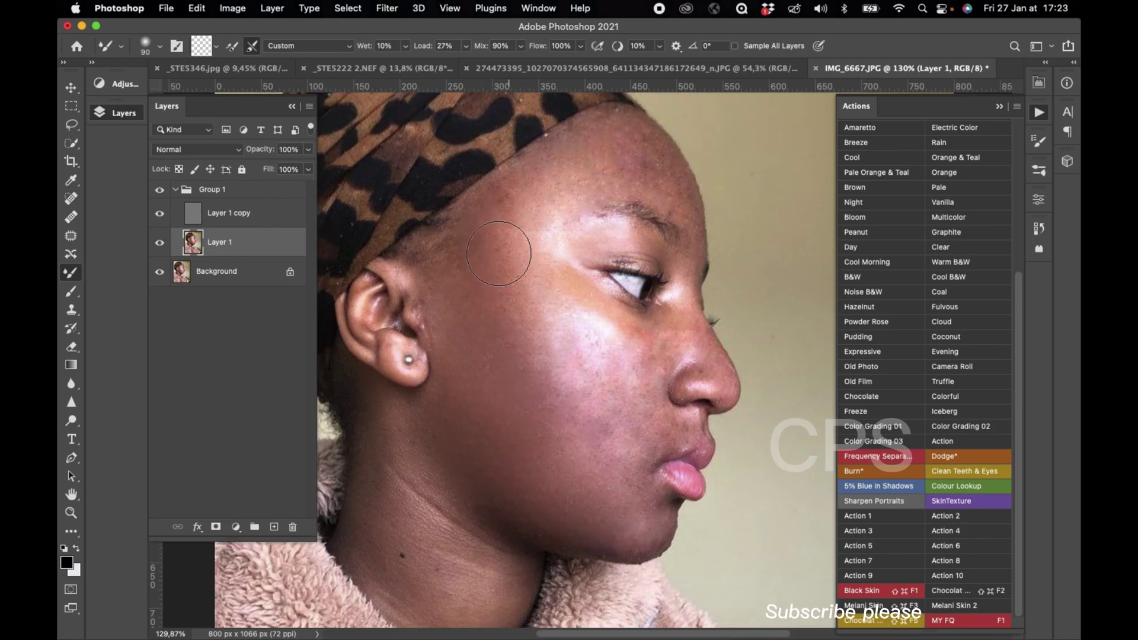
key("bracketright")
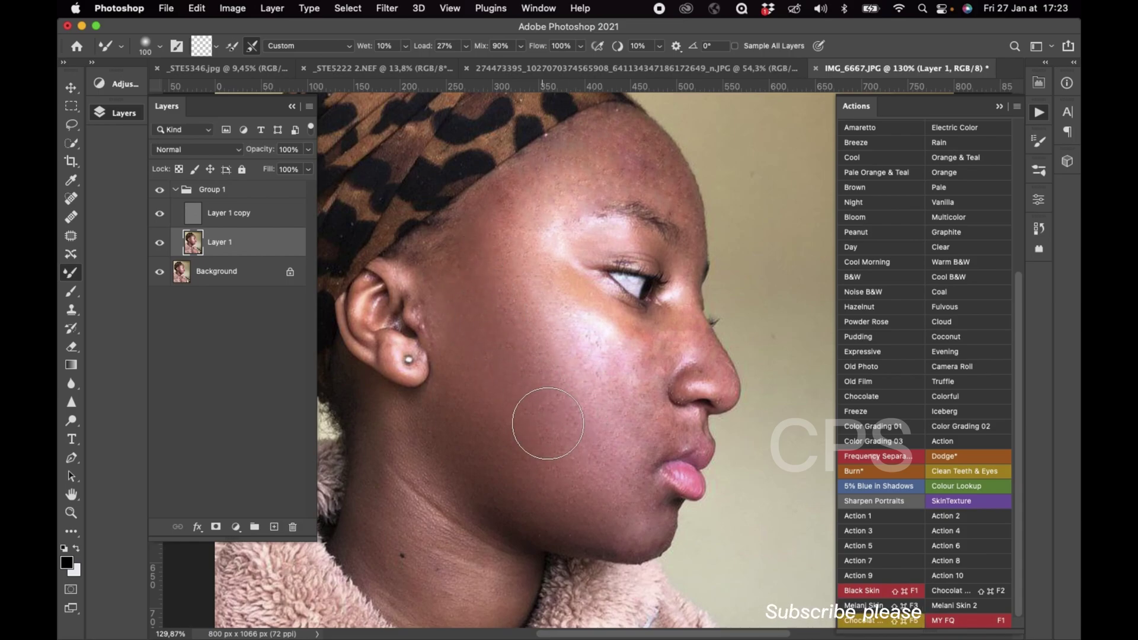
key("super+0")
scroll(571, 496, "down", 2)
scroll(564, 508, "up", 4)
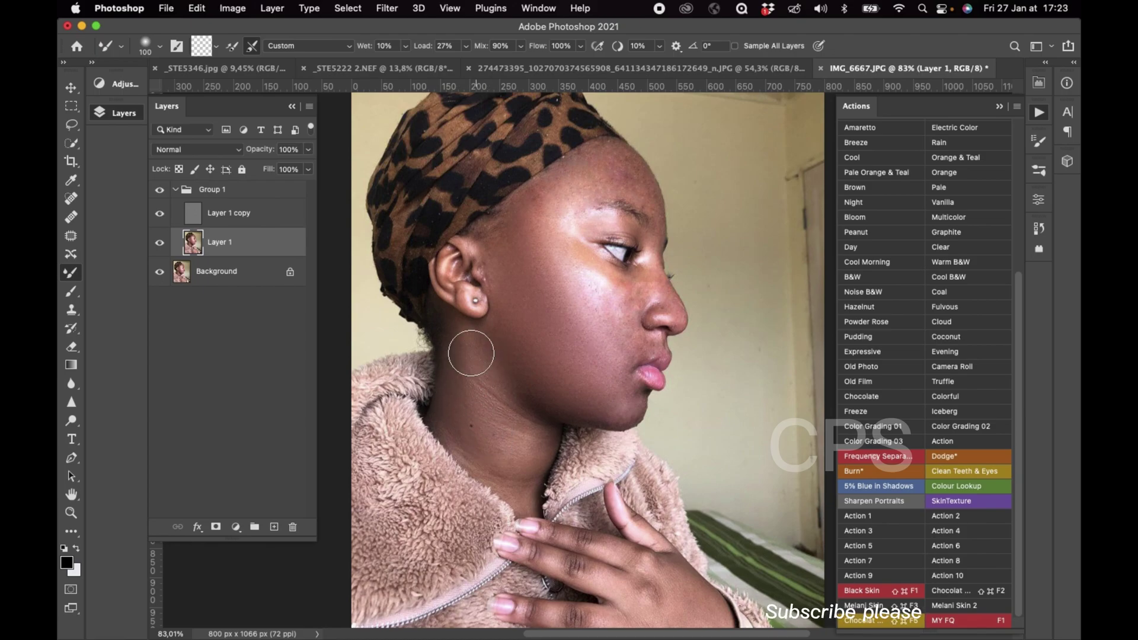
key("bracketleft")
key("bracketleft")
scroll(470, 387, "up", 2)
scroll(467, 387, "up", 1)
scroll(468, 389, "up", 1)
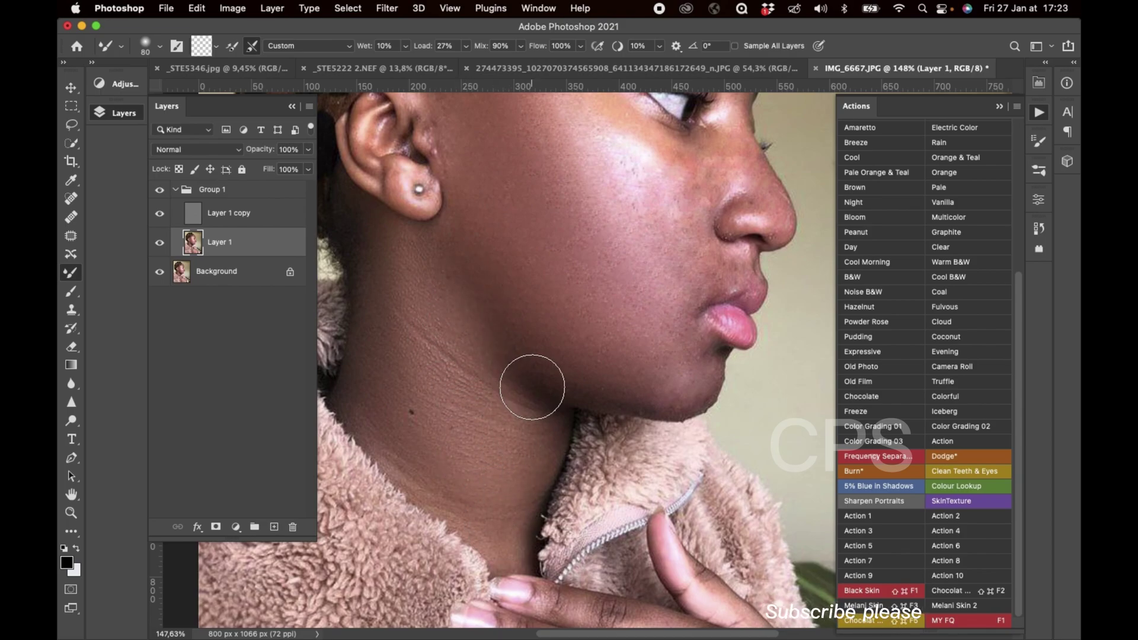
scroll(532, 387, "up", 3)
scroll(529, 384, "up", 4)
scroll(530, 382, "up", 2)
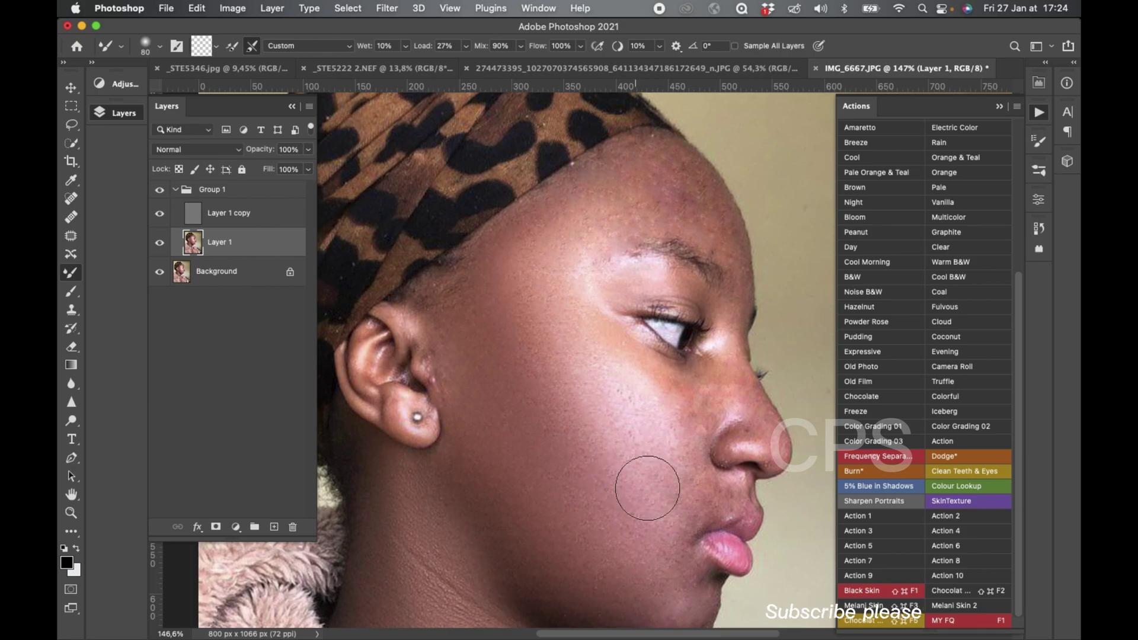
scroll(658, 534, "down", 2)
scroll(676, 564, "up", 1)
key("bracketleft")
key("bracketleft")
scroll(676, 564, "up", 3)
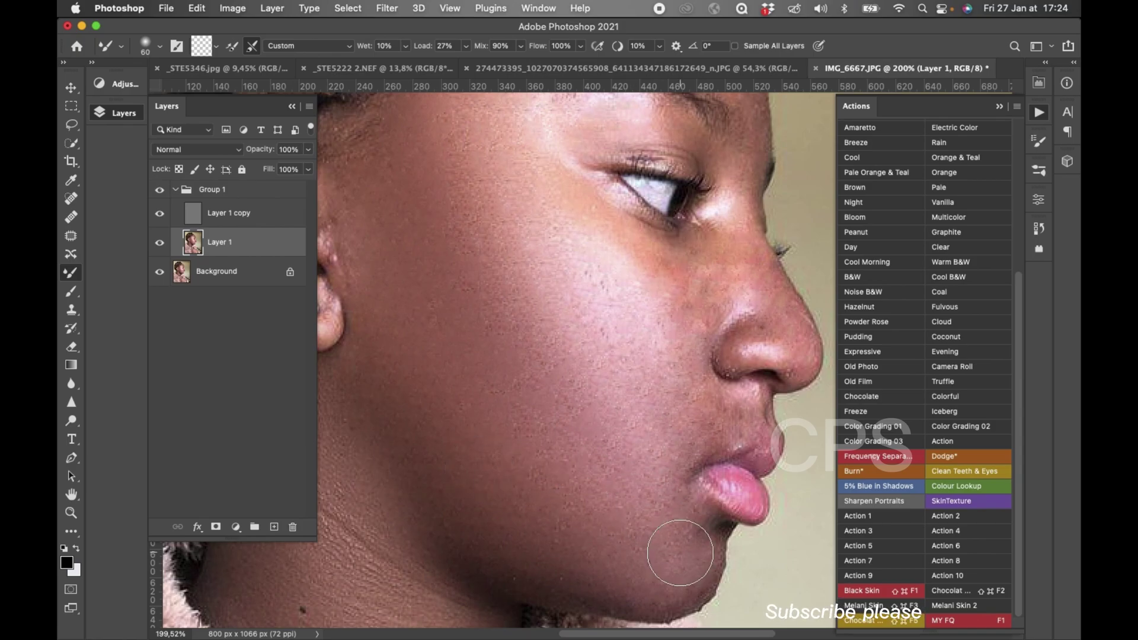
scroll(680, 553, "down", 3)
scroll(680, 552, "down", 3)
scroll(680, 552, "up", 4)
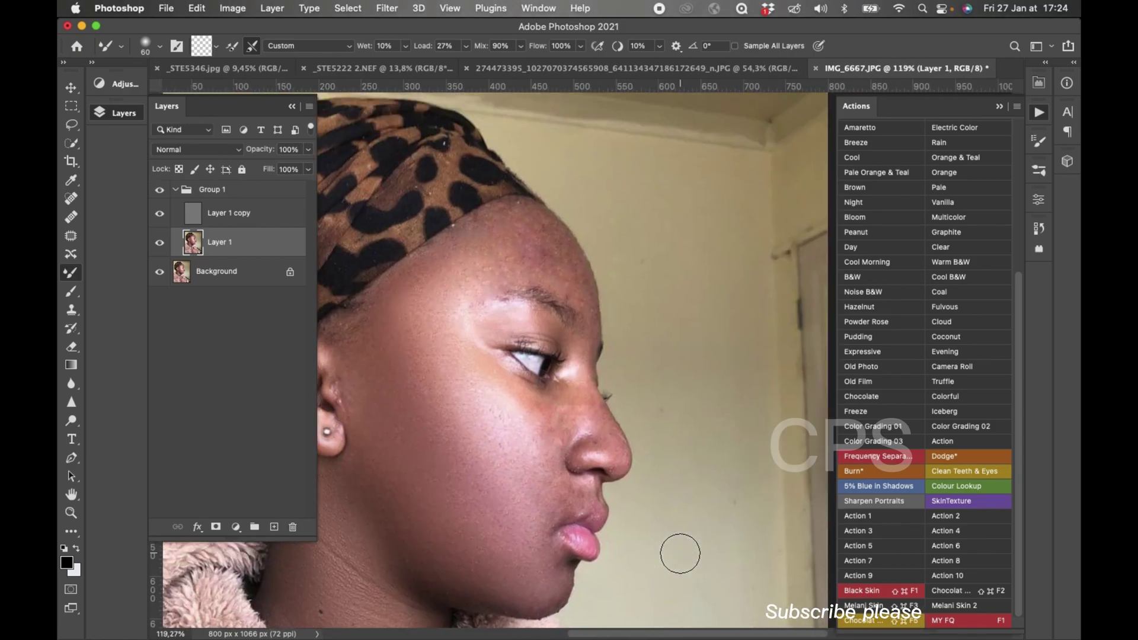
Step: Smooth the skin along the nose bridge, then enlarge the brush to 60
scroll(680, 554, "up", 1)
scroll(607, 475, "up", 3)
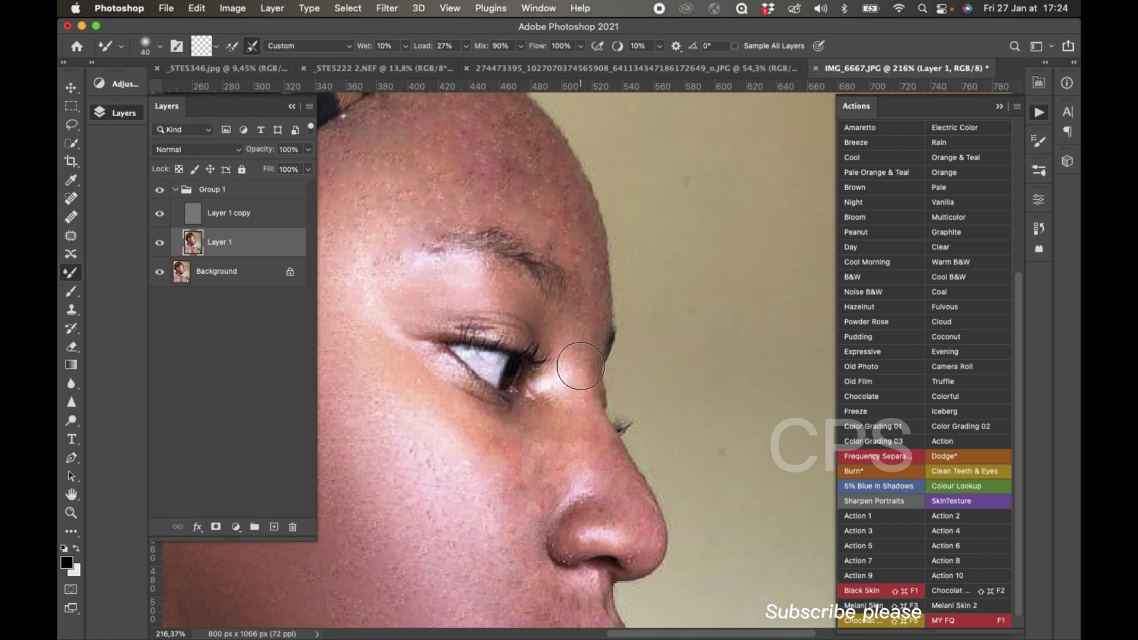
left_click_drag(580, 365, 574, 410)
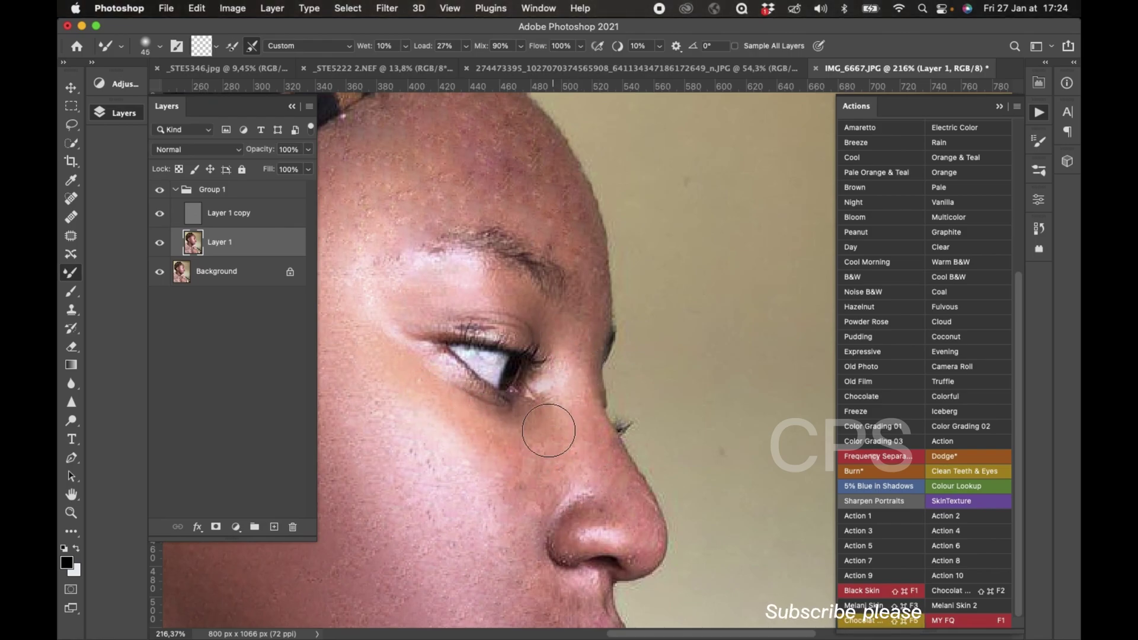
key("bracketright")
key("bracketright")
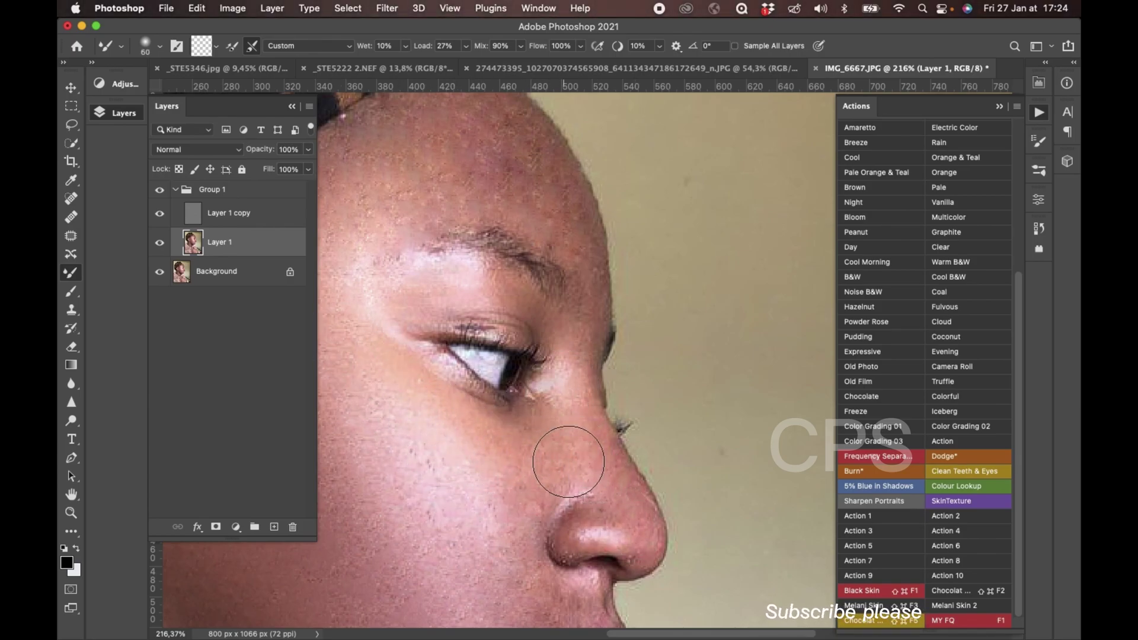
Step: Blend the forehead and under-eye skin, varying brush size between 70, 50 and 30
scroll(533, 599, "down", 3)
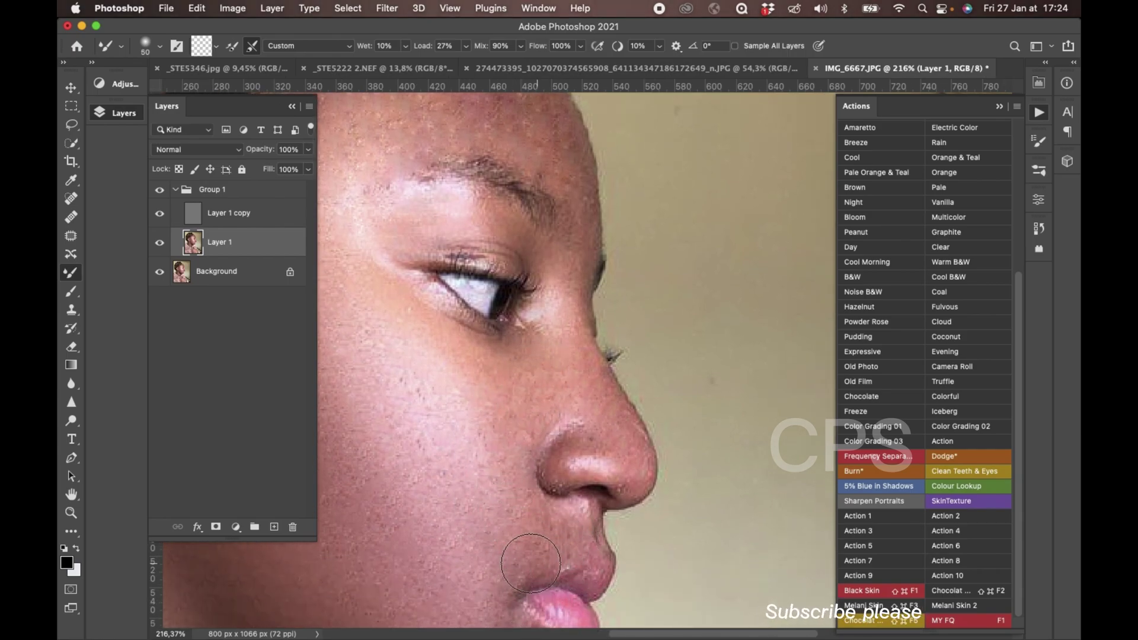
scroll(463, 479, "up", 5)
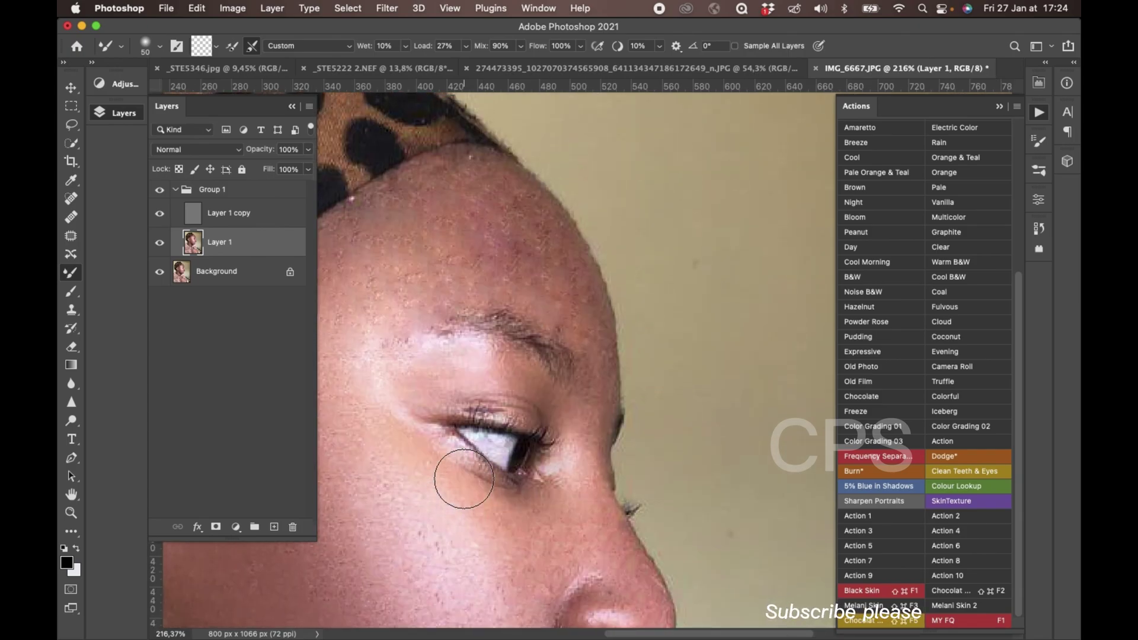
key("bracketright")
key("bracketright")
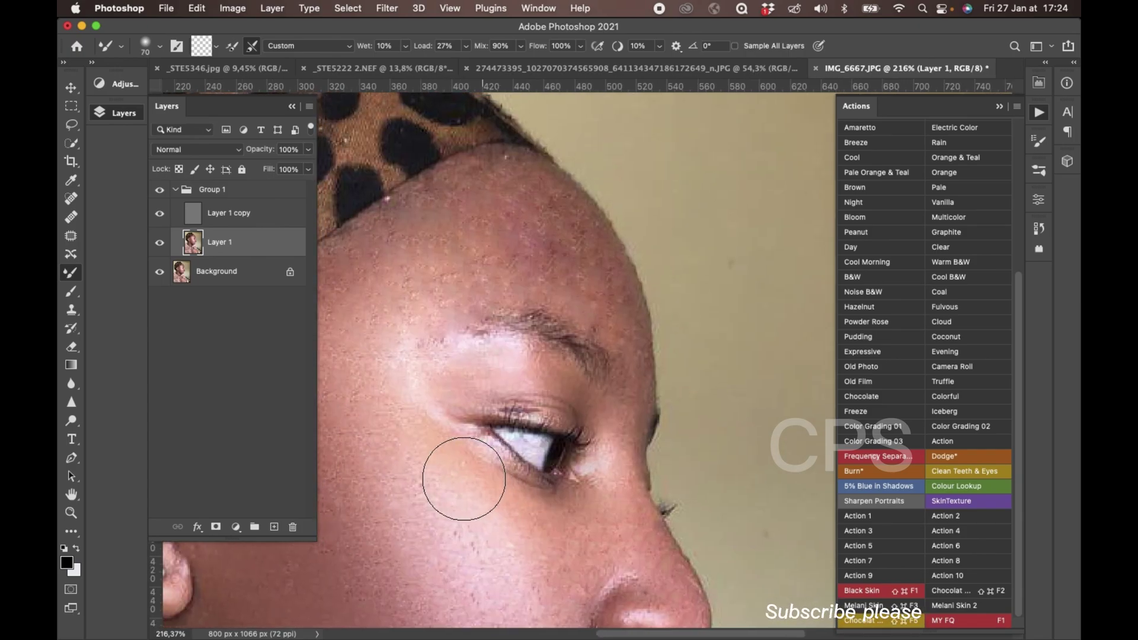
scroll(464, 479, "left", 2)
mouse_move(488, 281)
left_mouse_down()
mouse_move(437, 366)
mouse_move(437, 300)
mouse_move(565, 241)
left_mouse_up()
key("bracketleft")
key("bracketleft")
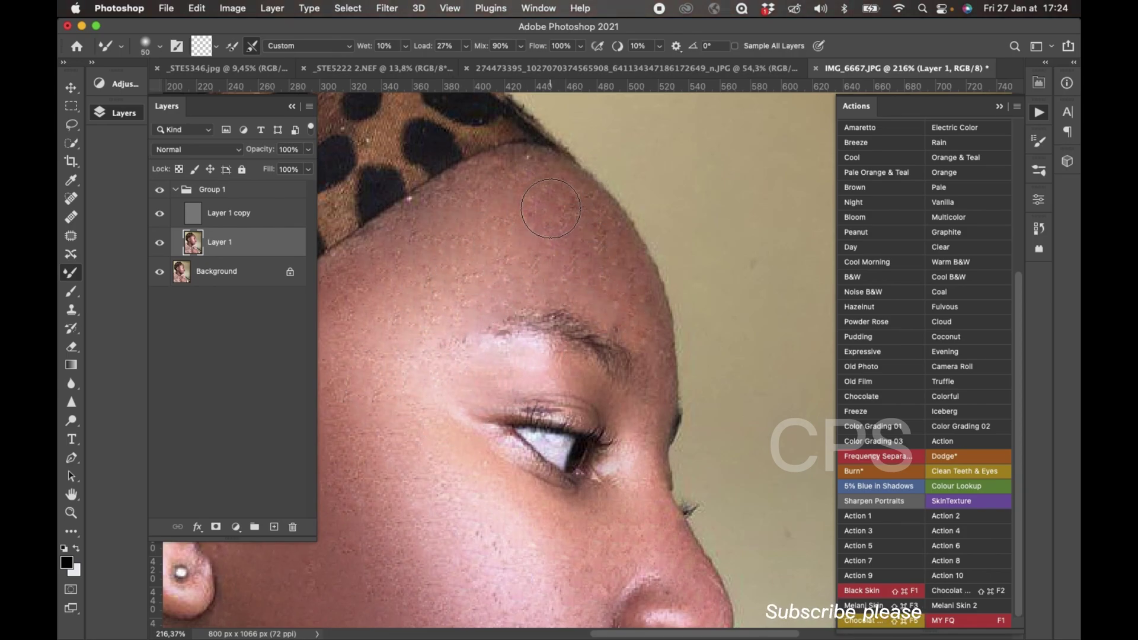
key("bracketleft")
key("bracketleft")
key("bracketright")
key("bracketright")
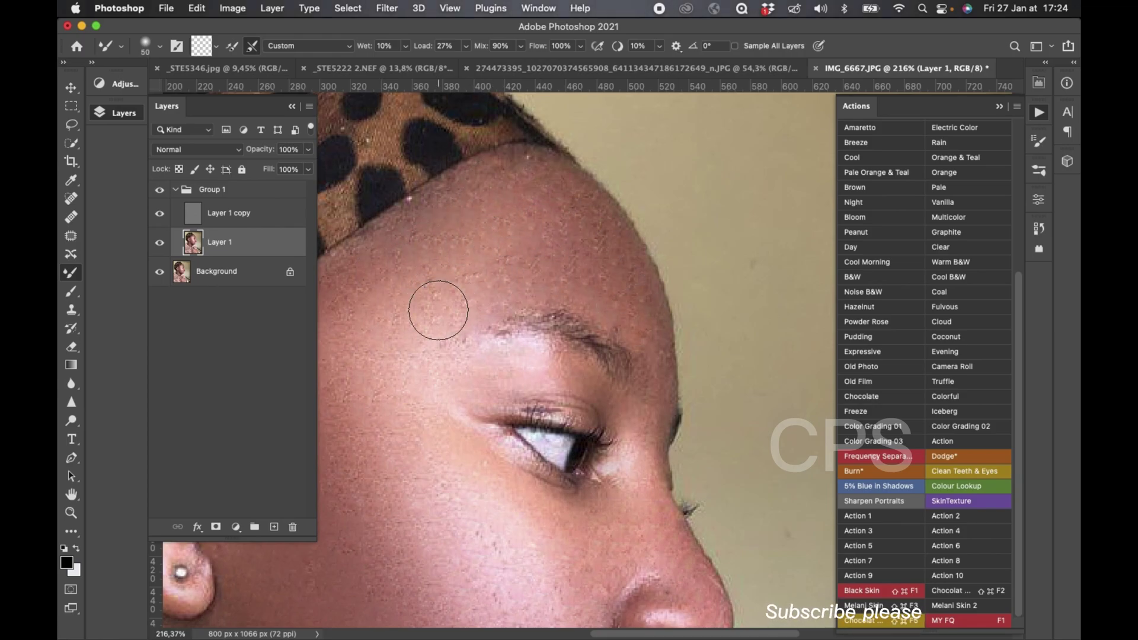
scroll(439, 315, "down", 10)
Step: Smooth the skin on the back of the hand and its lower edge
key("ctrl+0")
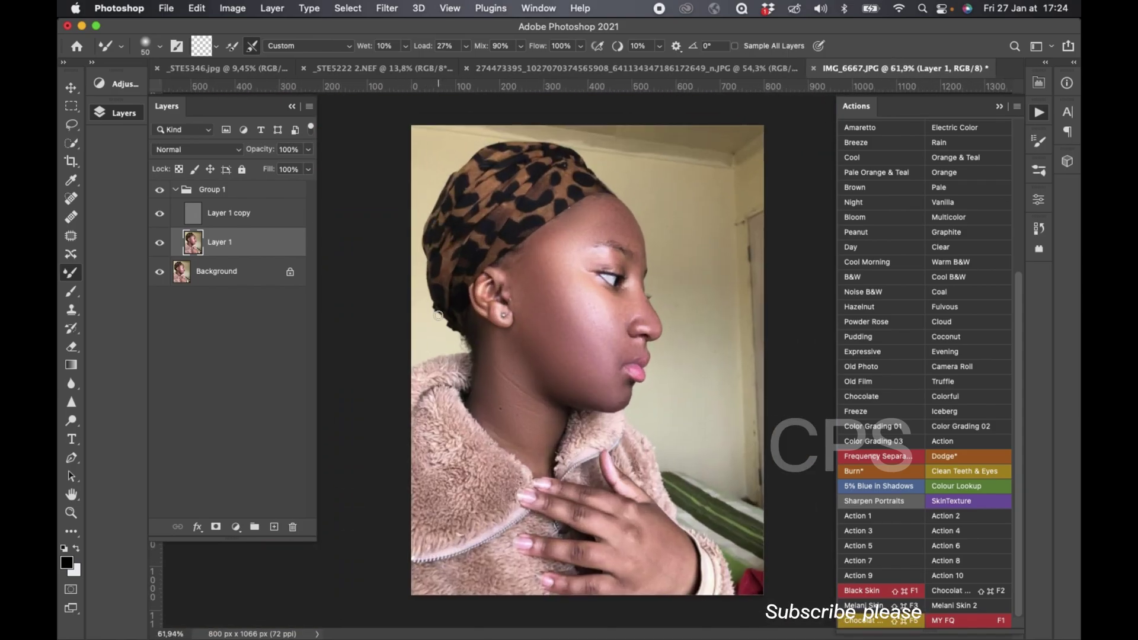
scroll(529, 426, "up", 5)
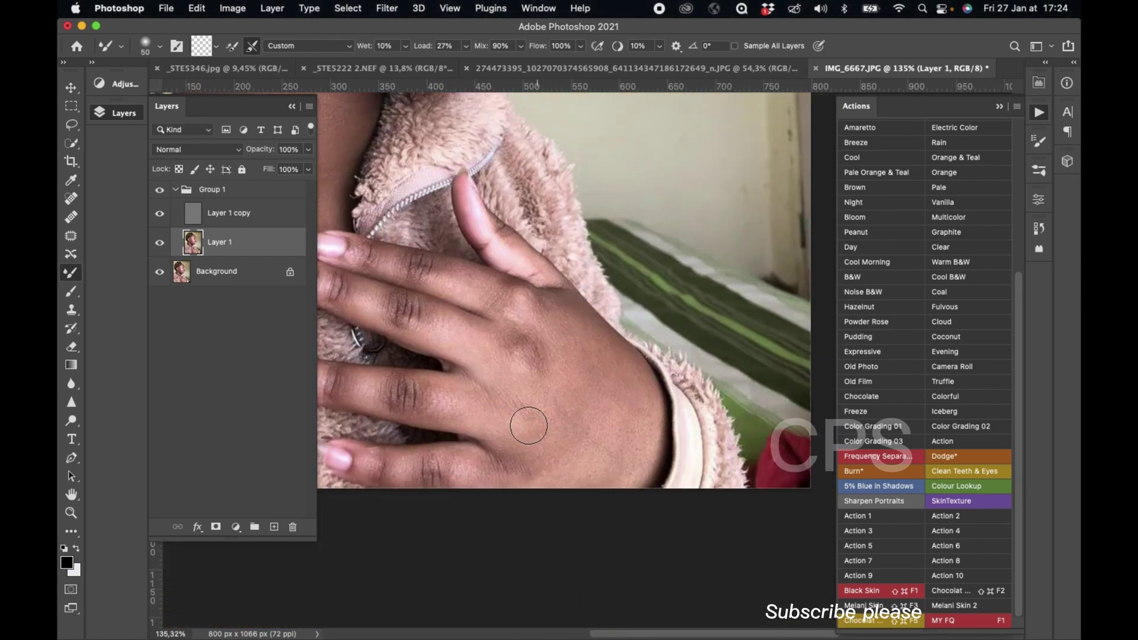
left_click_drag(421, 315, 514, 343)
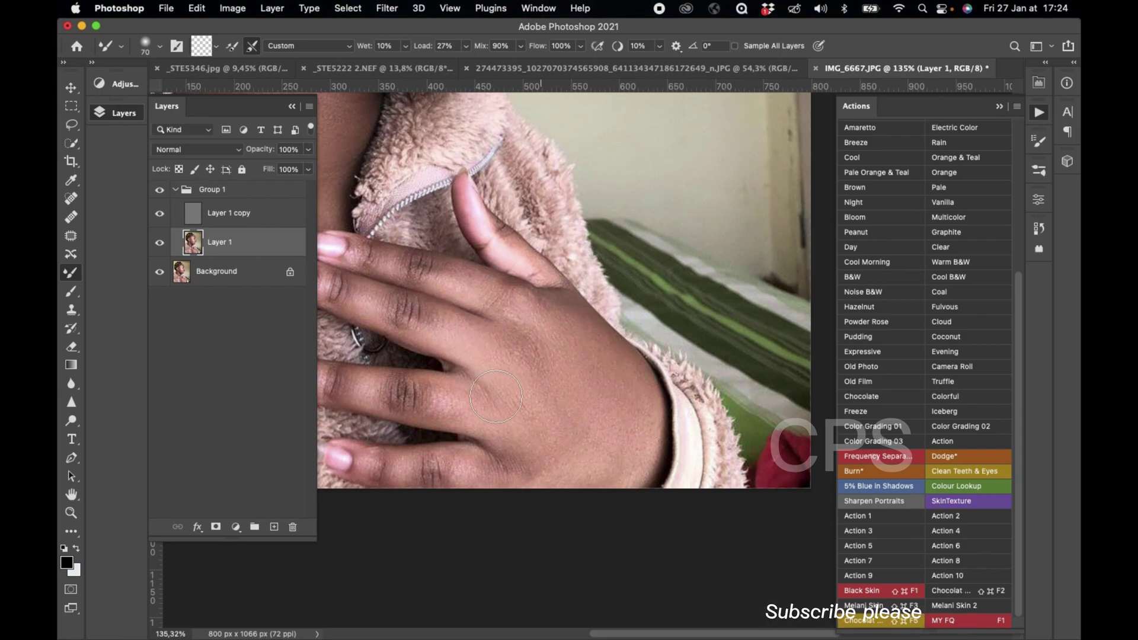
left_click_drag(487, 473, 607, 464)
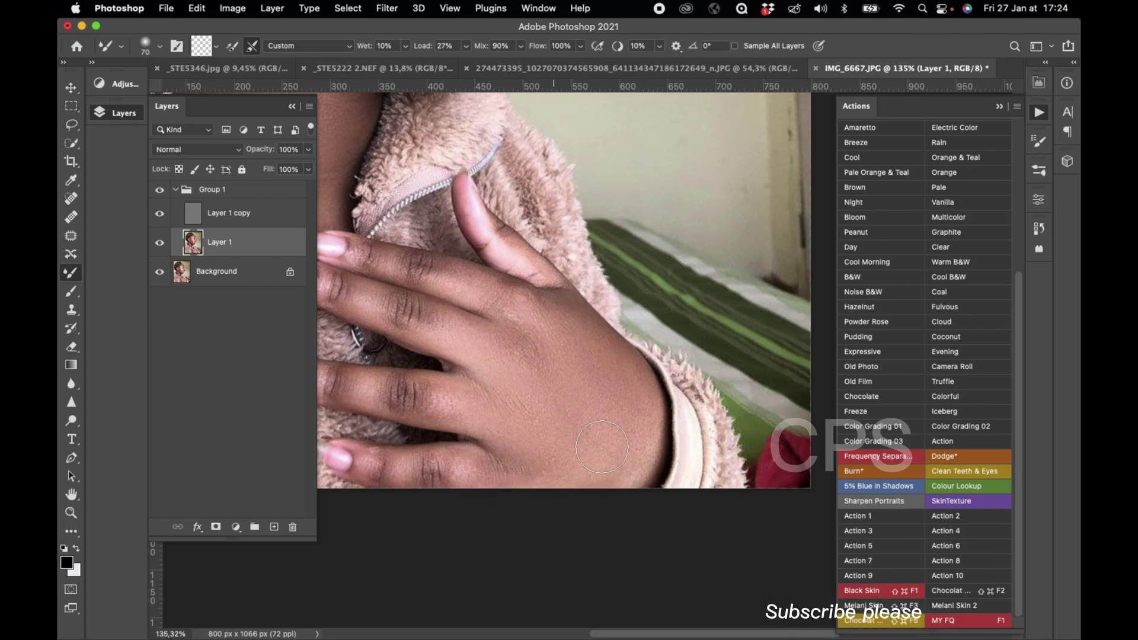
key("bracketleft")
key("bracketleft")
scroll(602, 447, "down", 3)
scroll(604, 453, "left", 5)
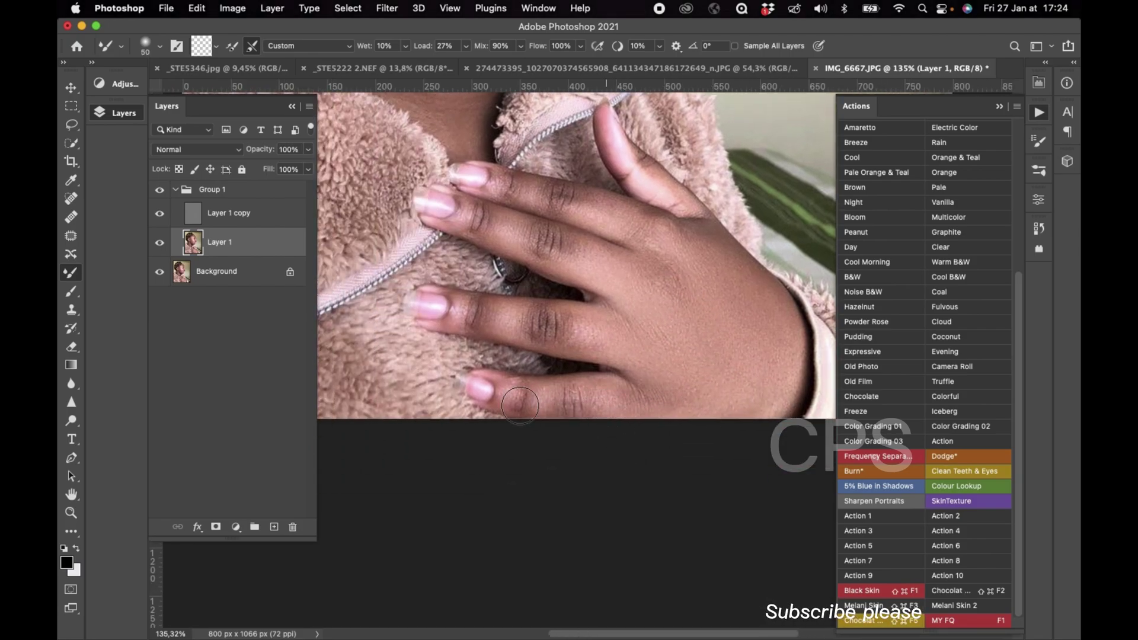
key("super+minus")
key("super+minus")
key("super+0")
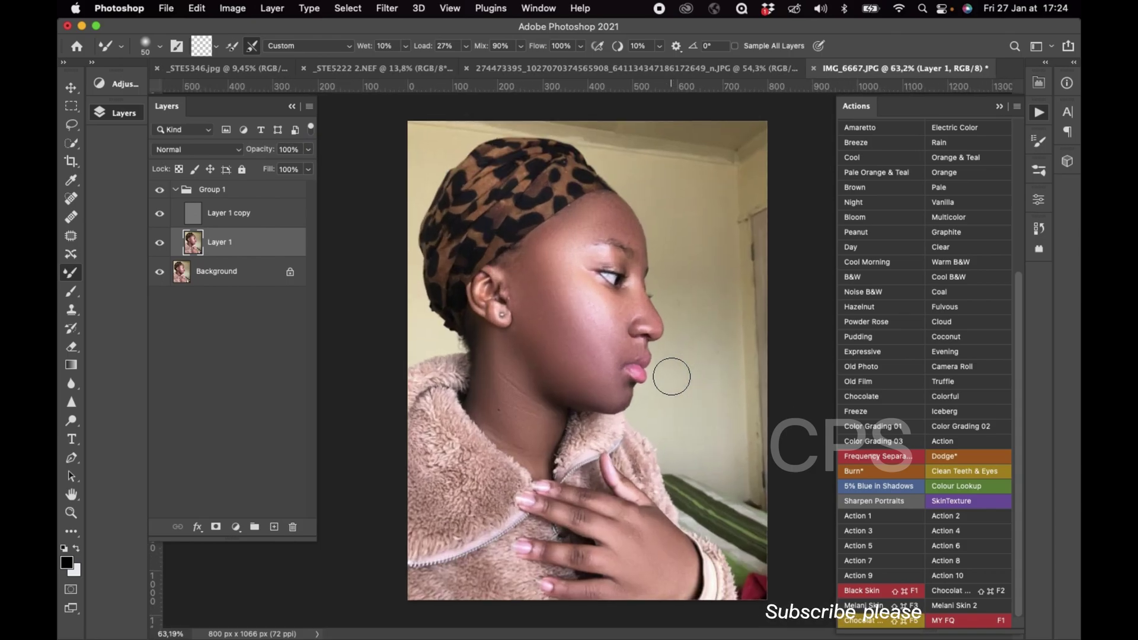
Step: Enlarge the Mixer Brush to 150 and blend the cheek, beside the mouth and neck
key("bracketright")
scroll(672, 377, "up", 3)
key("bracketright")
key("bracketright")
key("bracketright")
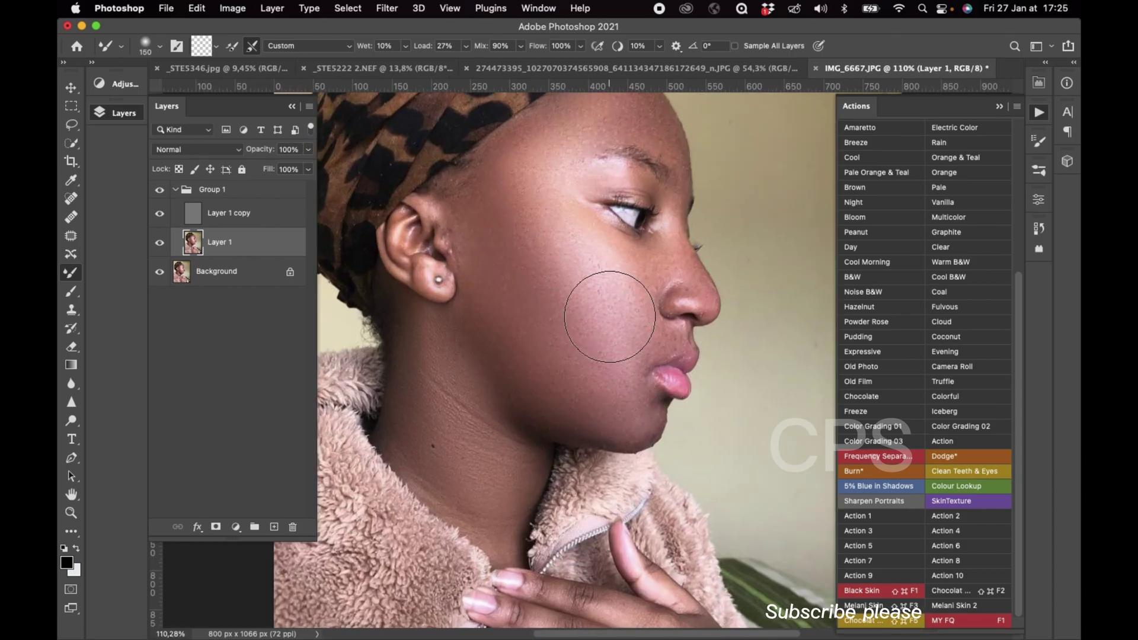
scroll(595, 305, "down", 3)
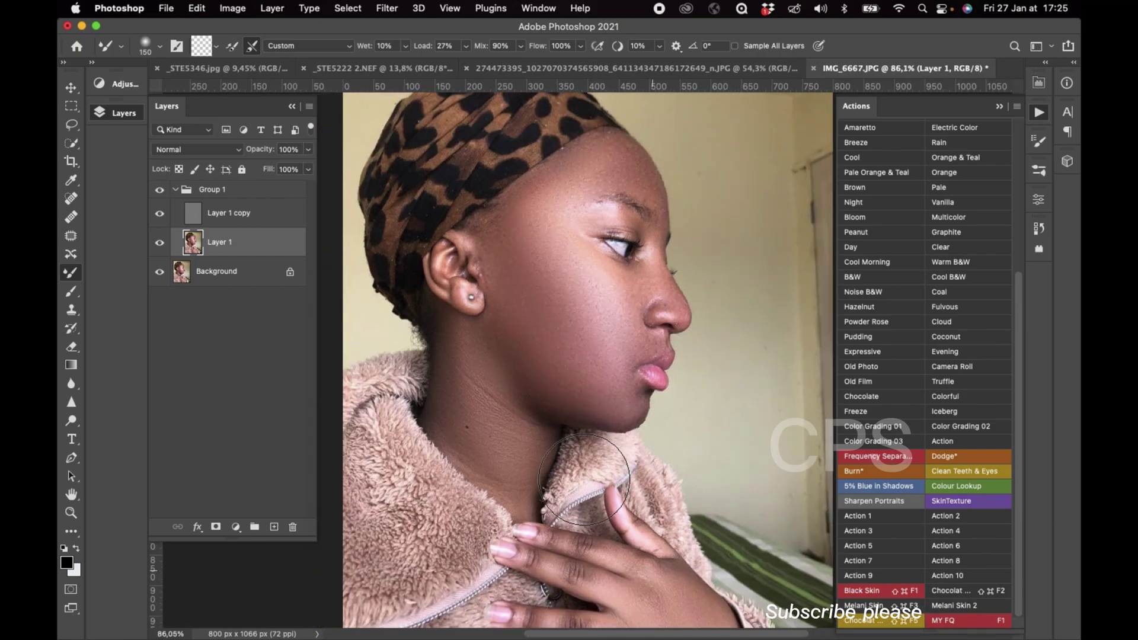
scroll(592, 527, "up", 3)
scroll(584, 533, "up", 2)
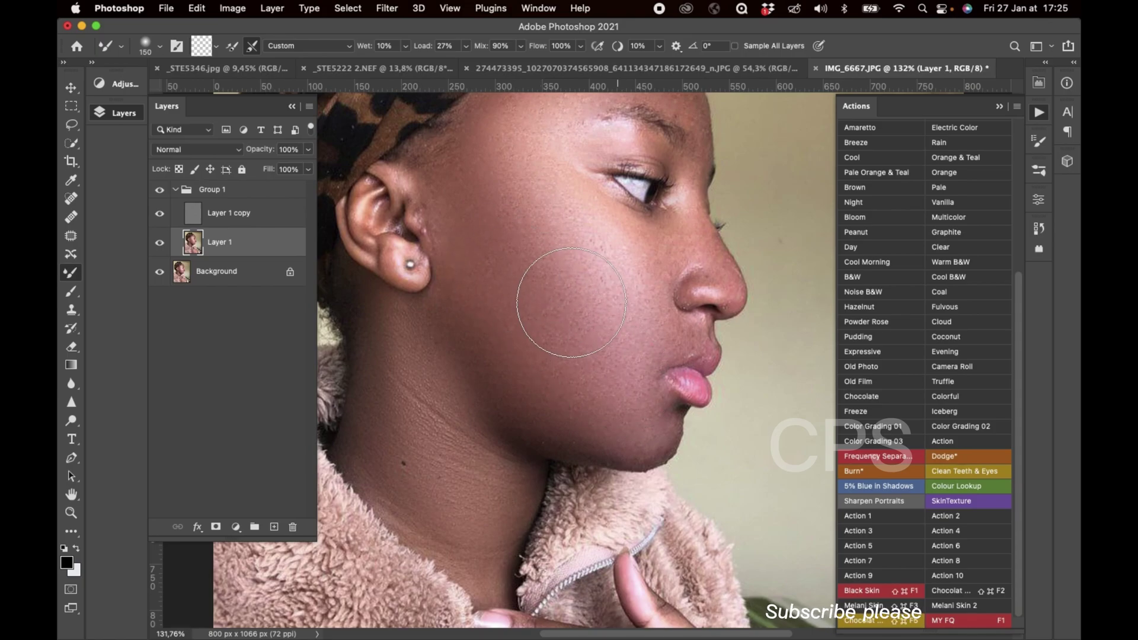
scroll(569, 332, "down", 3)
scroll(587, 368, "down", 3)
scroll(603, 391, "down", 2)
scroll(603, 391, "up", 4)
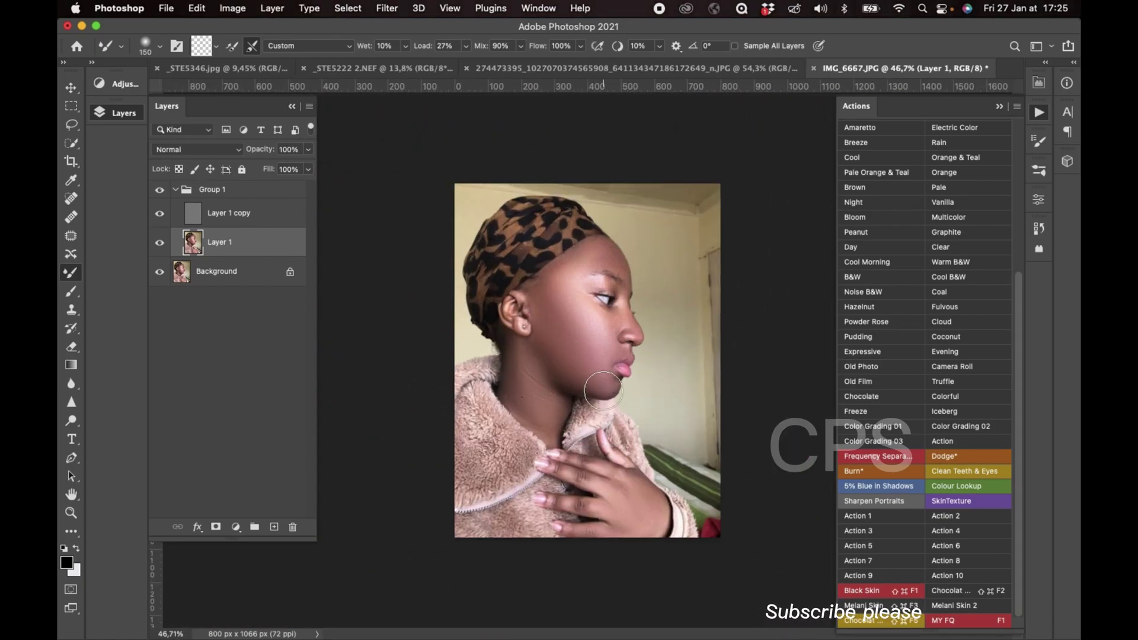
scroll(604, 393, "up", 2)
scroll(604, 394, "down", 1)
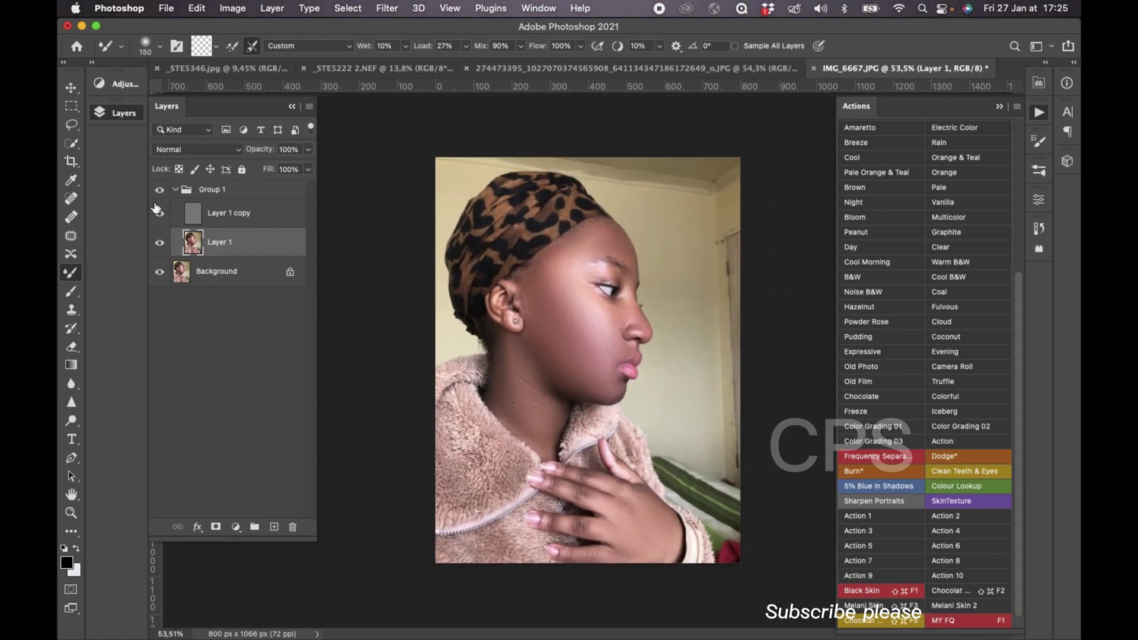
left_click(159, 193)
left_click(159, 190)
left_click(159, 191)
scroll(550, 236, "down", 1)
scroll(550, 235, "up", 1)
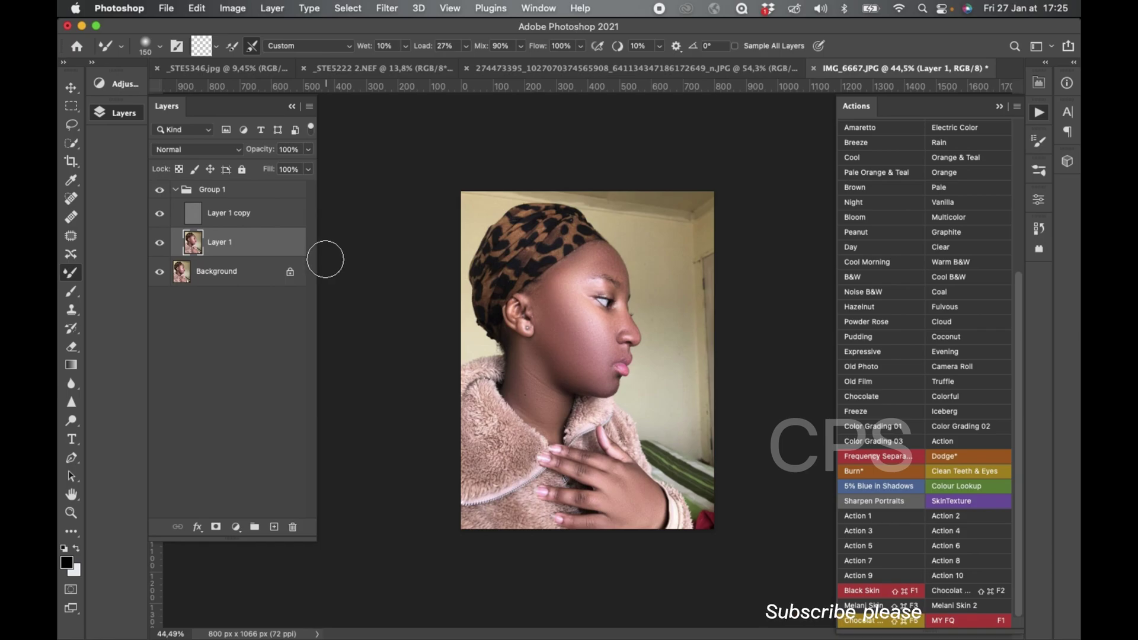
right_click(242, 273)
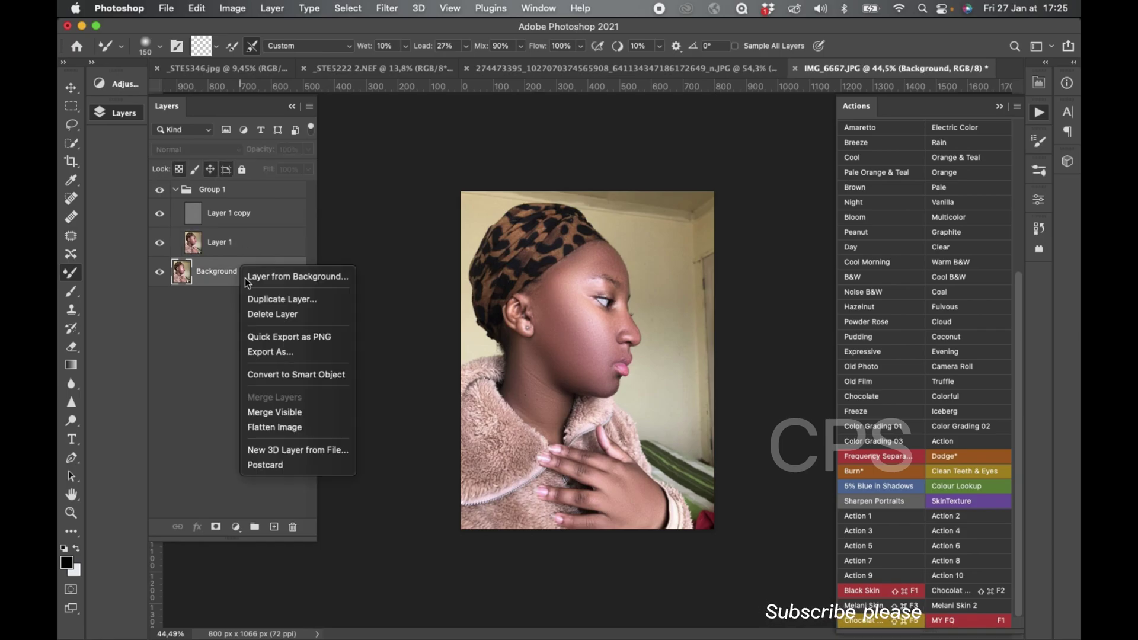
left_click(335, 427)
scroll(670, 326, "up", 2)
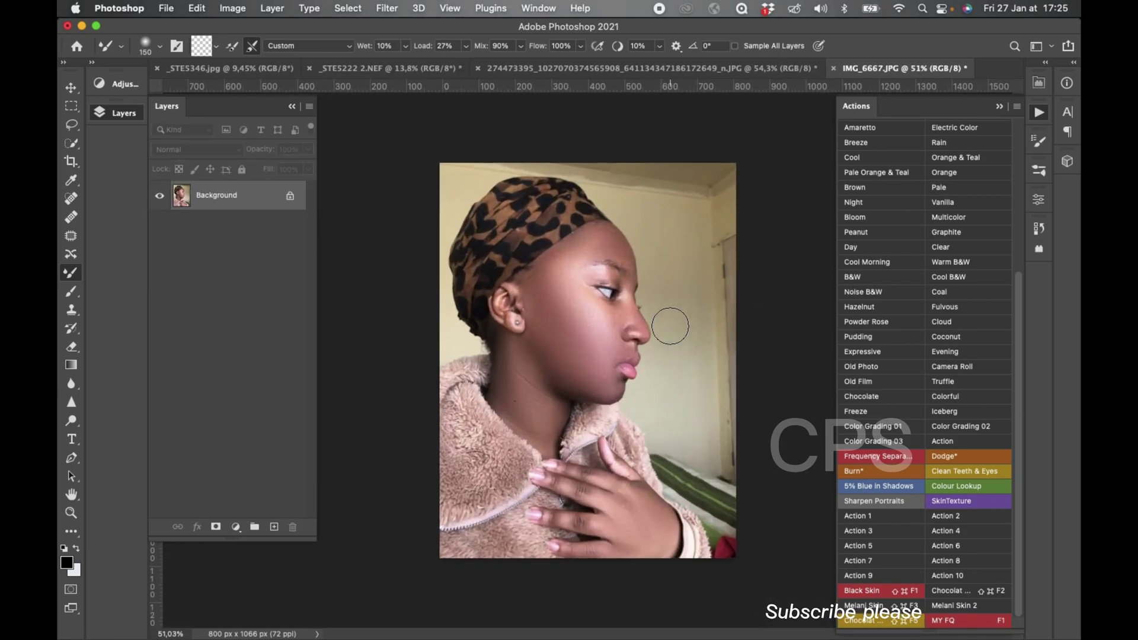
scroll(670, 326, "up", 2)
scroll(670, 326, "up", 2)
scroll(670, 326, "down", 2)
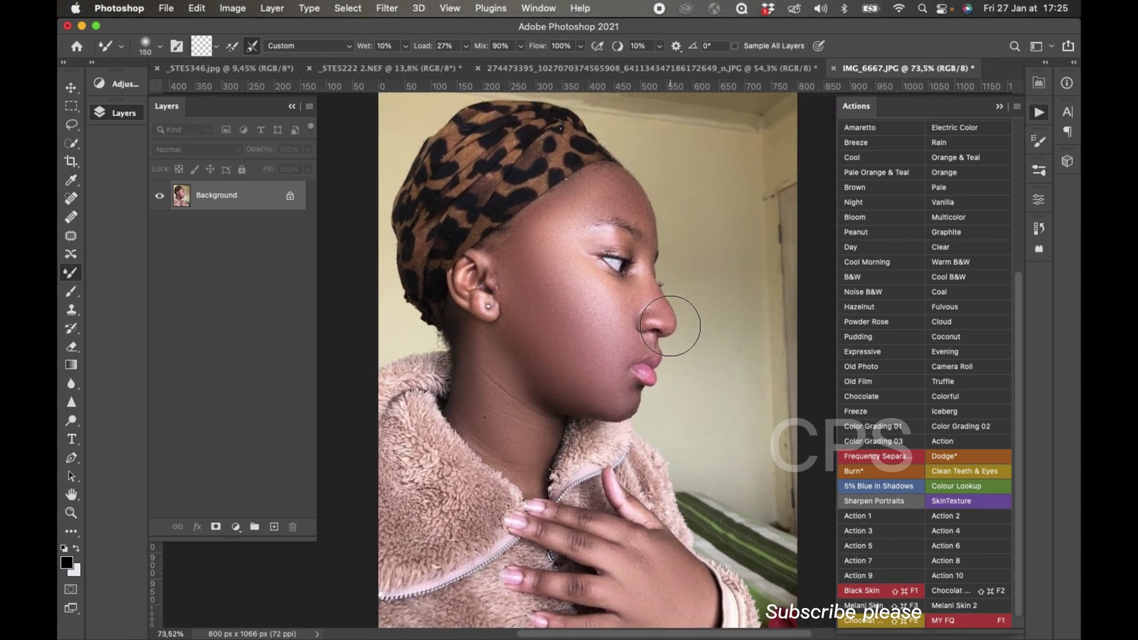
scroll(670, 327, "down", 2)
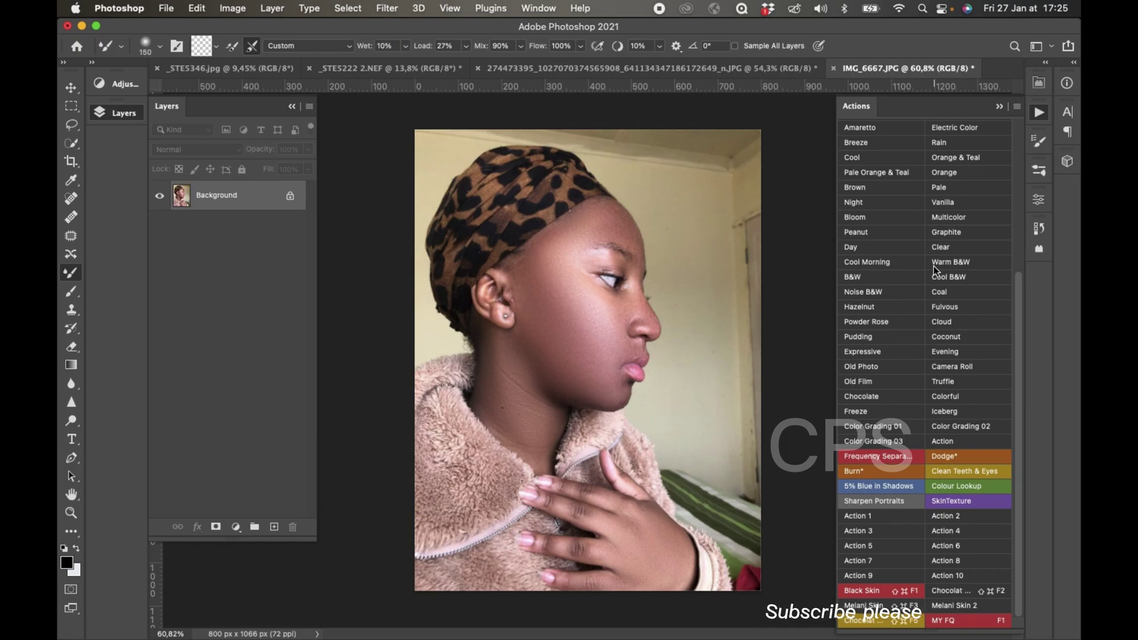
scroll(935, 269, "up", 4)
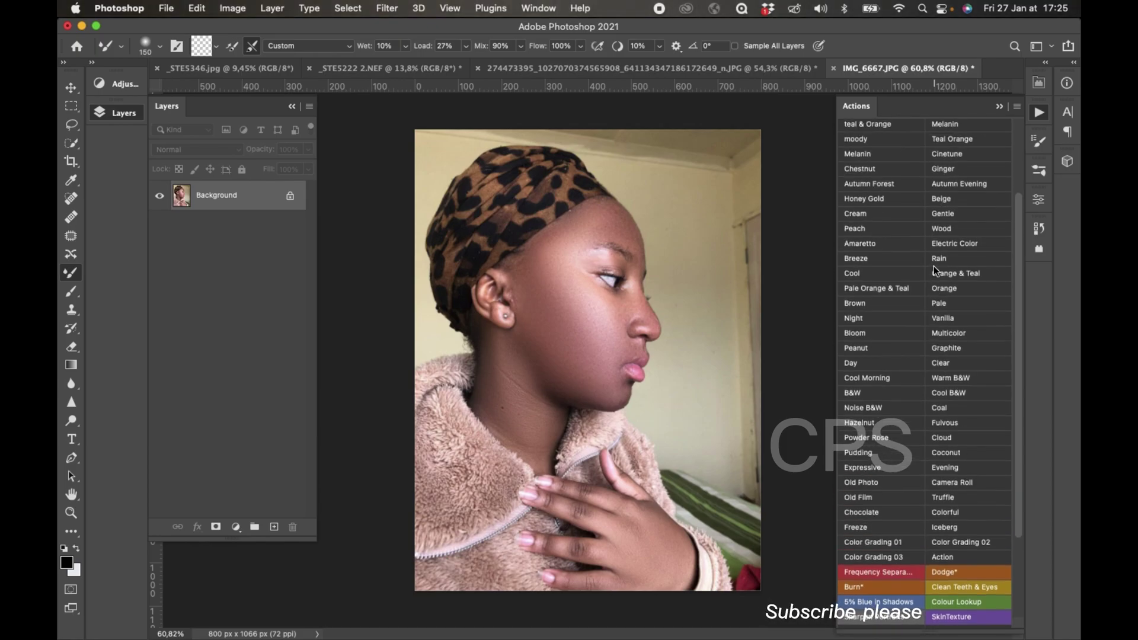
scroll(935, 270, "down", 4)
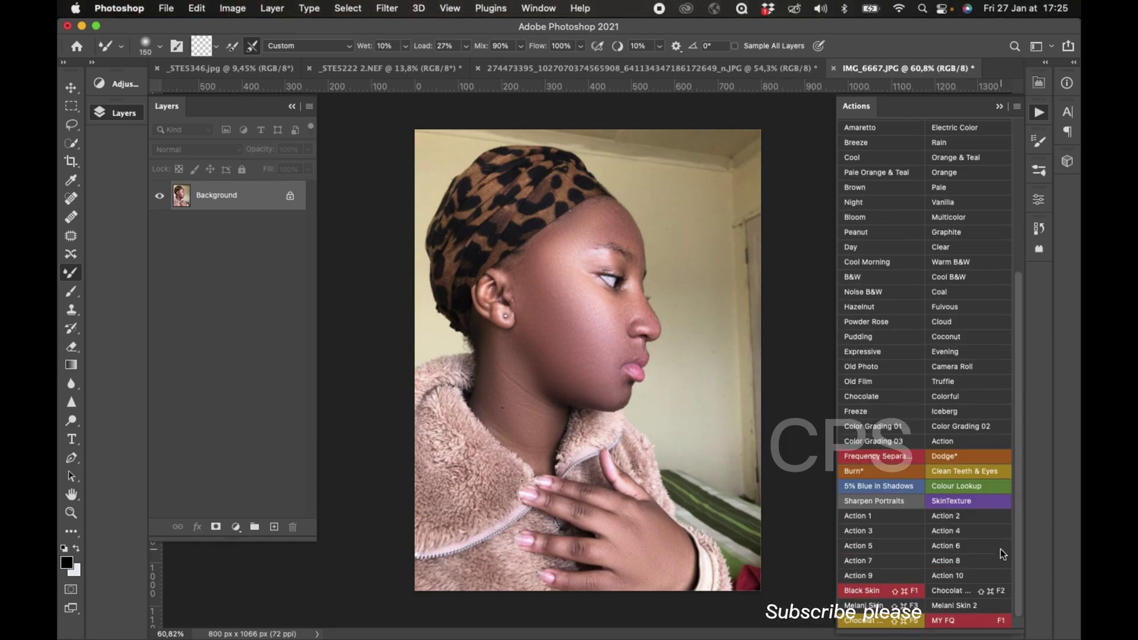
Step: Run MY FQ, accept its Gaussian Blur, and select Layer 1 in Group 1
left_click(959, 622)
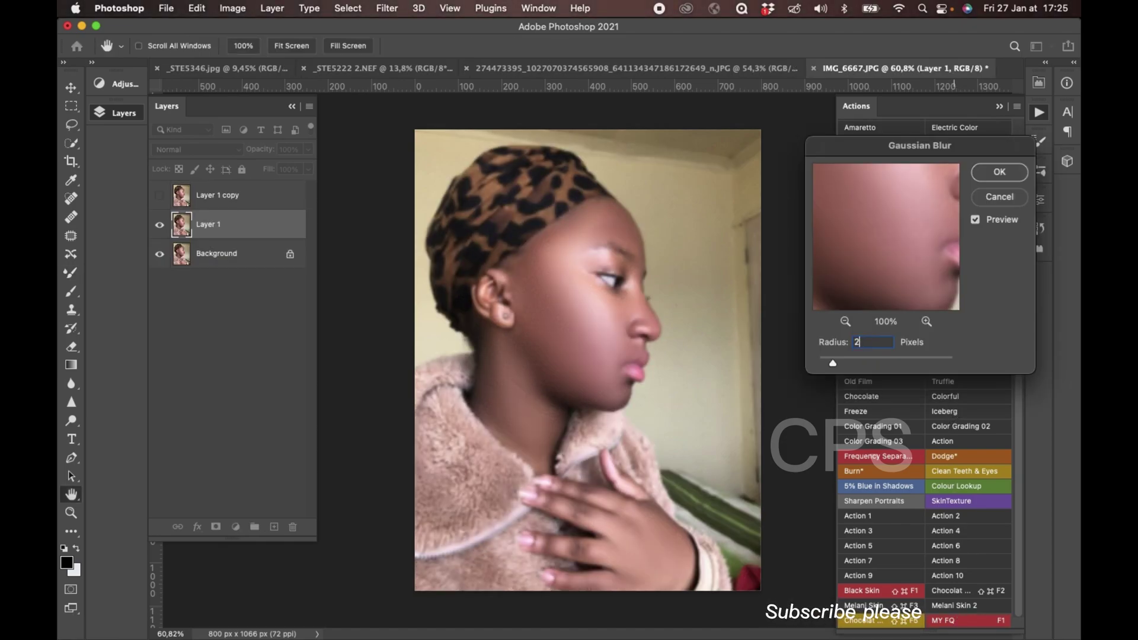
key("Return")
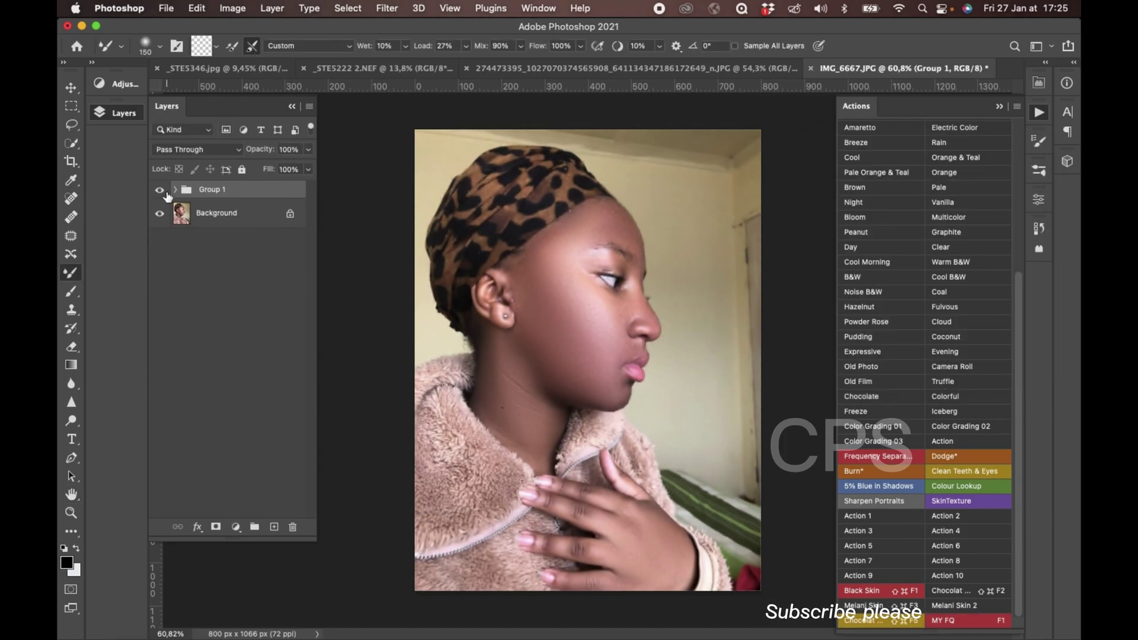
left_click(176, 189)
left_click(237, 242)
Step: Blend the cheek and forehead skin with a cleaned, smaller Mixer Brush
key("b")
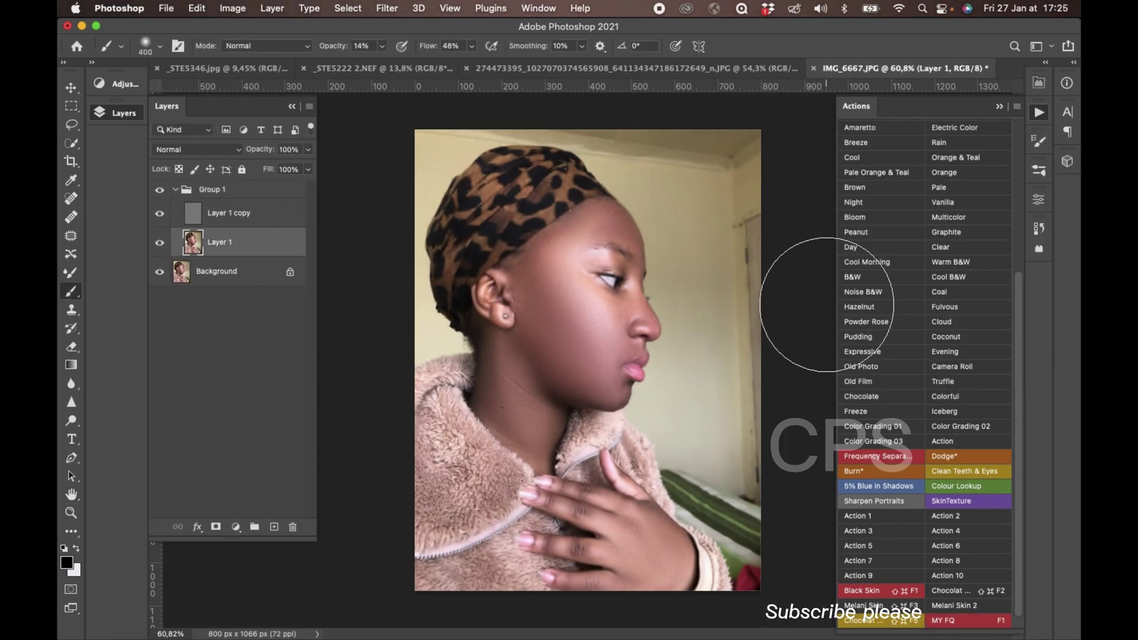
scroll(827, 306, "up", 3)
left_click(70, 275)
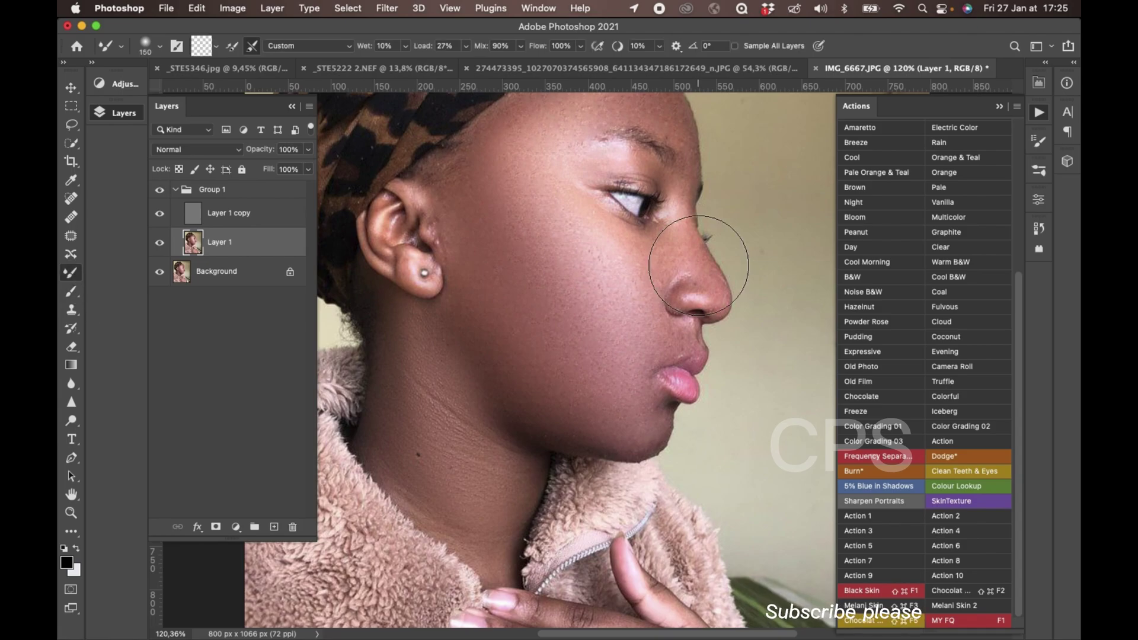
left_click(215, 46)
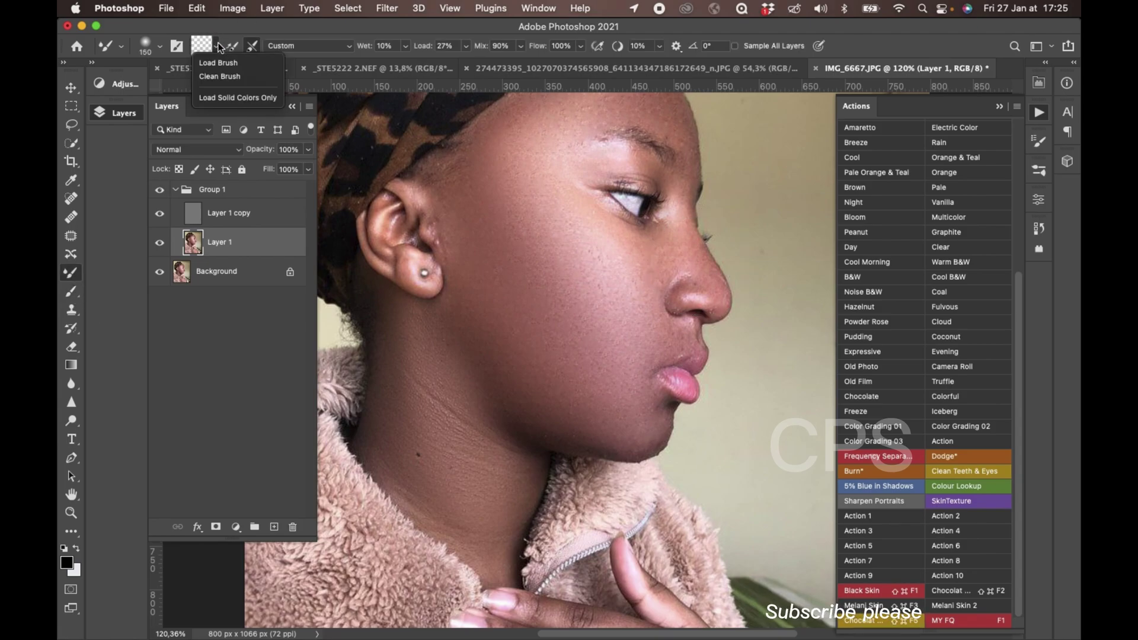
left_click(237, 76)
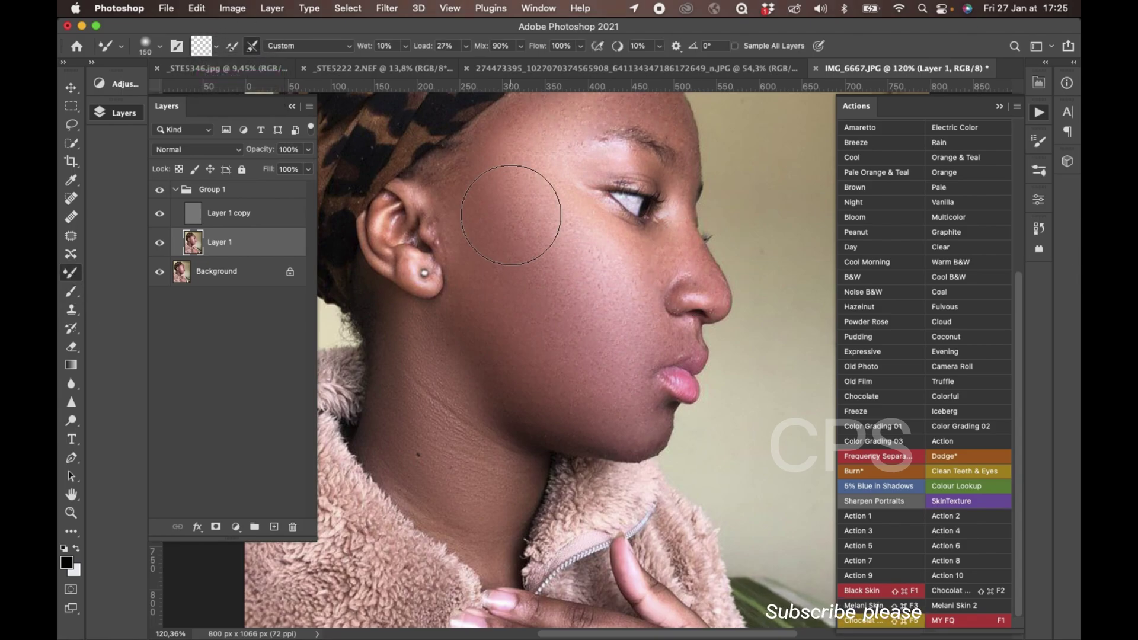
key("bracketleft")
key("bracketleft")
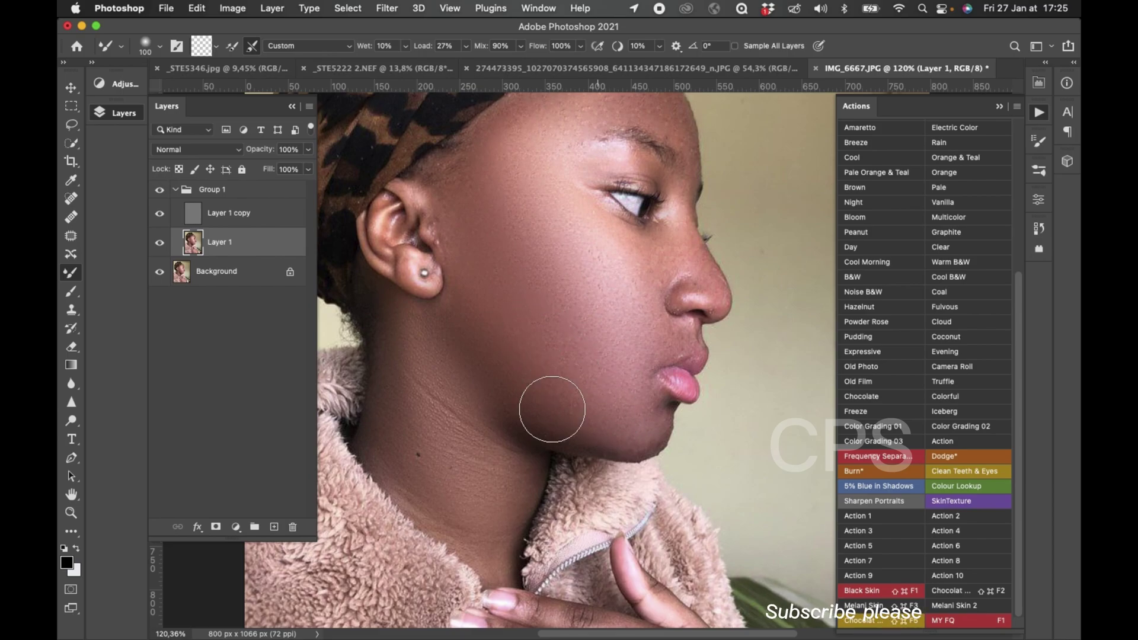
scroll(580, 396, "up", 5)
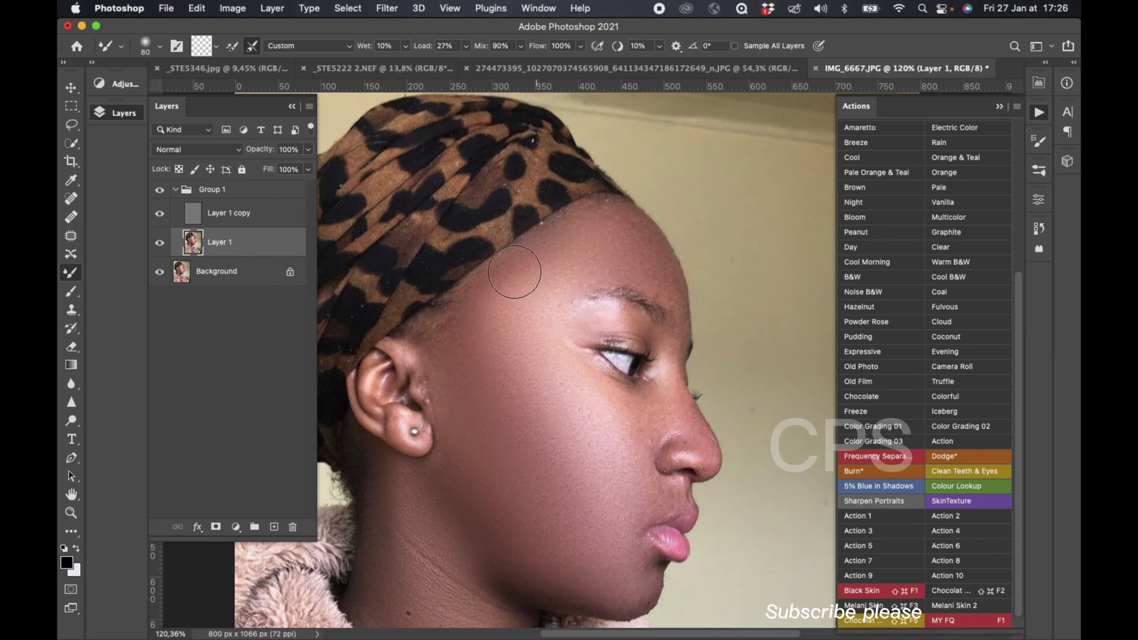
scroll(500, 297, "down", 3)
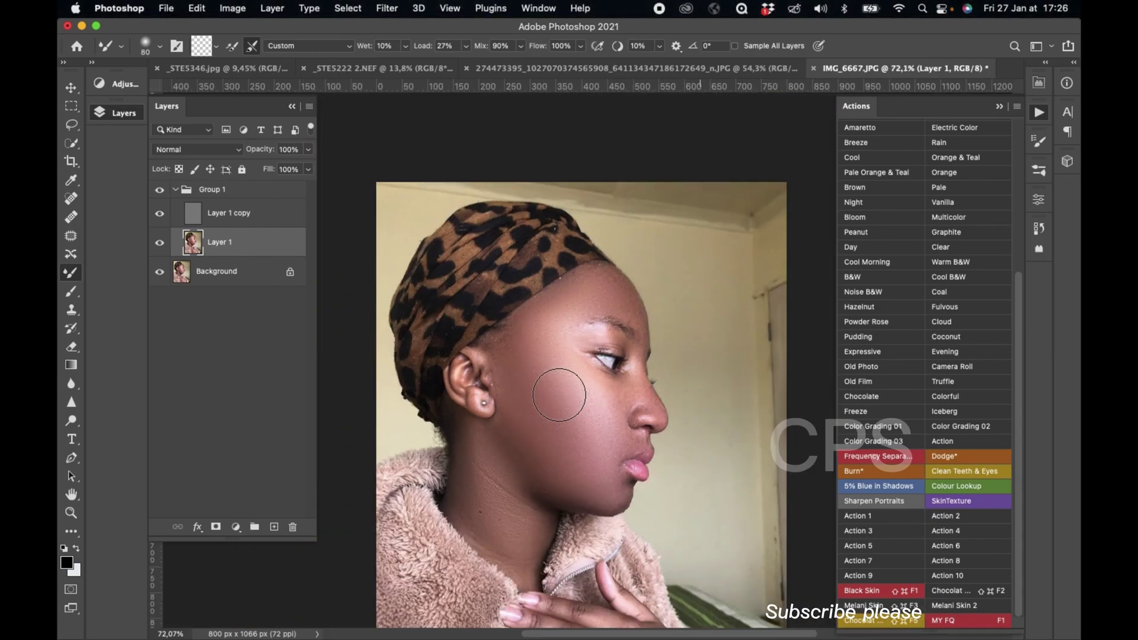
scroll(533, 344, "down", 3)
scroll(559, 395, "up", 4)
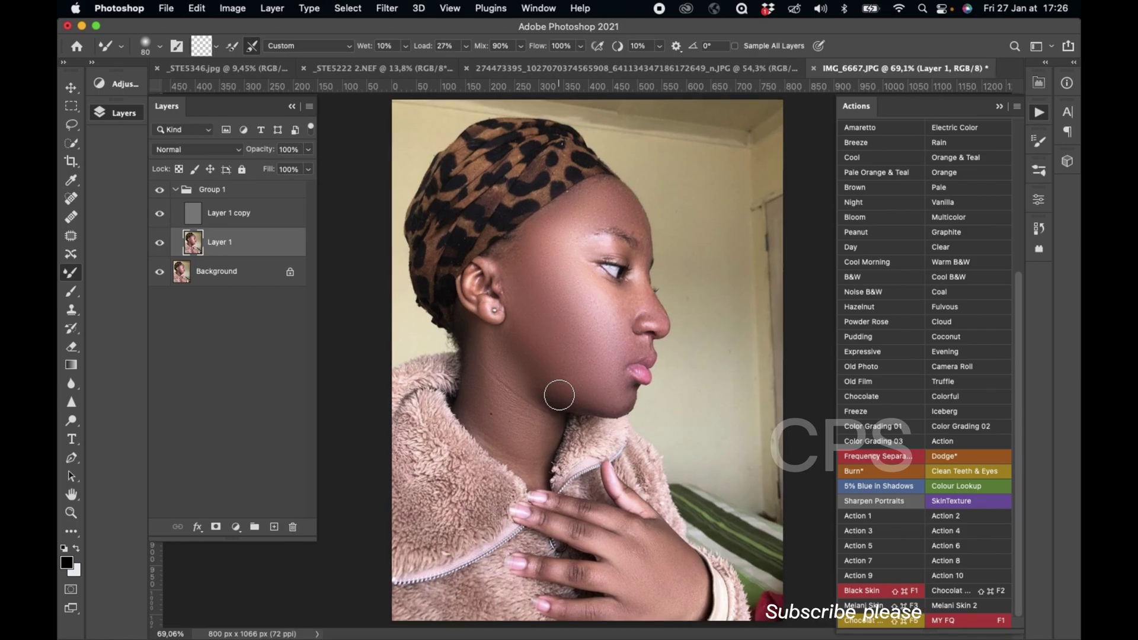
scroll(559, 395, "up", 2)
scroll(534, 379, "up", 1)
Step: Flatten to one Background and run the action adding a masked Vivid Light layer
right_click(242, 271)
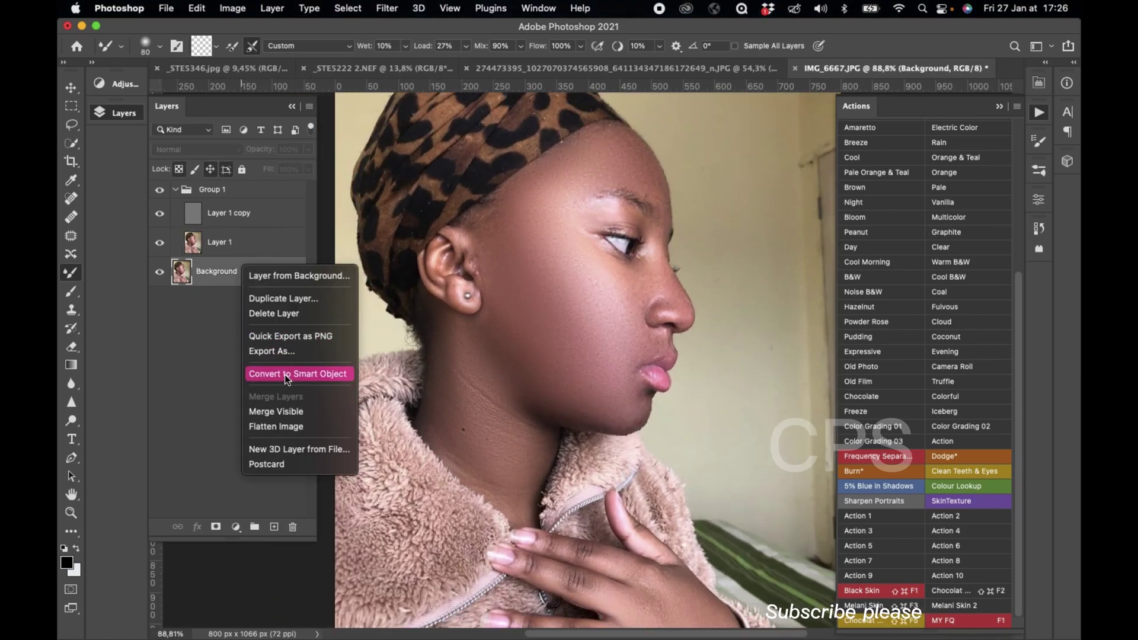
left_click(278, 423)
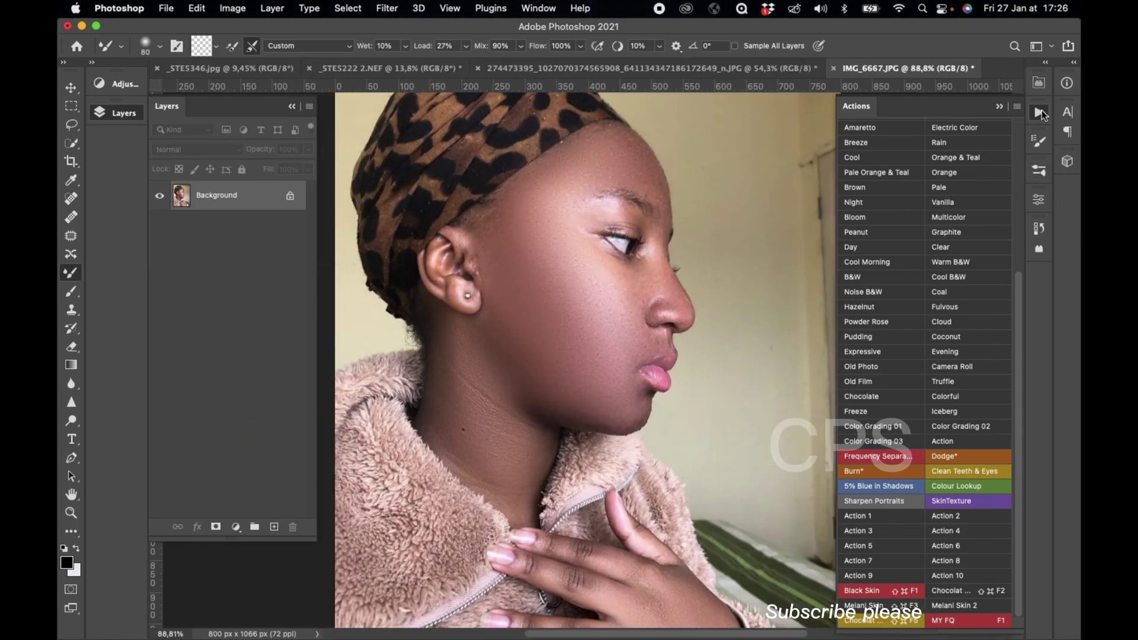
scroll(990, 354, "up", 1)
scroll(992, 355, "up", 6)
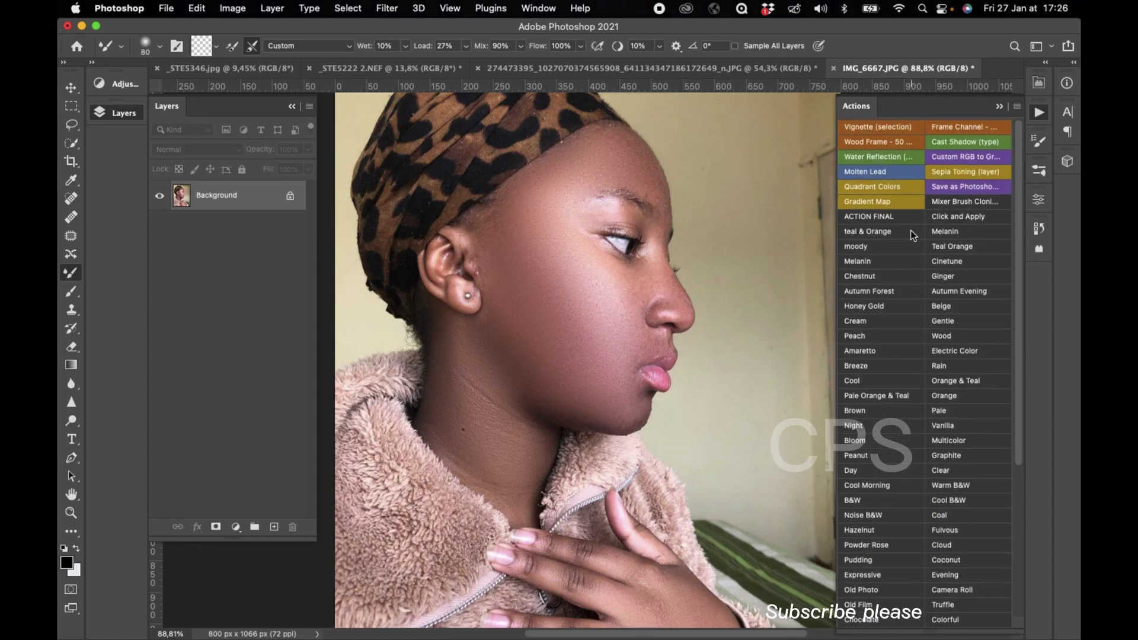
left_click(895, 224)
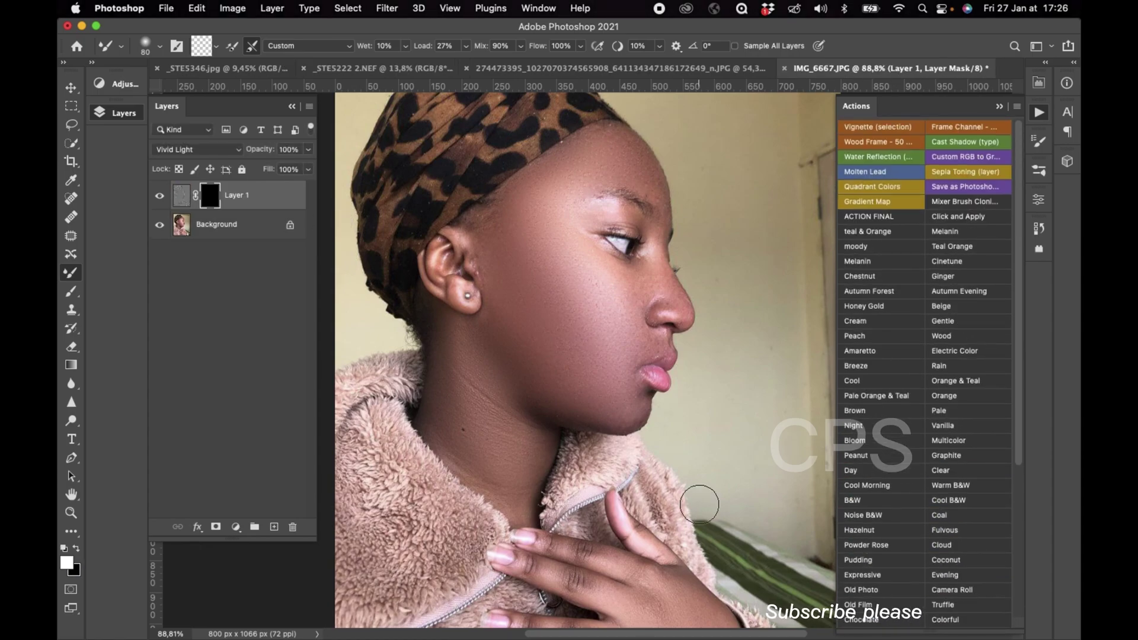
Step: Switch to the Brush tool and set its opacity to 58%
scroll(700, 504, "up", 3)
scroll(592, 315, "up", 3)
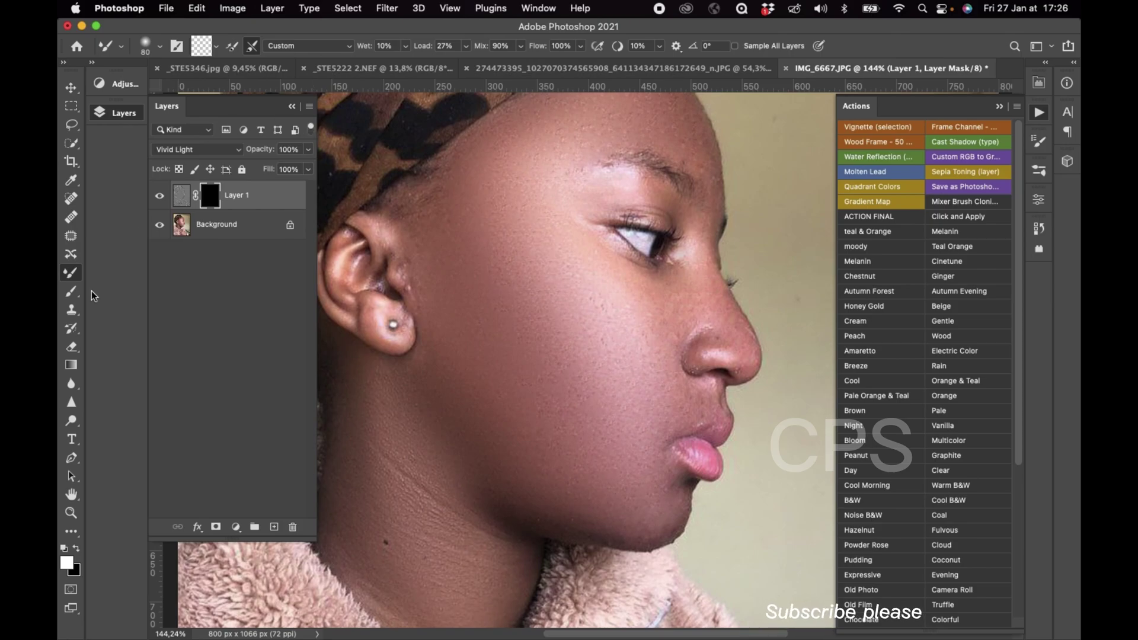
left_click(74, 297)
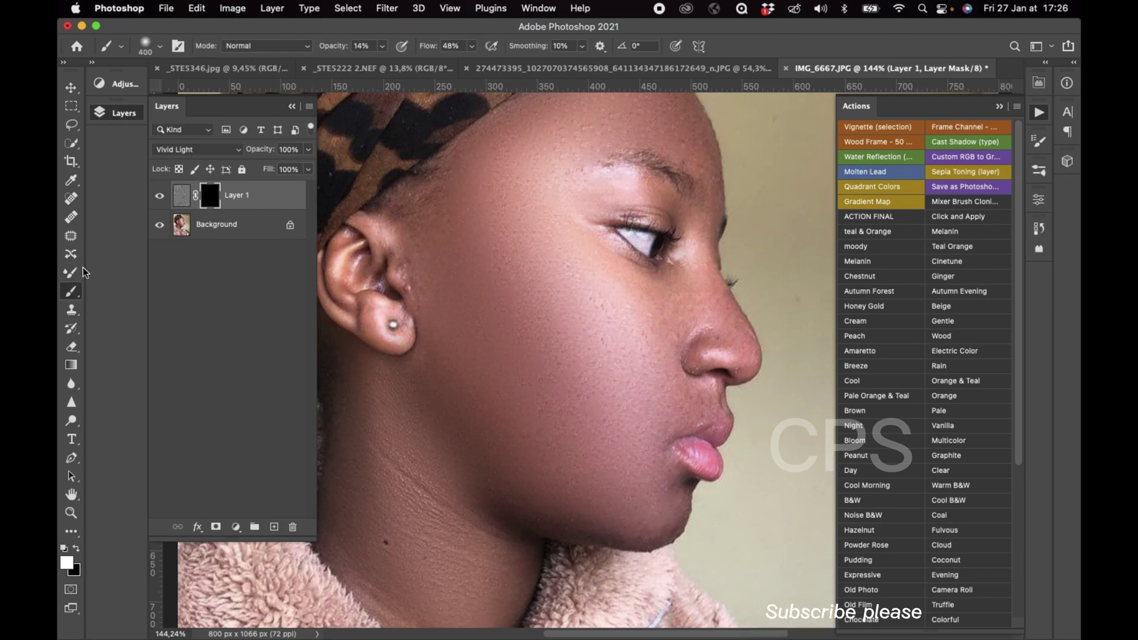
left_click(160, 47)
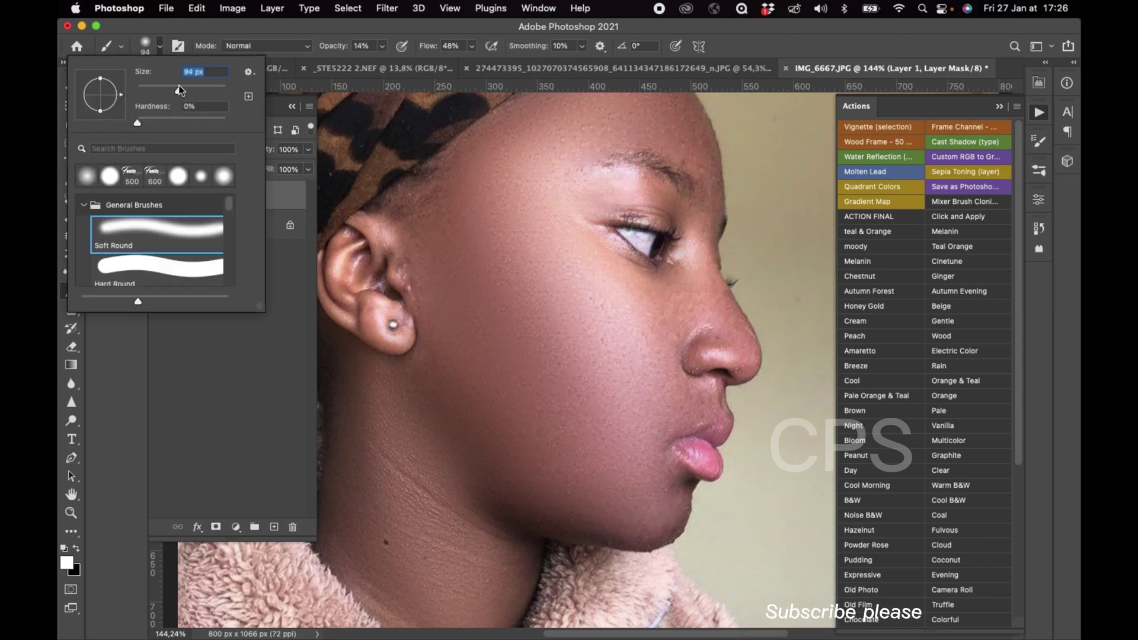
left_click_drag(383, 47, 473, 50)
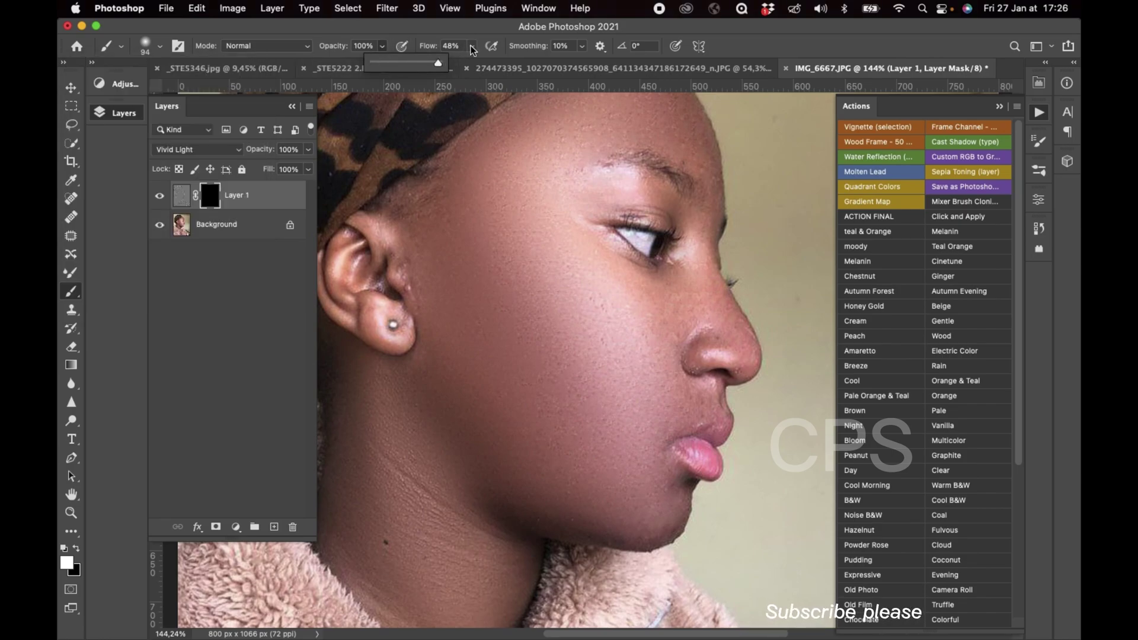
left_click(472, 47)
left_click(383, 46)
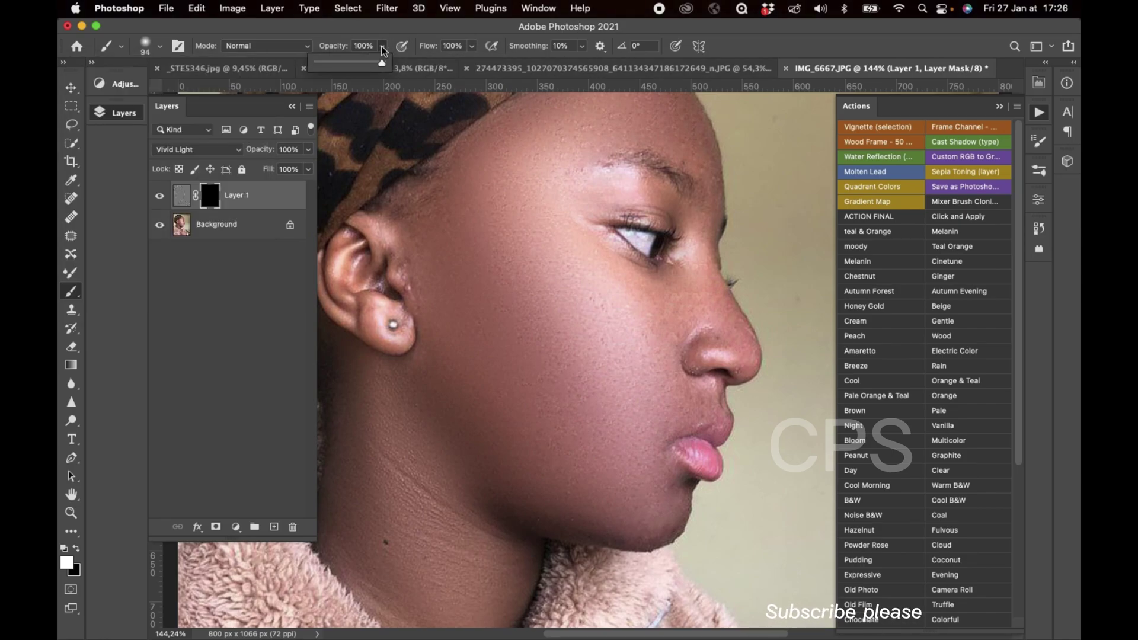
left_click(522, 240)
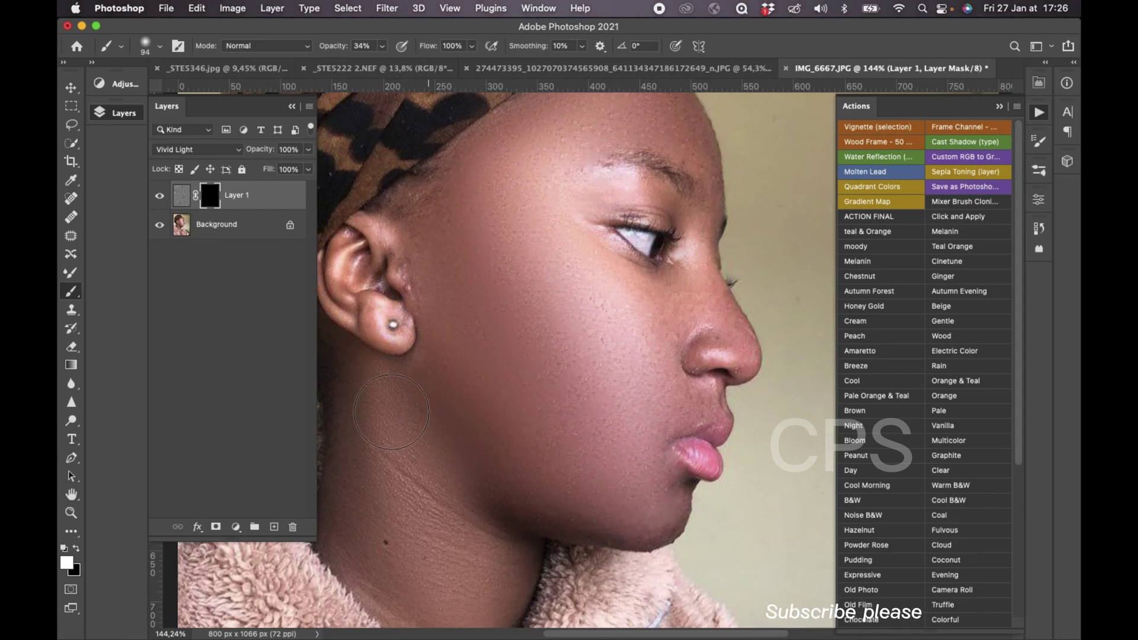
scroll(466, 565, "down", 5)
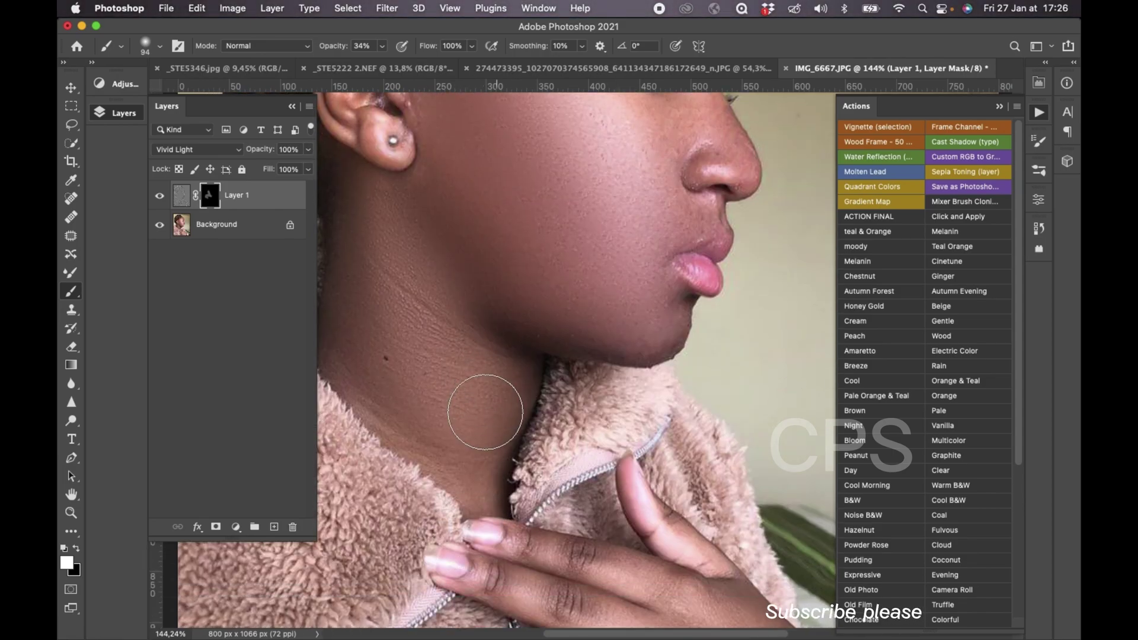
scroll(455, 437, "up", 1)
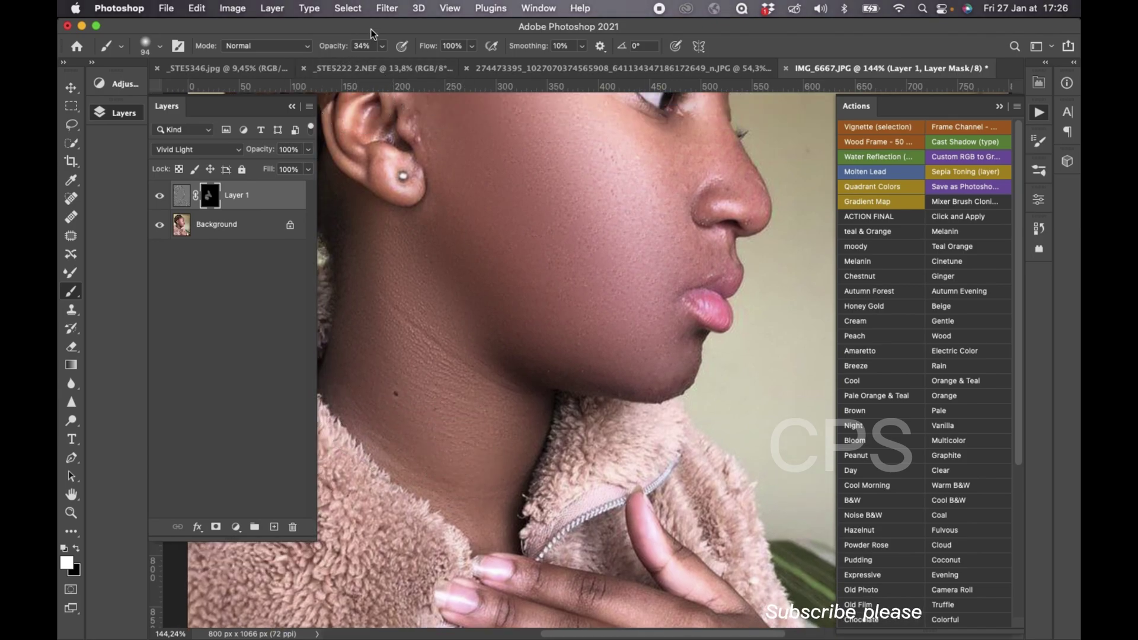
left_click(382, 47)
left_click_drag(394, 61, 400, 62)
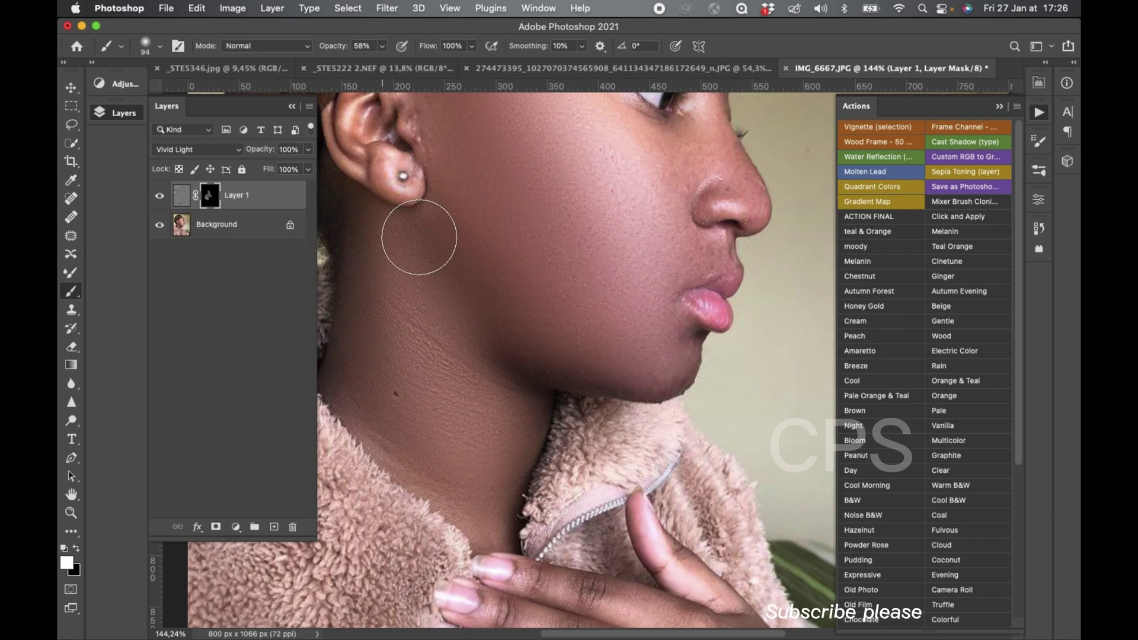
Step: Paint the mask over the nose, cheek, eye corner and upper lip with a smaller brush
scroll(533, 341, "up", 2)
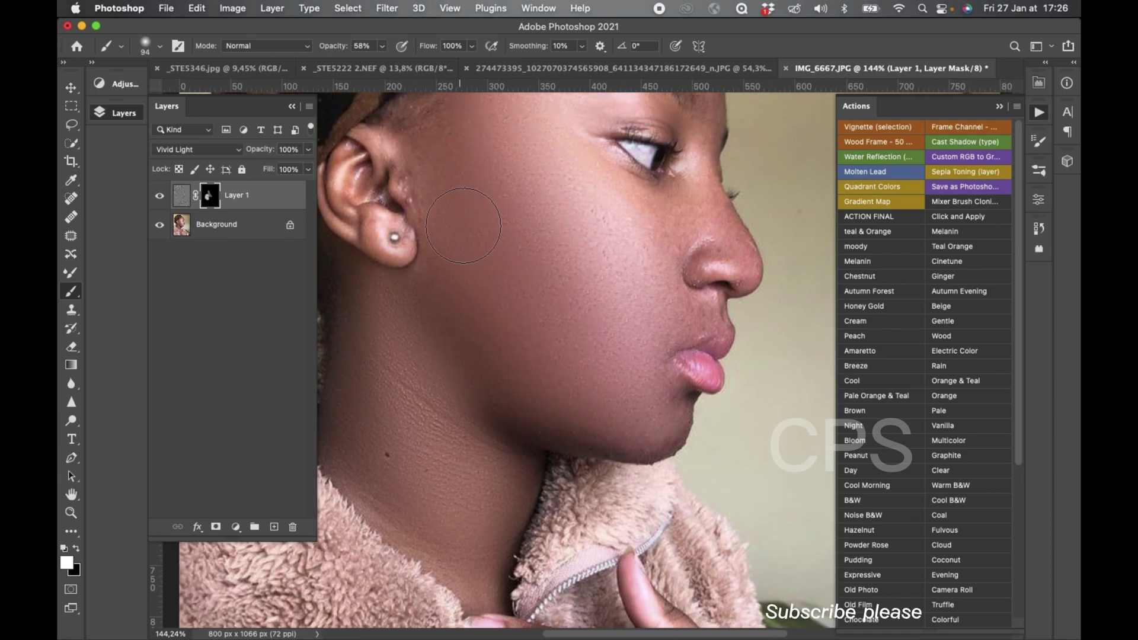
scroll(464, 226, "up", 5)
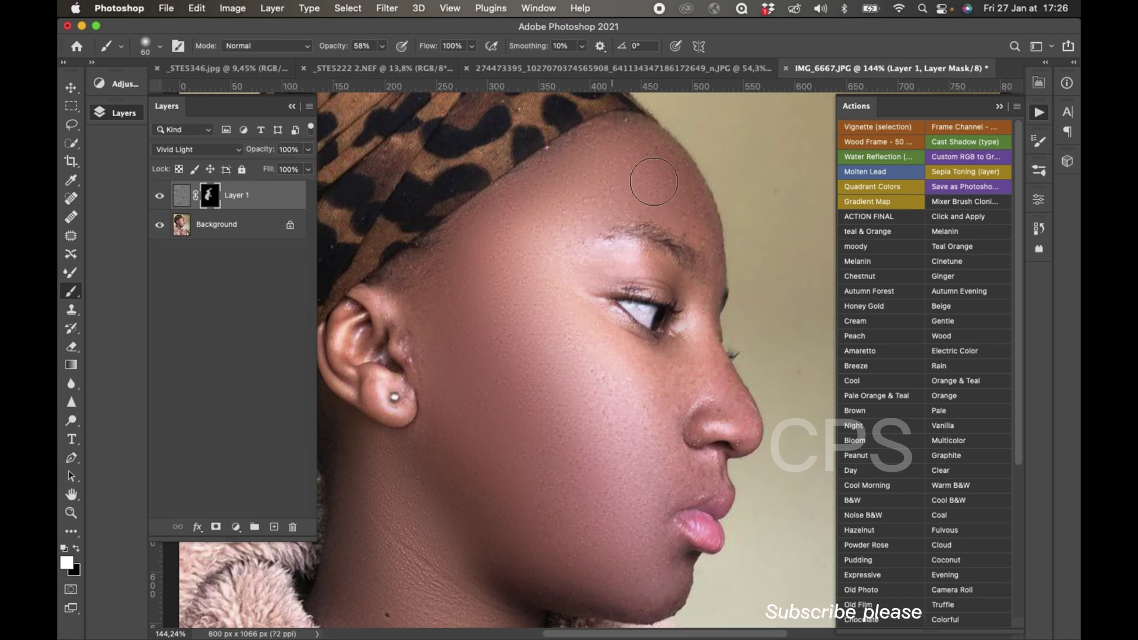
key("bracketright")
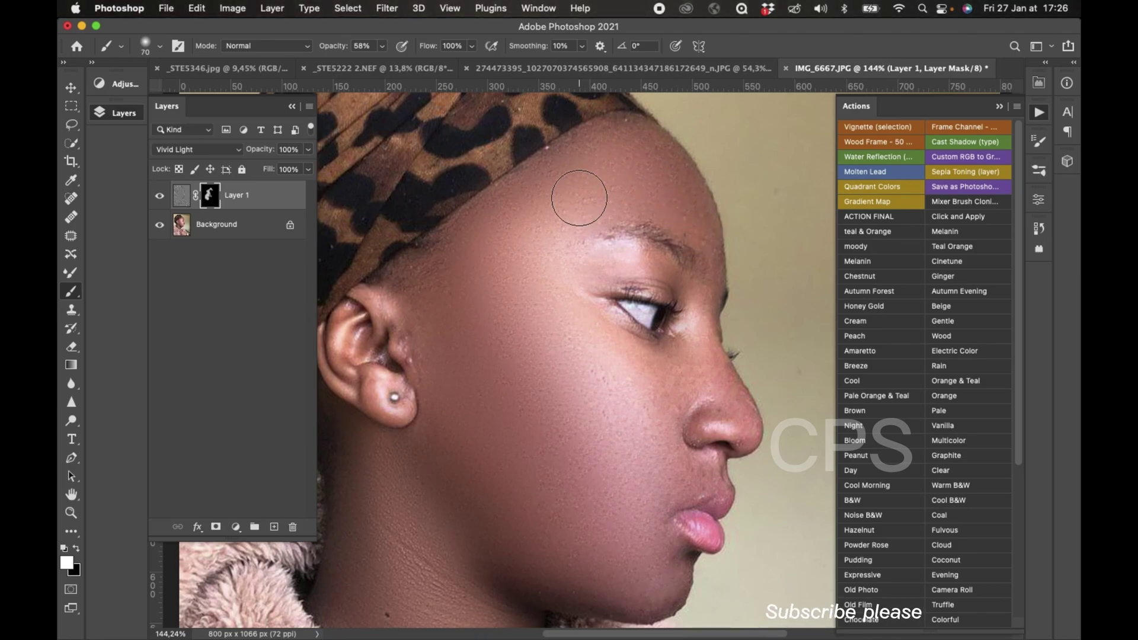
key("bracketleft")
key("bracketleft")
scroll(573, 308, "up", 3)
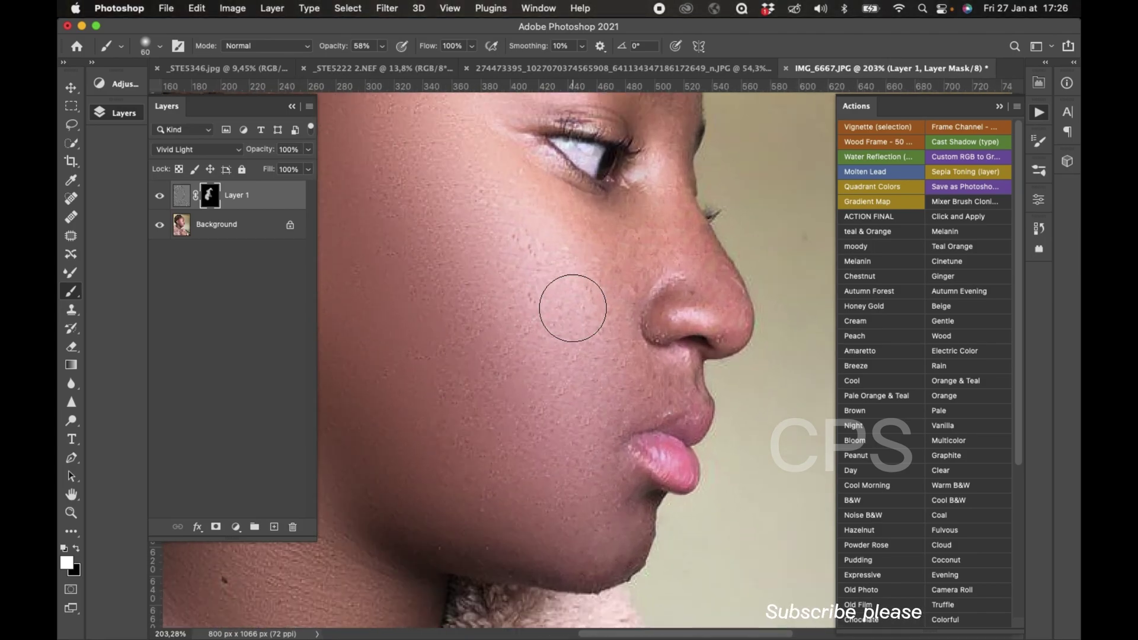
scroll(572, 309, "up", 3)
scroll(573, 309, "right", 2)
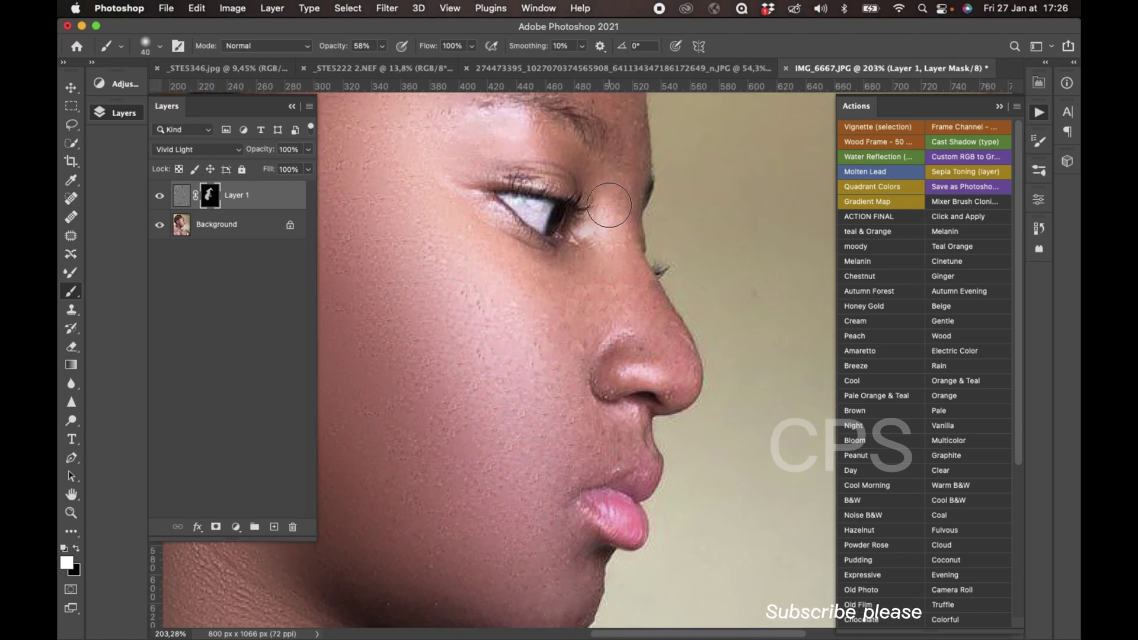
key("bracketleft")
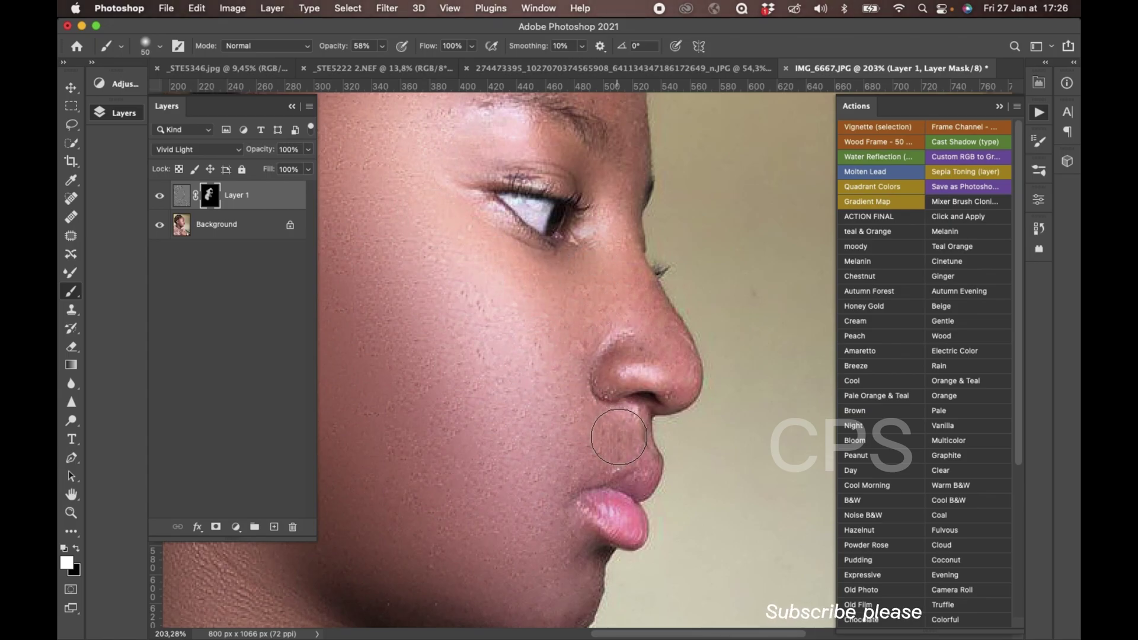
scroll(685, 359, "down", 2)
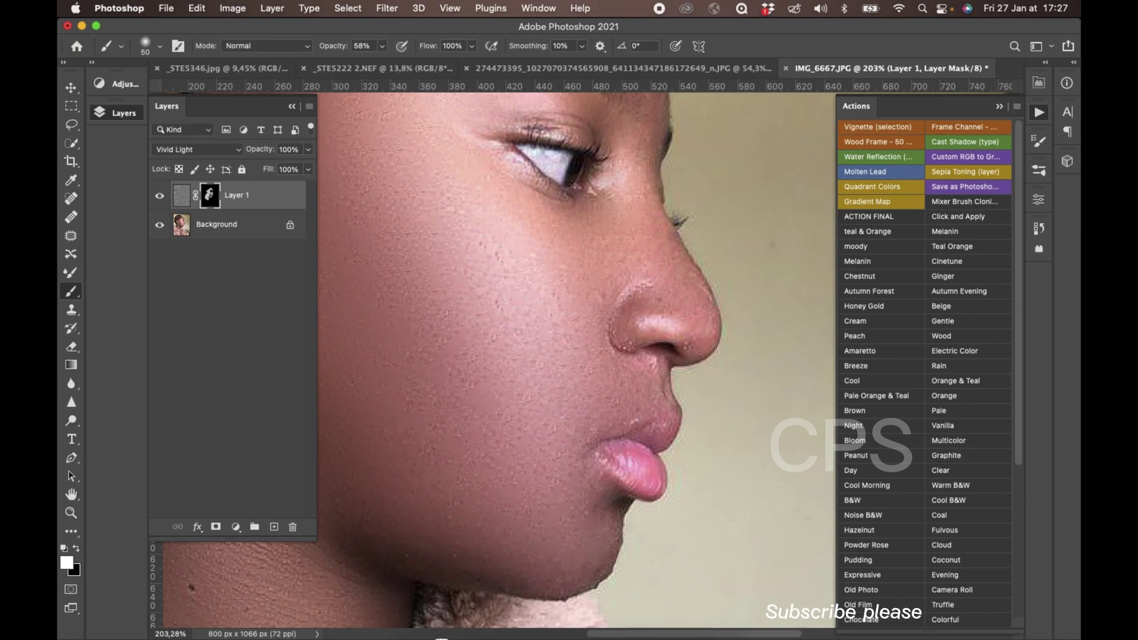
key("super+0")
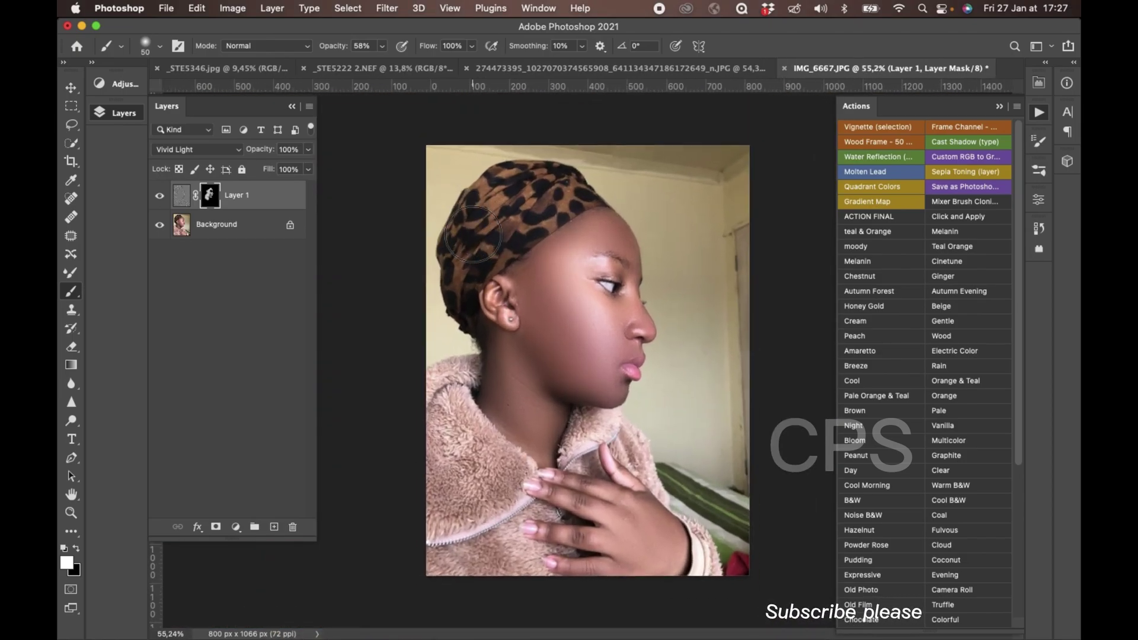
Step: Toggle Layer 1 off and on to compare, then flatten into one Background layer
scroll(473, 236, "up", 1)
left_click(158, 197)
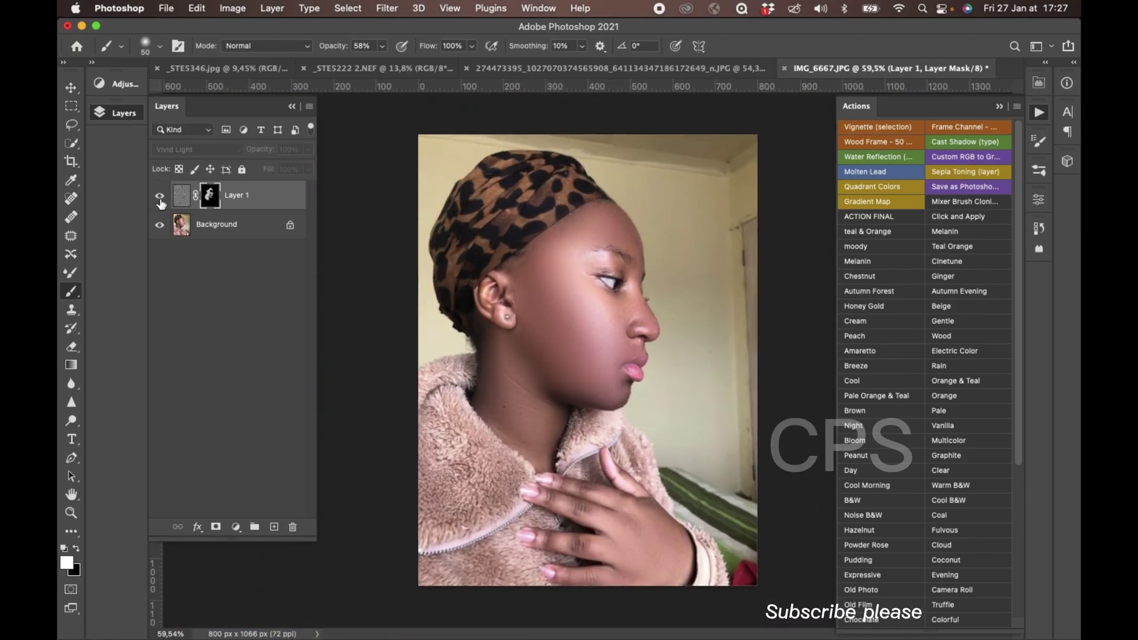
left_click(160, 199)
right_click(242, 231)
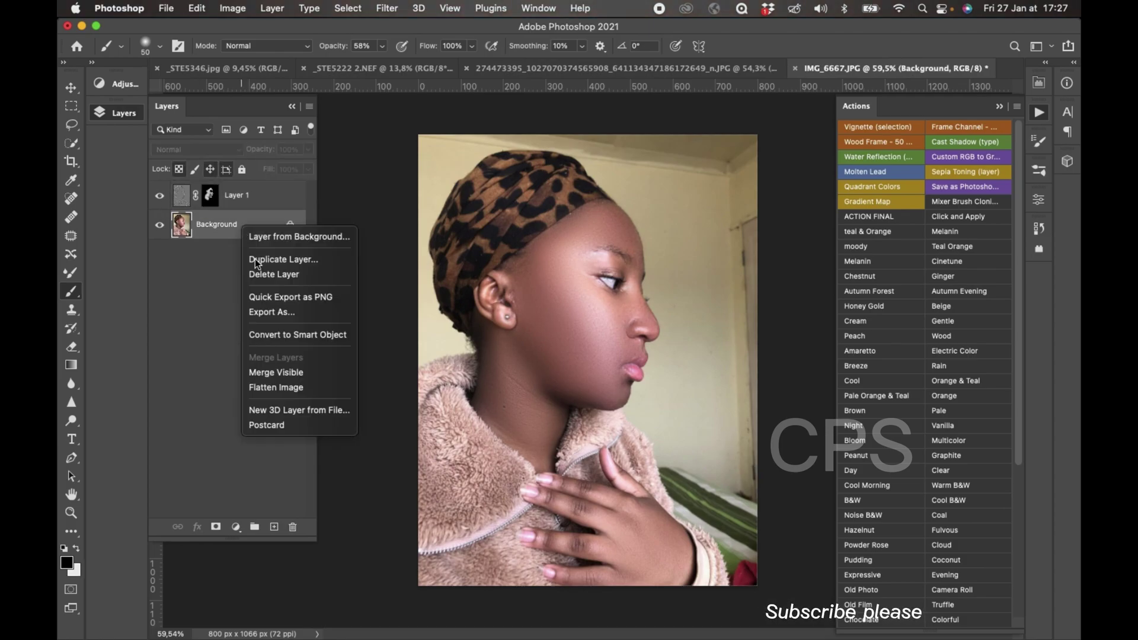
left_click(332, 390)
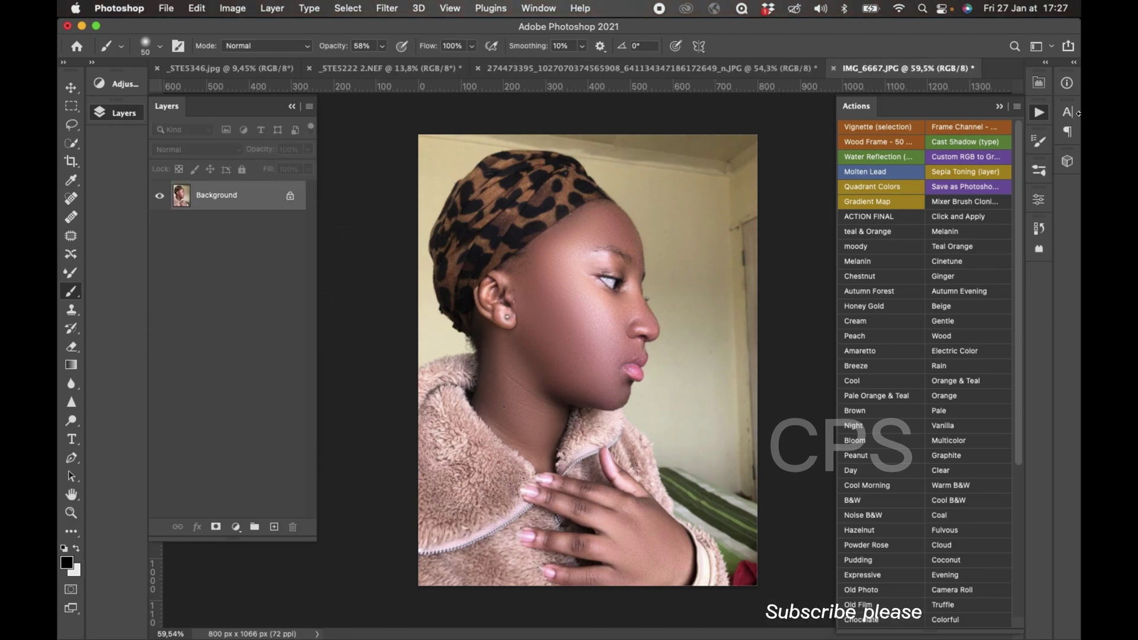
Step: Compare the original acne snapshot in History with the flattened retouched state
left_click(1036, 228)
left_click(946, 142)
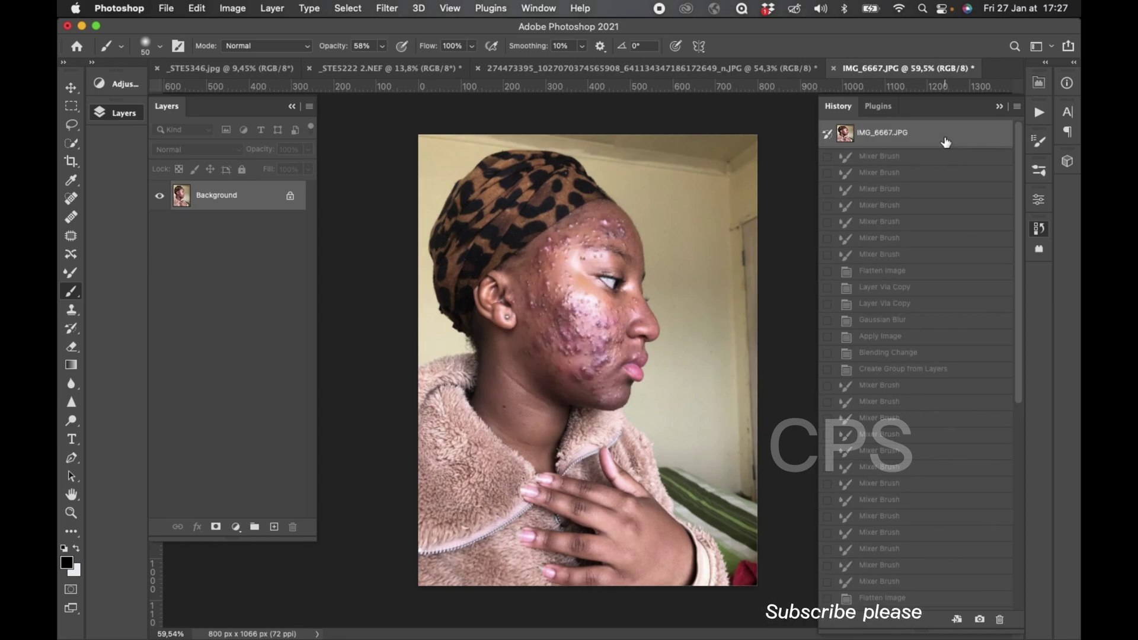
scroll(945, 142, "down", 10)
left_click(906, 604)
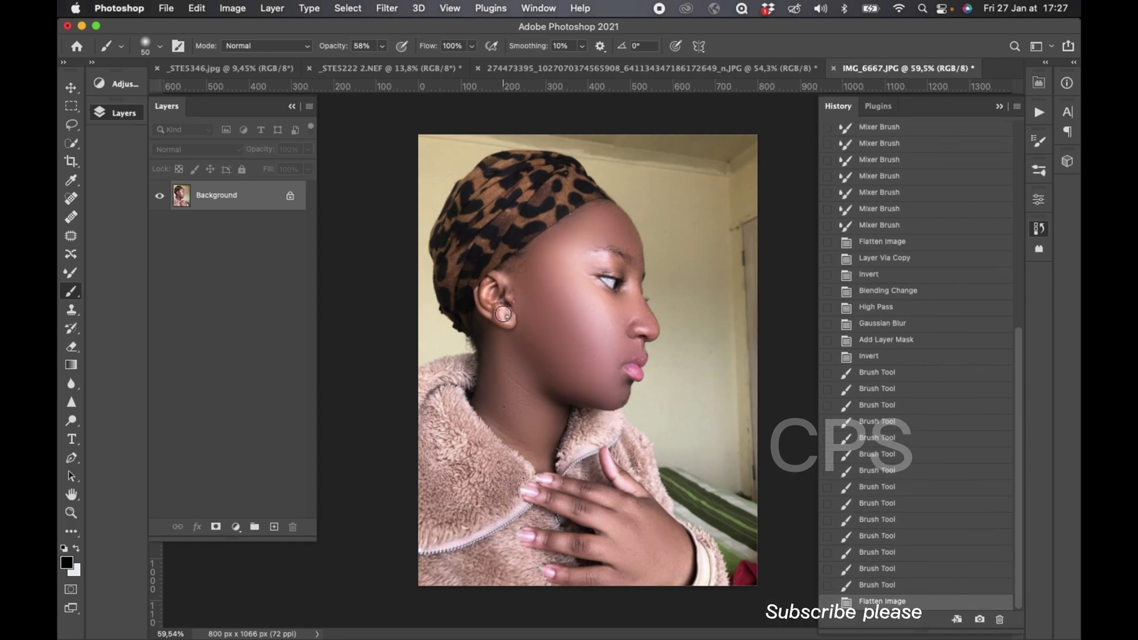
scroll(587, 356, "down", 1)
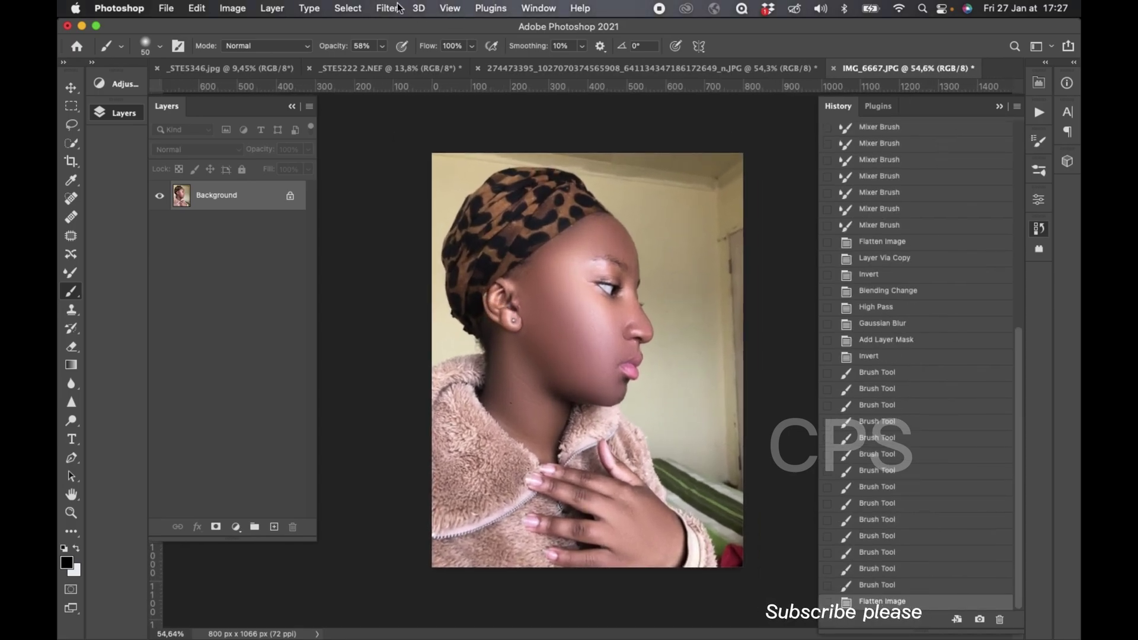
left_click(399, 9)
Step: Apply Camera Raw: Contrast +23, Highlights −6, Whites +18, Blacks −21, Temperature +3, Vibrance +18
left_click(433, 115)
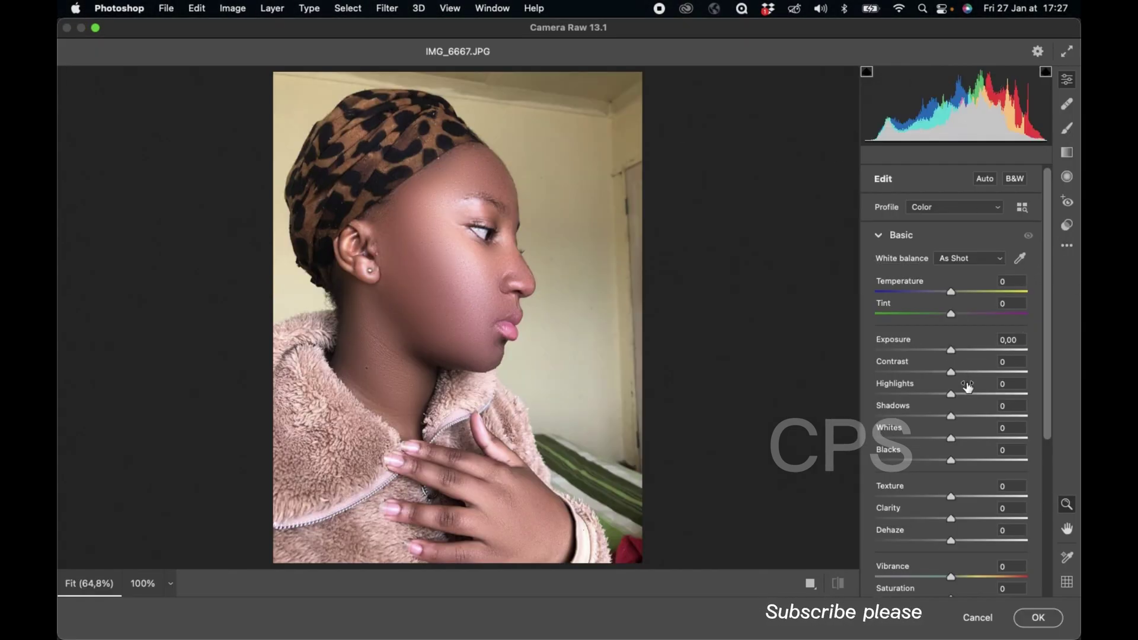
mouse_move(962, 368)
left_mouse_down()
mouse_move(979, 368)
mouse_move(961, 397)
mouse_move(944, 399)
mouse_move(974, 438)
mouse_move(935, 460)
left_mouse_up()
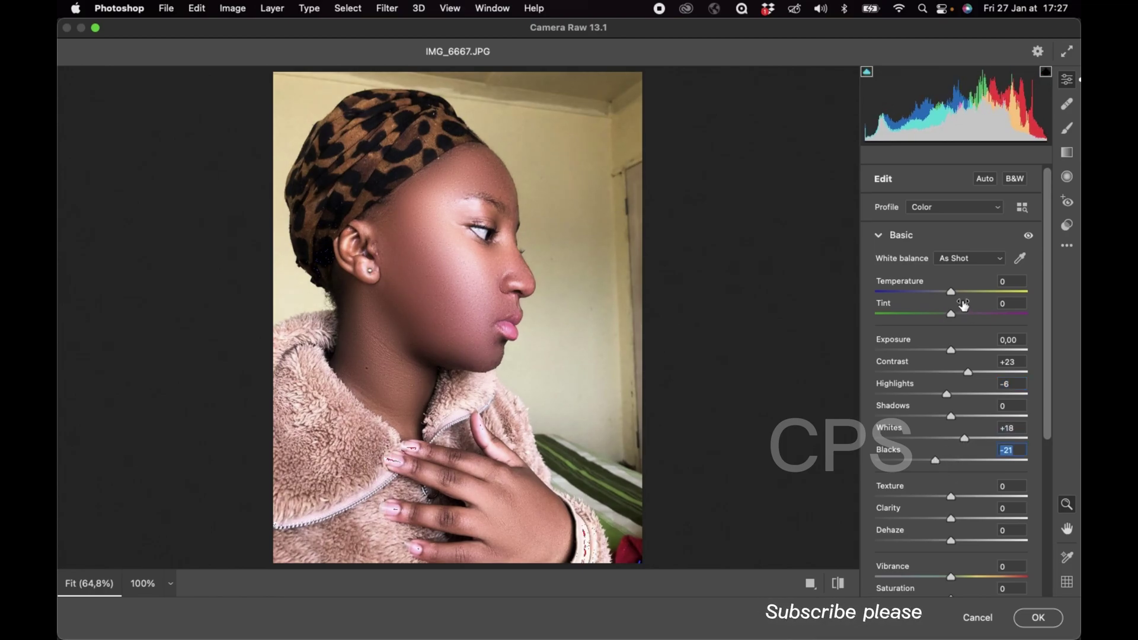
left_click_drag(951, 292, 955, 291)
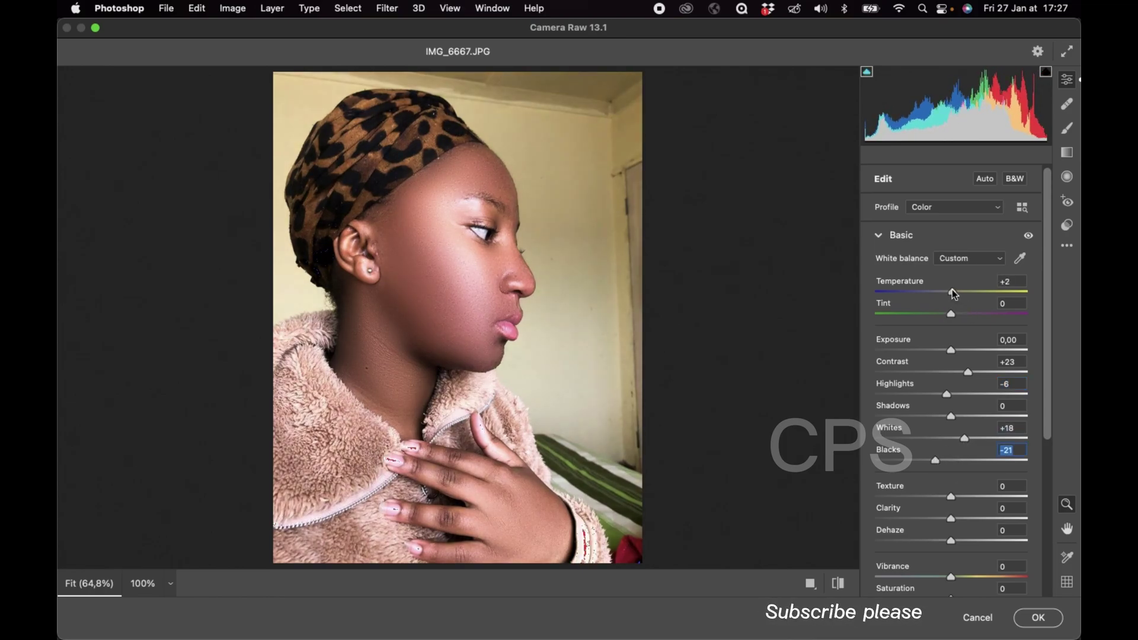
left_click_drag(952, 290, 953, 291)
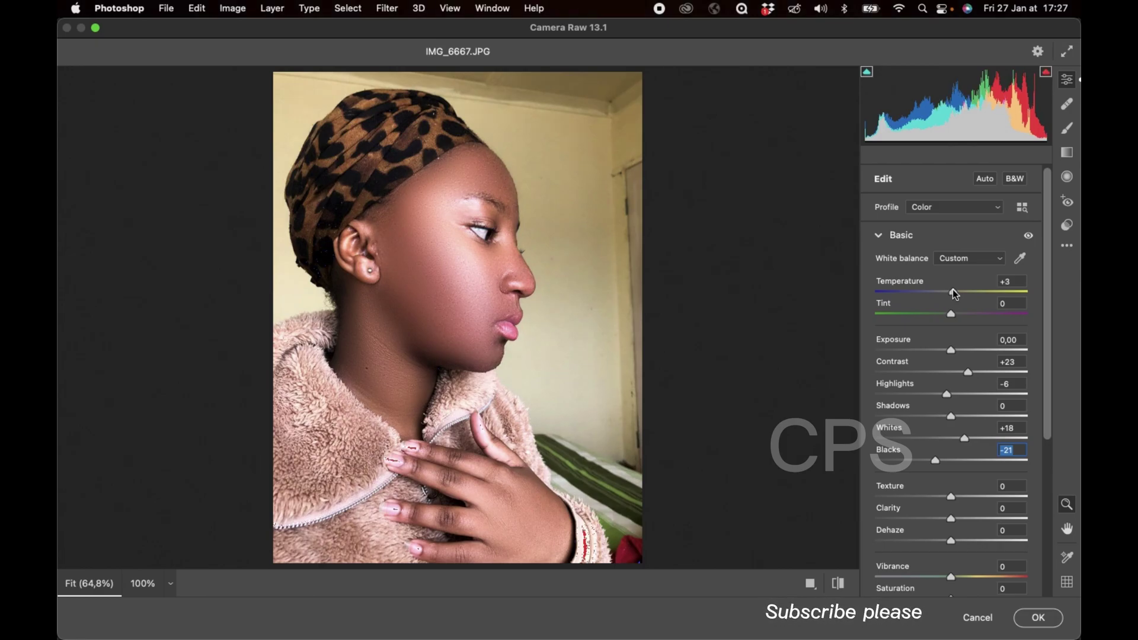
left_click(810, 583)
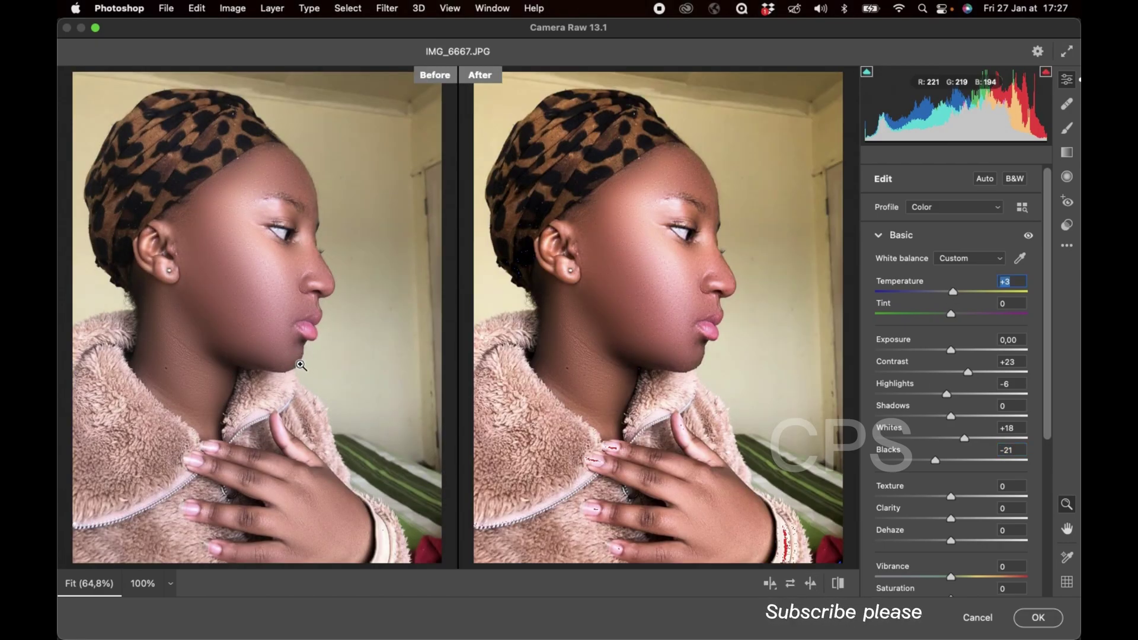
left_click_drag(951, 576, 966, 576)
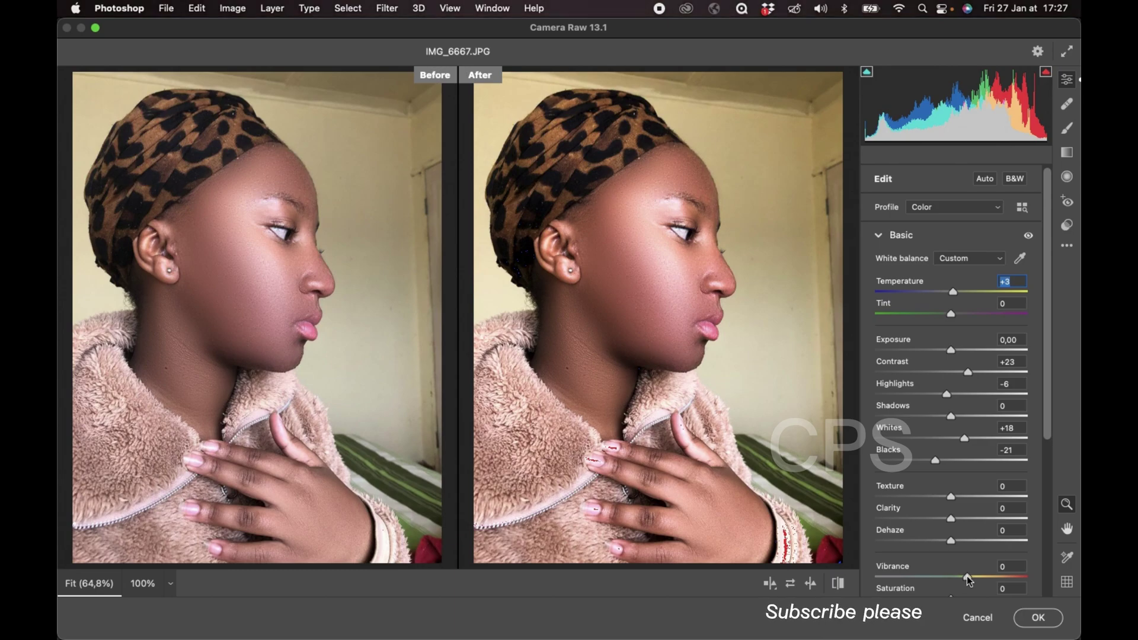
left_click(1038, 618)
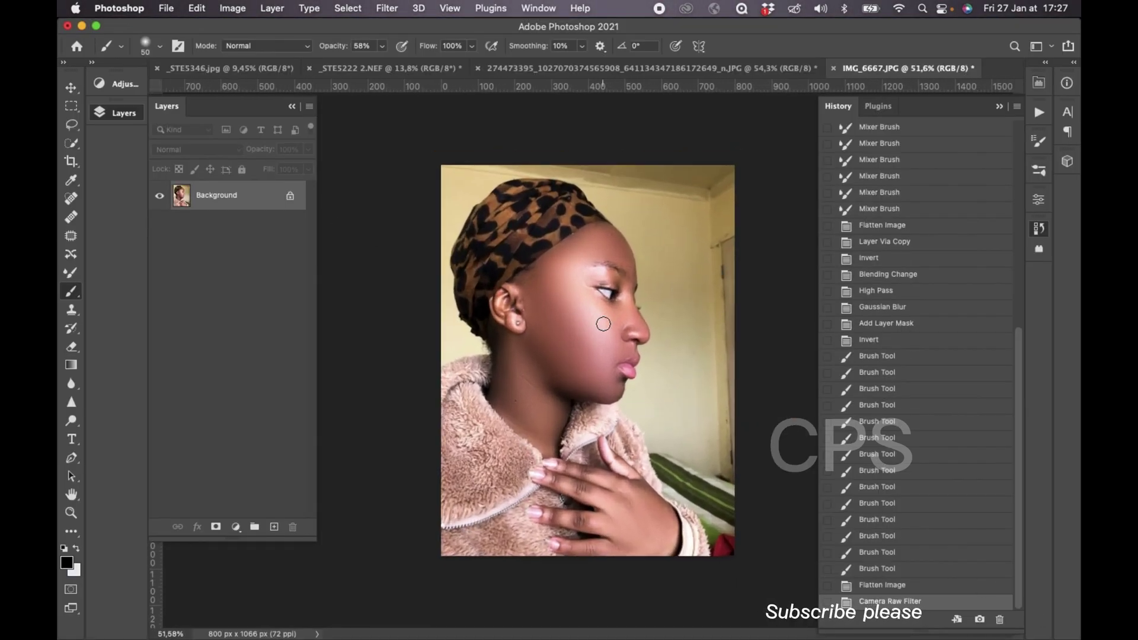
Step: Compare the original snapshot in History, then return to the Camera Raw Filter state
left_click(1039, 229)
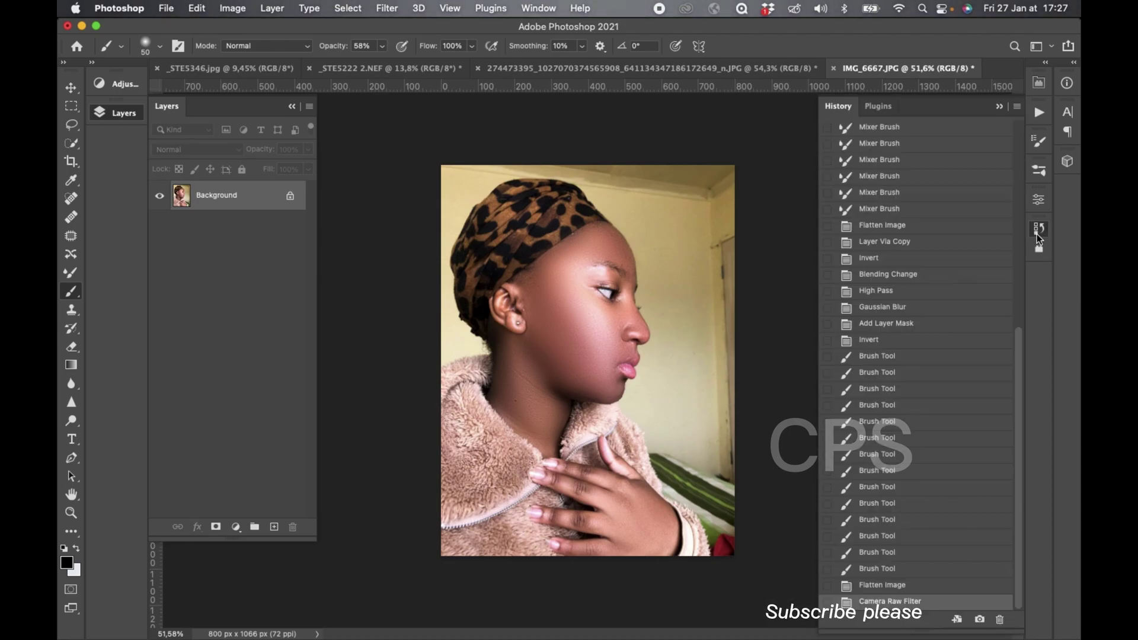
scroll(989, 169, "up", 10)
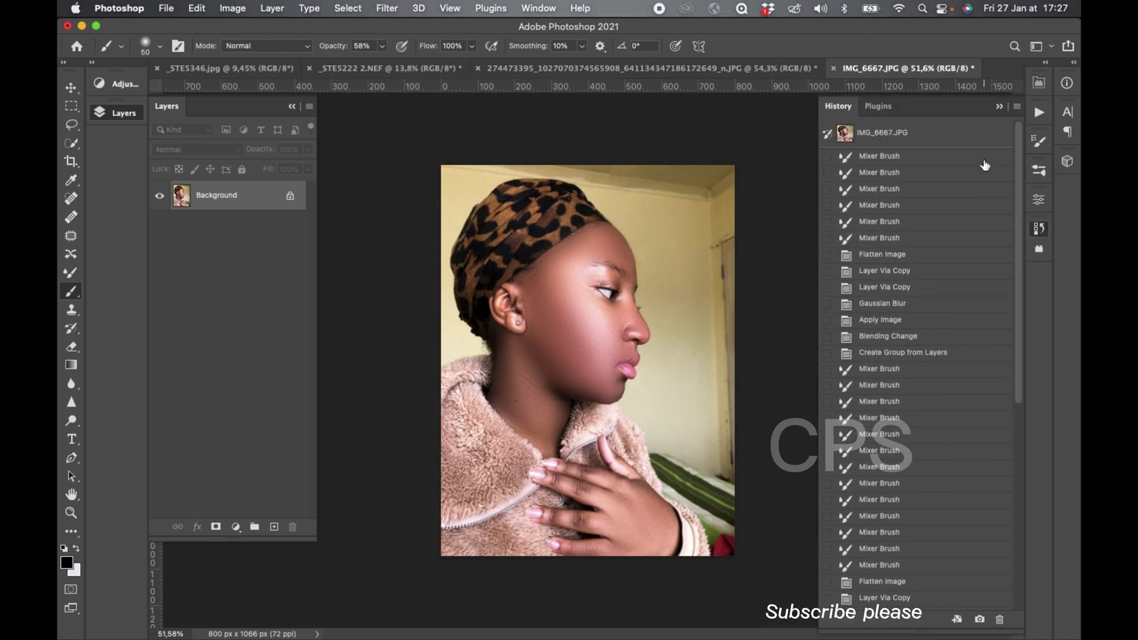
left_click(928, 132)
scroll(929, 134, "down", 10)
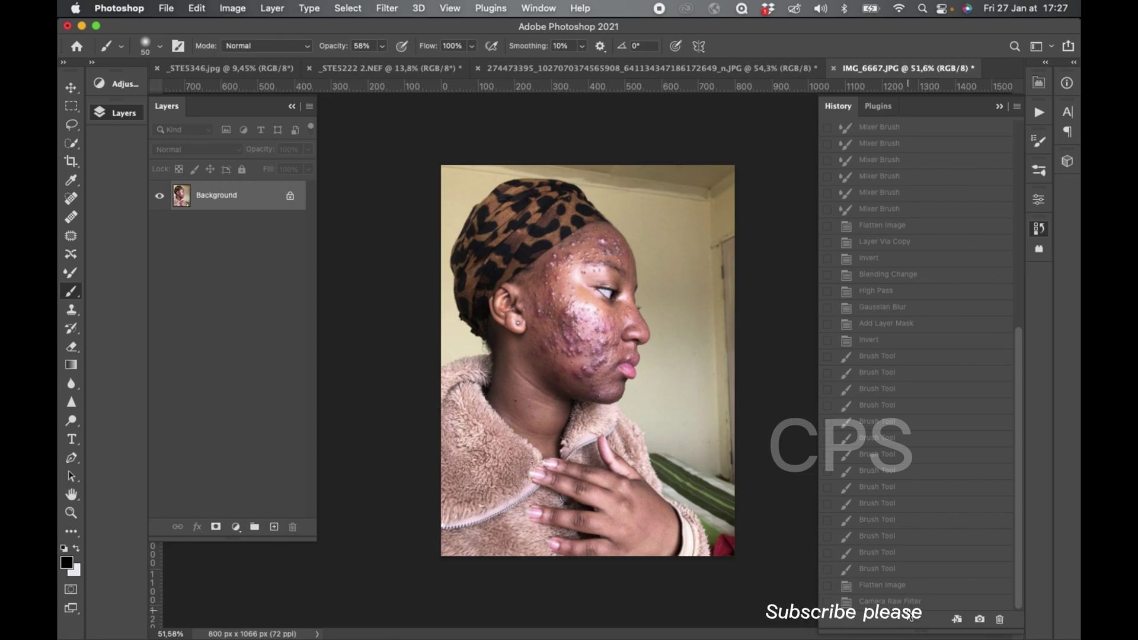
left_click(908, 603)
Step: Run the Orange & Teal action to add the graded layer group
left_click(1047, 112)
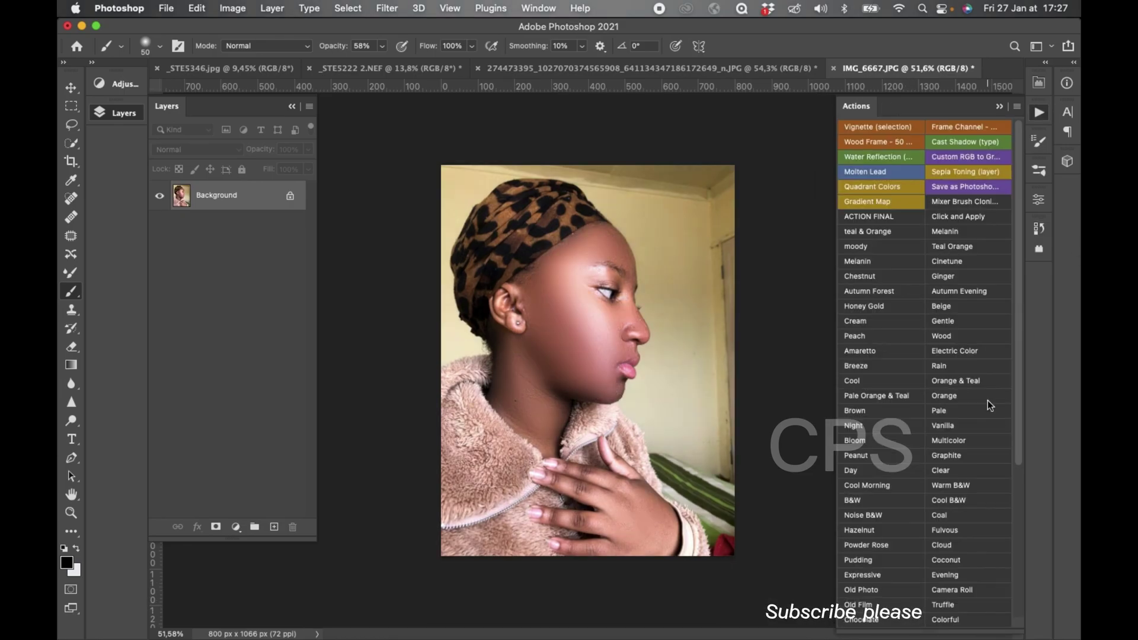
scroll(988, 400, "up", 8)
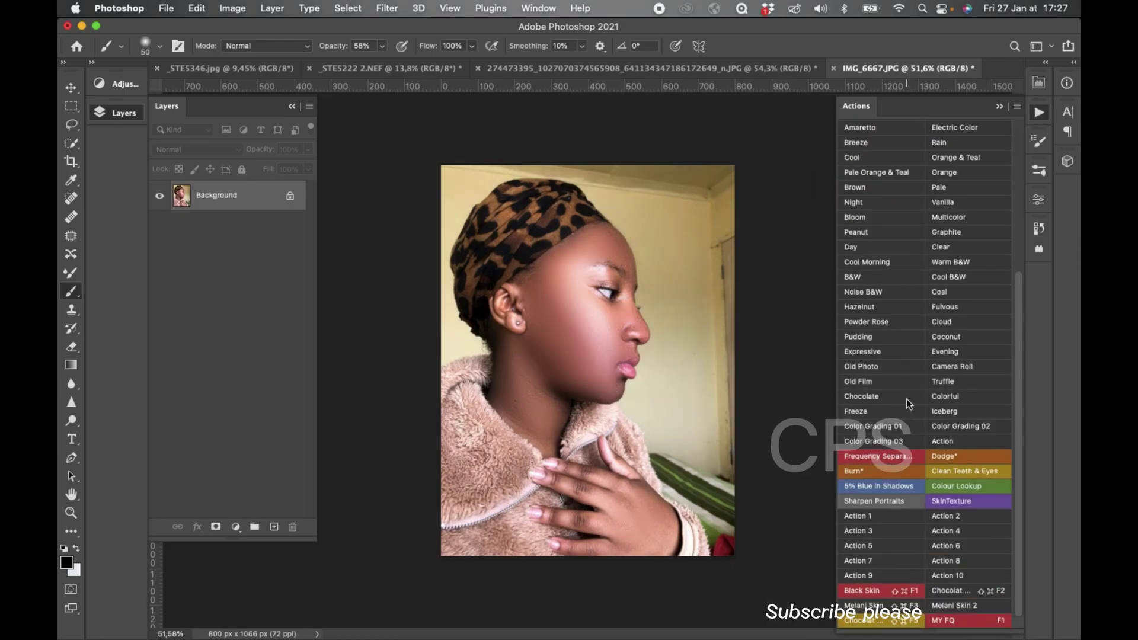
scroll(906, 398, "up", 2)
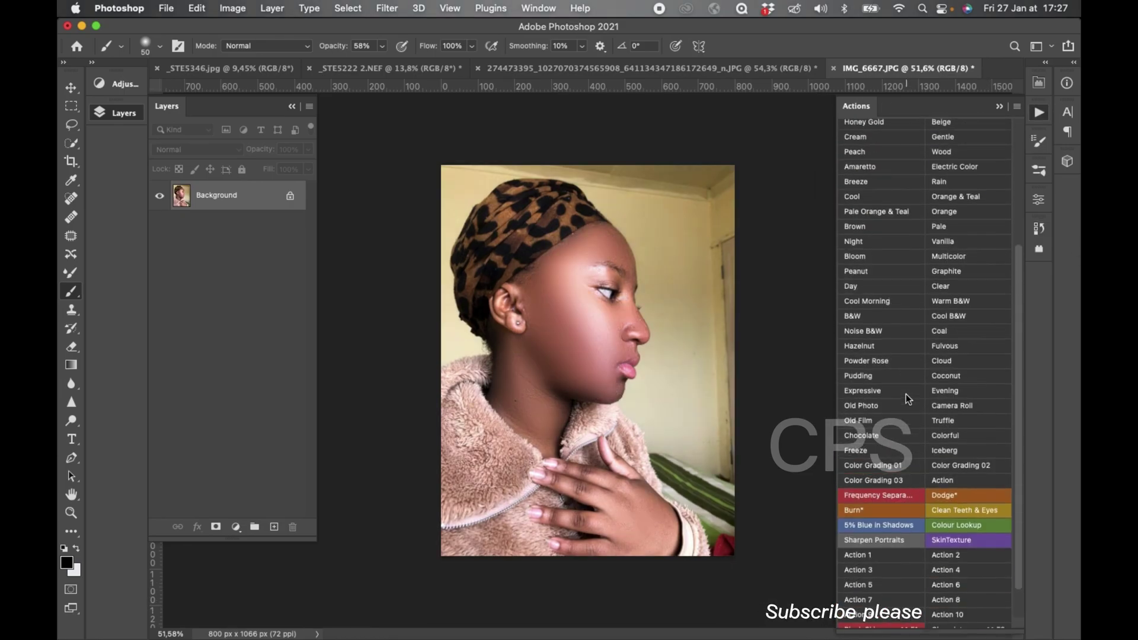
left_click(989, 198)
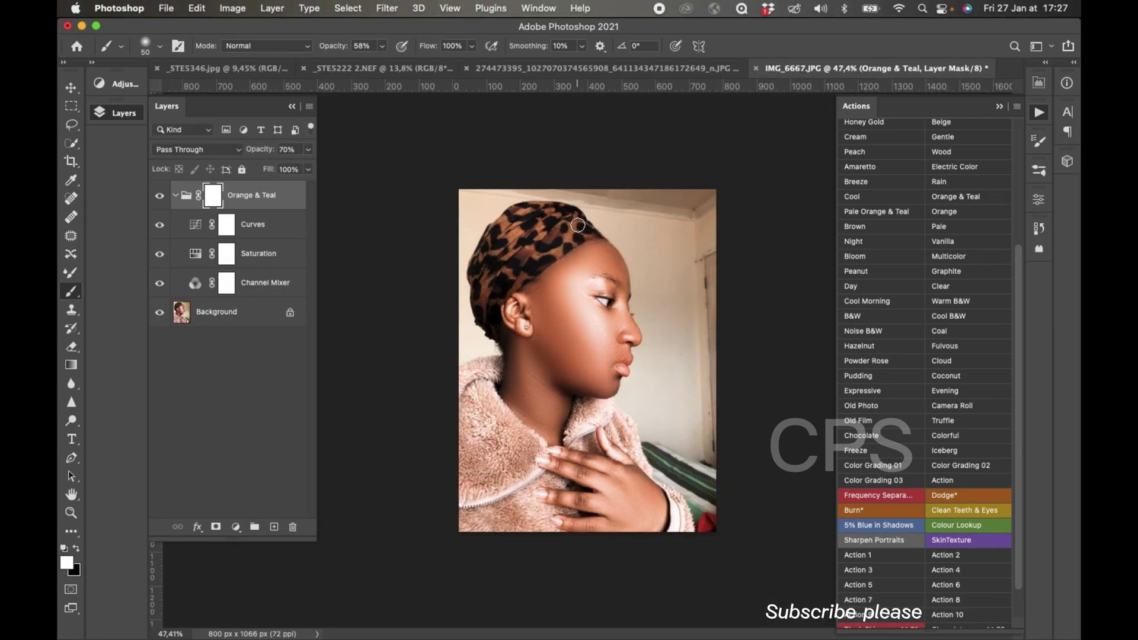
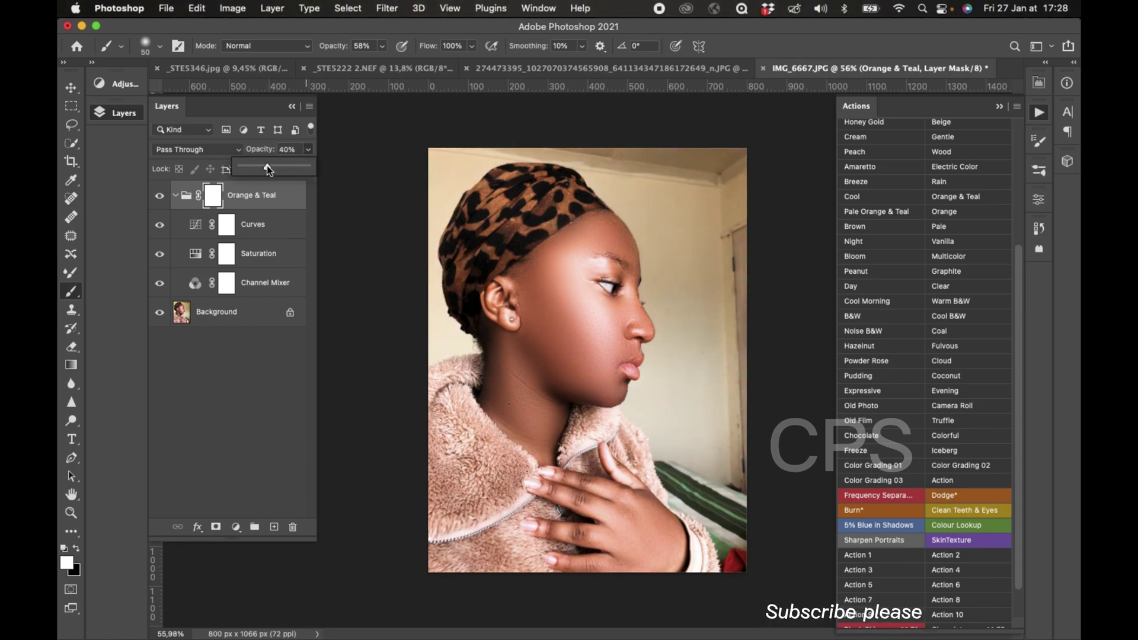
Step: Lower the Orange & Teal group to 42% opacity and flatten the image
left_click_drag(267, 167, 269, 166)
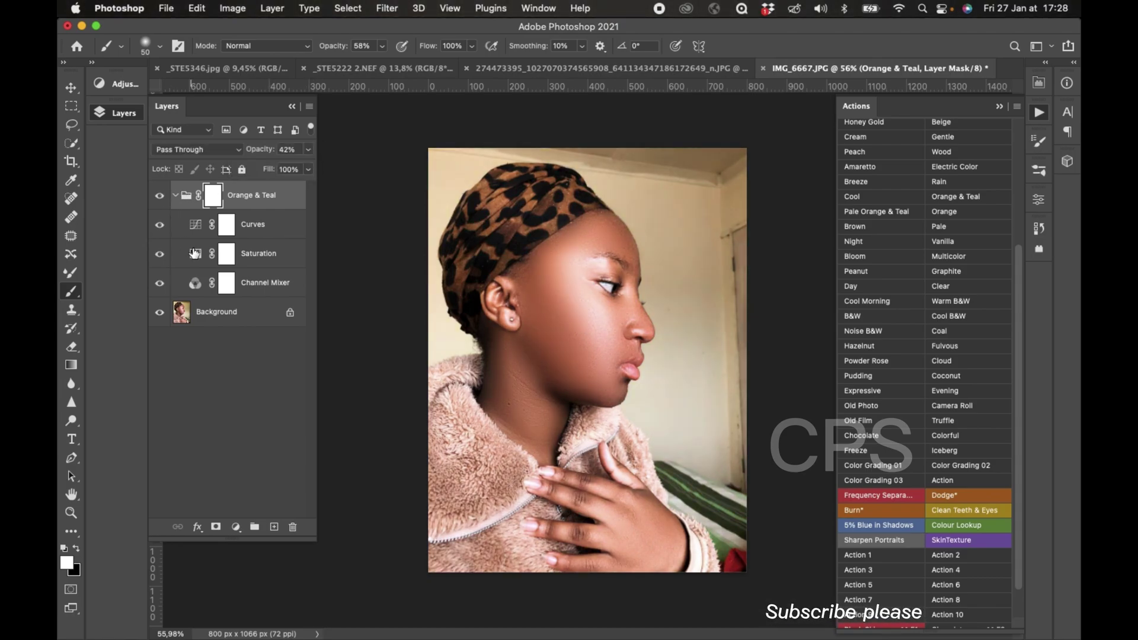
left_click(307, 150)
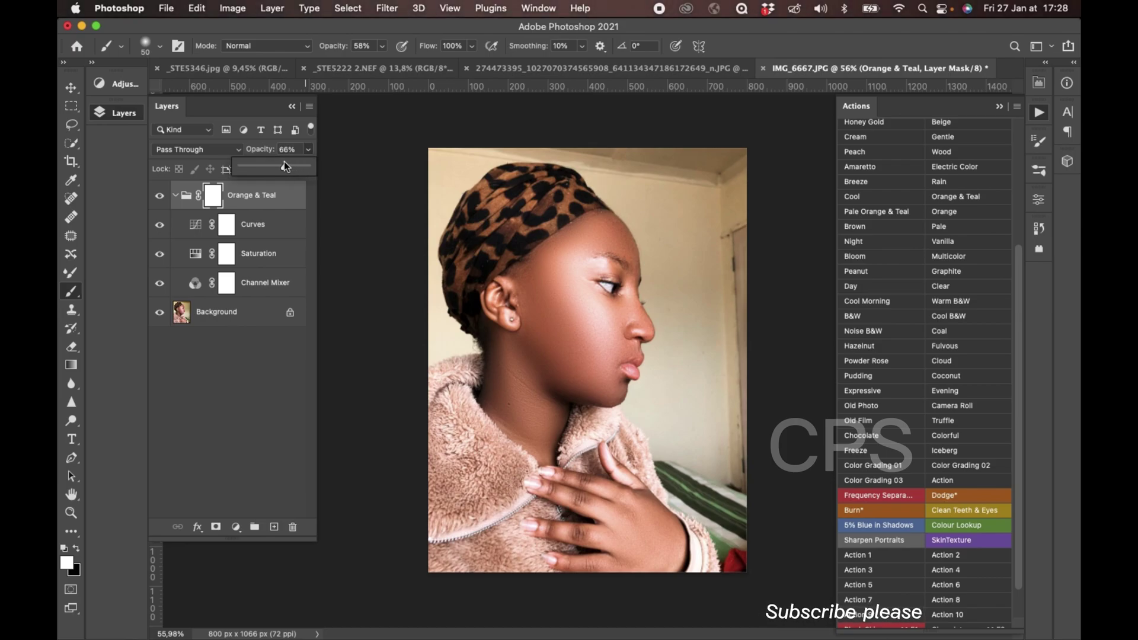
right_click(216, 324)
left_click(207, 336)
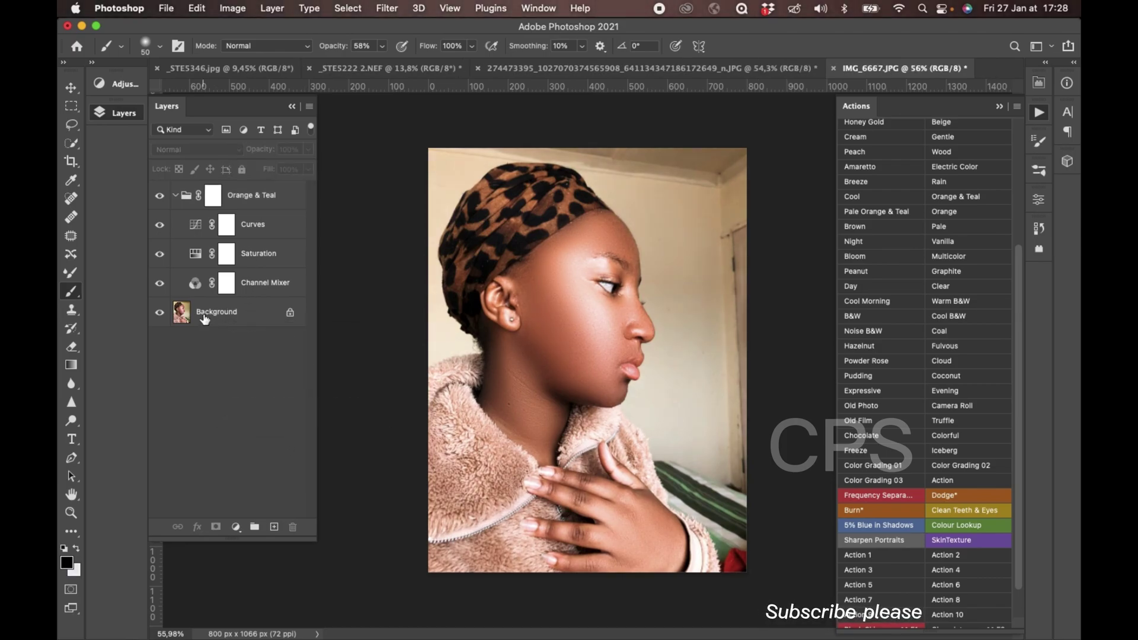
right_click(202, 314)
left_click(294, 475)
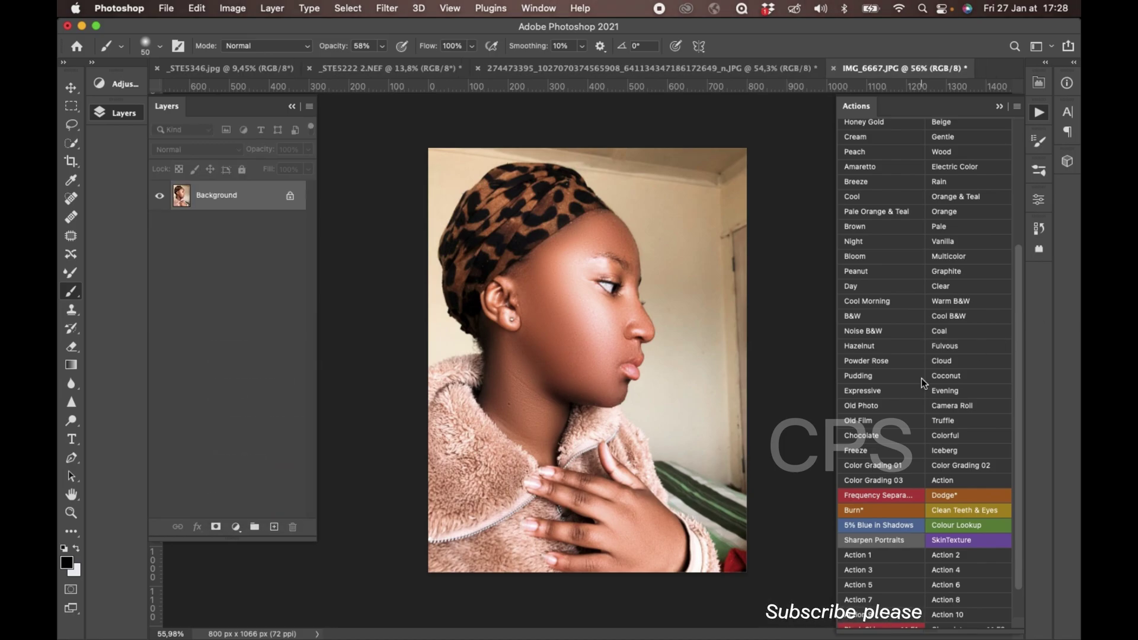
Step: Apply the Chocolate grade at 30% opacity and flatten it into the Background
left_click(860, 436)
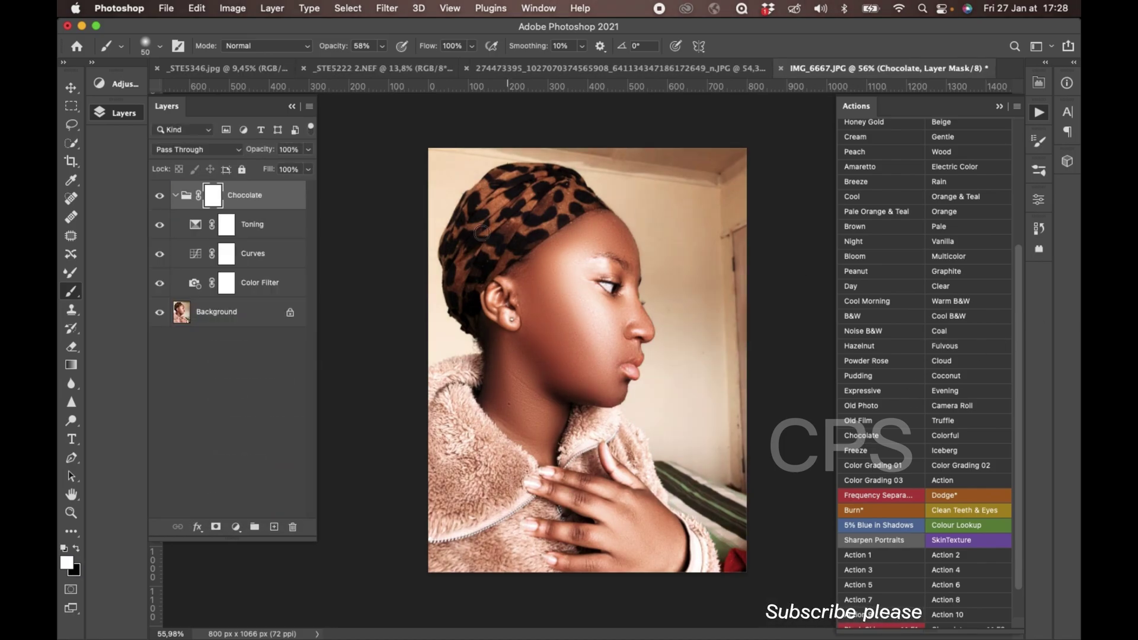
left_click(159, 195)
left_click(261, 165)
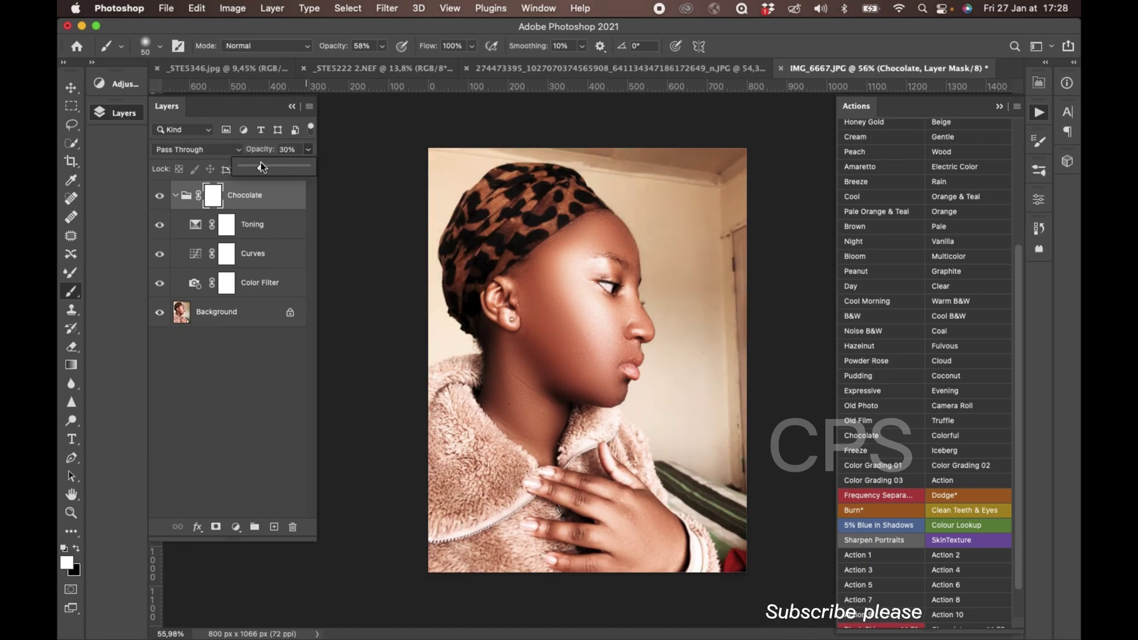
right_click(269, 313)
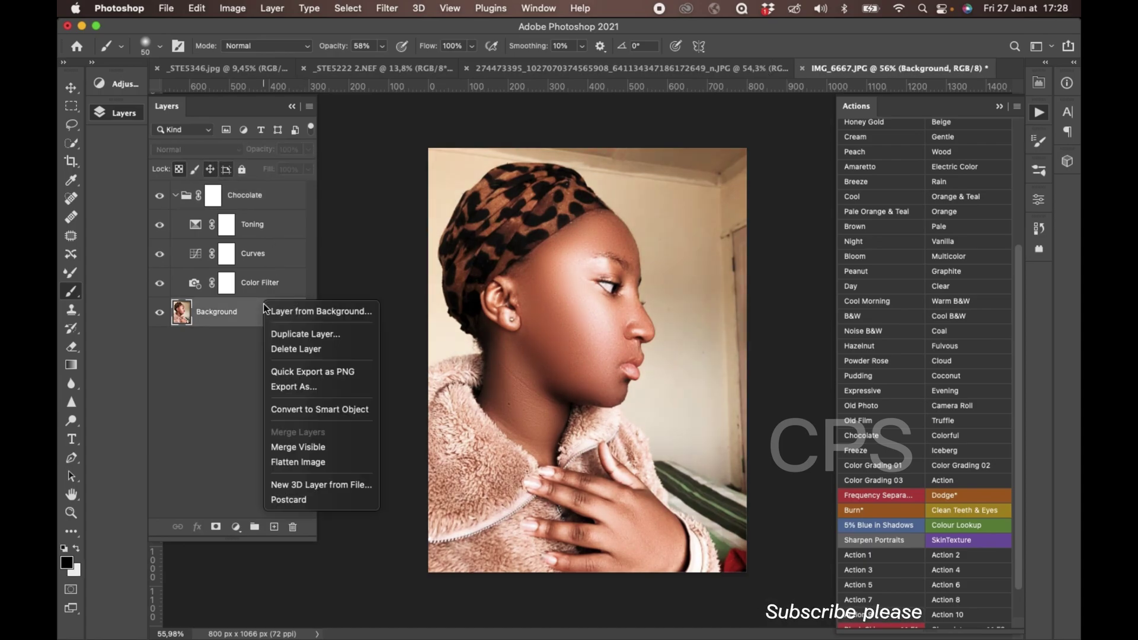
left_click(332, 466)
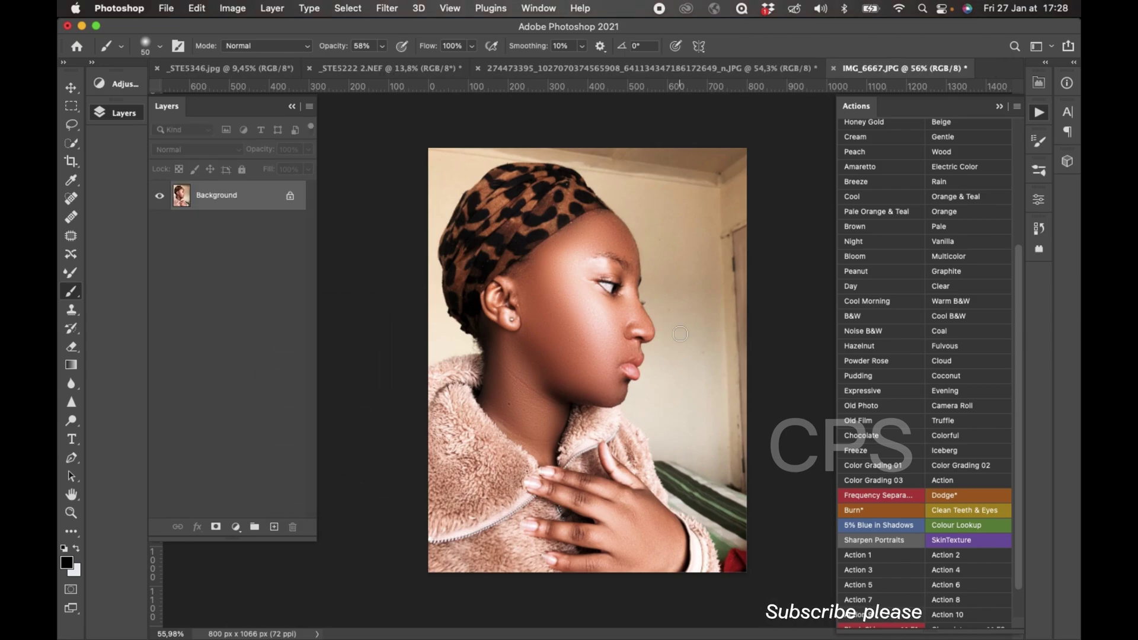
scroll(680, 334, "down", 3)
scroll(680, 334, "up", 3)
scroll(681, 334, "down", 1)
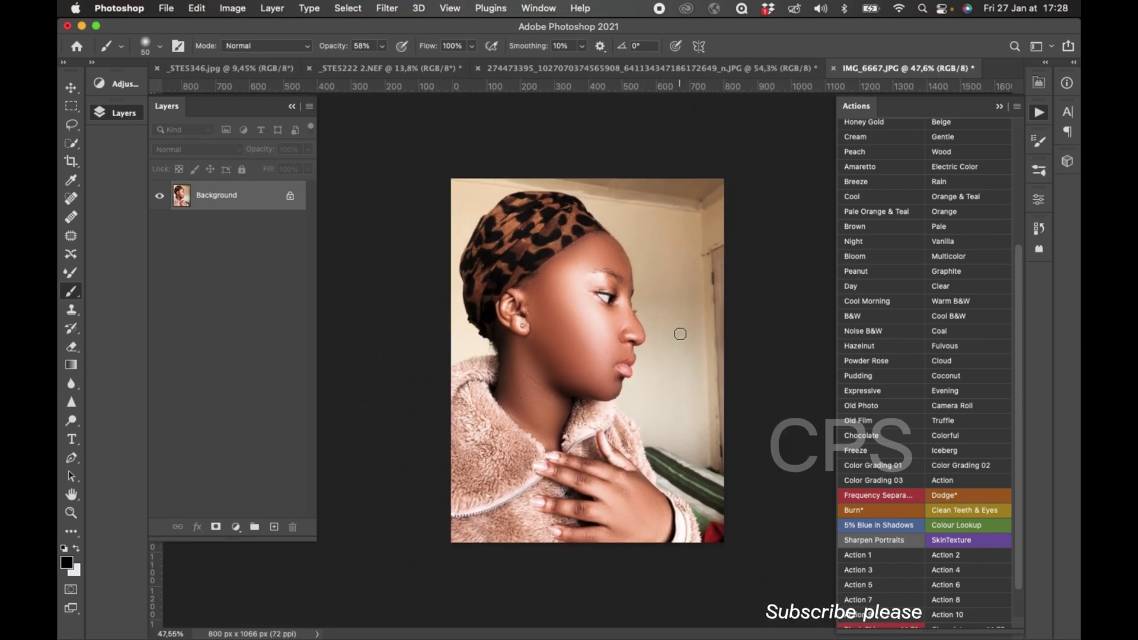
Step: Add a Dodge & Burn group from Retouch Pro, expand it, and target the Dodge mask
left_click(1041, 83)
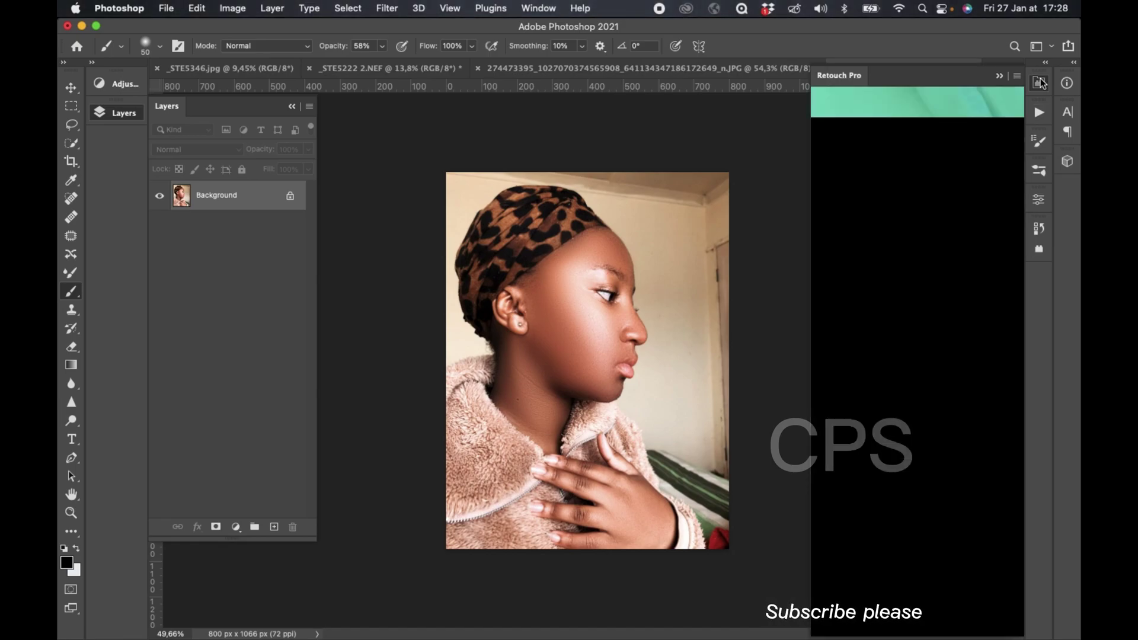
left_click(925, 232)
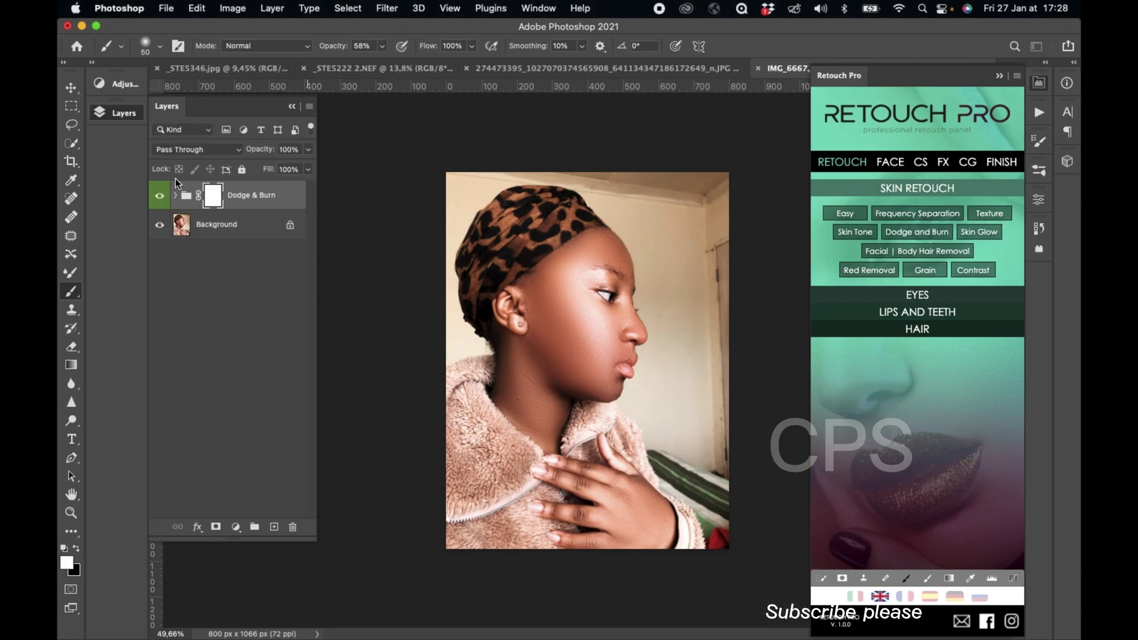
left_click(78, 272)
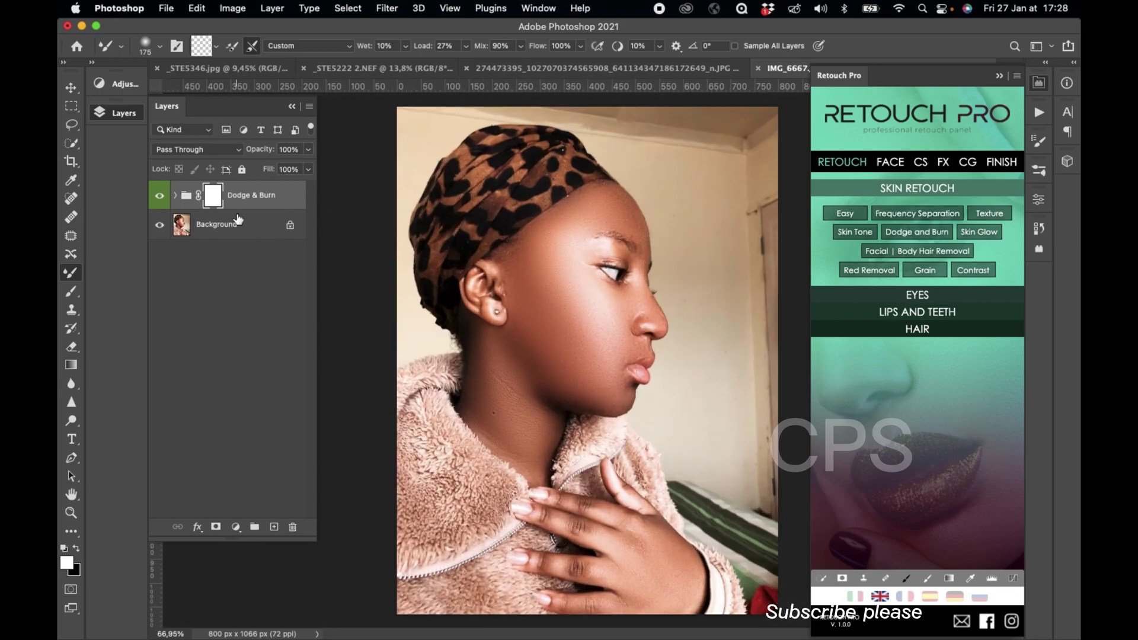
left_click(175, 196)
left_click(226, 230)
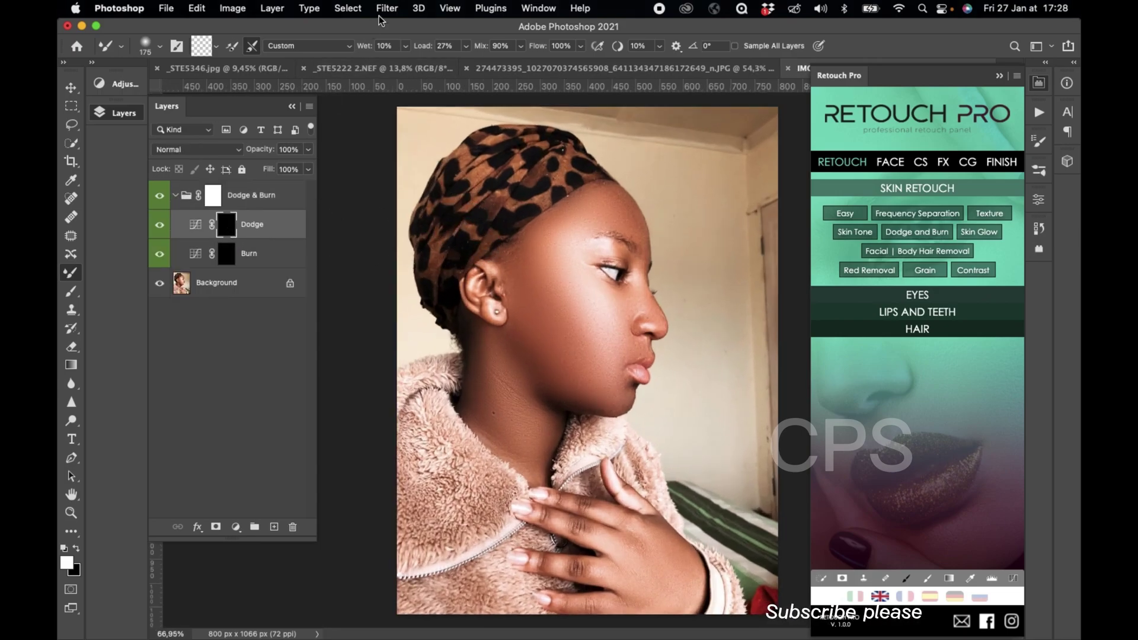
Step: Set up a soft Brush at 39% opacity and size 175
key("b")
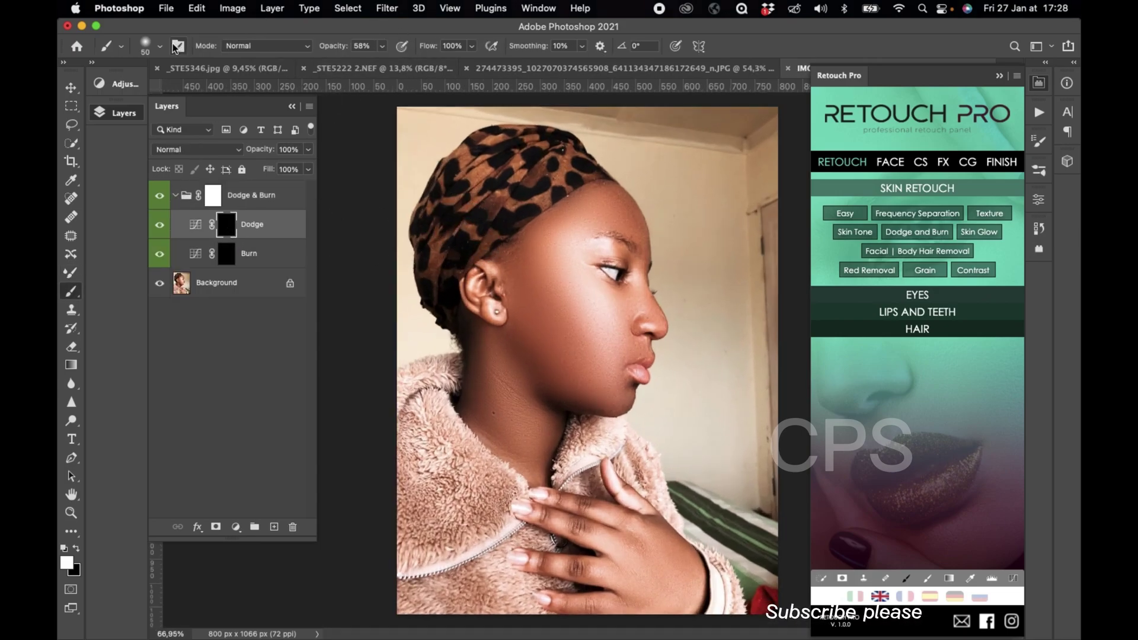
left_click(151, 50)
key("Return")
key("bracketright")
key("bracketright")
key("bracketright")
left_click_drag(385, 45, 370, 67)
key("bracketright")
key("bracketright")
Step: Brighten the neck with a soft dodge stroke, adjusting brush size between 90 and 150
left_click_drag(497, 411, 541, 389)
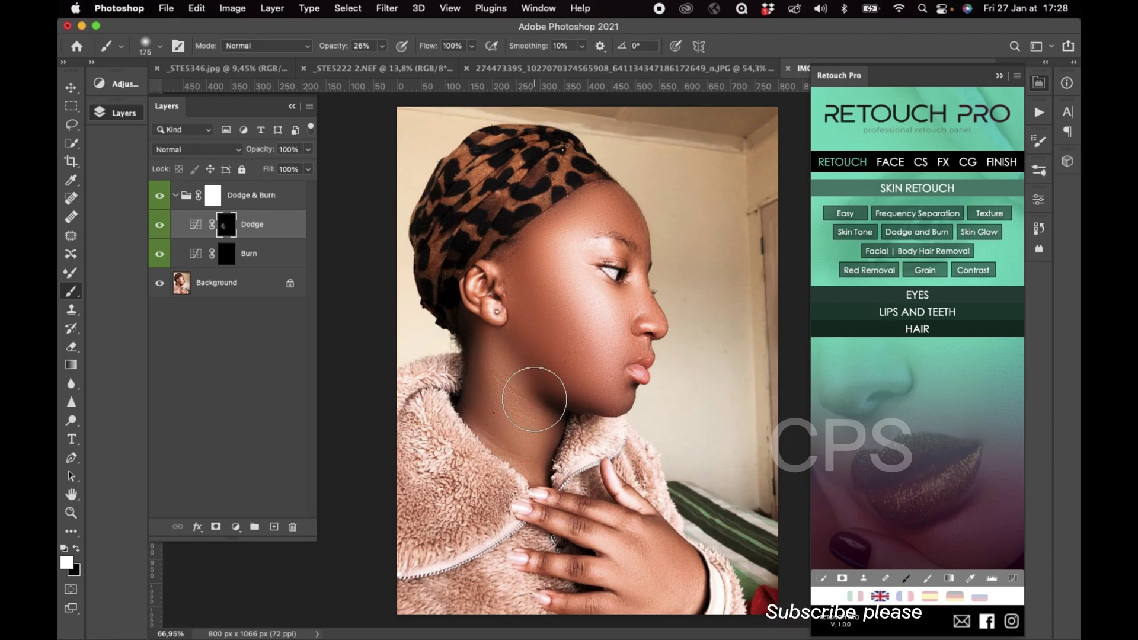
key("bracketleft")
key("bracketleft")
key("bracketleft")
key("bracketleft")
scroll(639, 315, "up", 3)
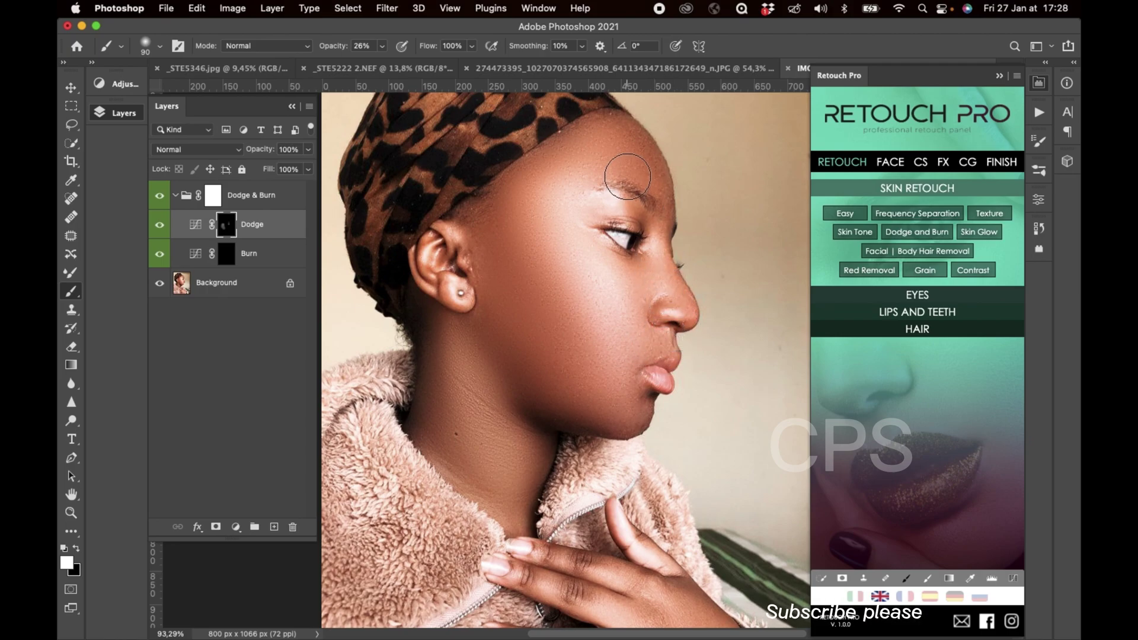
key("bracketright")
key("bracketright")
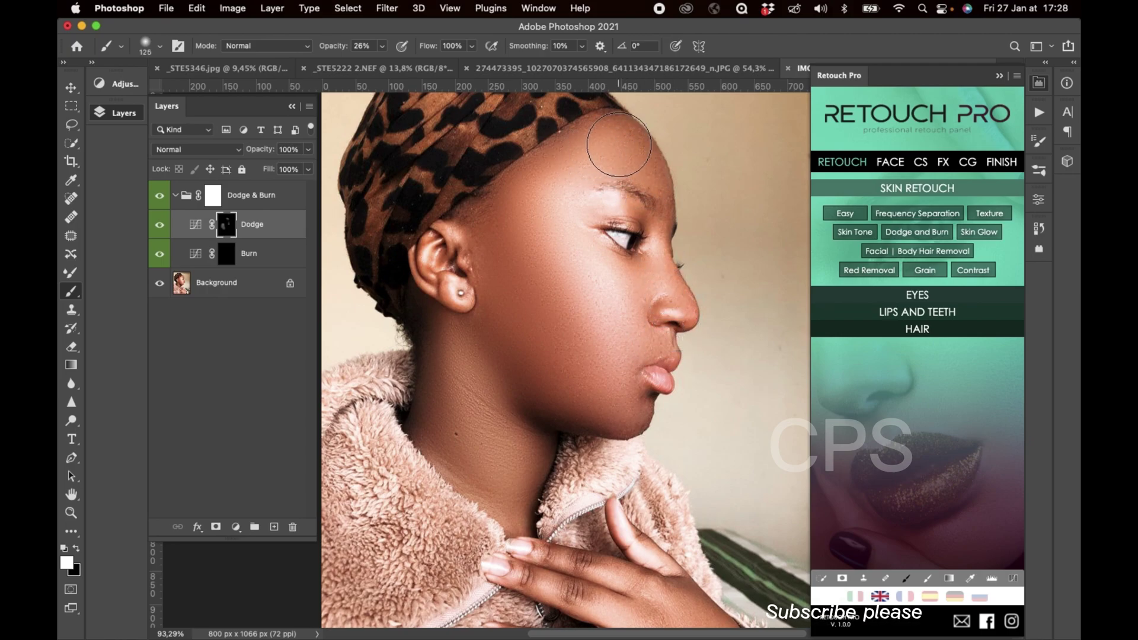
key("bracketleft")
key("bracketleft")
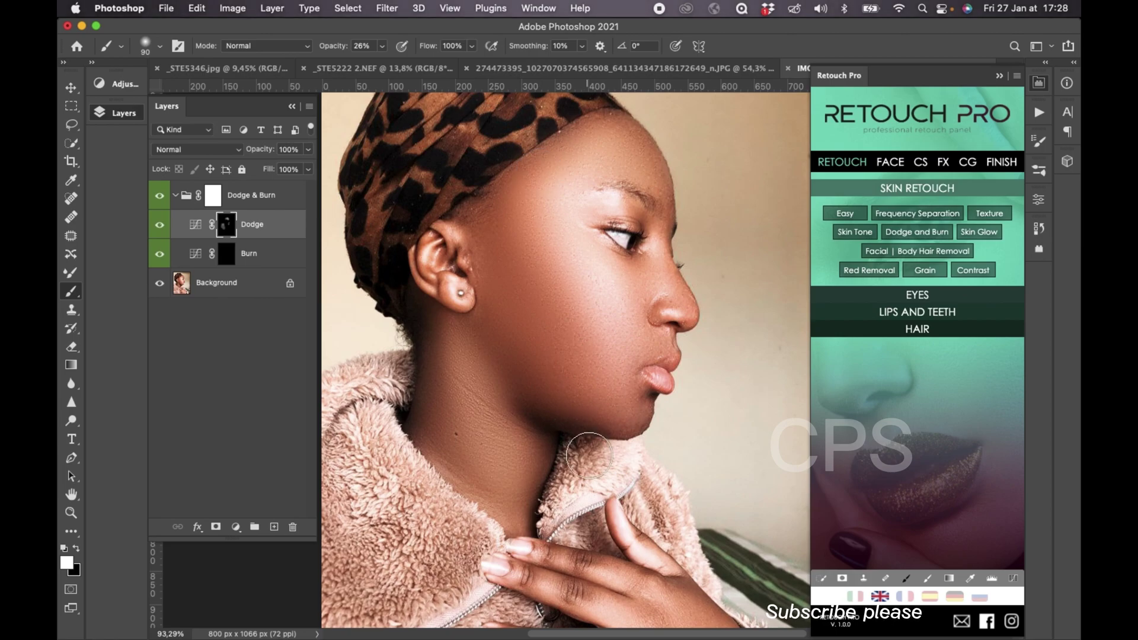
scroll(590, 457, "up", 2)
scroll(590, 457, "up", 1)
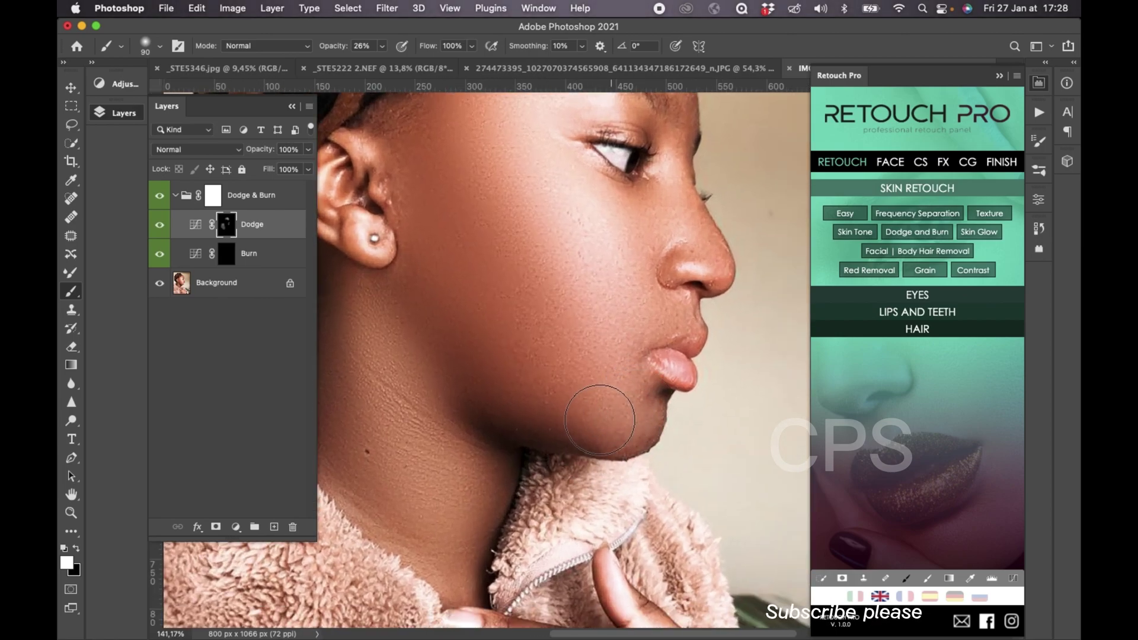
key("bracketright")
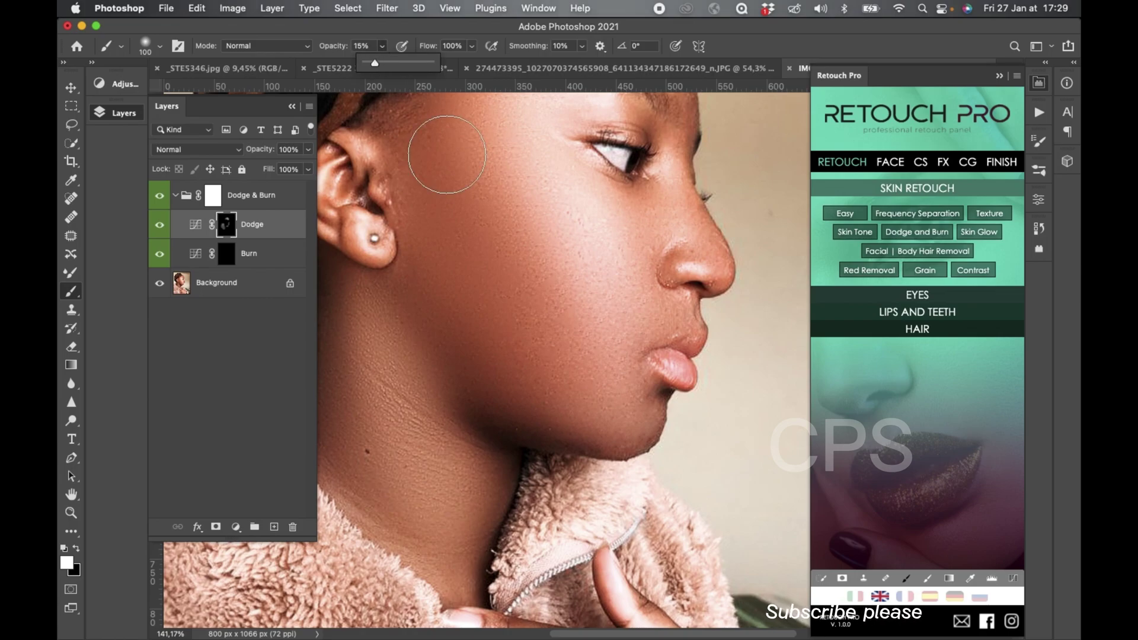
Step: Dodge the face at 15% brush opacity with a size-80 brush
key("1")
key("5")
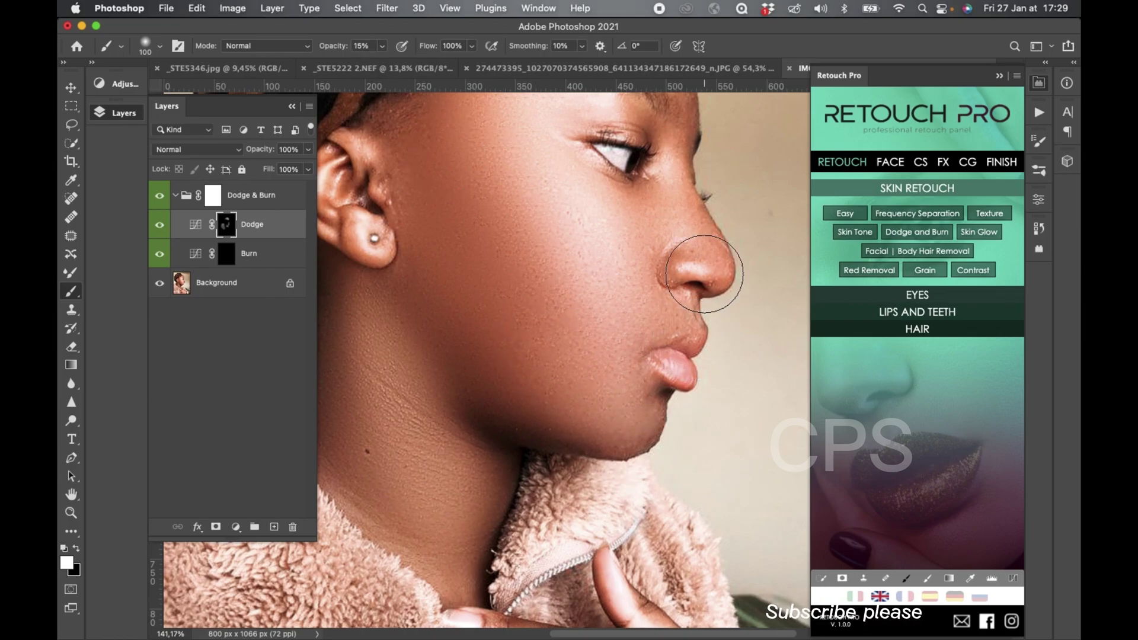
scroll(673, 267, "down", 2)
scroll(674, 268, "down", 2)
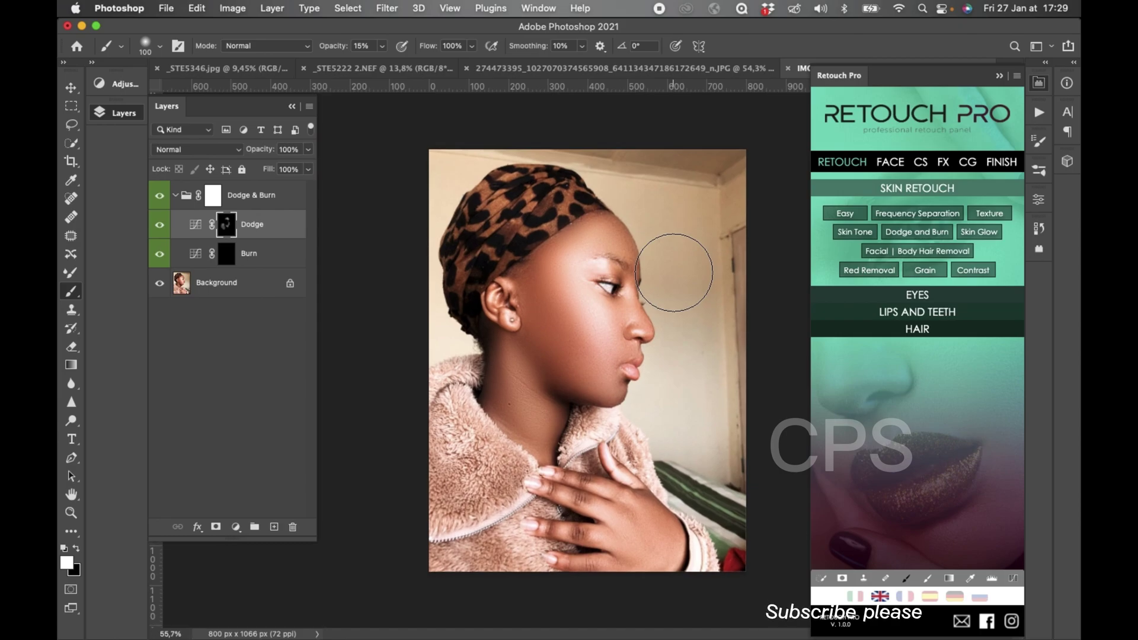
scroll(674, 273, "down", 1)
scroll(674, 273, "up", 1)
scroll(669, 550, "up", 2)
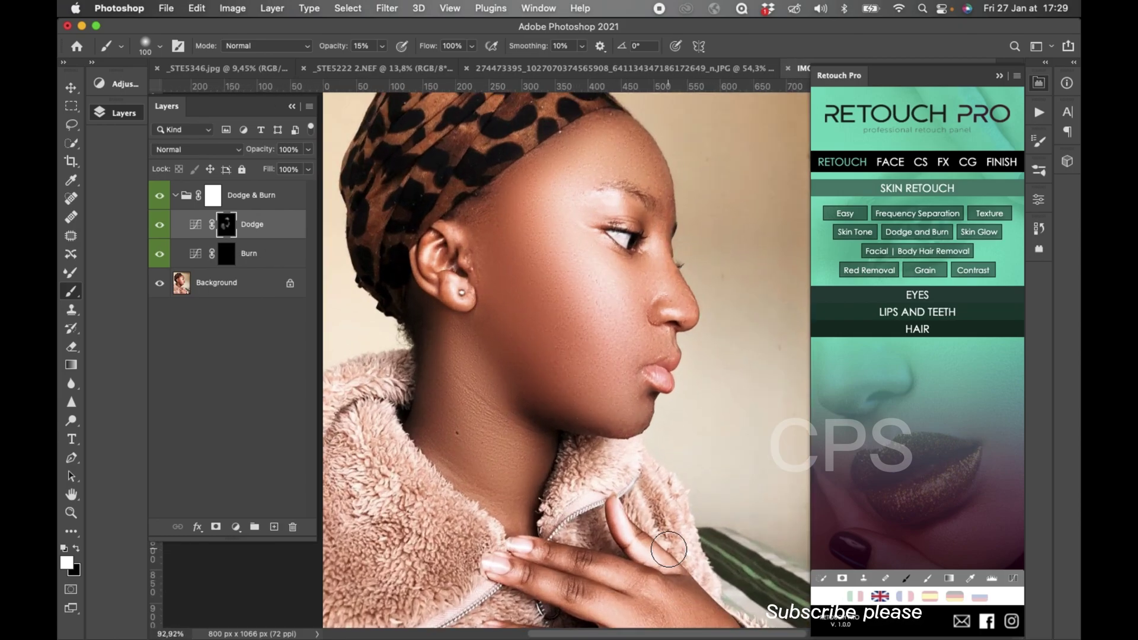
scroll(574, 493, "up", 2)
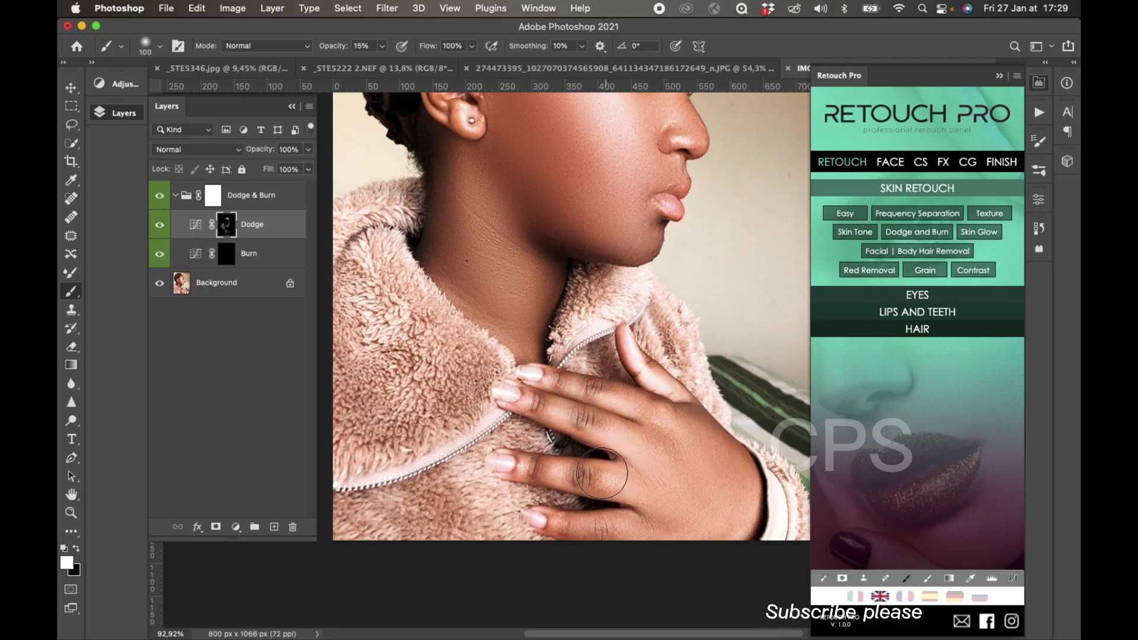
key("bracketleft")
key("bracketleft")
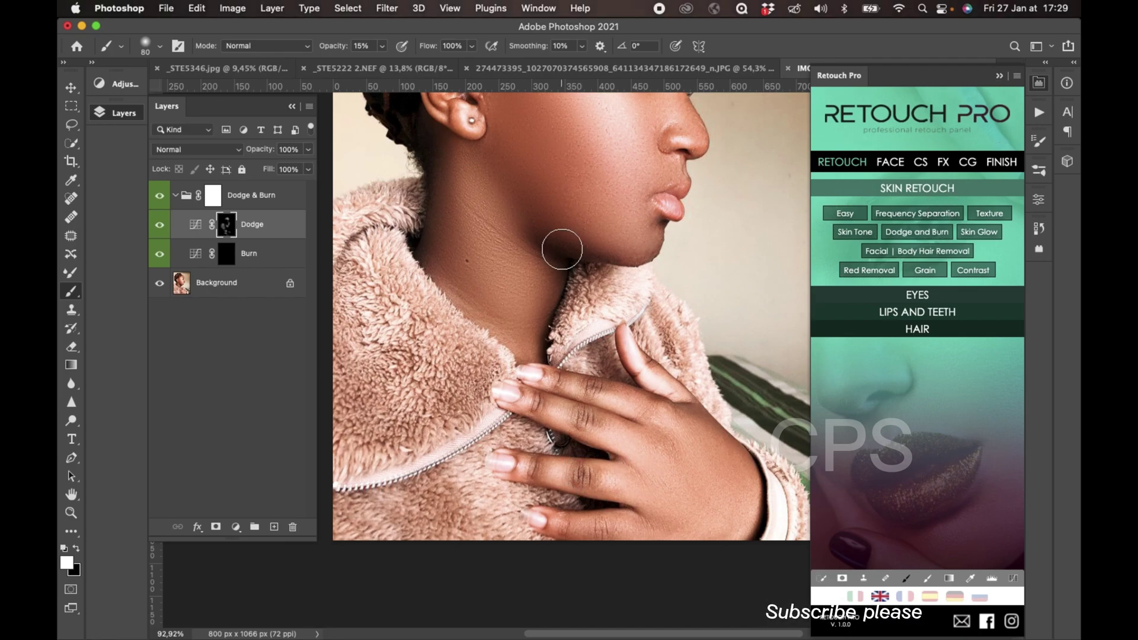
scroll(564, 247, "down", 2)
scroll(562, 250, "down", 2)
scroll(562, 250, "down", 2)
scroll(562, 249, "up", 2)
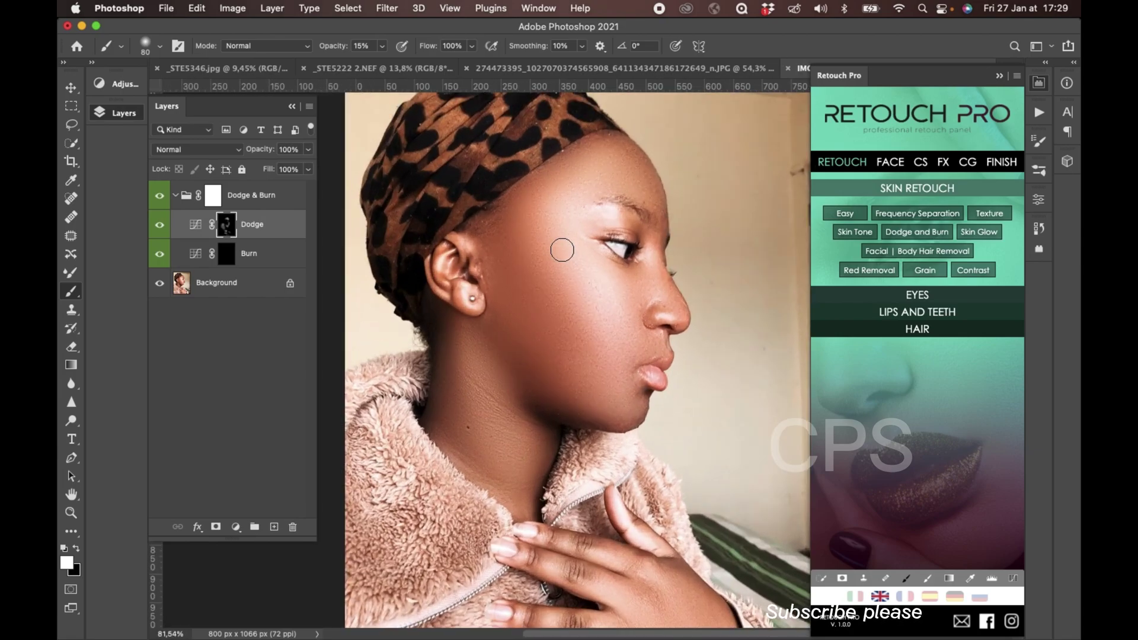
scroll(562, 250, "up", 2)
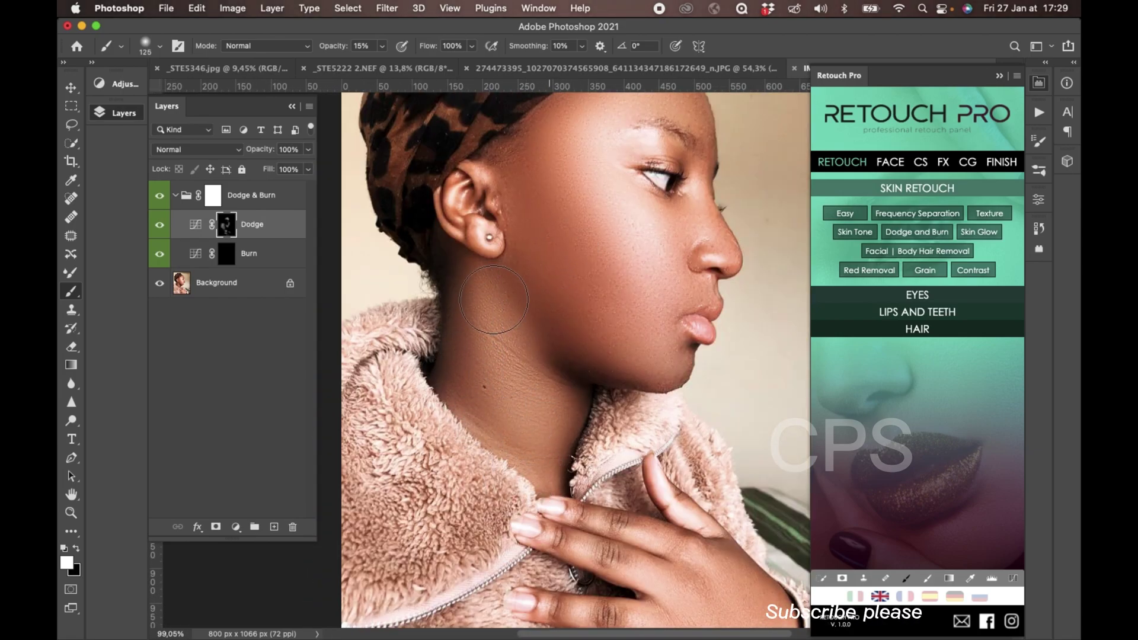
scroll(507, 400, "down", 2)
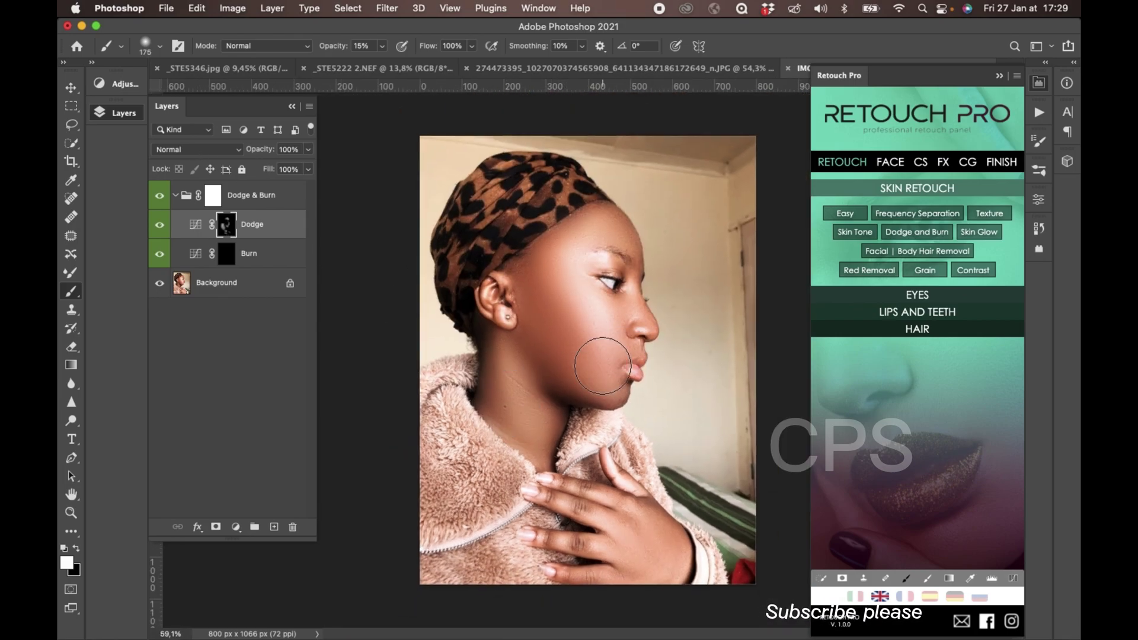
Step: Switch the paint colour to black and compare the face with and without dodging
key("x")
scroll(606, 398, "down", 2)
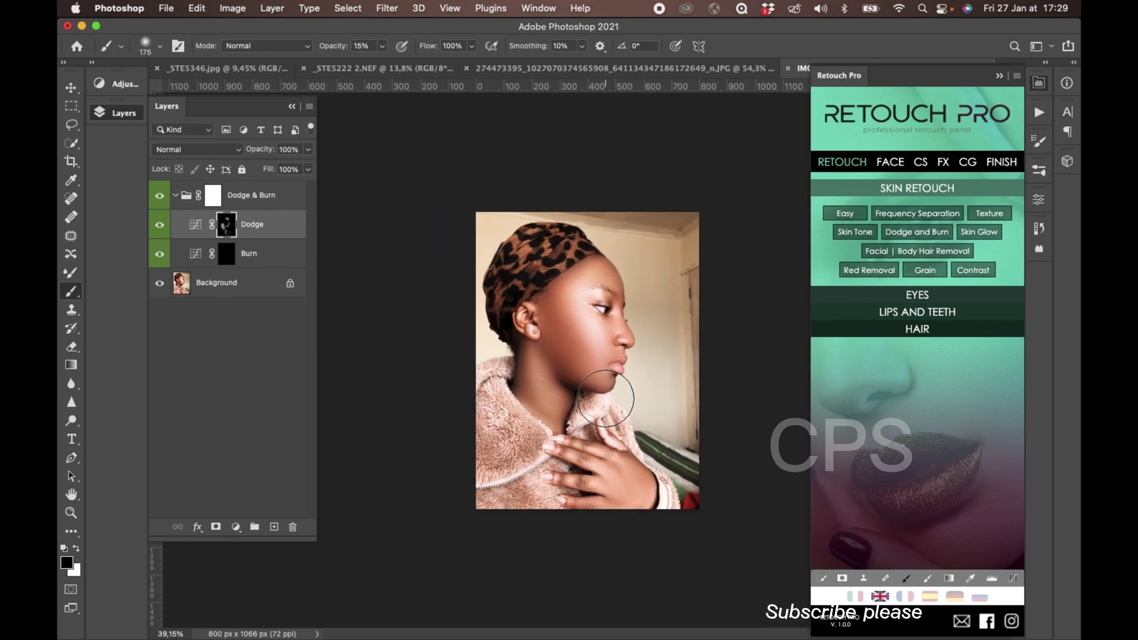
left_click(160, 195)
Step: Flatten the dodge layers into a single Background layer
left_click(160, 195)
right_click(241, 289)
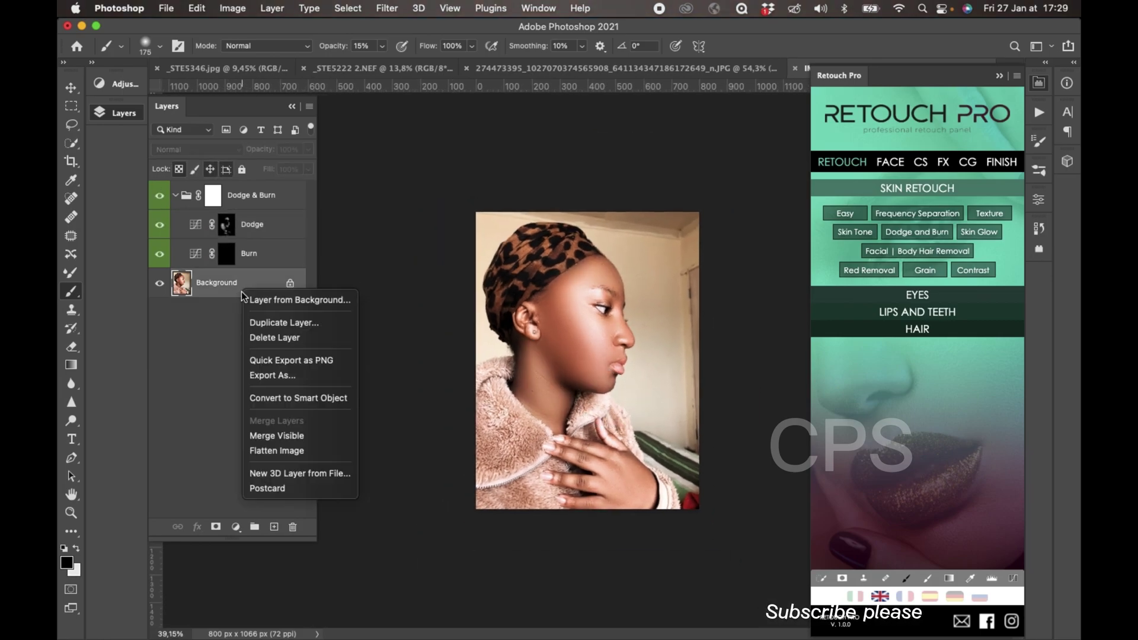
left_click(287, 454)
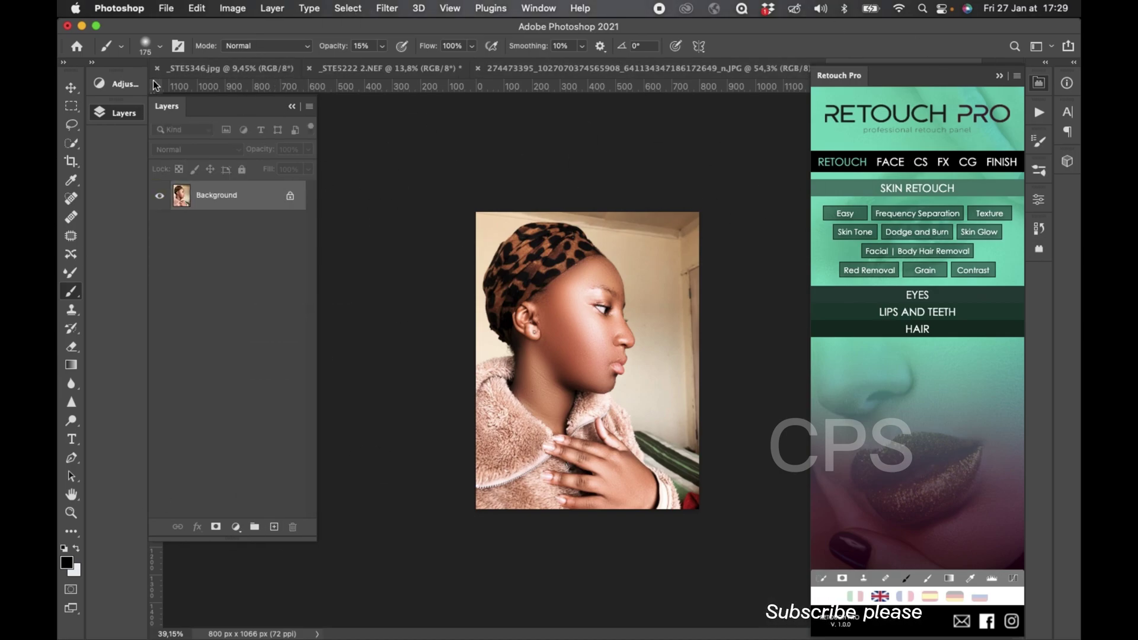
Step: Bring up the list of new fill and adjustment layer types from the Layers panel
left_click(124, 86)
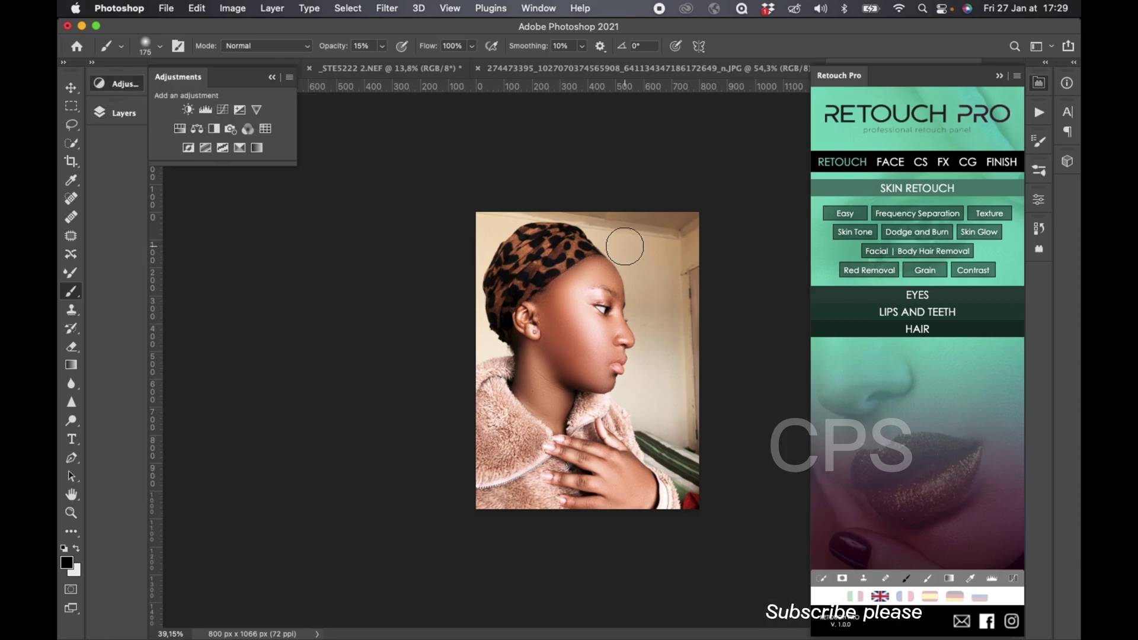
left_click(112, 114)
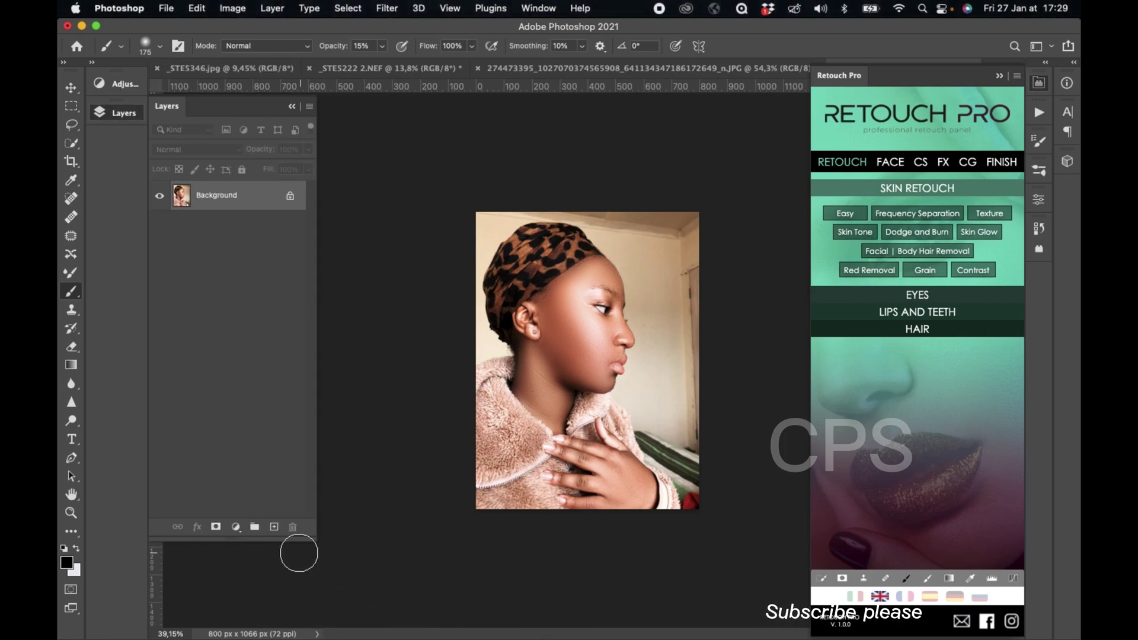
left_click(236, 528)
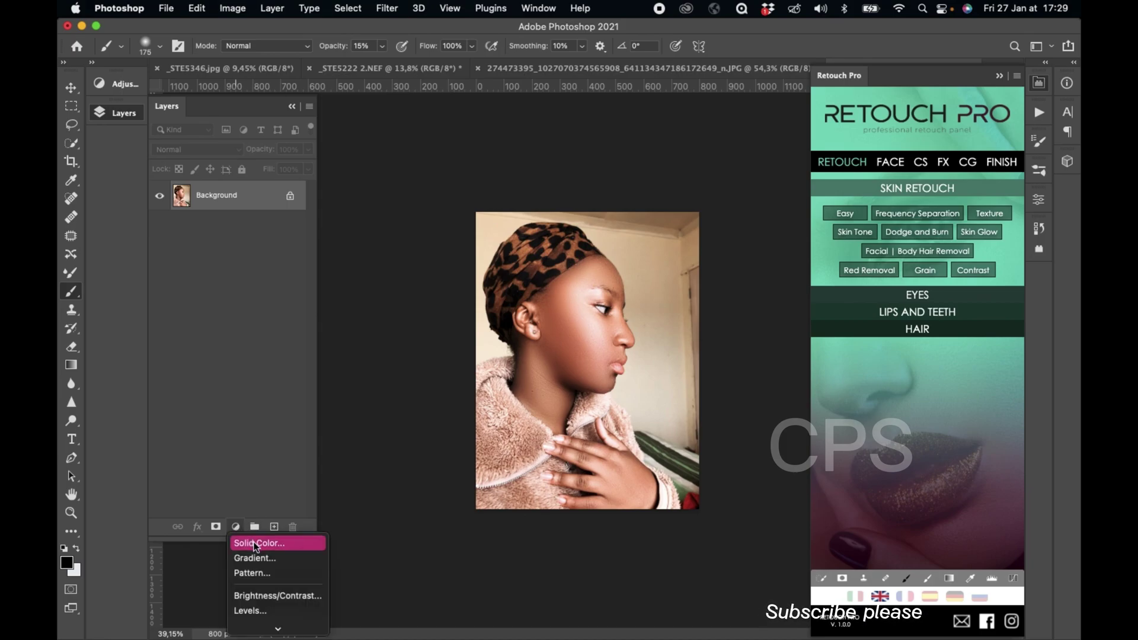
Step: Add a Gradient Fill layer and browse the Basics, Blues, Purples, Pinks and Reds preset groups
left_click(254, 558)
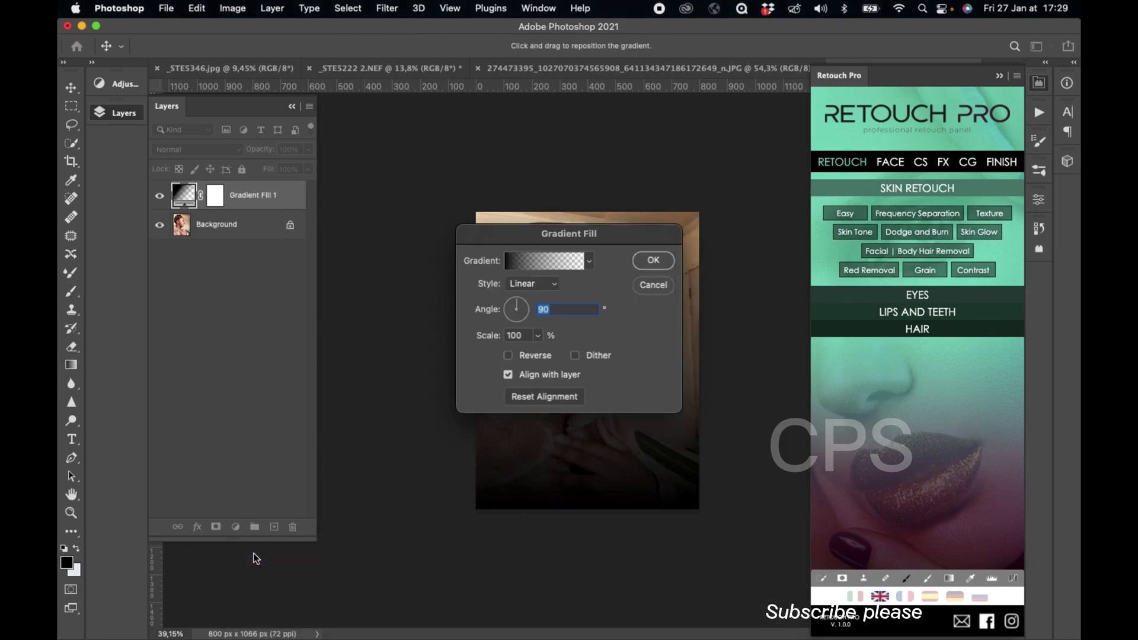
left_click(590, 262)
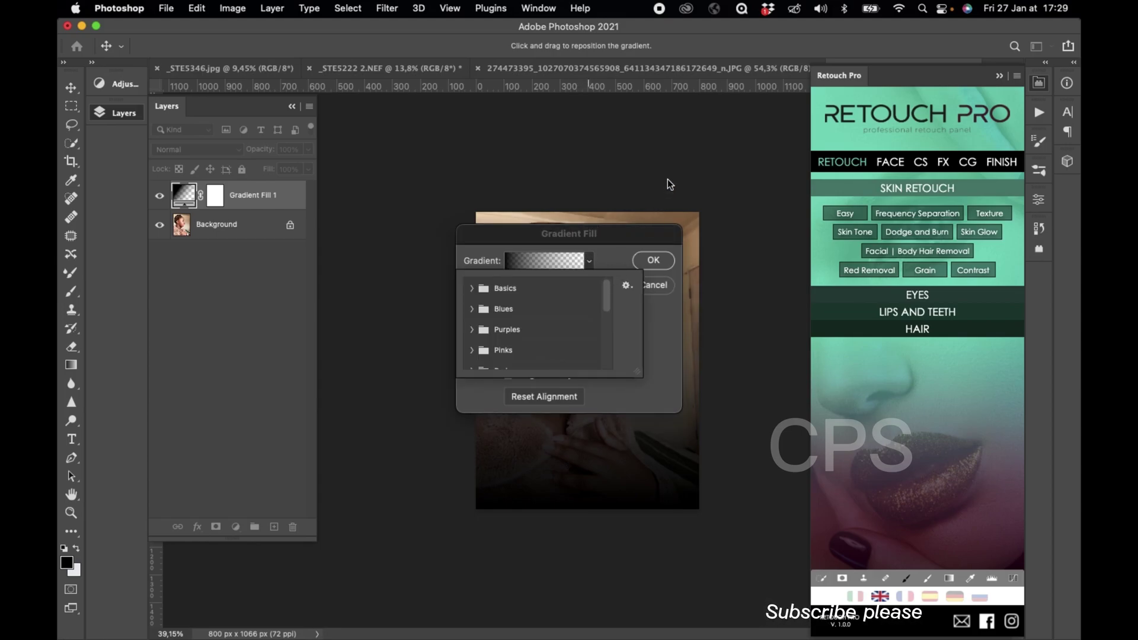
mouse_move(639, 374)
left_mouse_down()
mouse_move(725, 467)
mouse_move(930, 630)
left_mouse_up()
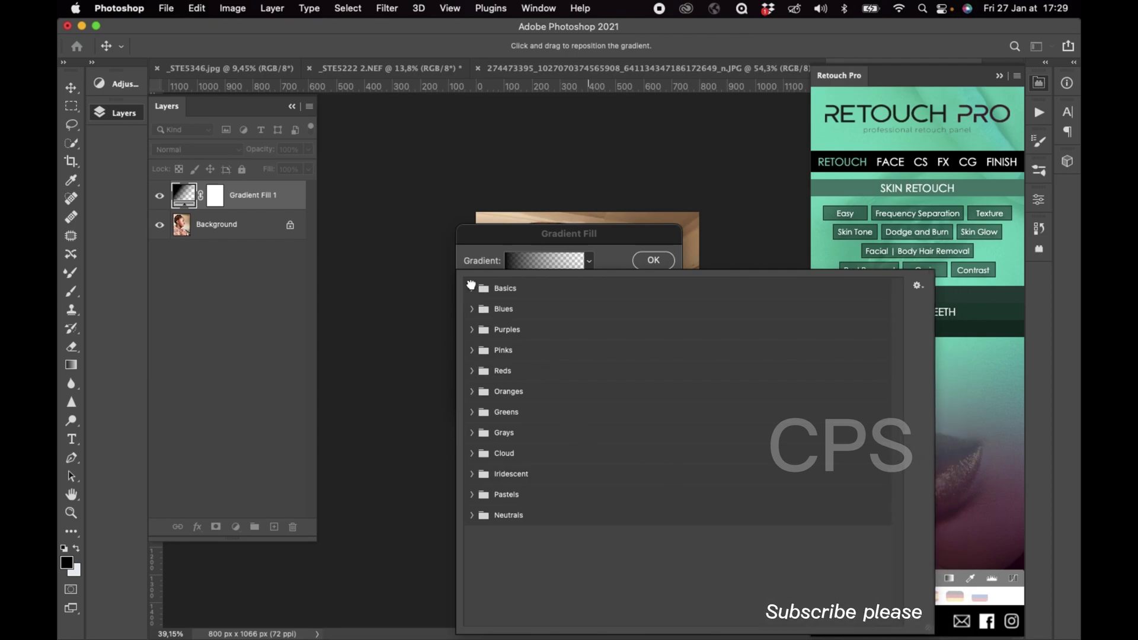
left_click(472, 288)
left_click(472, 331)
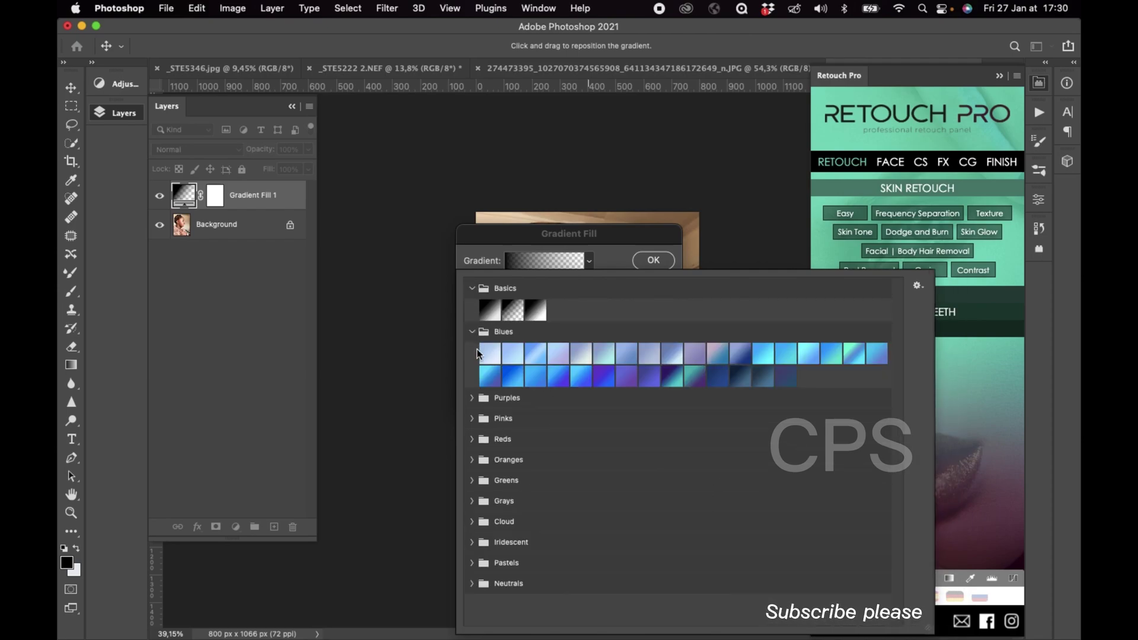
left_click(473, 397)
scroll(685, 400, "down", 1)
left_click(473, 451)
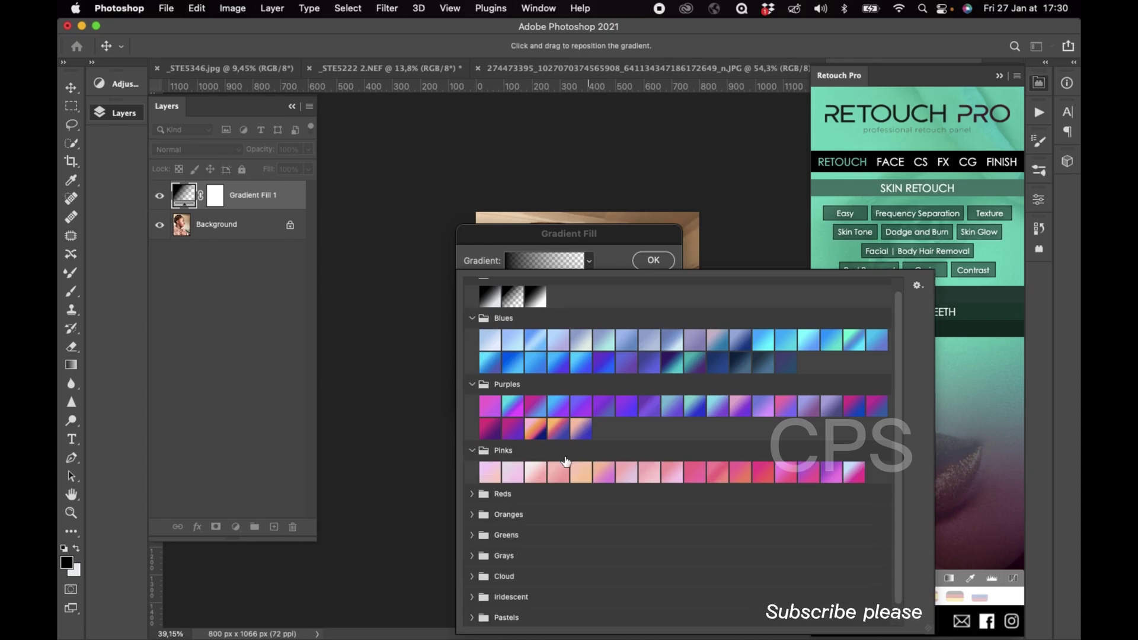
scroll(480, 455, "down", 1)
left_click(472, 472)
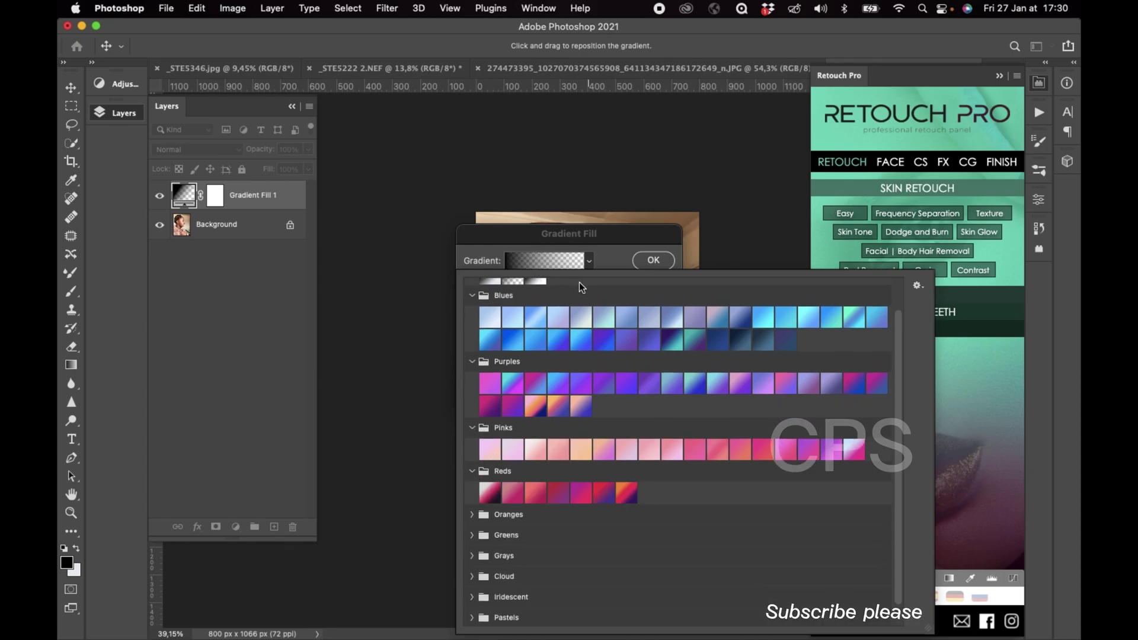
left_click_drag(579, 282, 622, 285)
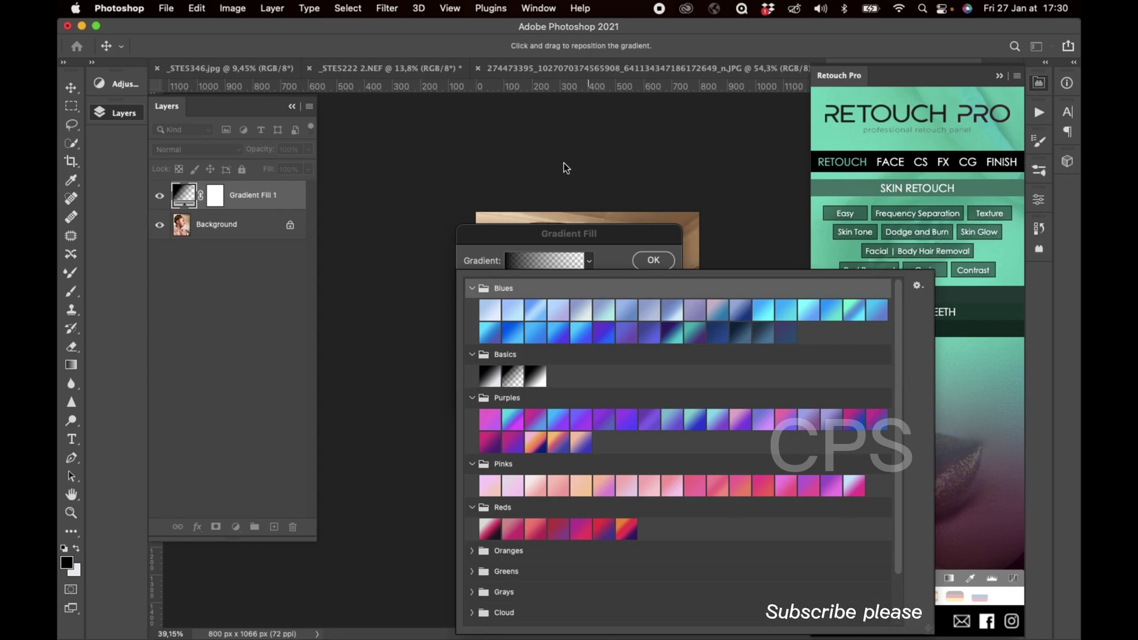
left_click(945, 539)
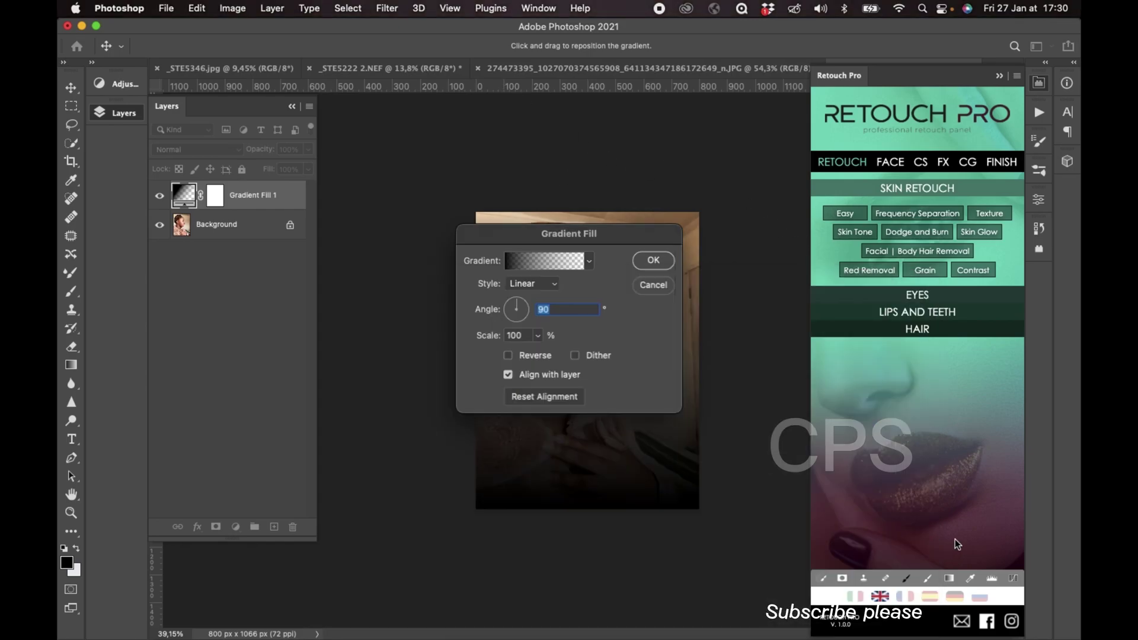
Step: Browse the Neutrals, Pastels, Iridescent, Cloud, Grays, Greens and Oranges gradient groups
mouse_move(578, 227)
left_mouse_down()
mouse_move(468, 156)
mouse_move(394, 88)
left_mouse_up()
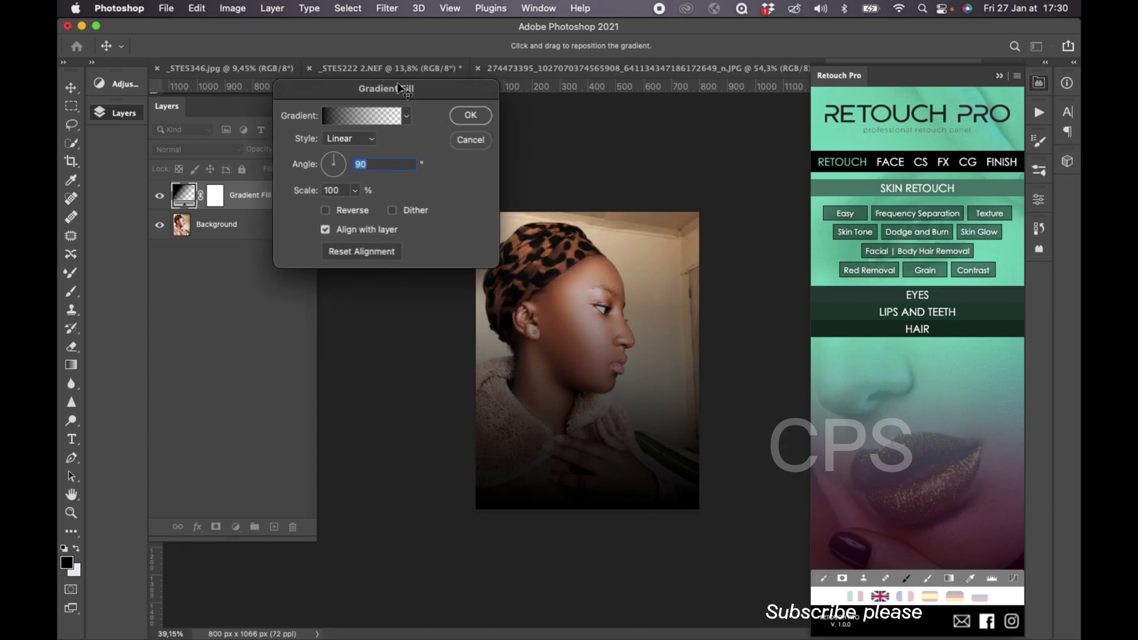
left_click(409, 127)
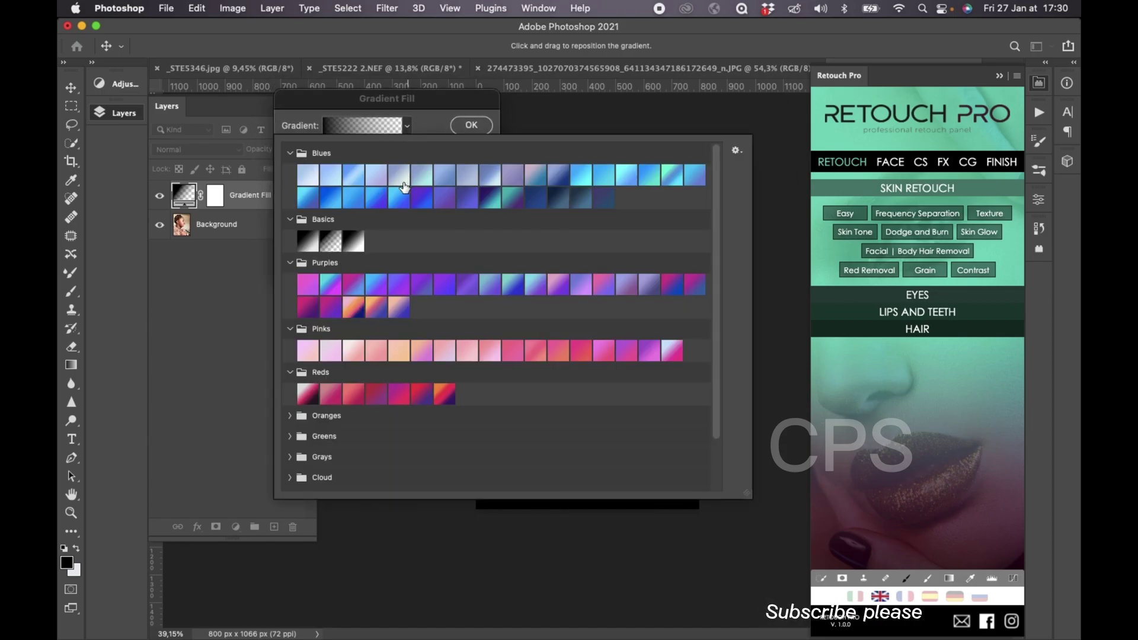
scroll(374, 342, "down", 3)
scroll(373, 342, "up", 3)
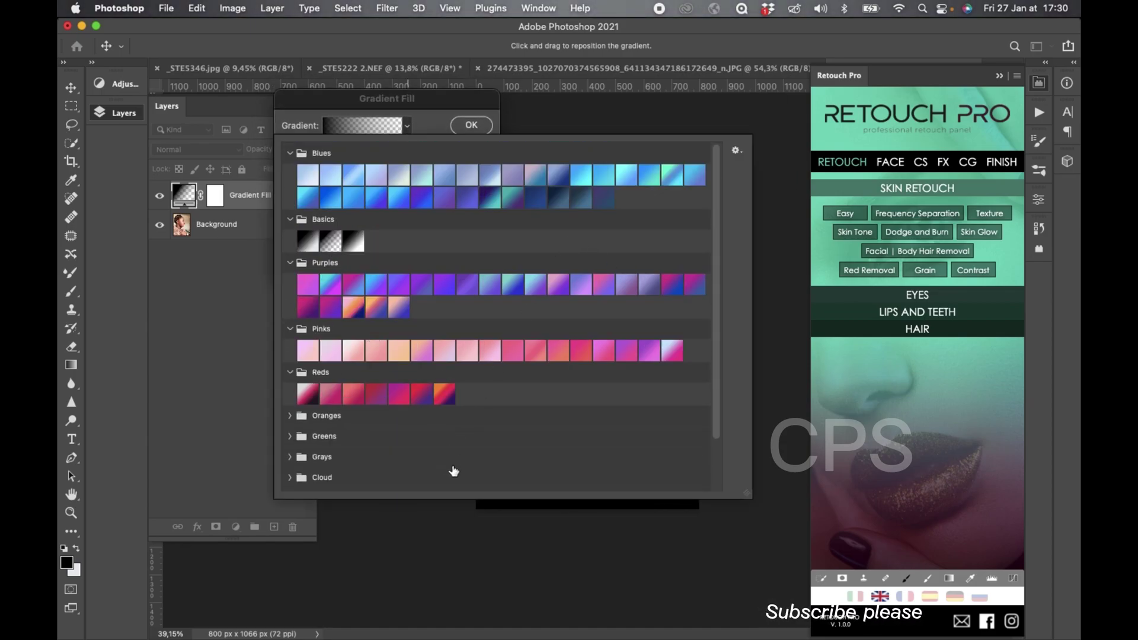
left_click_drag(748, 494, 971, 629)
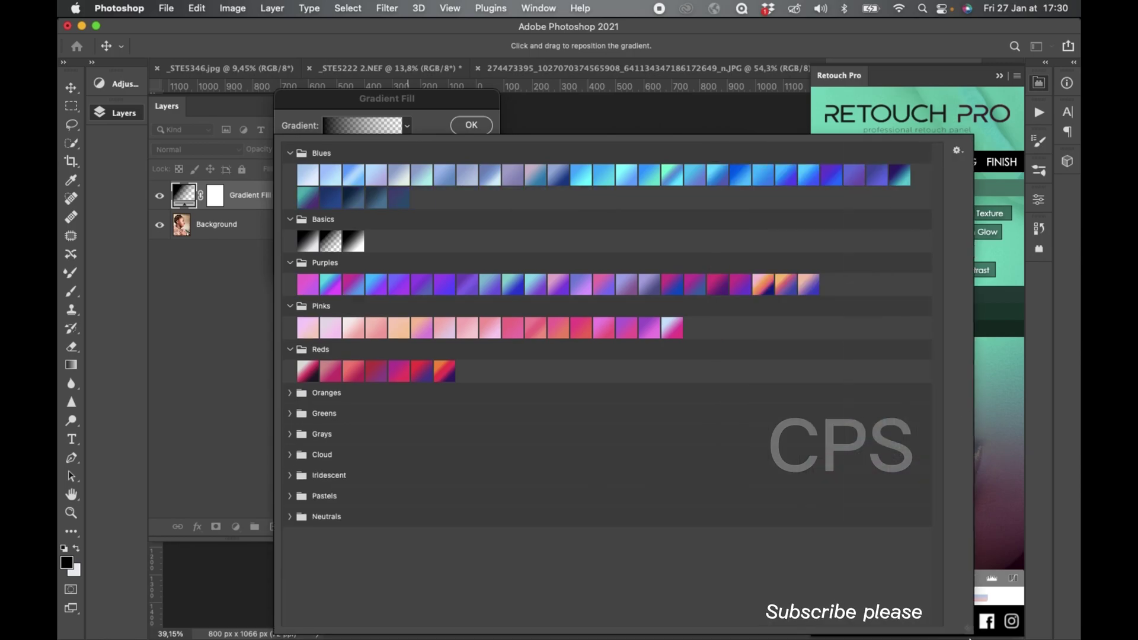
left_click(291, 516)
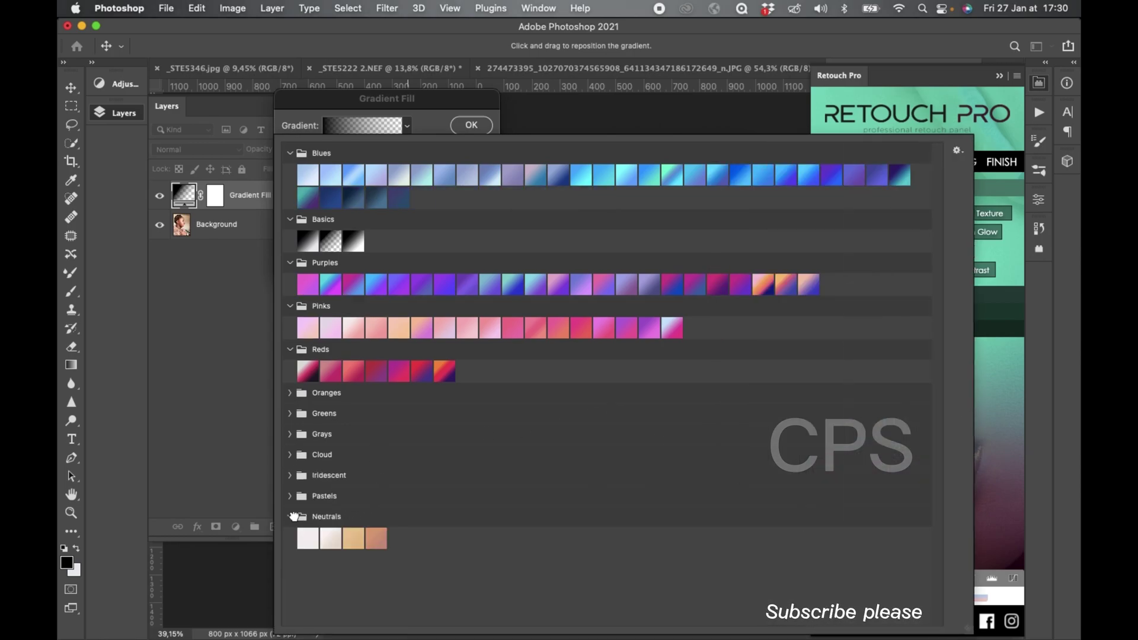
left_click(291, 496)
left_click(291, 474)
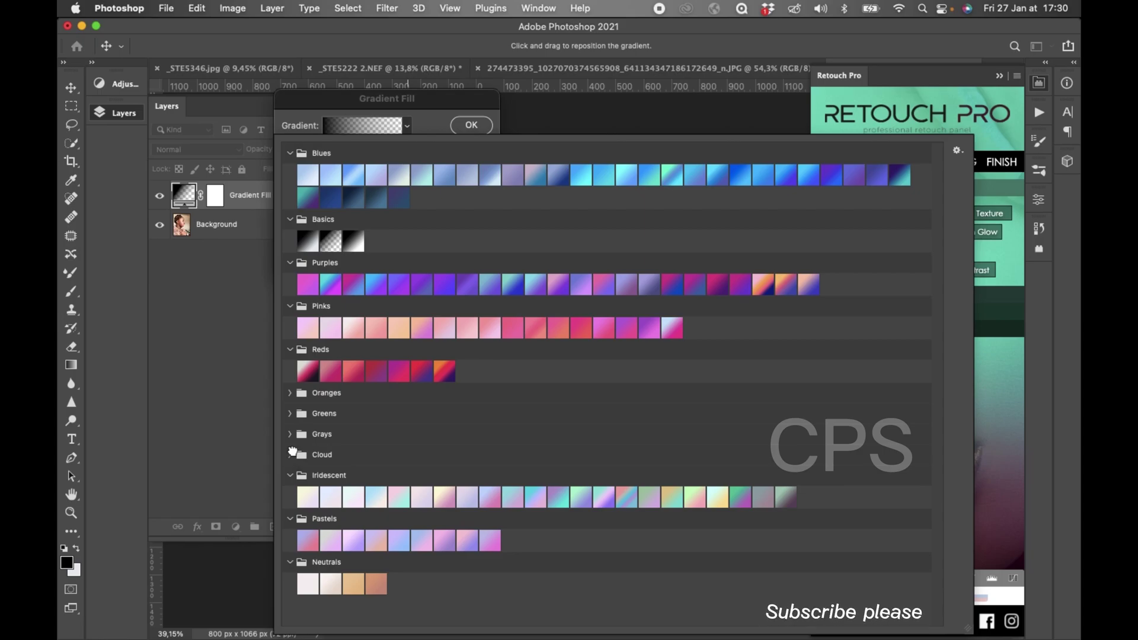
left_click(291, 455)
left_click(290, 433)
left_click(290, 413)
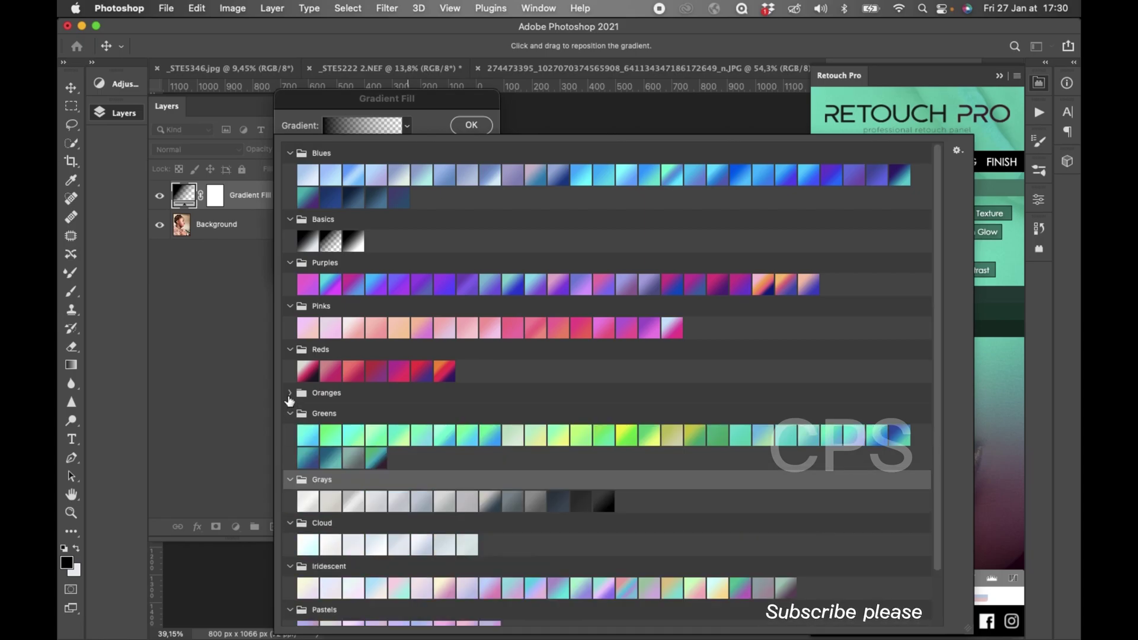
left_click(290, 393)
Step: Try several Oranges presets and choose the pink-orange gradient
left_click(515, 415)
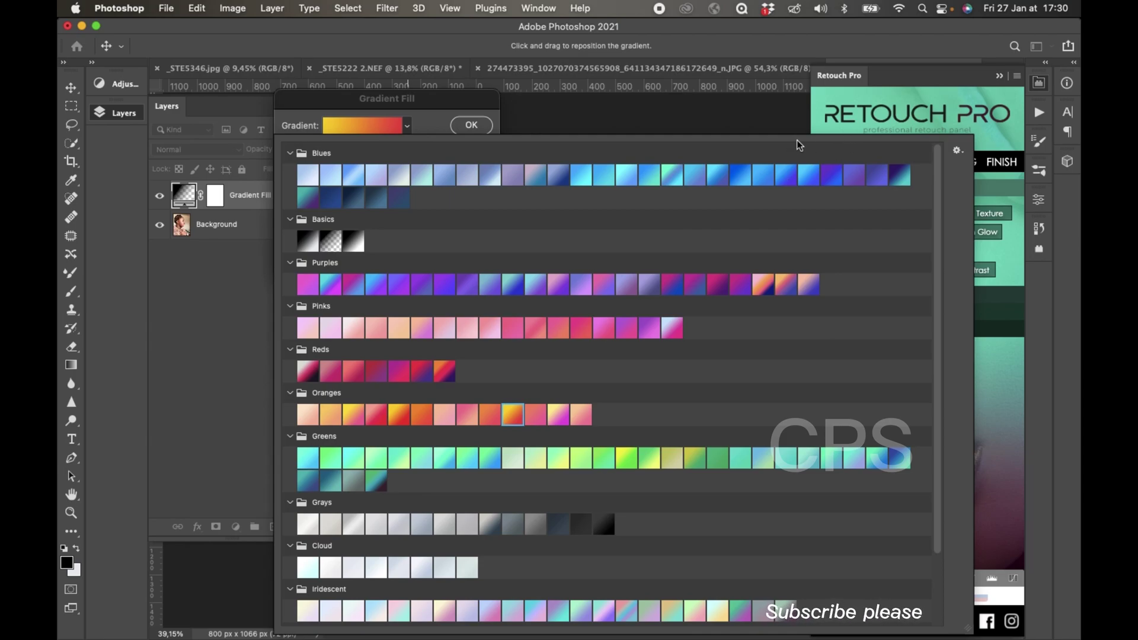
mouse_move(1027, 626)
left_mouse_down()
mouse_move(582, 383)
mouse_move(706, 505)
left_mouse_up()
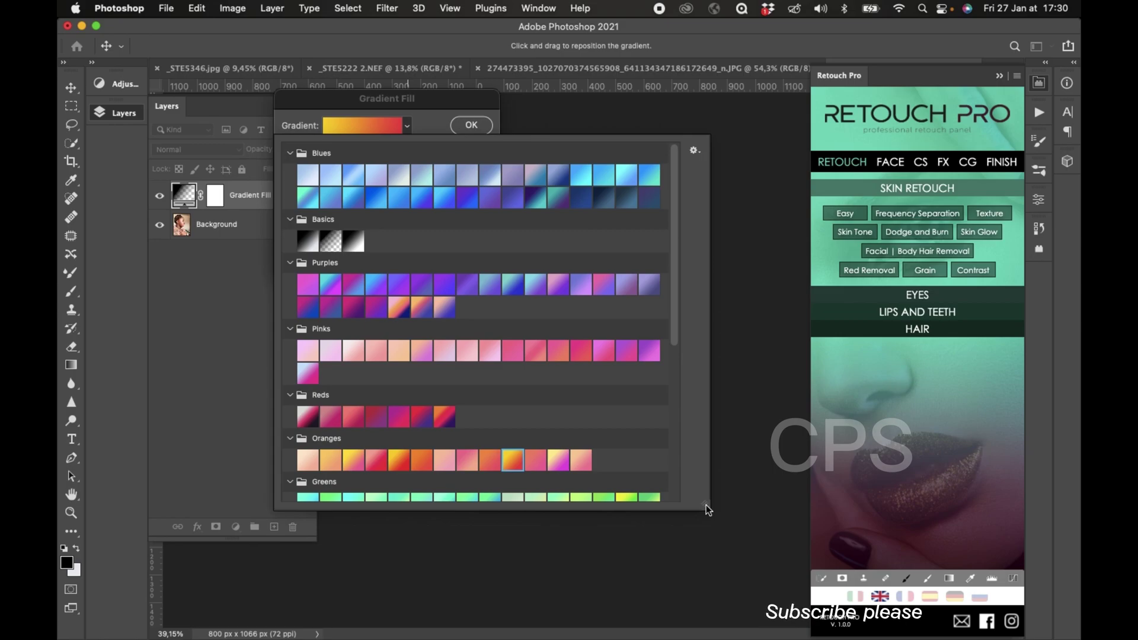
left_click(537, 461)
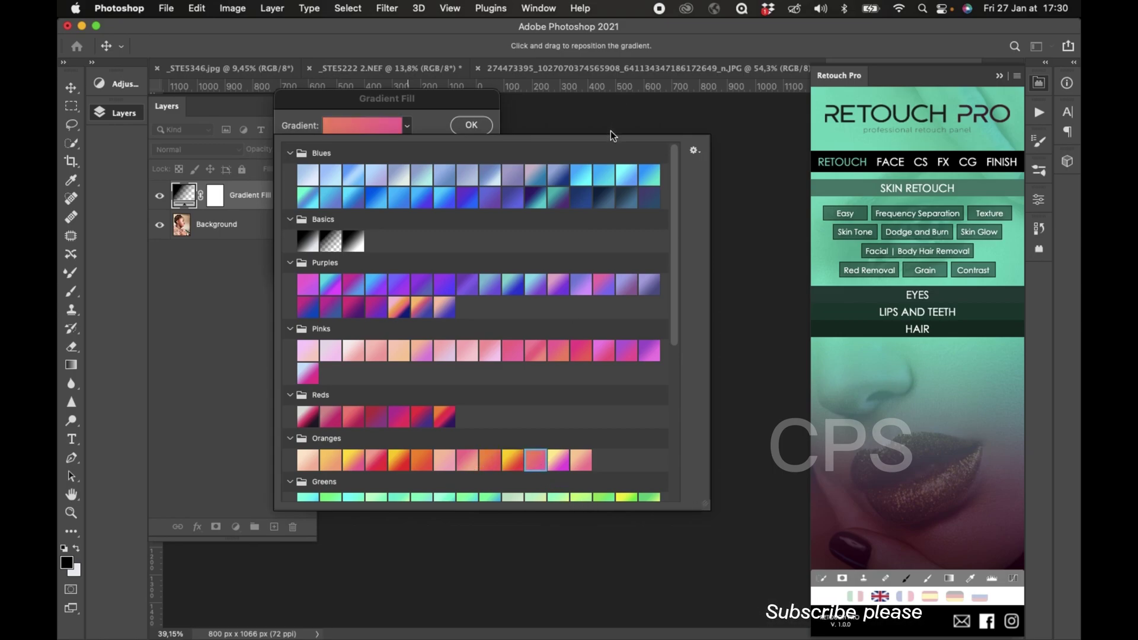
left_click(666, 135)
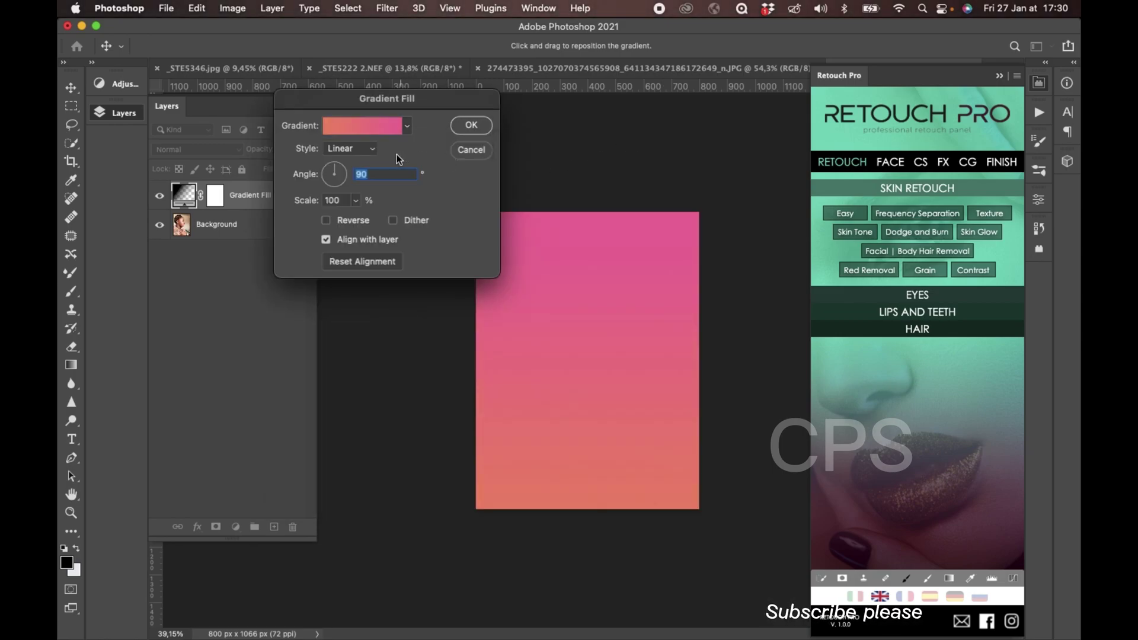
left_click(407, 125)
left_click(375, 460)
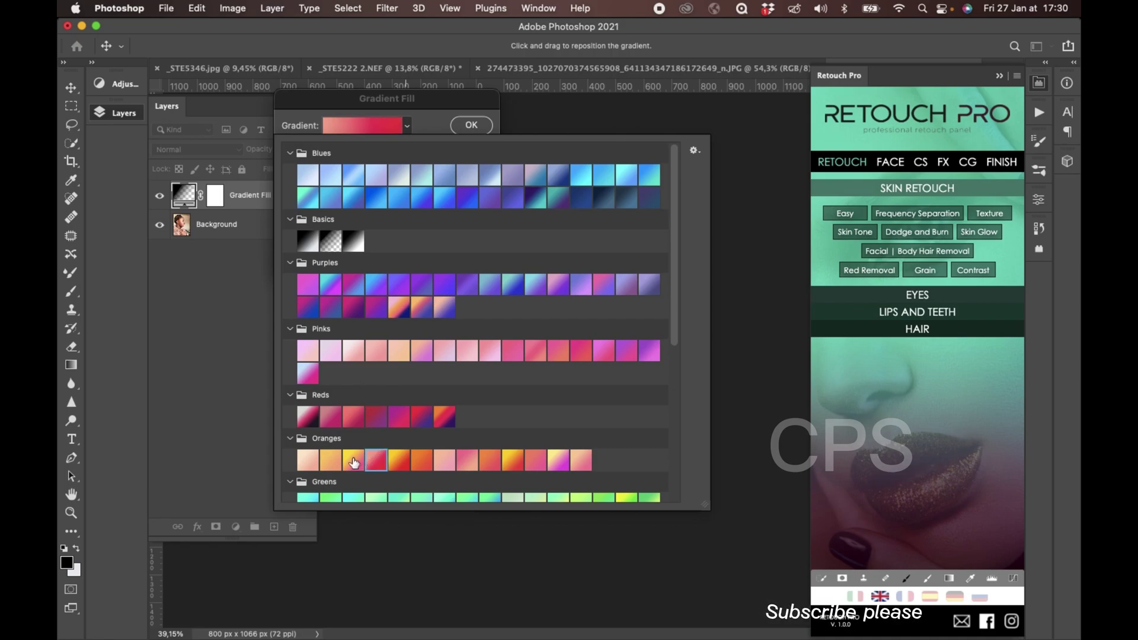
left_click(464, 461)
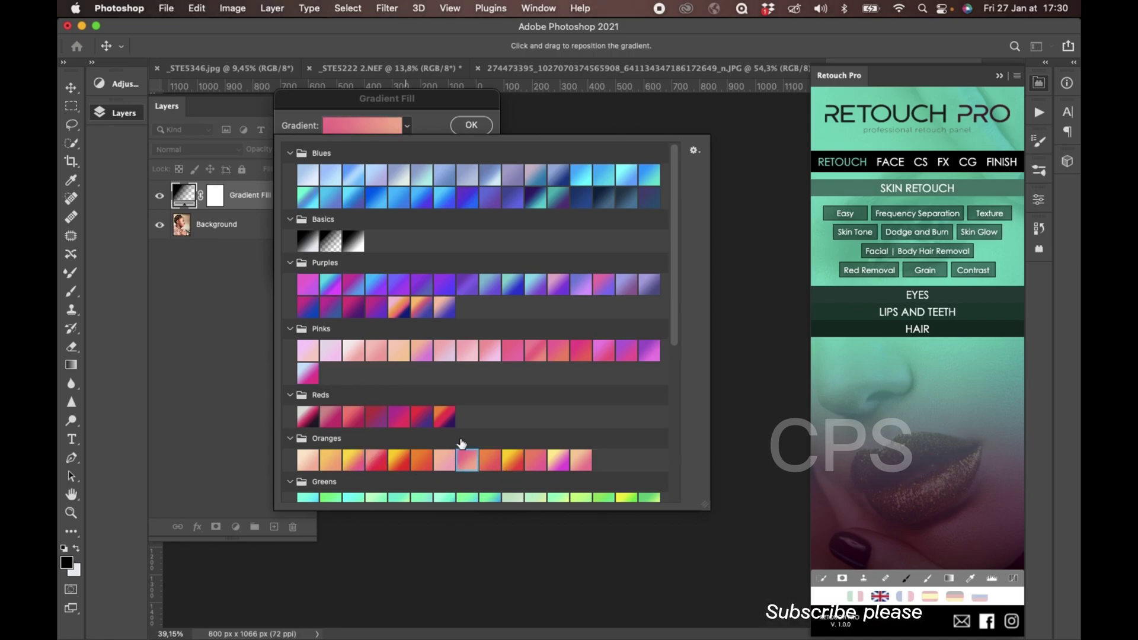
Step: Blend the gradient fill in Multiply mode at about 32% opacity and compare
left_click(474, 125)
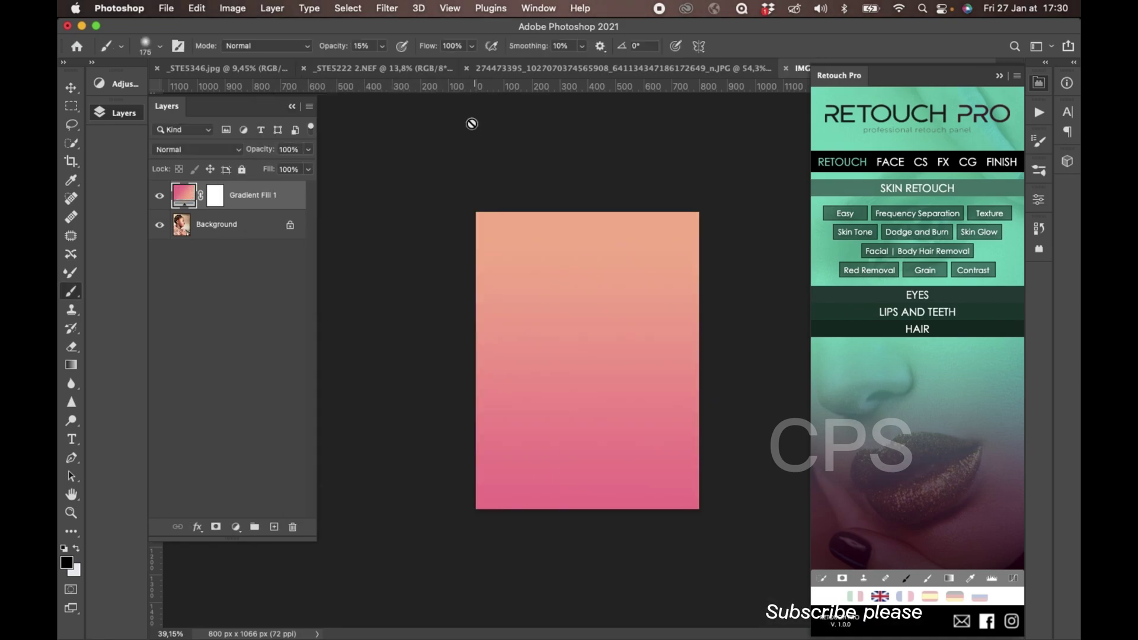
left_click(194, 149)
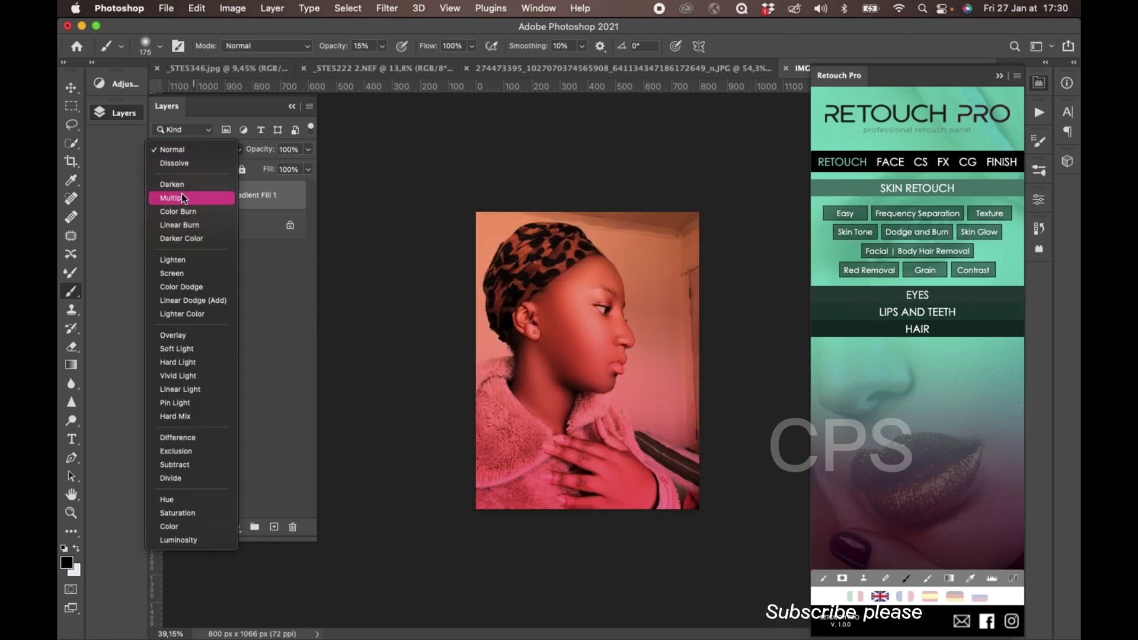
left_click(181, 197)
left_click(306, 150)
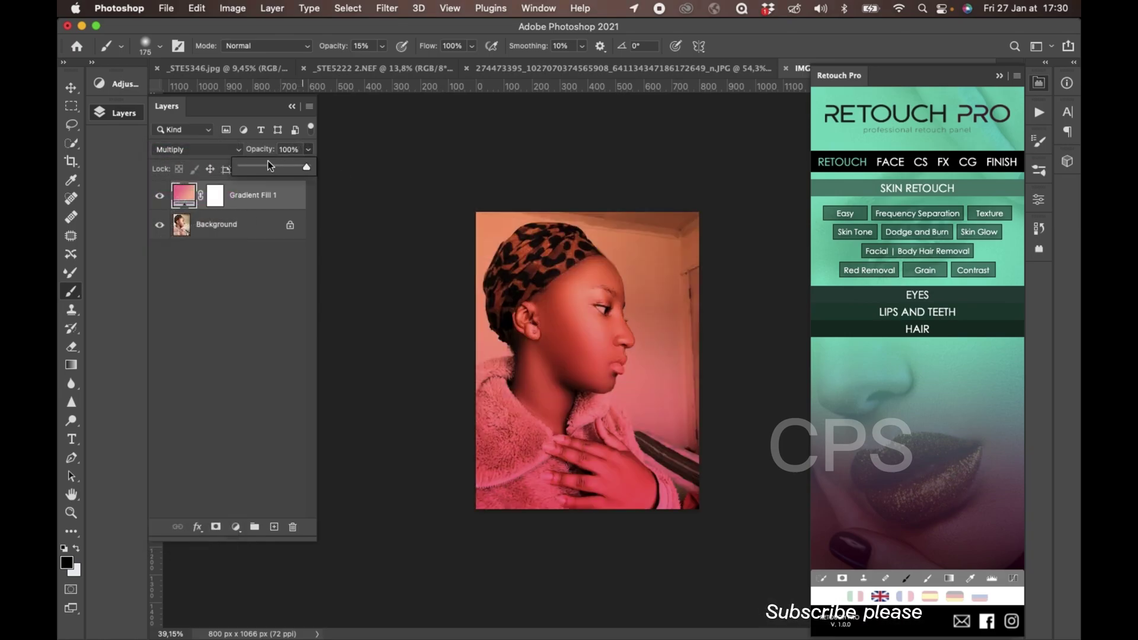
left_click(263, 166)
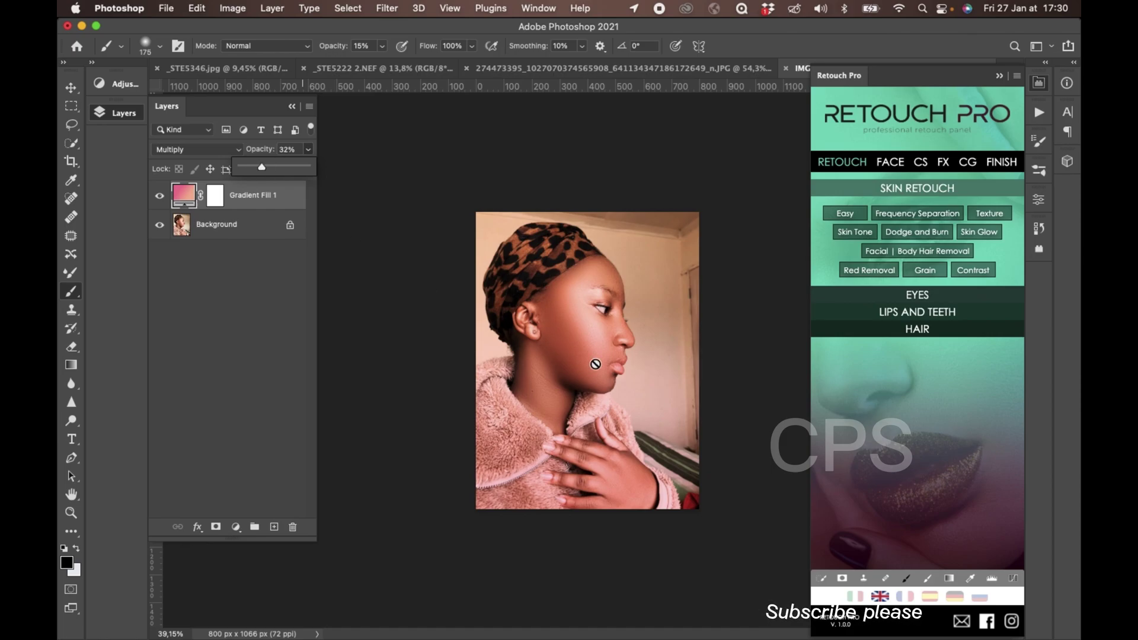
scroll(597, 364, "up", 2)
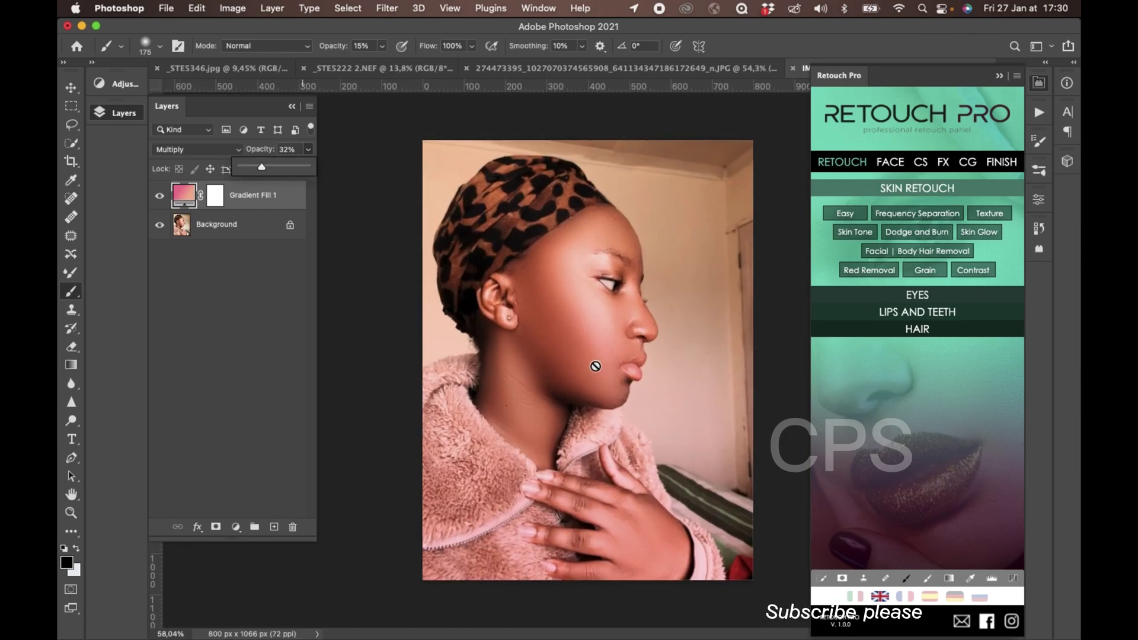
left_click(159, 197)
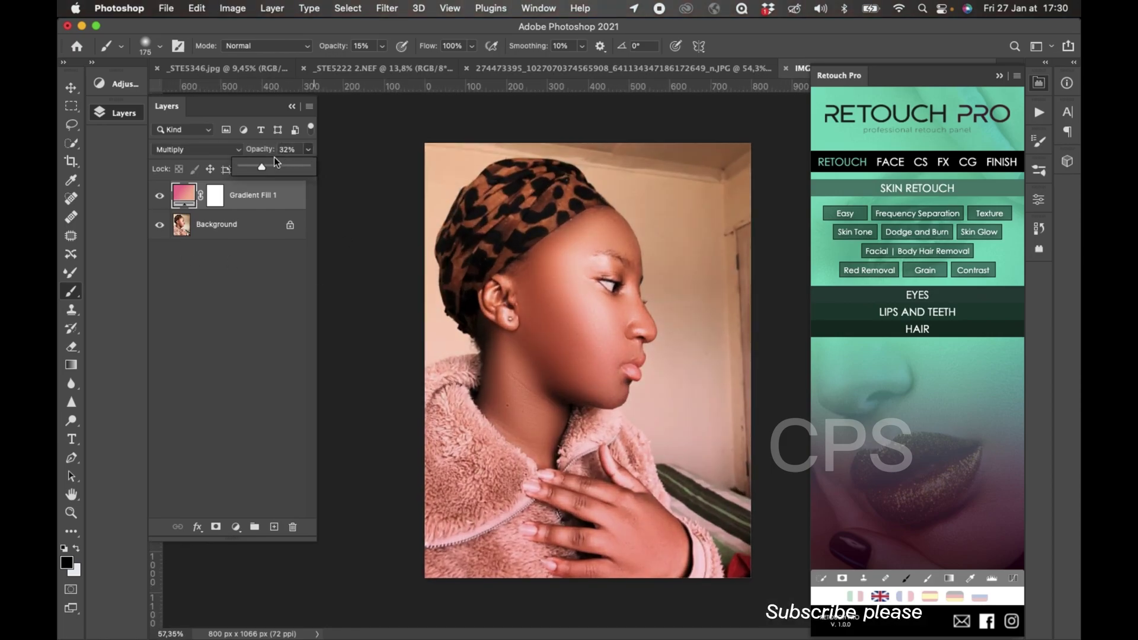
Step: Flatten the gradient into the Background layer
left_click(260, 239)
right_click(260, 239)
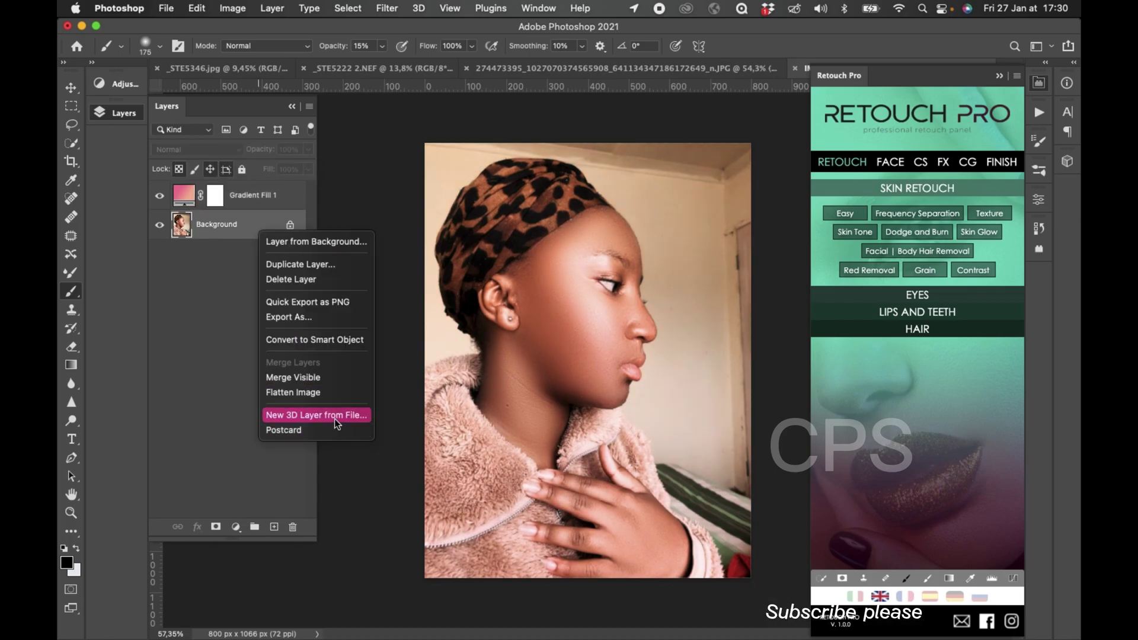
left_click(321, 392)
Step: Add a Black & White adjustment with the Darker preset and Reds at -40
left_click(109, 84)
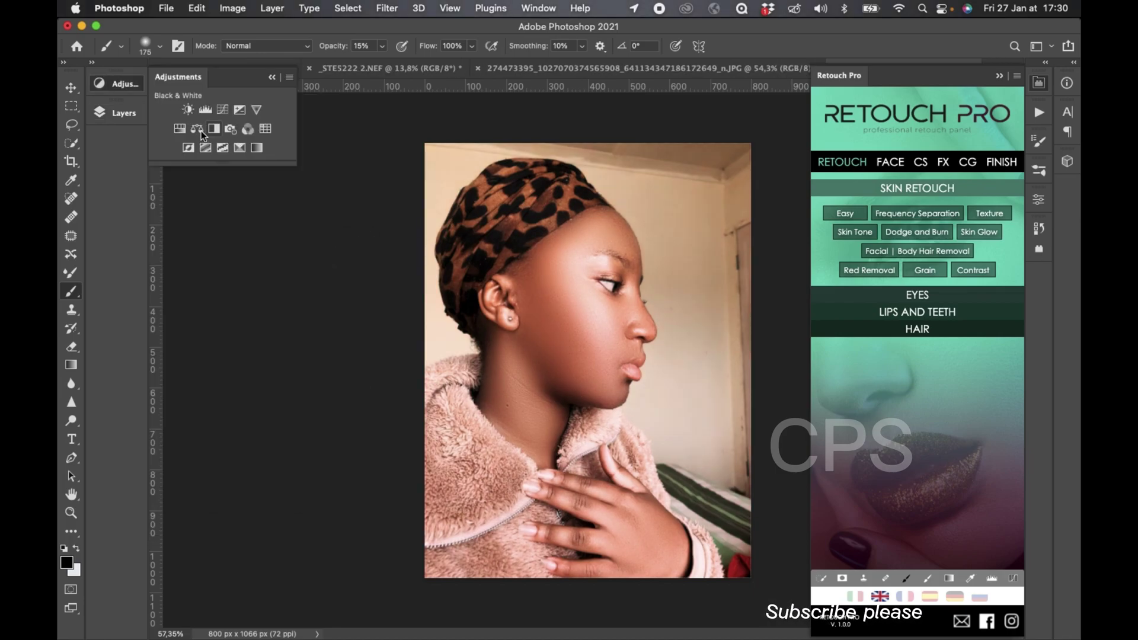
left_click(213, 129)
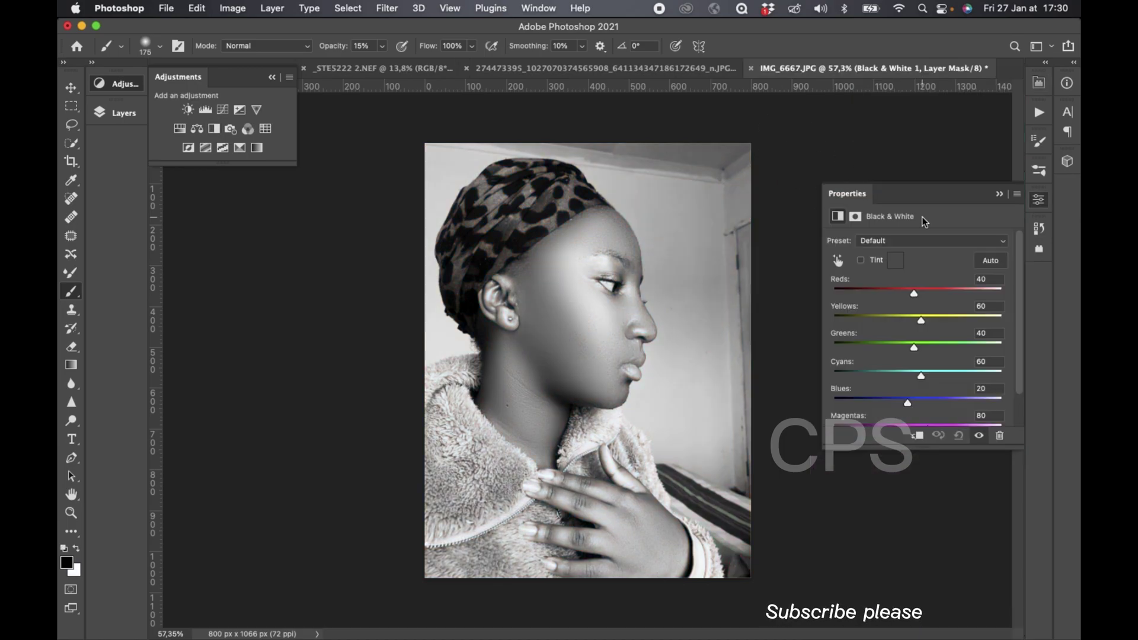
left_click_drag(896, 294, 891, 290)
left_click(892, 241)
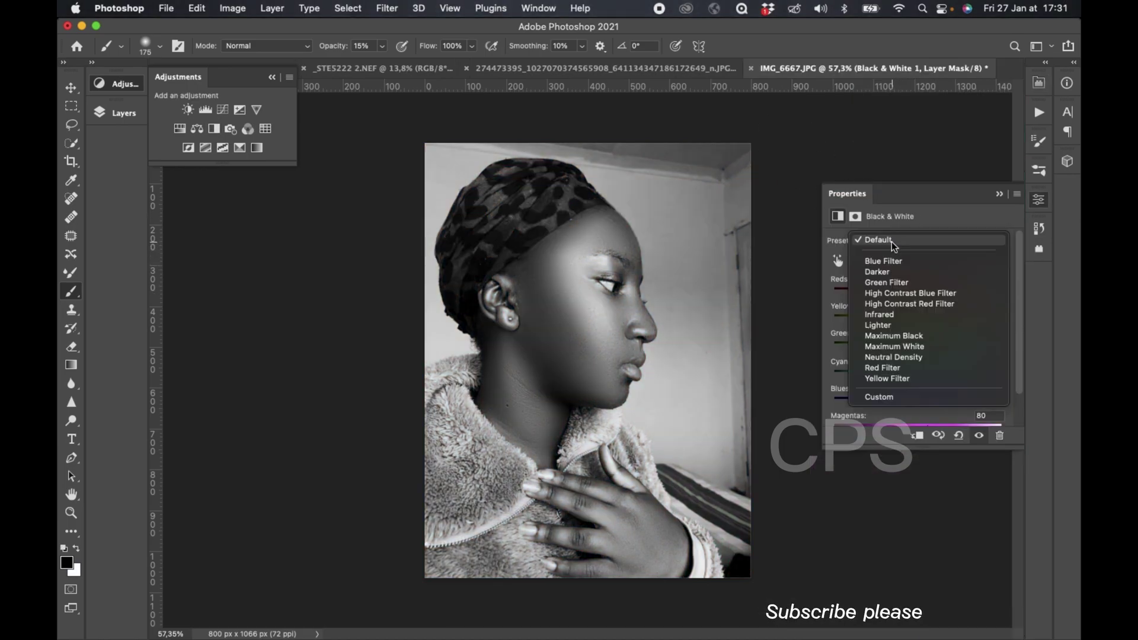
left_click(881, 270)
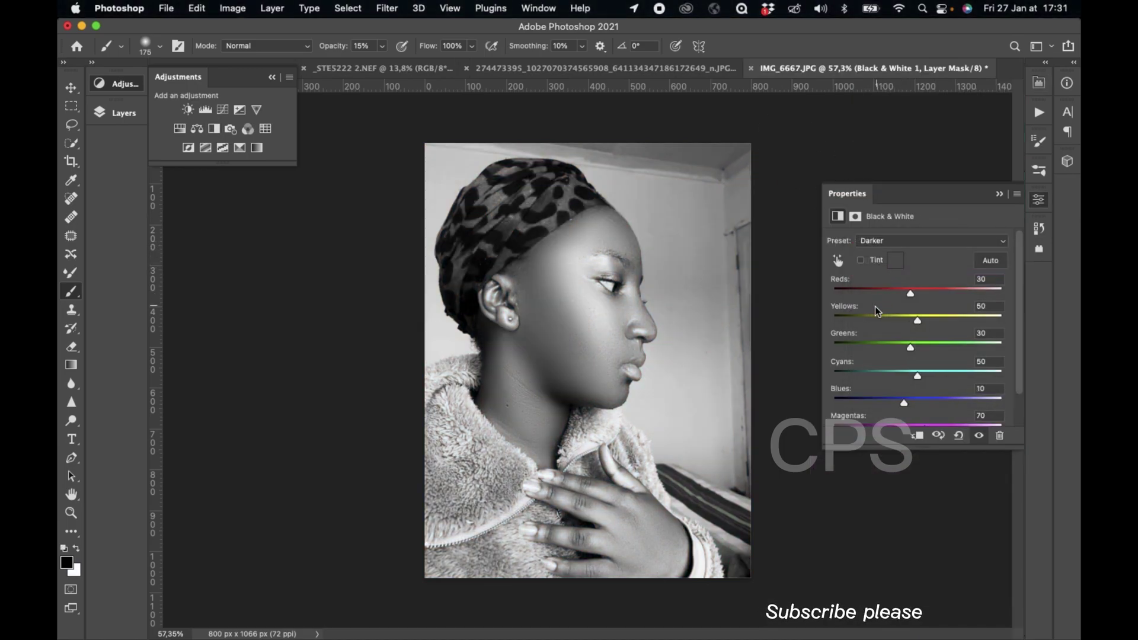
left_click(878, 294)
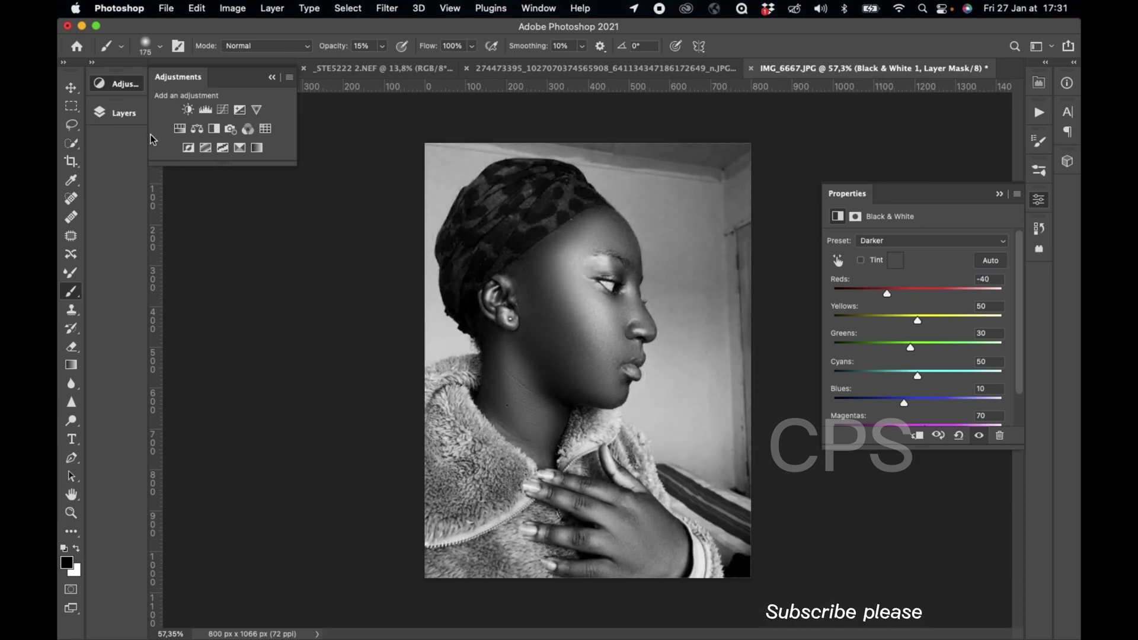
Step: Set the Black & White layer's blend mode to Multiply
left_click(124, 114)
left_click(206, 155)
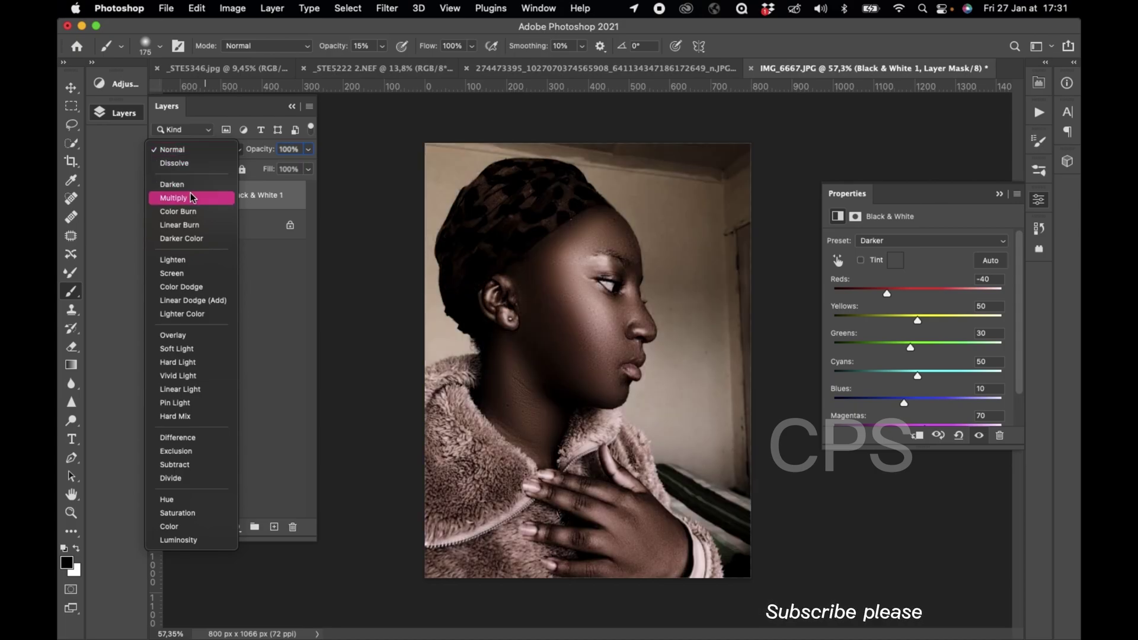
left_click(192, 198)
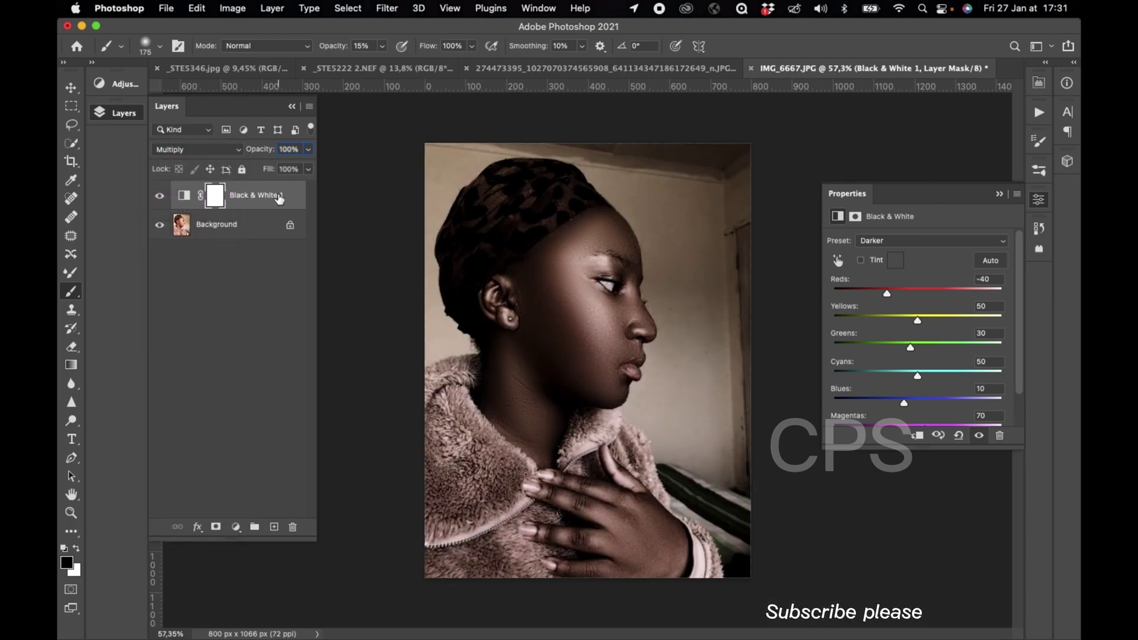
Step: Duplicate the Black & White layer as a Luminosity copy at 36% opacity
key("super+j")
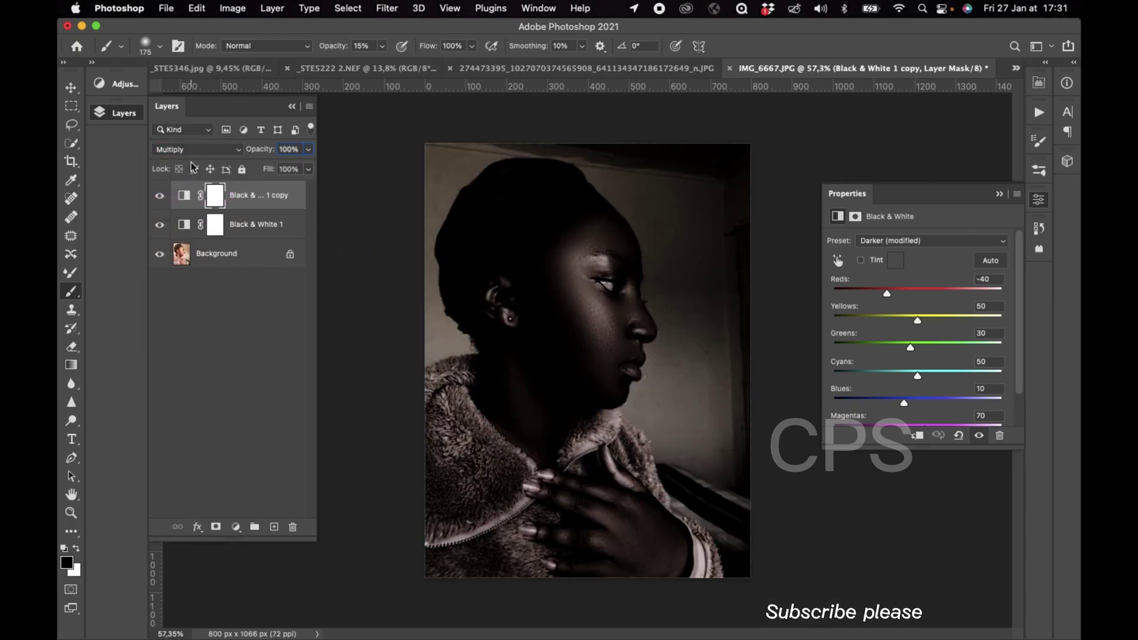
left_click(189, 153)
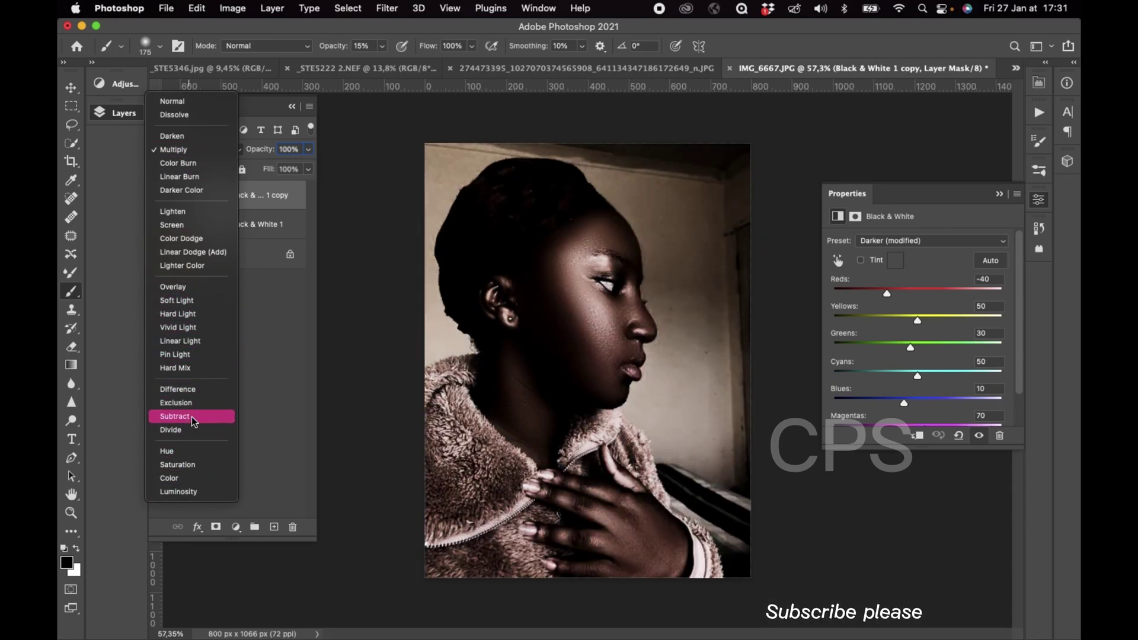
left_click(189, 492)
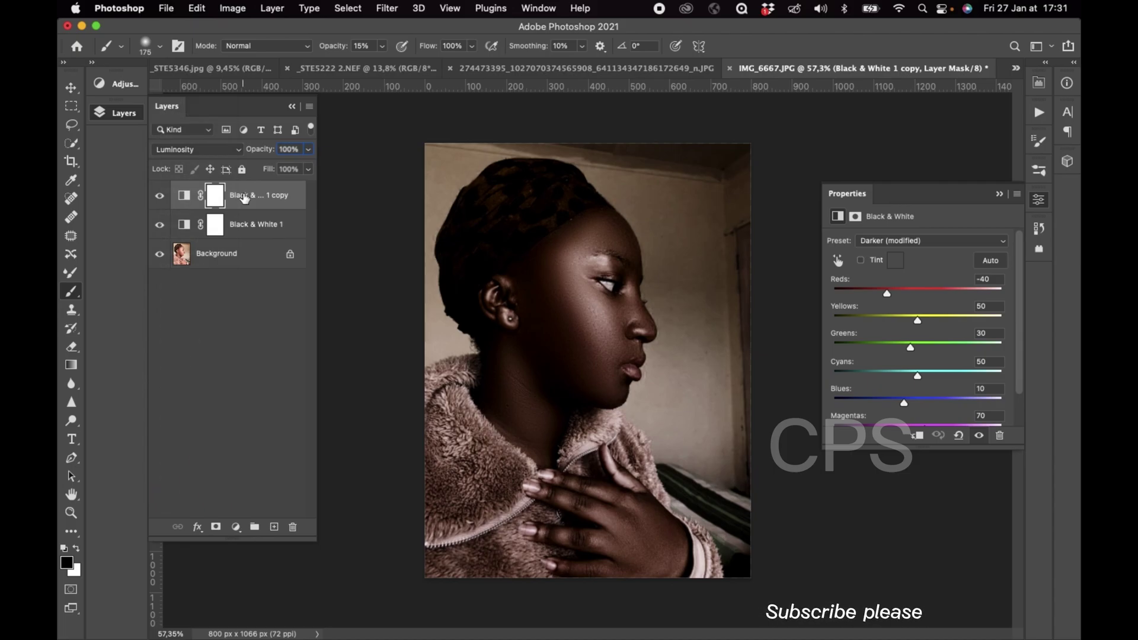
left_click(309, 151)
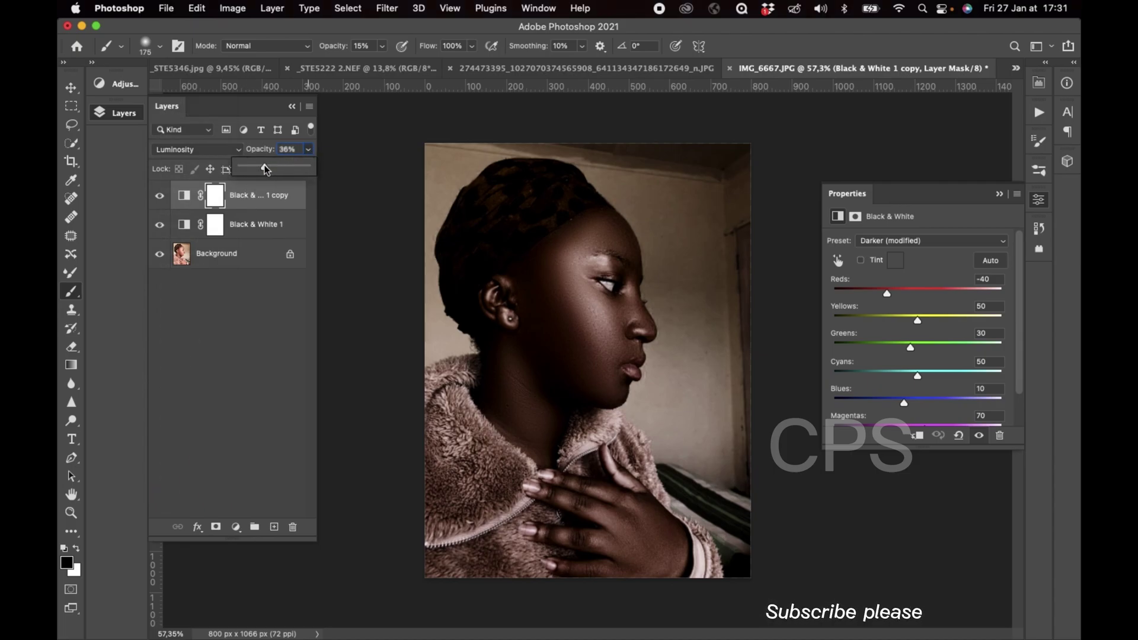
Step: Lower Black & White 1's opacity to 24%
left_click(270, 224)
left_click(309, 149)
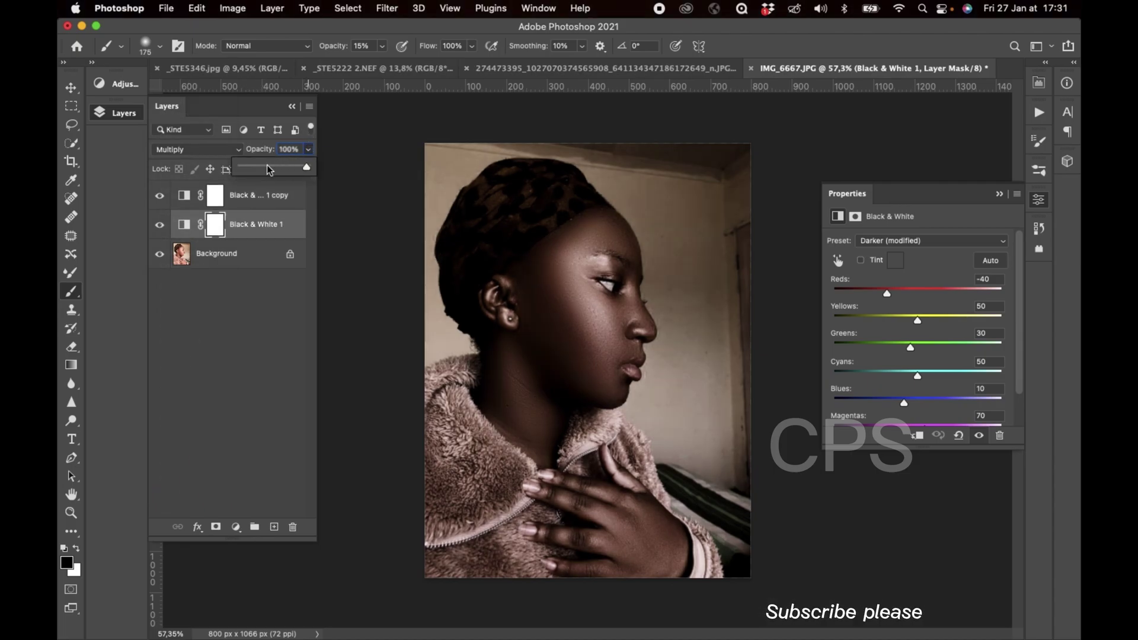
left_click_drag(309, 167, 257, 170)
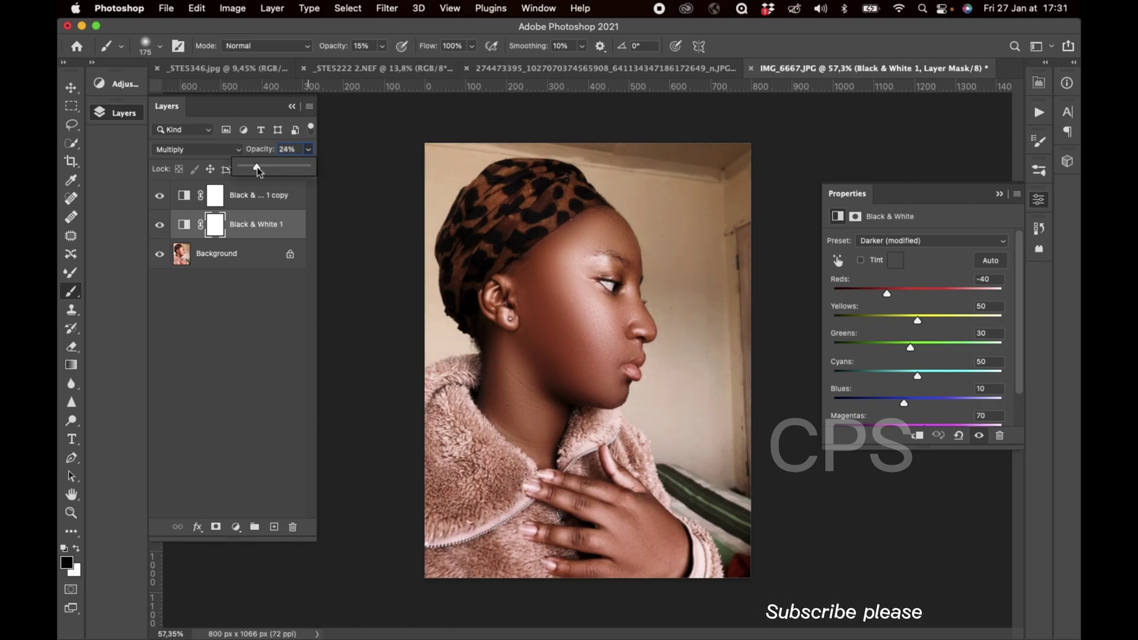
scroll(585, 271, "down", 2)
scroll(585, 270, "up", 3)
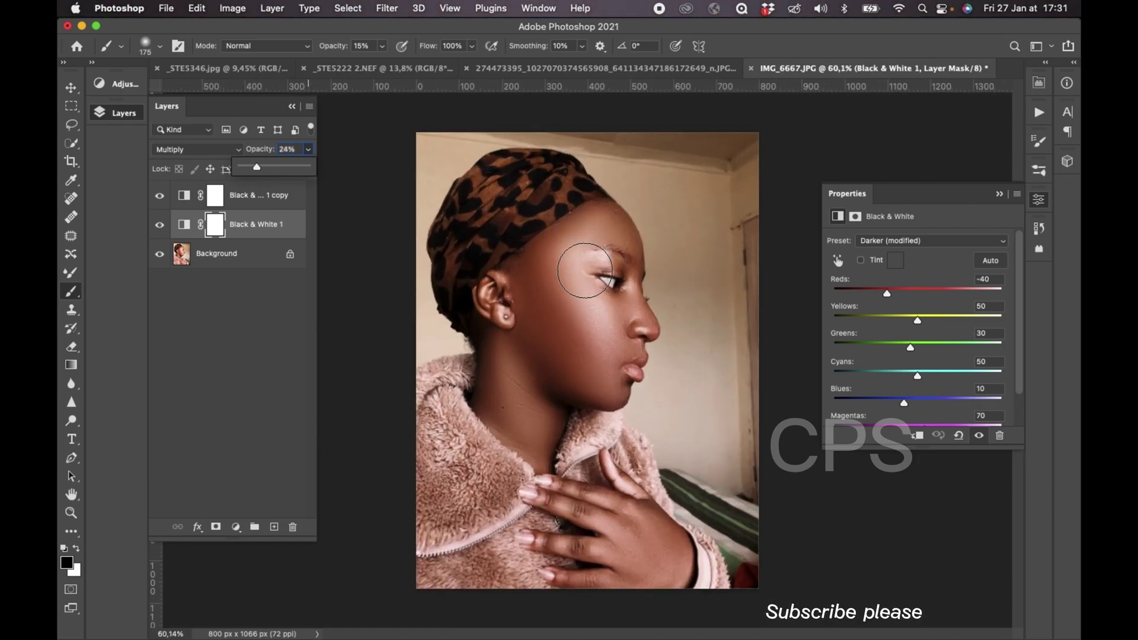
Step: Group both black-and-white layers into Group 1
left_click(250, 205)
left_click(252, 229)
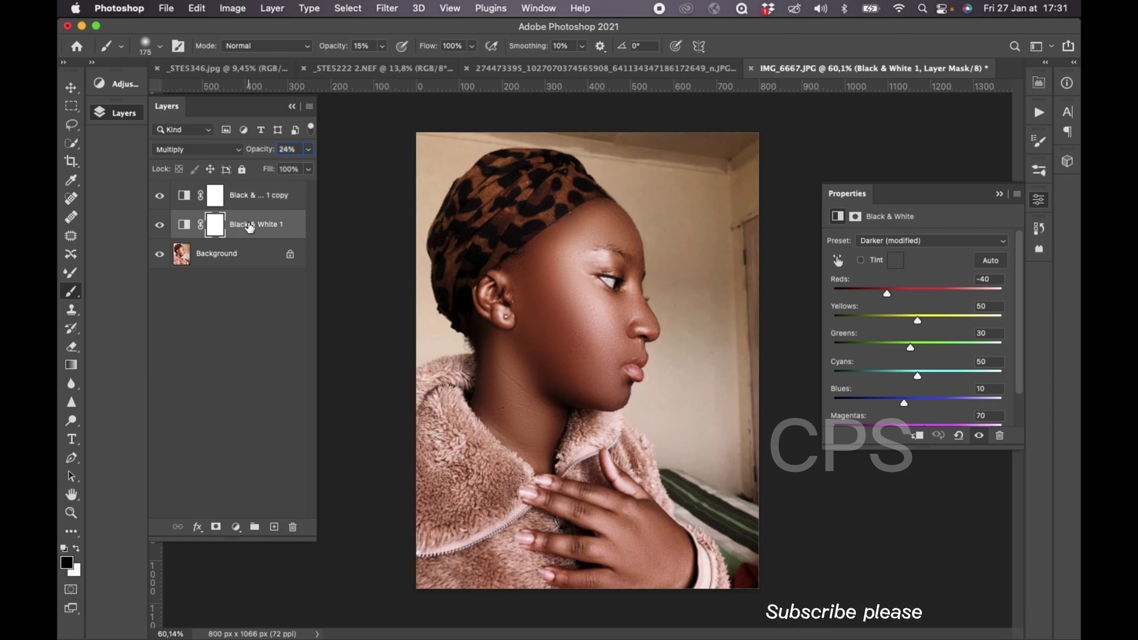
left_click(255, 209, "shift")
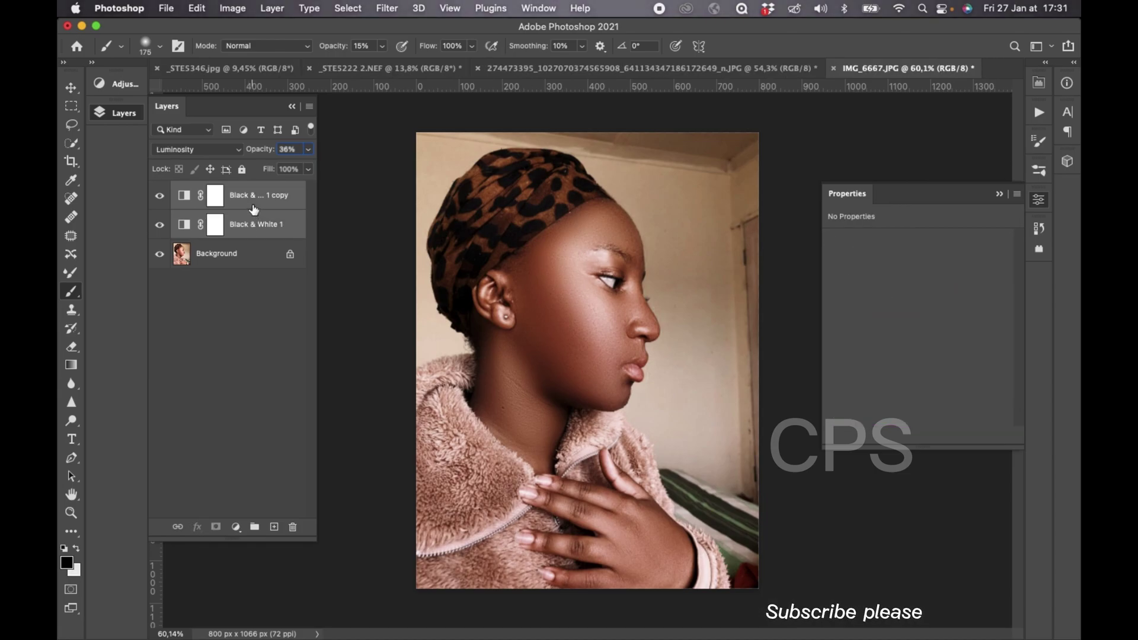
key("ctrl+j")
key("ctrl+z")
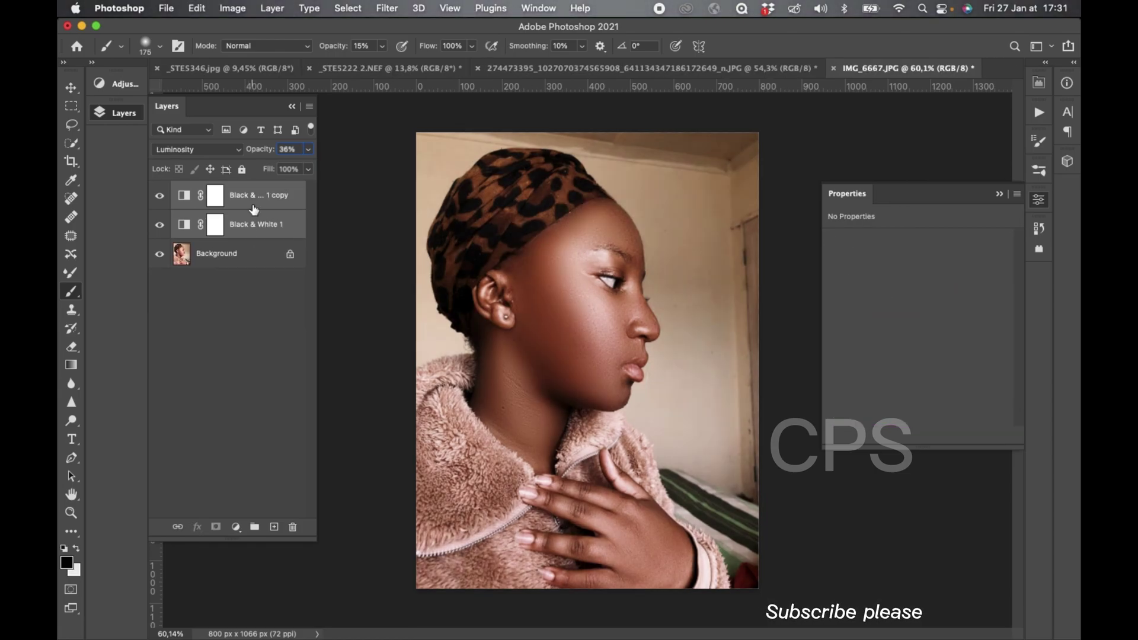
key("ctrl+g")
Step: Set Group 1 to 23% opacity and compare with it hidden and shown
left_click(308, 150)
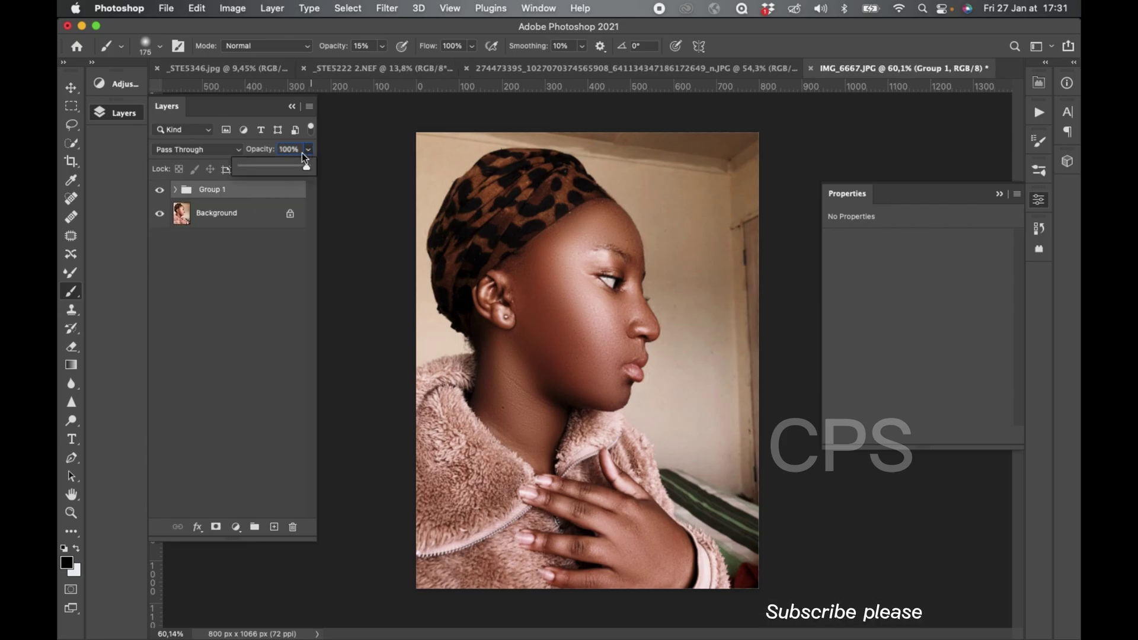
left_click_drag(245, 171, 251, 168)
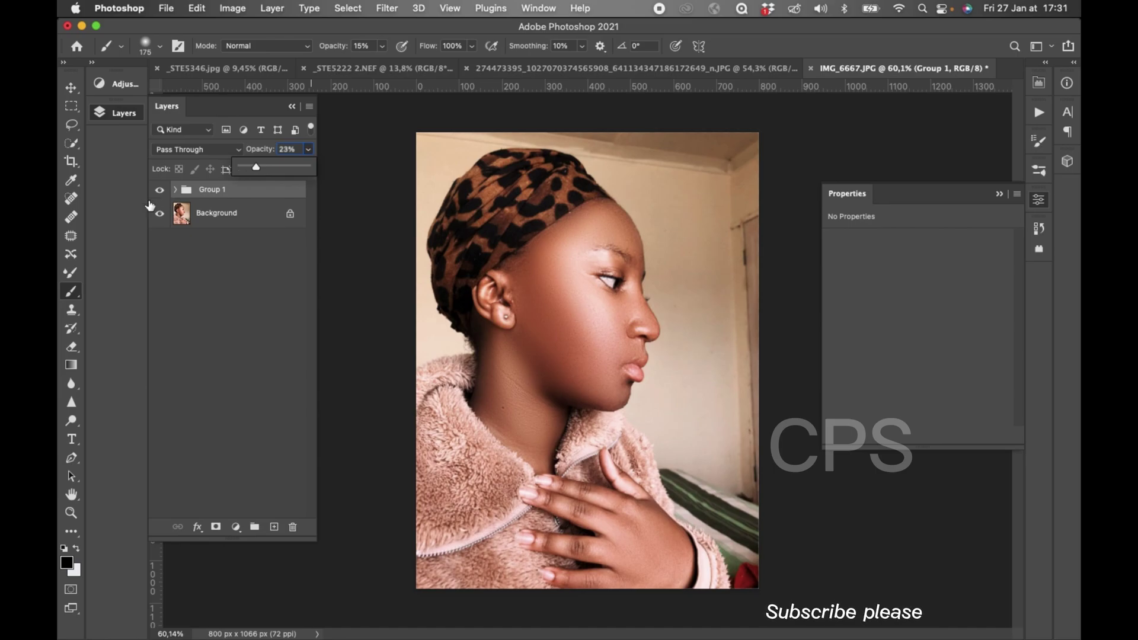
left_click(160, 190)
left_click(160, 190)
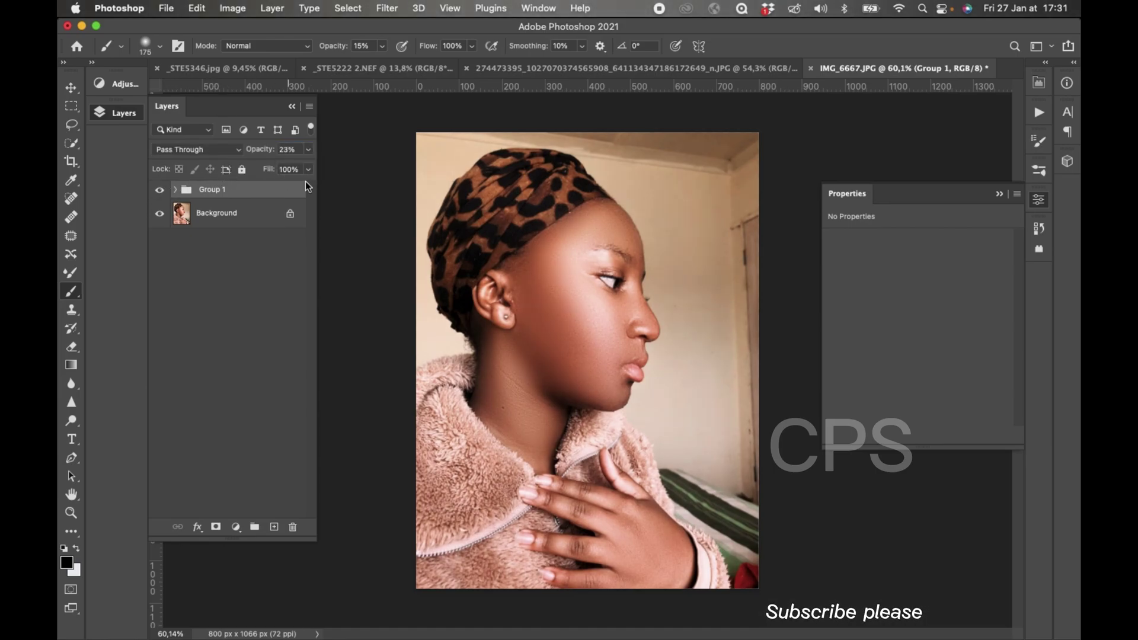
scroll(562, 311, "down", 2)
scroll(562, 311, "up", 1)
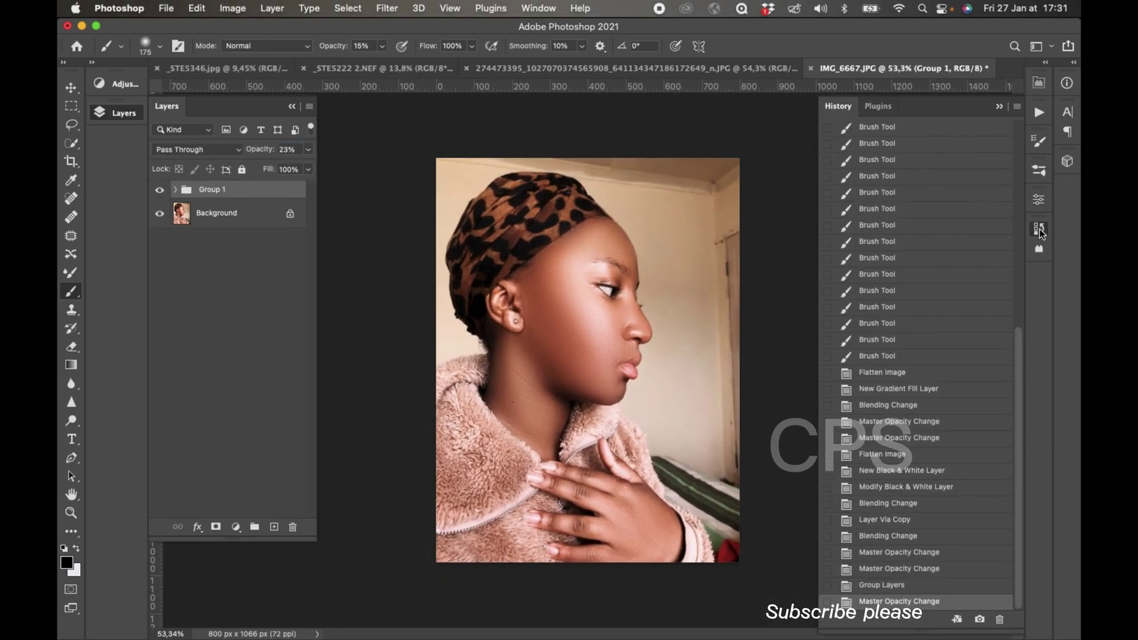
Step: Flatten Group 1 and all other layers into a single Background layer
left_click(1038, 228)
right_click(225, 212)
left_click(278, 364)
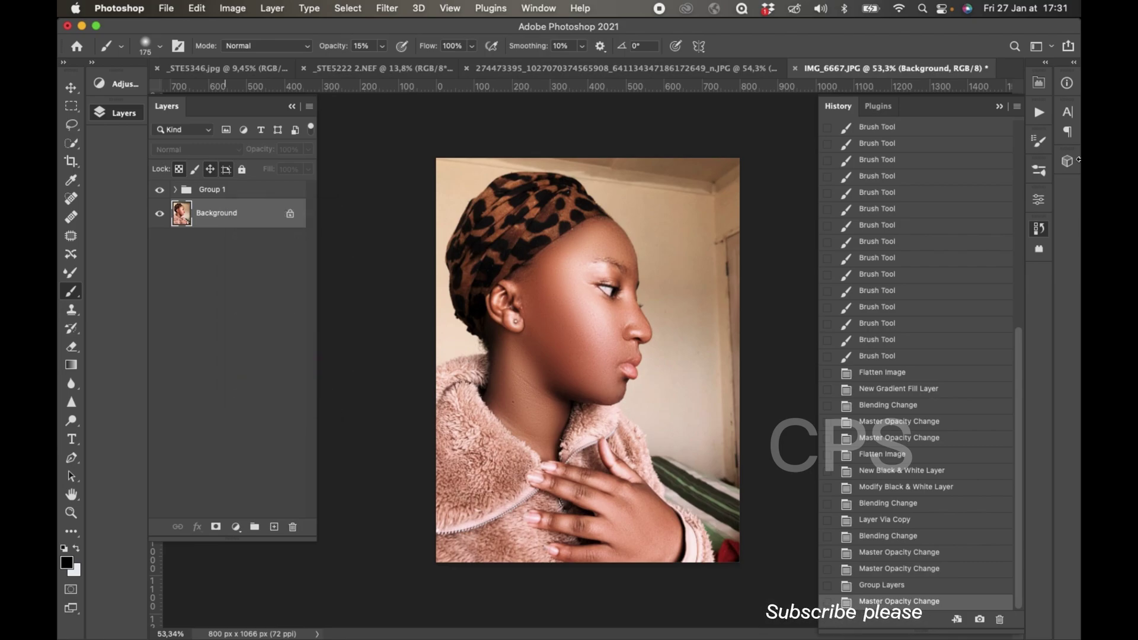
Step: View the original blemished photo via the History snapshot for comparison
scroll(945, 342, "up", 5)
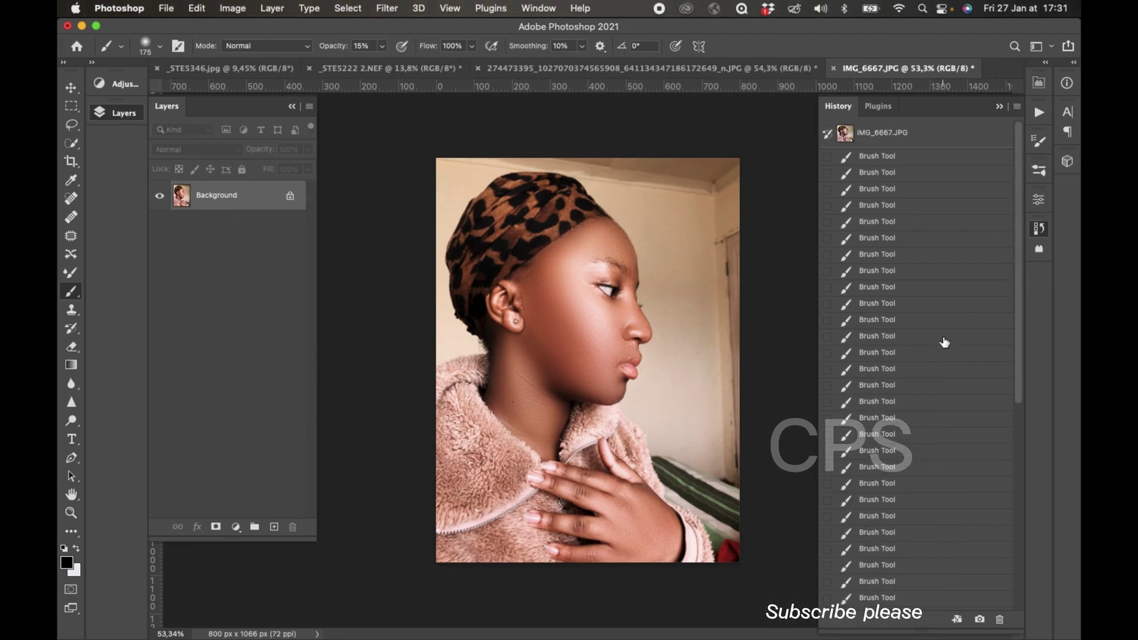
left_click(911, 139)
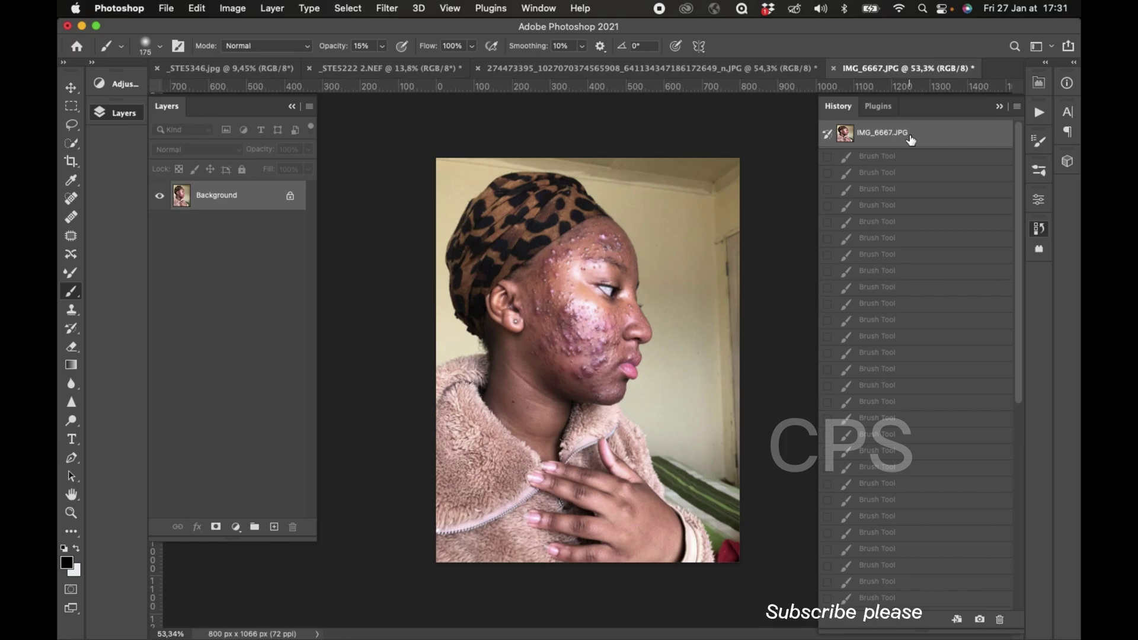
scroll(664, 341, "up", 2)
scroll(661, 341, "up", 2)
scroll(660, 341, "up", 2)
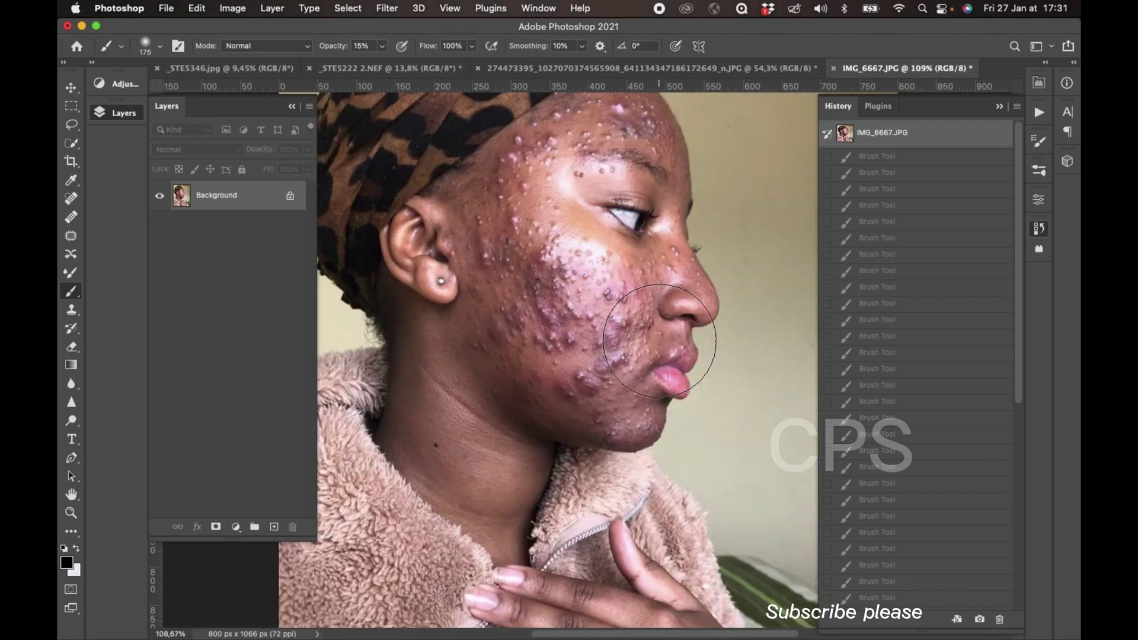
scroll(660, 341, "down", 2)
scroll(977, 338, "down", 5)
Step: Go back to the last Flatten Image history state showing the retouched result
left_click(893, 603)
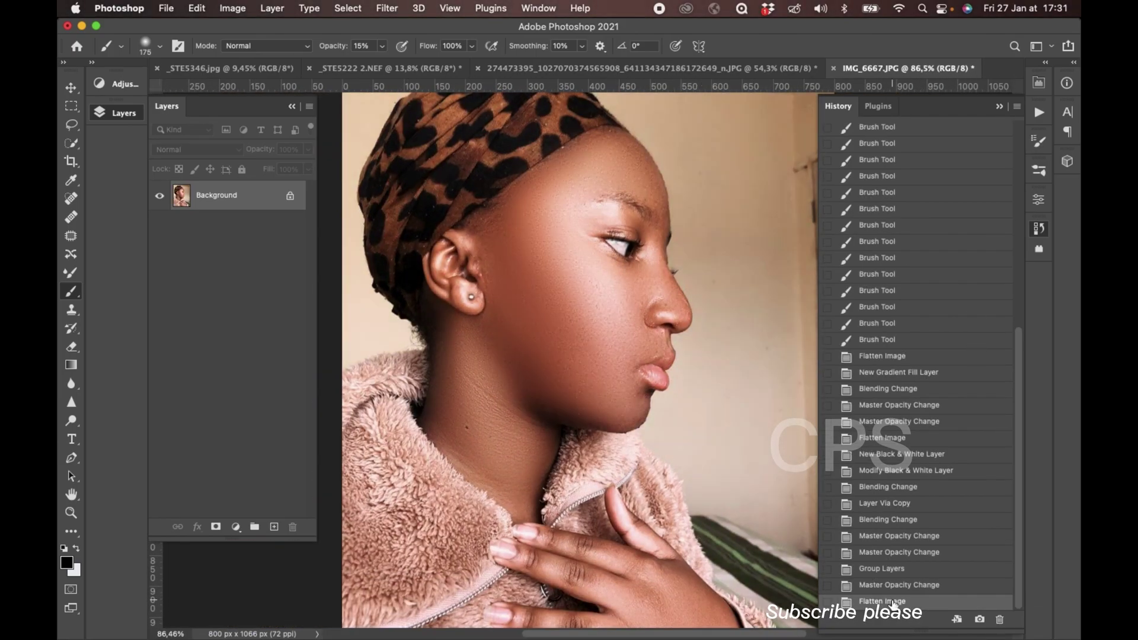
scroll(528, 383, "down", 2)
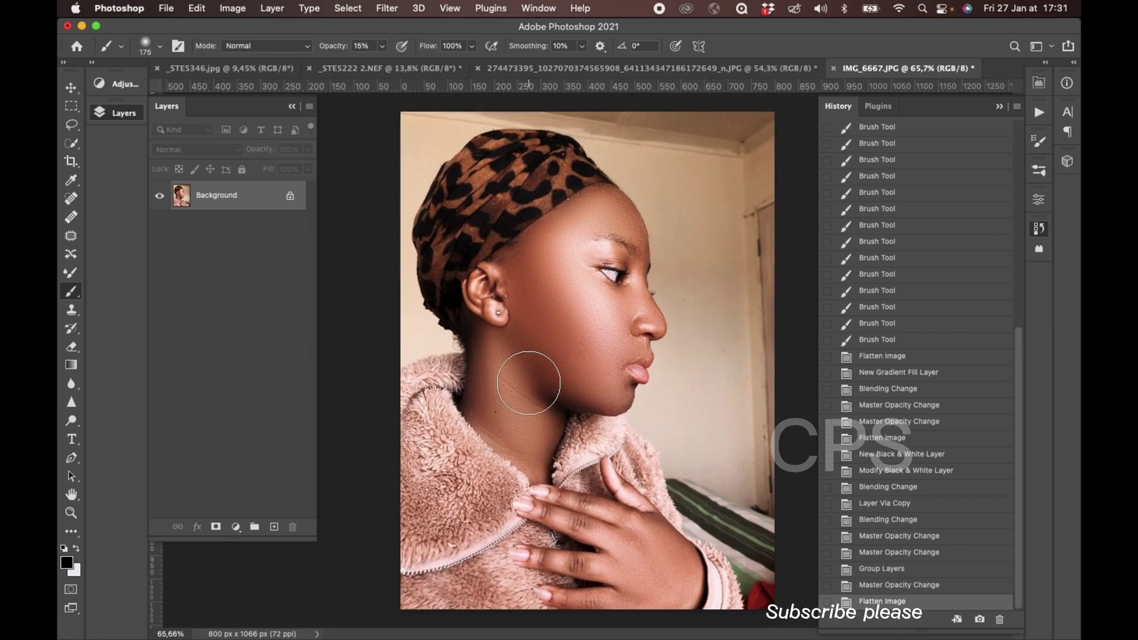
scroll(529, 383, "down", 1)
scroll(529, 383, "down", 2)
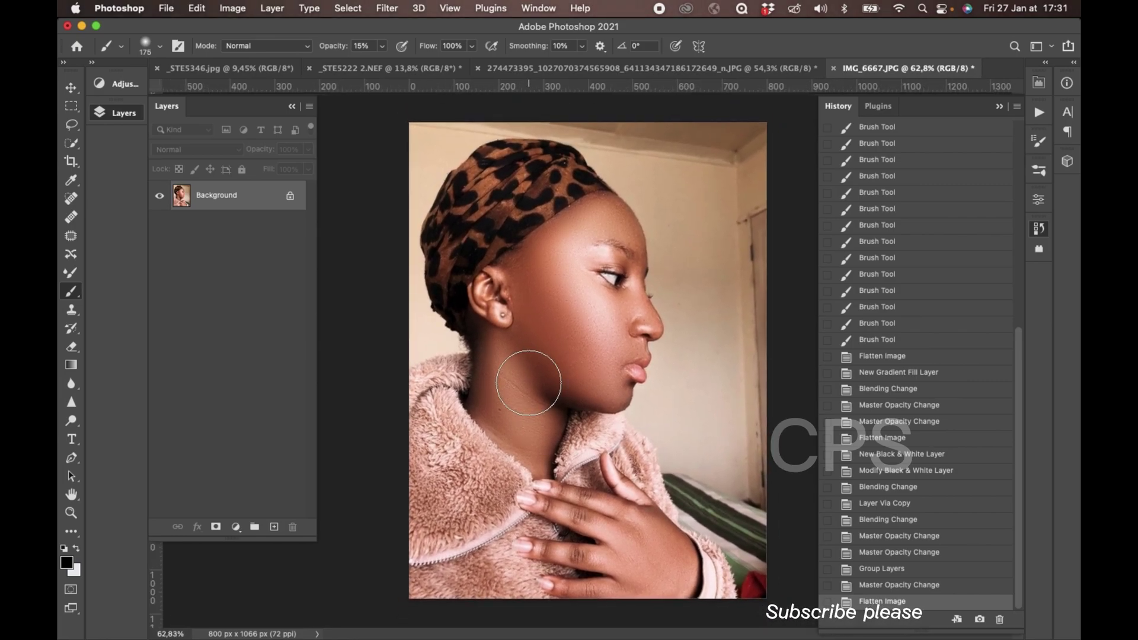